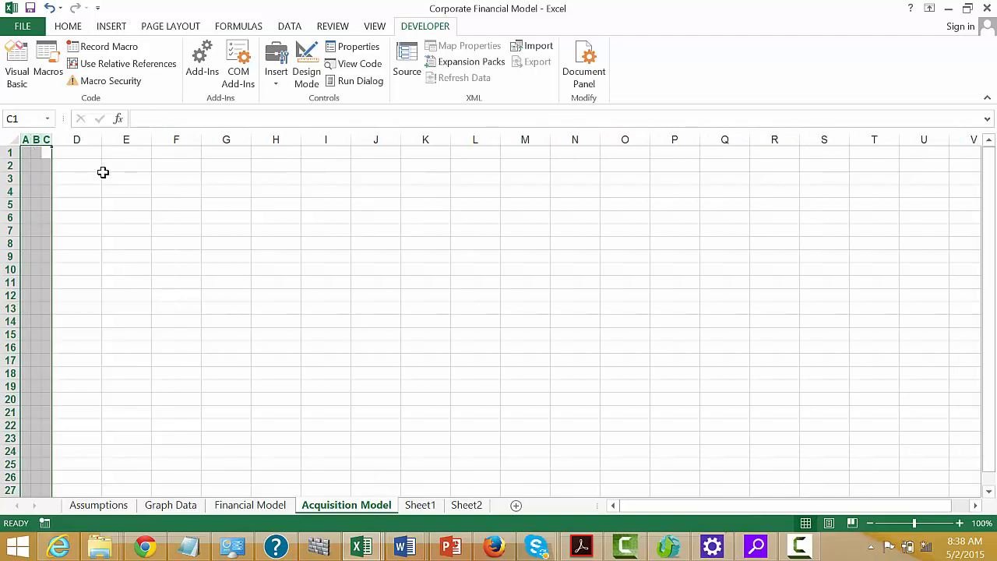
pyautogui.click(103, 172)
pyautogui.press('Left')
pyautogui.press('Left')
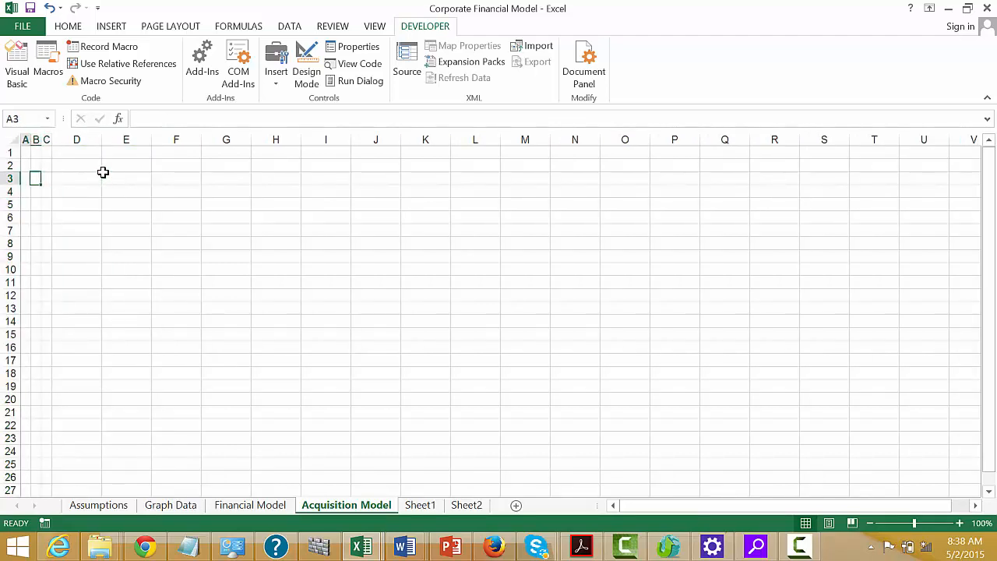
pyautogui.press('Left')
pyautogui.press('Left')
pyautogui.press('Up')
pyautogui.press('Up')
pyautogui.press('Down')
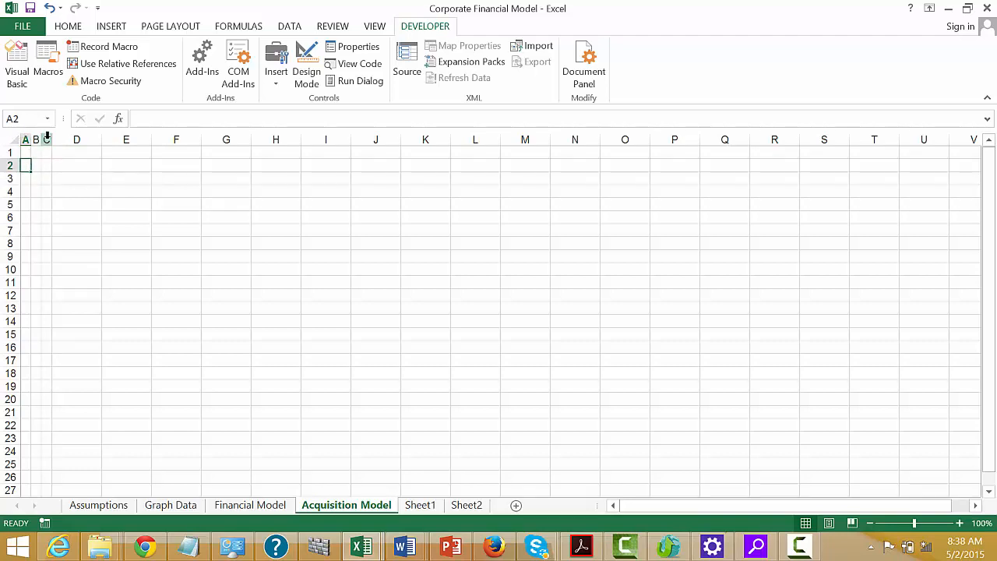
# Step: Narrow columns A to C together on the Acquisition Model sheet
pyautogui.moveTo(47, 136); pyautogui.dragTo(25, 136)
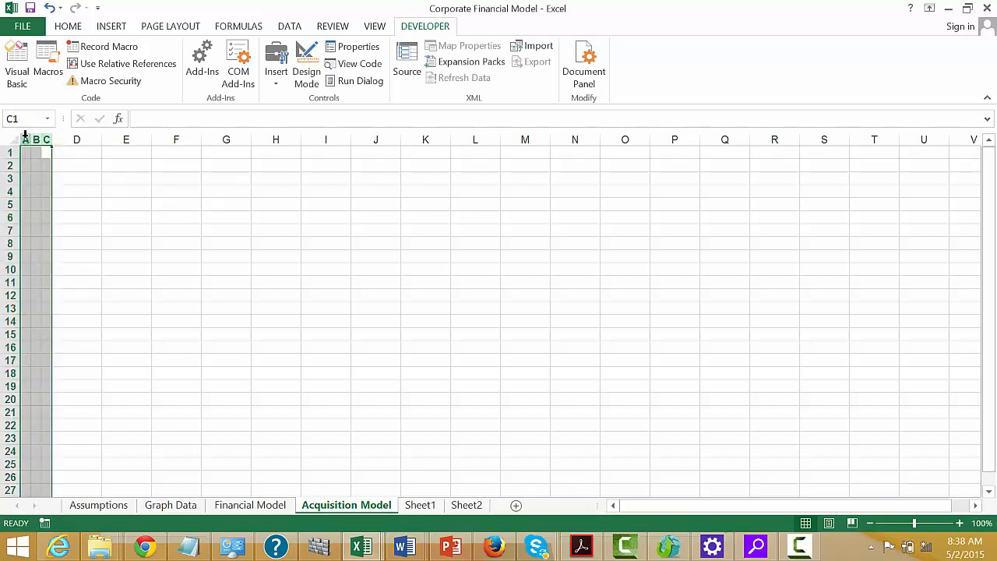
pyautogui.moveTo(28, 142); pyautogui.dragTo(26, 141)
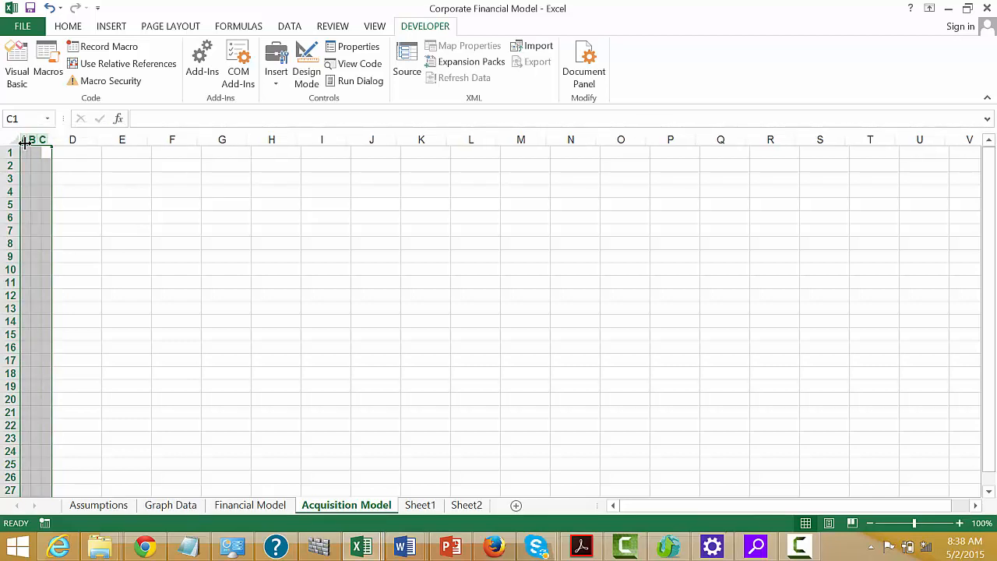
pyautogui.click(27, 177)
pyautogui.press('Up')
pyautogui.press('Up')
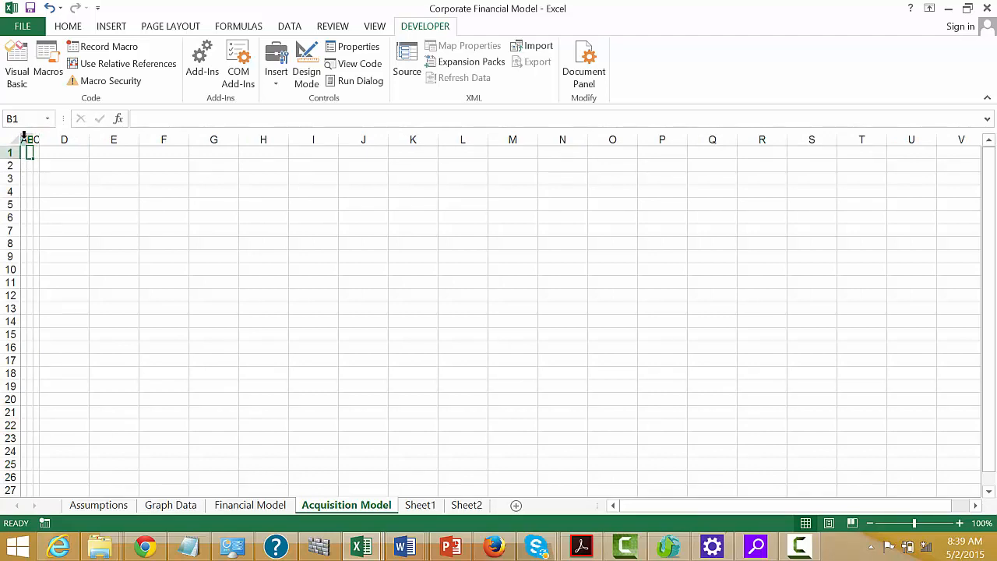
# Step: Apply bold formatting to the whole of column A
pyautogui.click(23, 139)
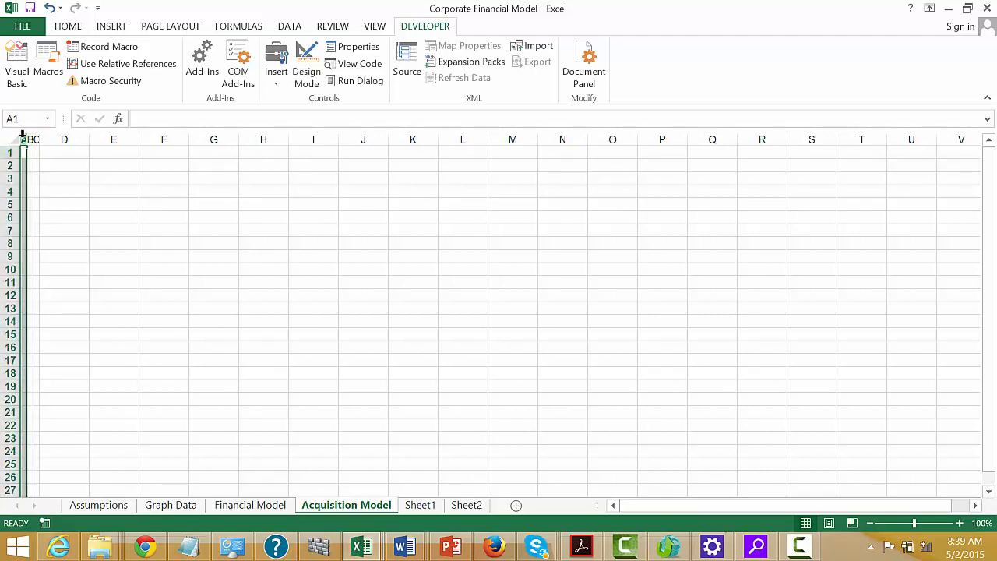
pyautogui.hotkey('ctrl', 'b')
pyautogui.press('Down')
pyautogui.press('Down')
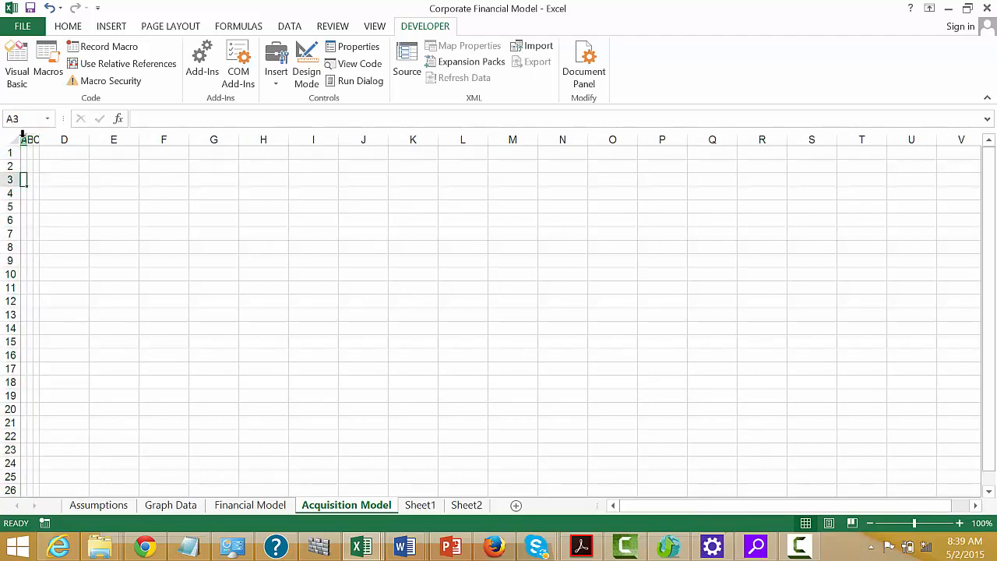
# Step: Enter the heading "Transacton Assumptions" in cell A2
pyautogui.press('Up')
pyautogui.write('Trans')
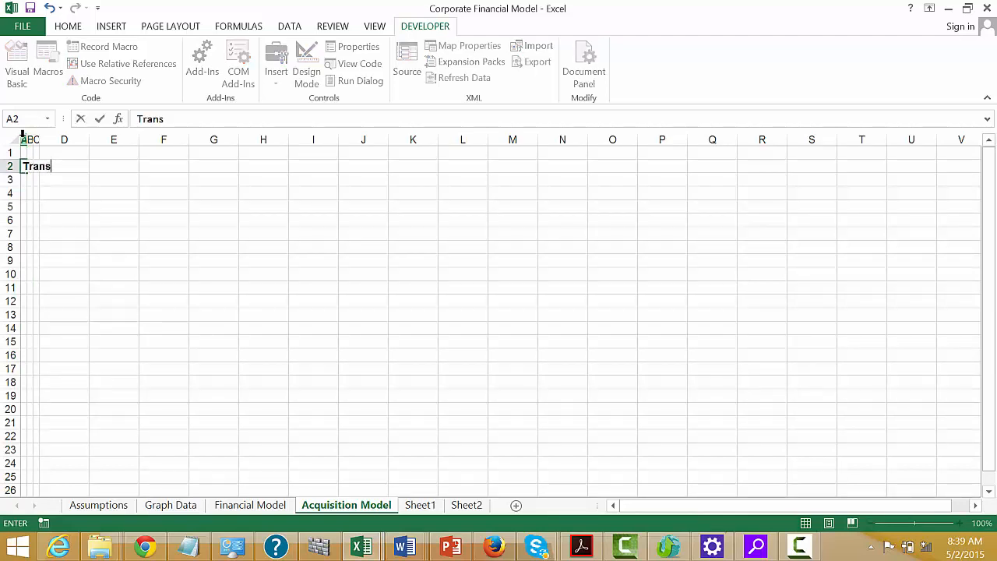
pyautogui.press('BackSpace')
pyautogui.write('sactopn')
pyautogui.press('BackSpace')
pyautogui.press('BackSpace')
pyautogui.press('BackSpace')
pyautogui.press('BackSpace')
pyautogui.press('BackSpace')
pyautogui.press('BackSpace')
pyautogui.write('actopm')
pyautogui.press('BackSpace')
pyautogui.press('BackSpace')
pyautogui.write('n Assumptoin')
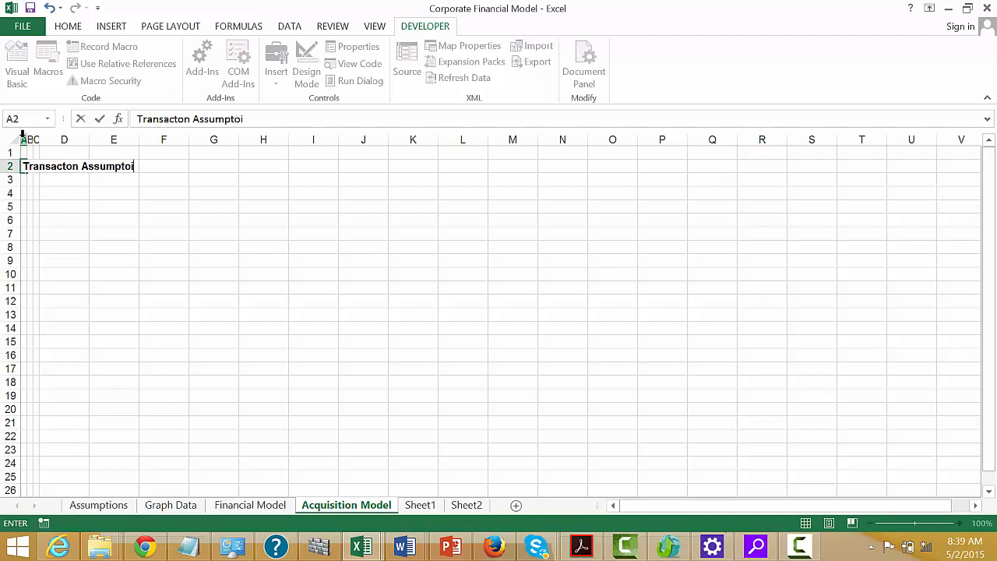
pyautogui.press('BackSpace')
pyautogui.press('BackSpace')
pyautogui.press('BackSpace')
pyautogui.write('tion')
pyautogui.press('BackSpace')
pyautogui.press('BackSpace')
pyautogui.press('BackSpace')
pyautogui.write('ions')
pyautogui.press('Return')
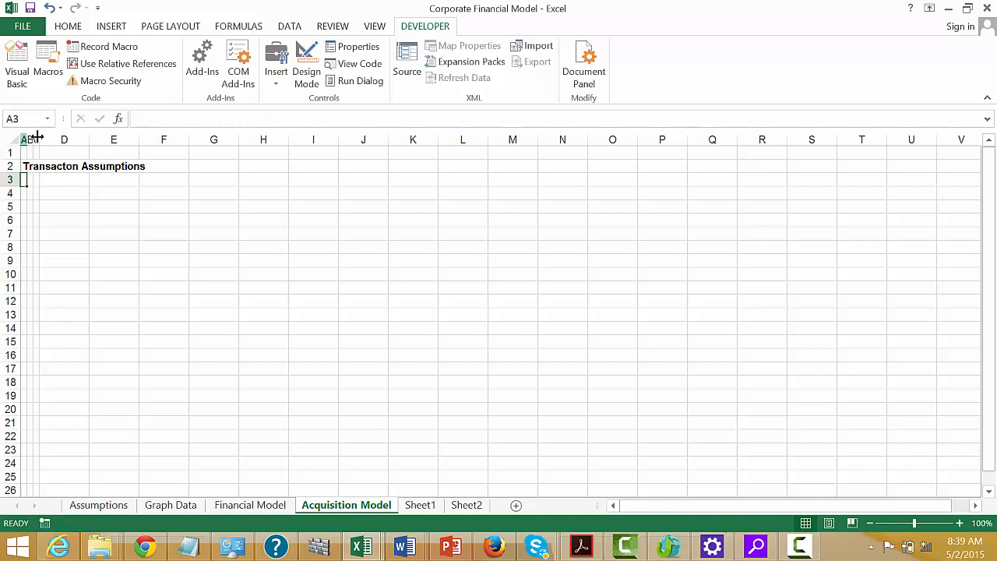
# Step: Widen column D past the end of the heading text and enter the label "Date" in C3
pyautogui.moveTo(88, 138); pyautogui.dragTo(164, 143)
pyautogui.press('Right')
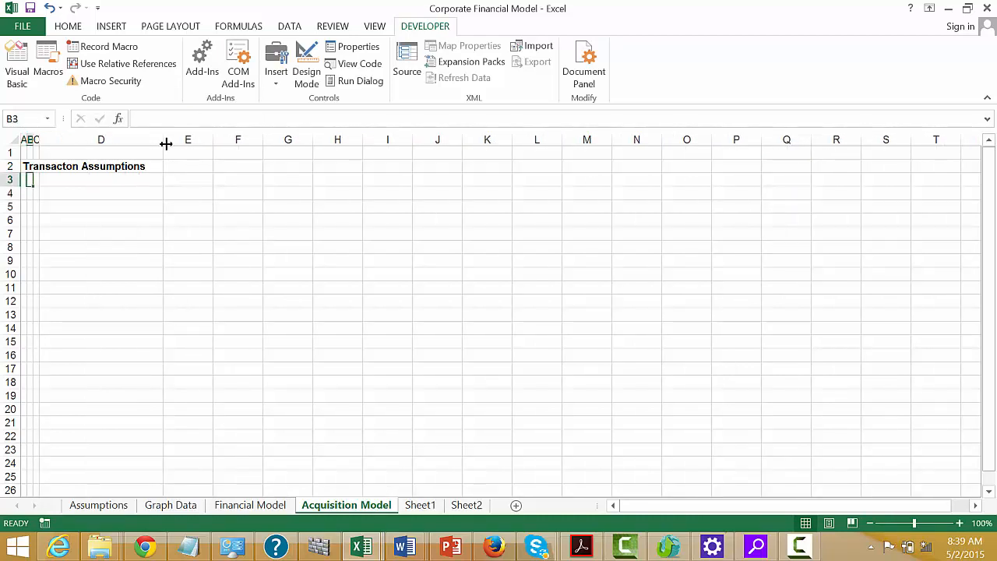
pyautogui.press('Right')
pyautogui.write('Dt')
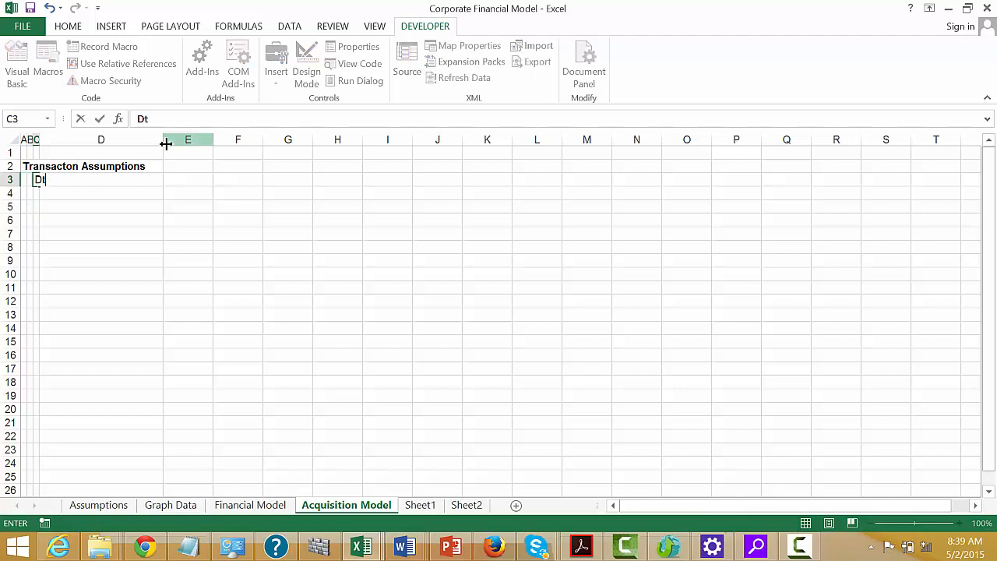
pyautogui.write('te')
pyautogui.press('Return')
# Step: Enter 2014 in E3 as the transaction date
pyautogui.press('Up')
pyautogui.press('Right')
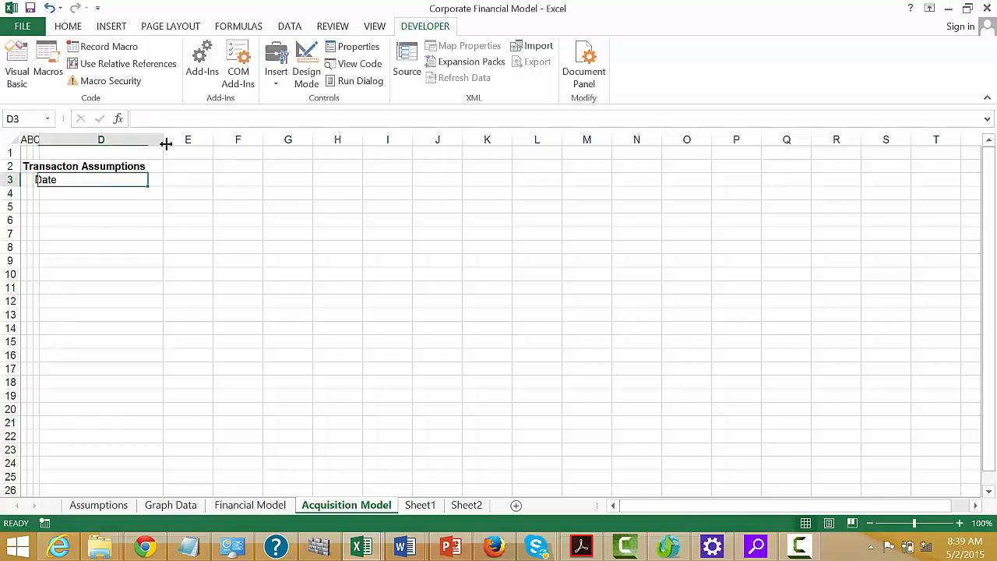
pyautogui.press('Right')
pyautogui.write('20')
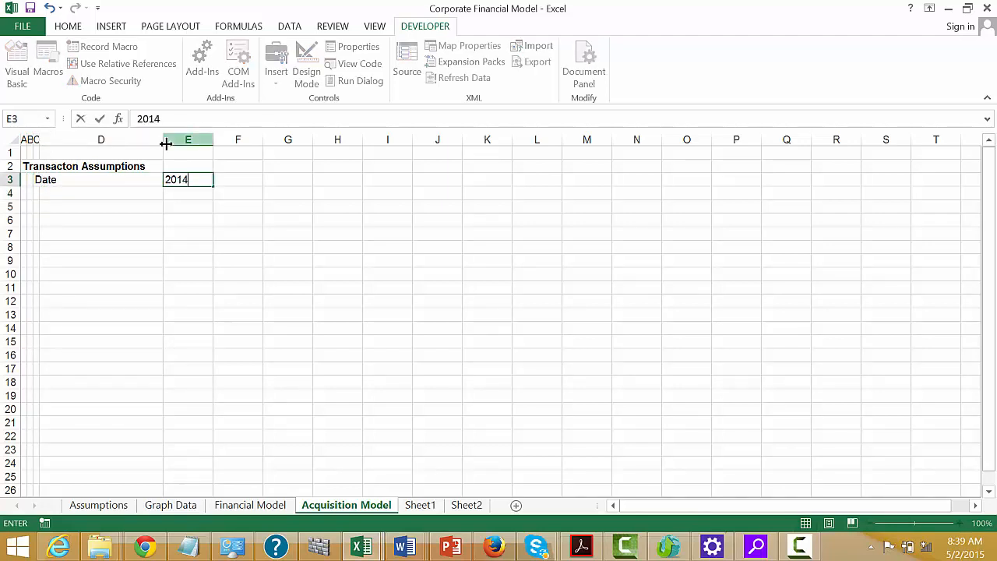
pyautogui.write('14')
pyautogui.press('Return')
pyautogui.press('Left')
pyautogui.press('Left')
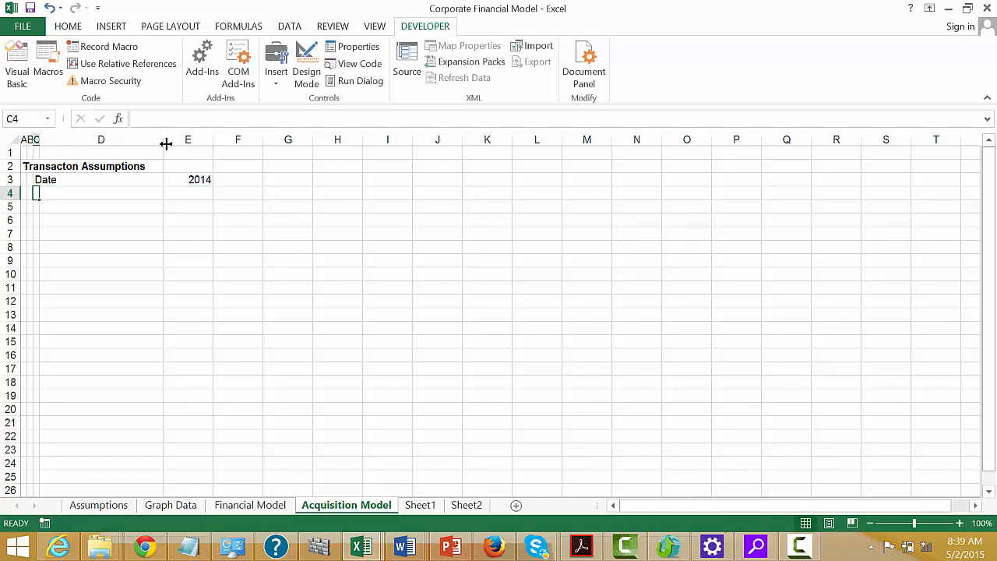
pyautogui.press('Up')
pyautogui.press('Up')
pyautogui.press('Down')
pyautogui.press('Down')
pyautogui.press('Down')
pyautogui.press('Up')
pyautogui.press('Up')
pyautogui.press('Down')
pyautogui.press('Down')
pyautogui.press('Up')
# Step: Add the label "EV to EBITDA" in C5 with a multiple of 6 in E5
pyautogui.press('Down')
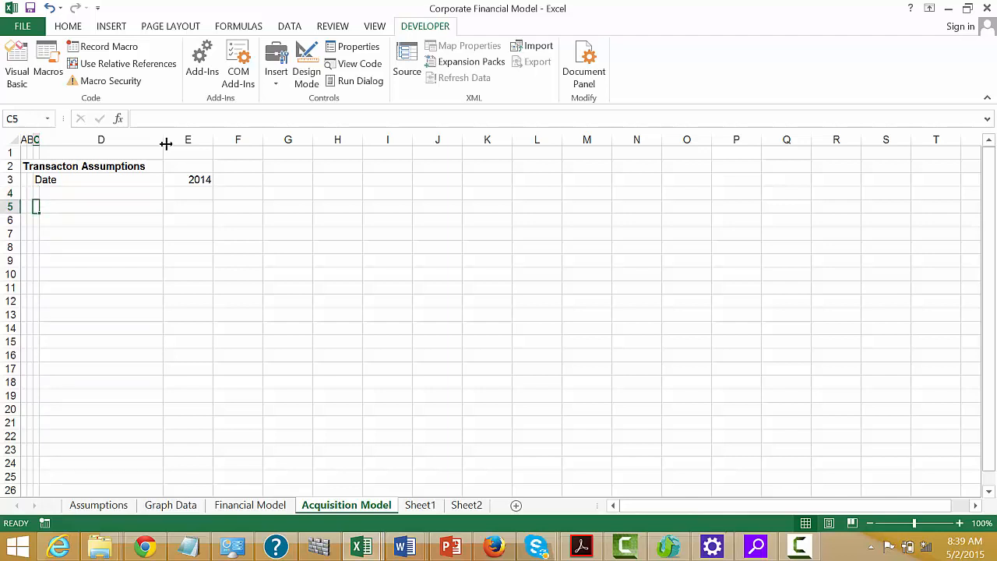
pyautogui.write('E')
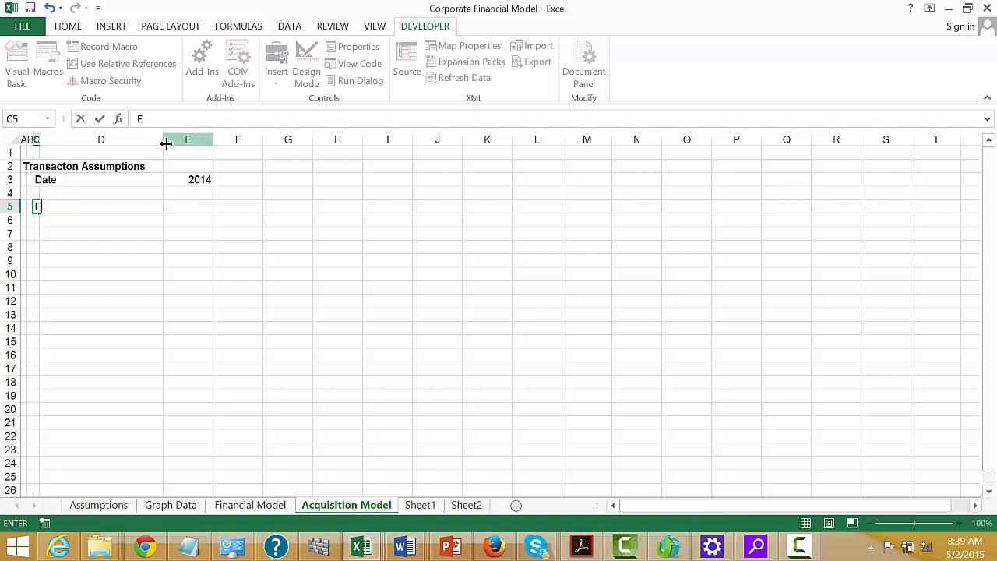
pyautogui.write('V to EBITDA')
pyautogui.press('Return')
pyautogui.press('Up')
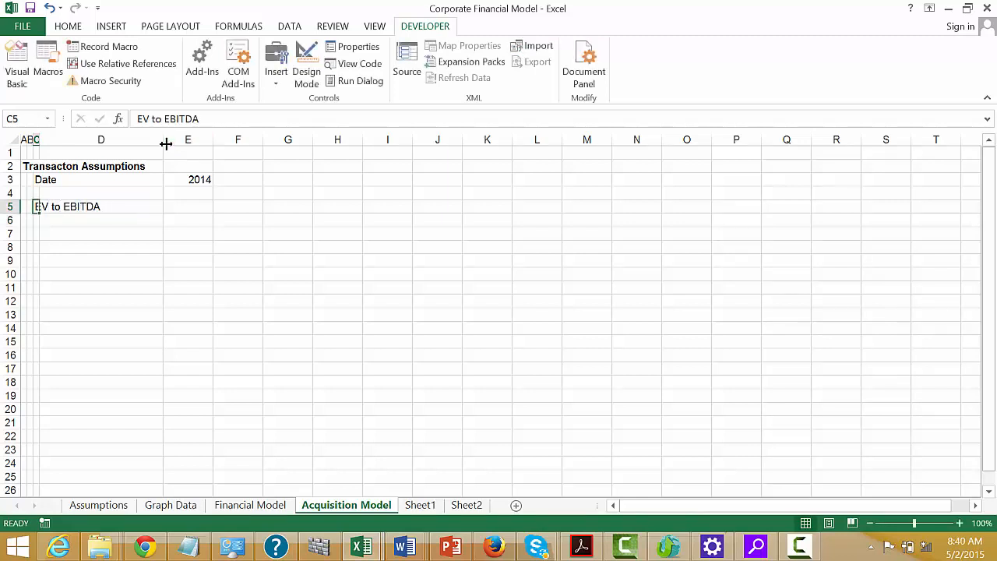
pyautogui.press('Right')
pyautogui.press('Right')
pyautogui.write('6')
pyautogui.press('Return')
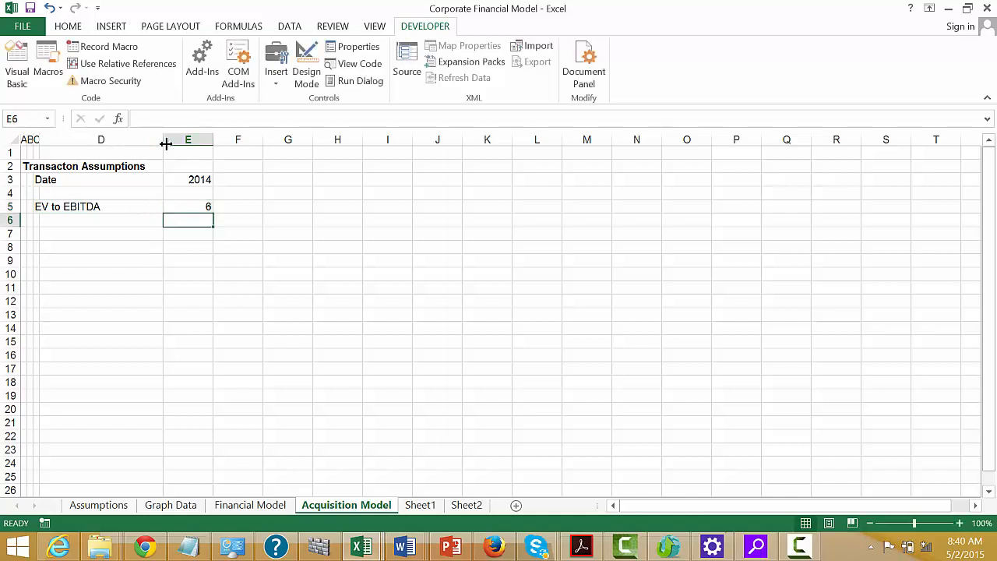
# Step: Enter the label "EBITDA" in C6, directly below the EV to EBITDA label
pyautogui.press('Up')
pyautogui.press('Down')
pyautogui.press('Left')
pyautogui.press('Left')
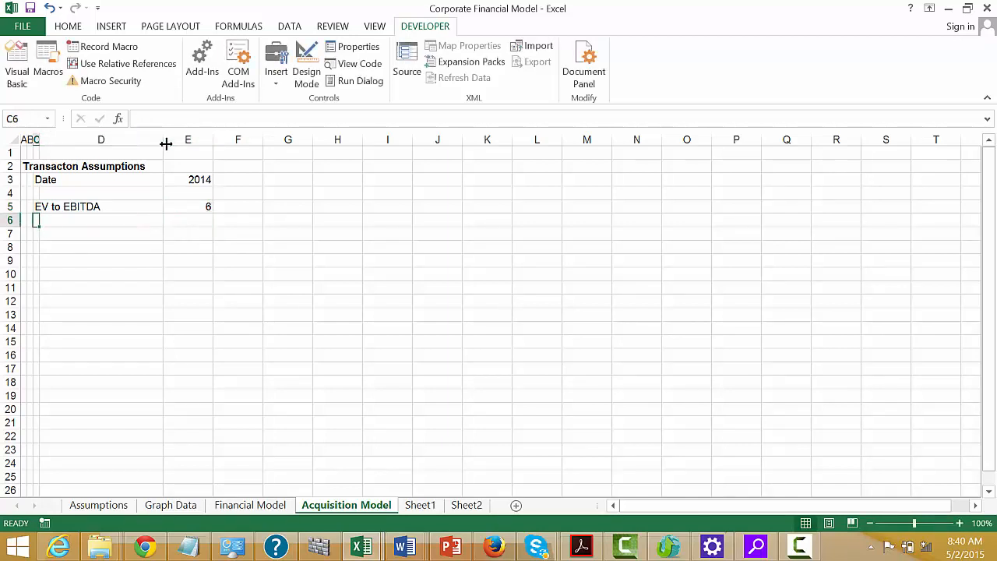
pyautogui.write('EBITDA')
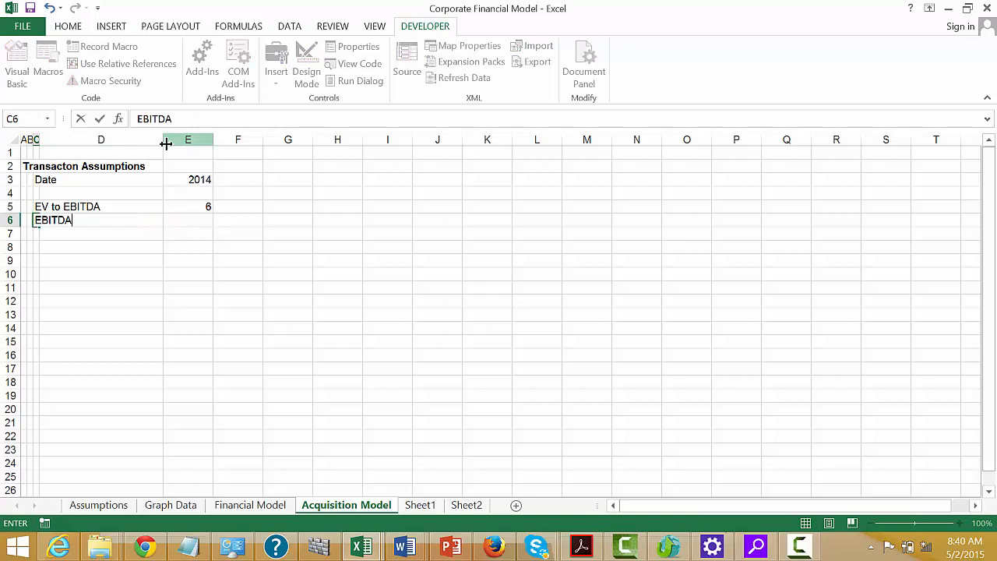
pyautogui.press('Return')
pyautogui.press('Up')
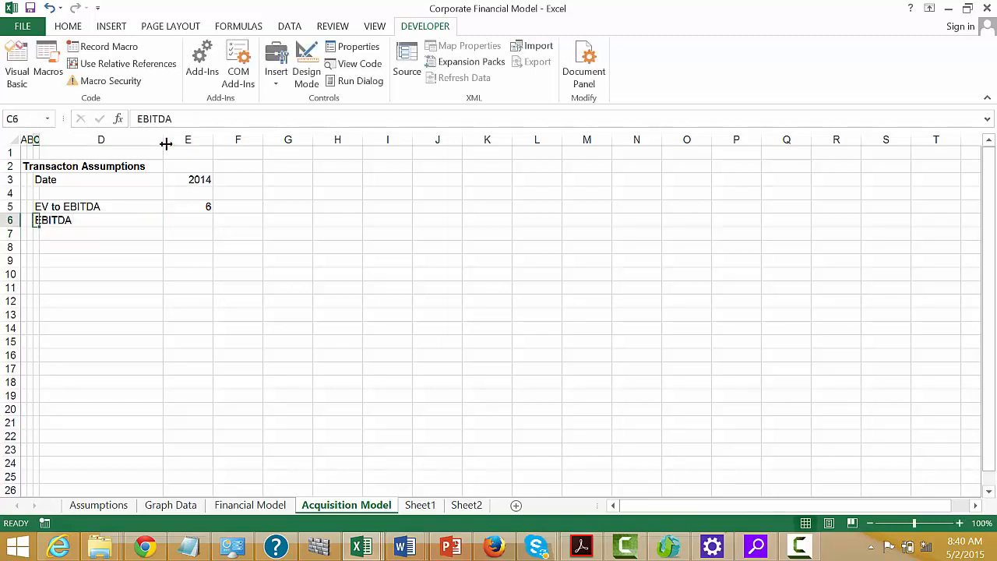
# Step: Insert a new blank row at row 4, directly below the Date row
pyautogui.press('Right')
pyautogui.press('Right')
pyautogui.press('Up')
pyautogui.press('Up')
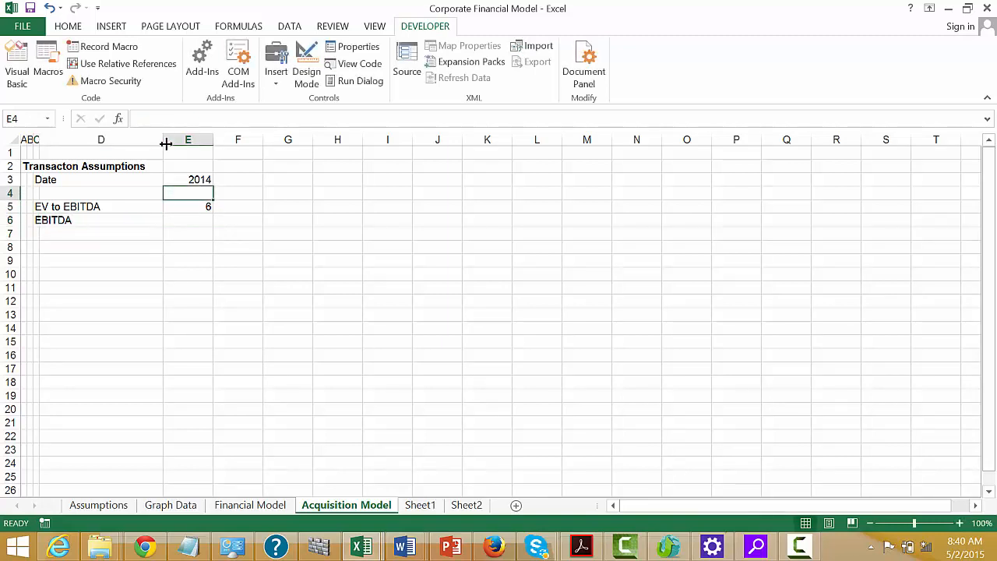
pyautogui.hotkey('shift', 'space')
pyautogui.hotkey('ctrl', 'shift', '=')
# Step: Enter the label "Column Number" in C4, below the Date label
pyautogui.press('Left')
pyautogui.press('Left')
pyautogui.press('Left')
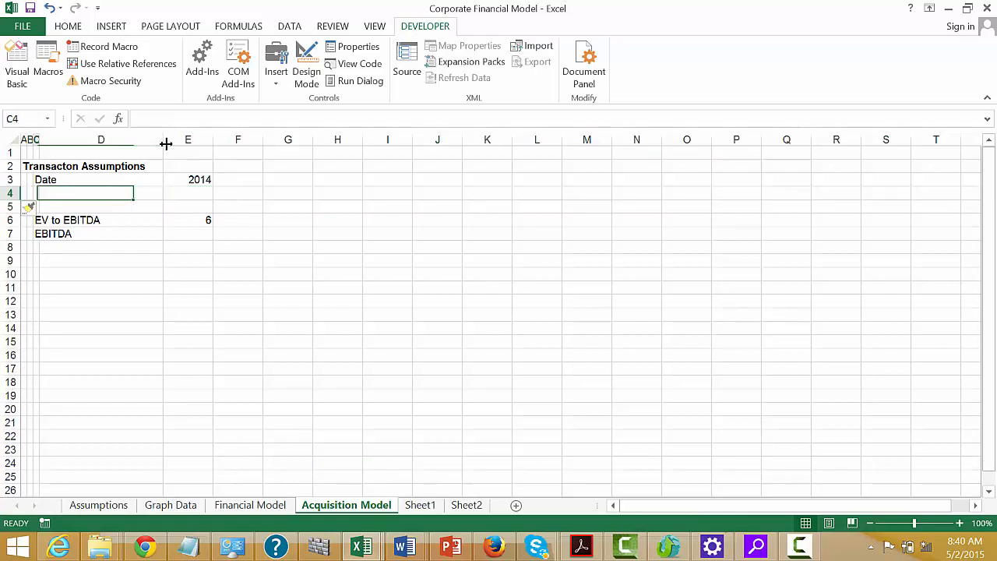
pyautogui.press('Right')
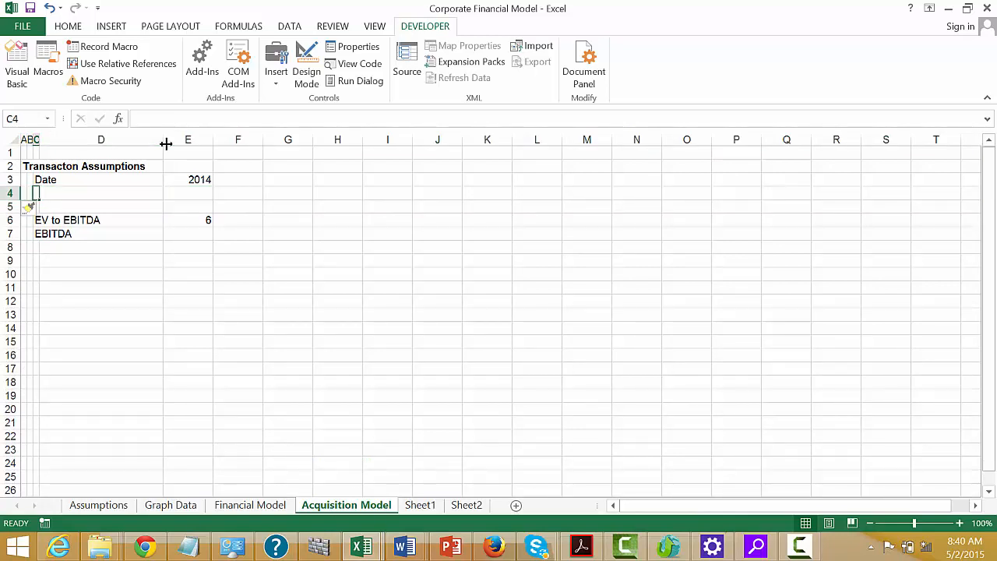
pyautogui.write('Col')
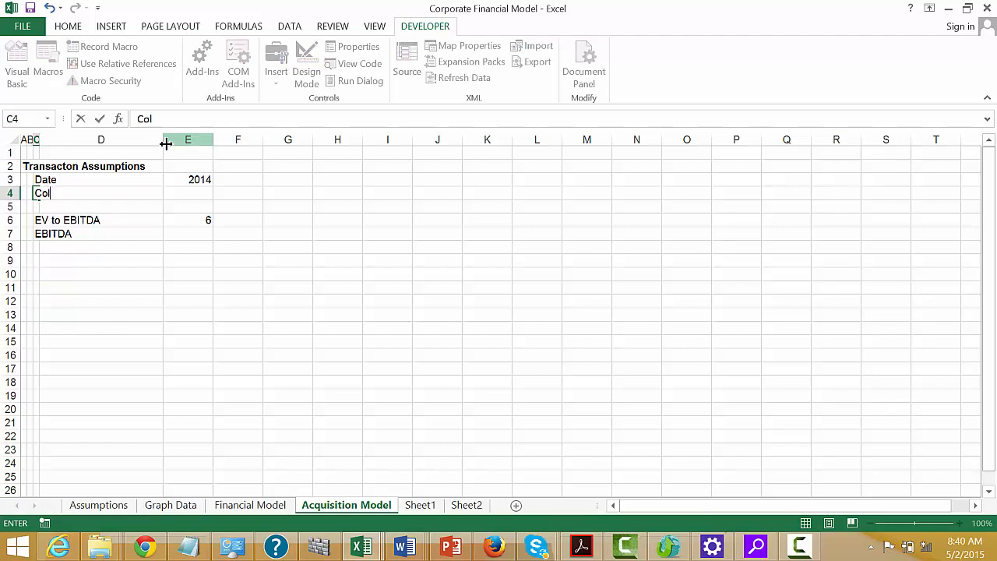
pyautogui.write('umn Nuber')
pyautogui.hotkey('ctrl', 'Return')
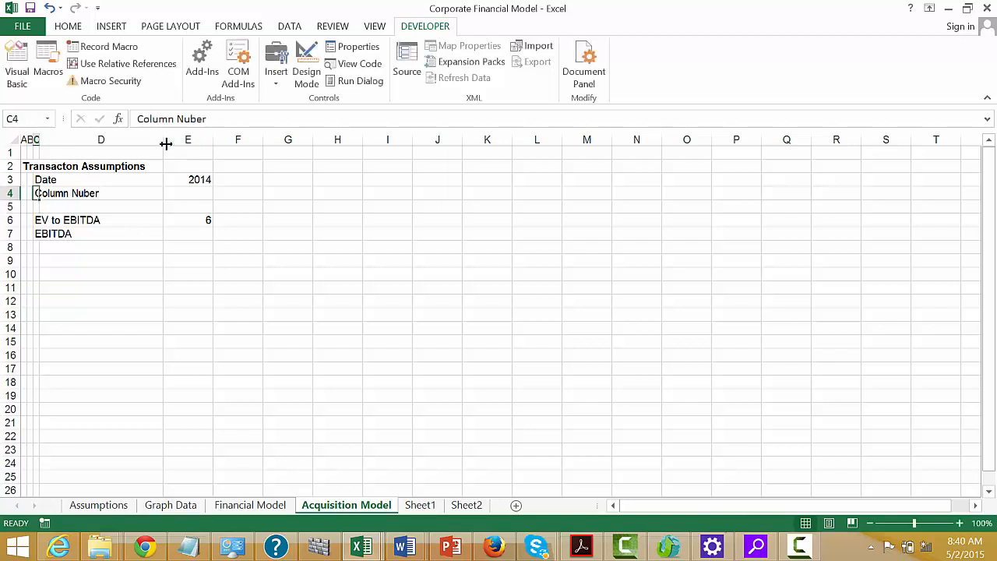
pyautogui.press('F2')
pyautogui.press('BackSpace')
pyautogui.press('BackSpace')
pyautogui.press('BackSpace')
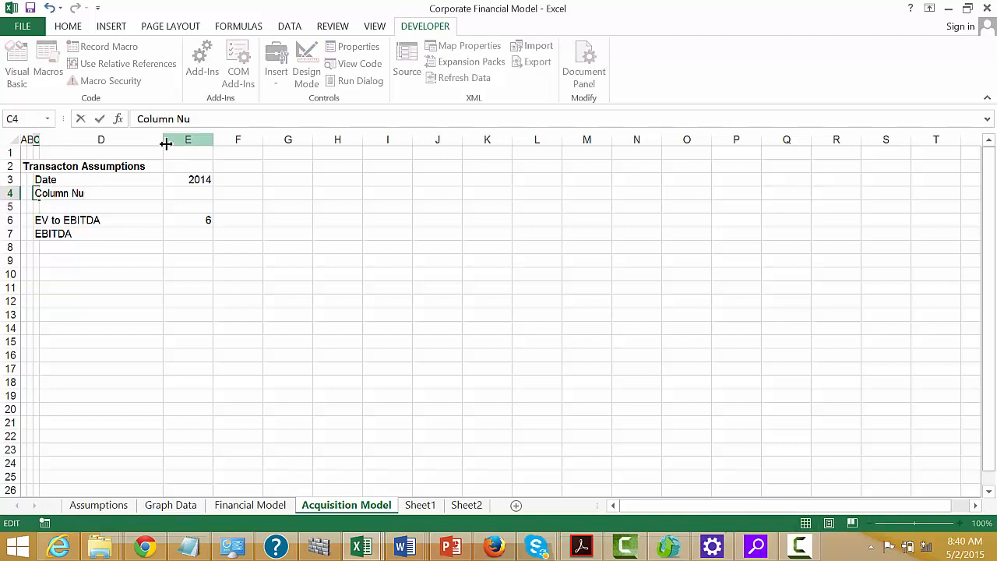
pyautogui.write('mber')
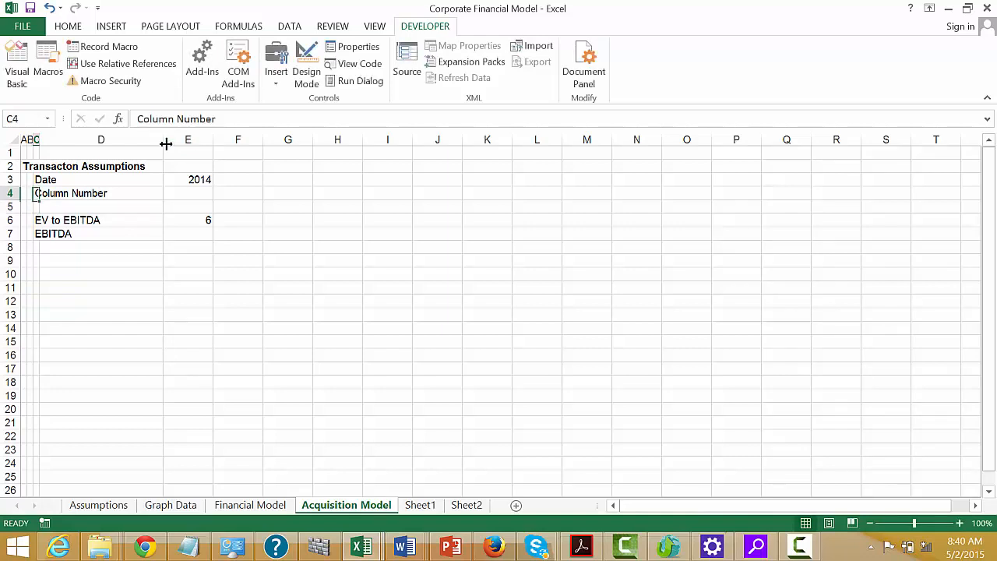
# Step: Enter =MATCH(E3,'Financial Model'!2:2) in E4 to find the date's column in the period row of the Financial Model sheet
pyautogui.press('Tab')
pyautogui.write('=m')
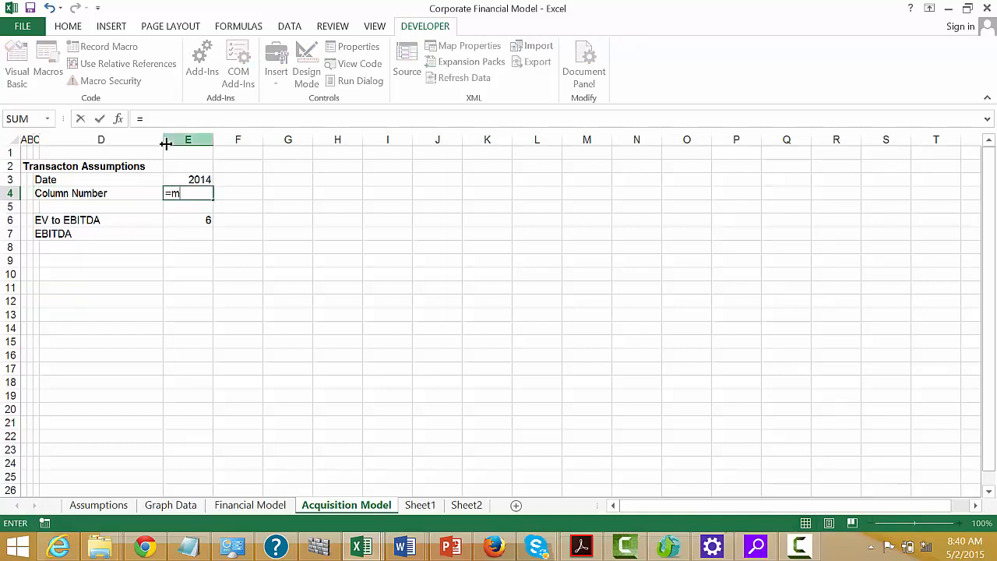
pyautogui.write('at')
pyautogui.press('Tab')
pyautogui.press('Up')
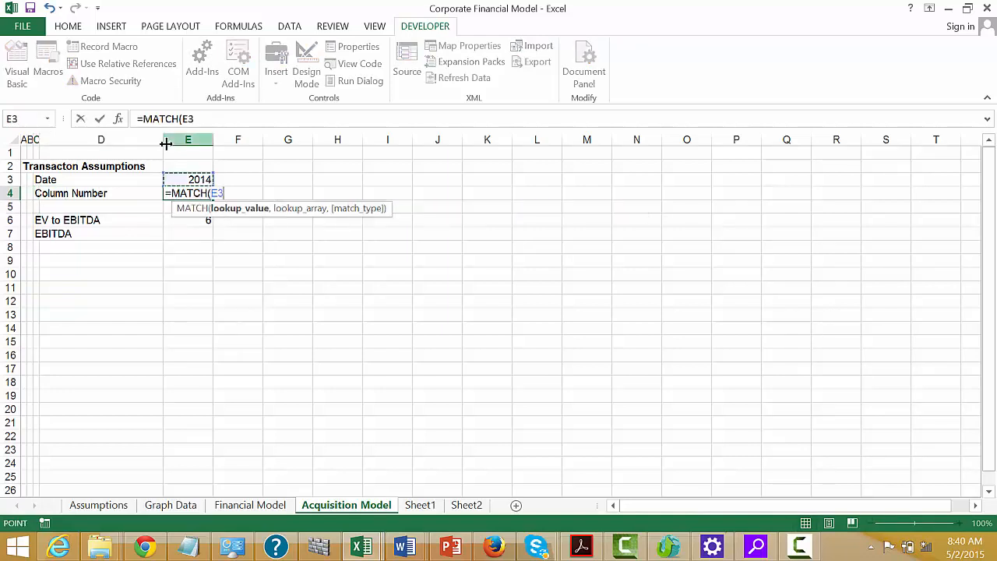
pyautogui.write(',')
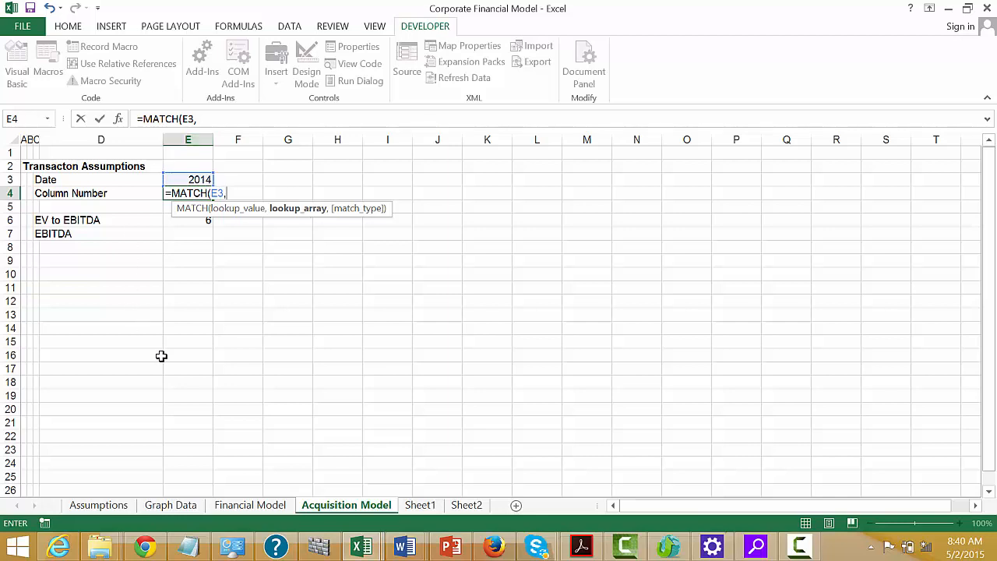
pyautogui.click(250, 506)
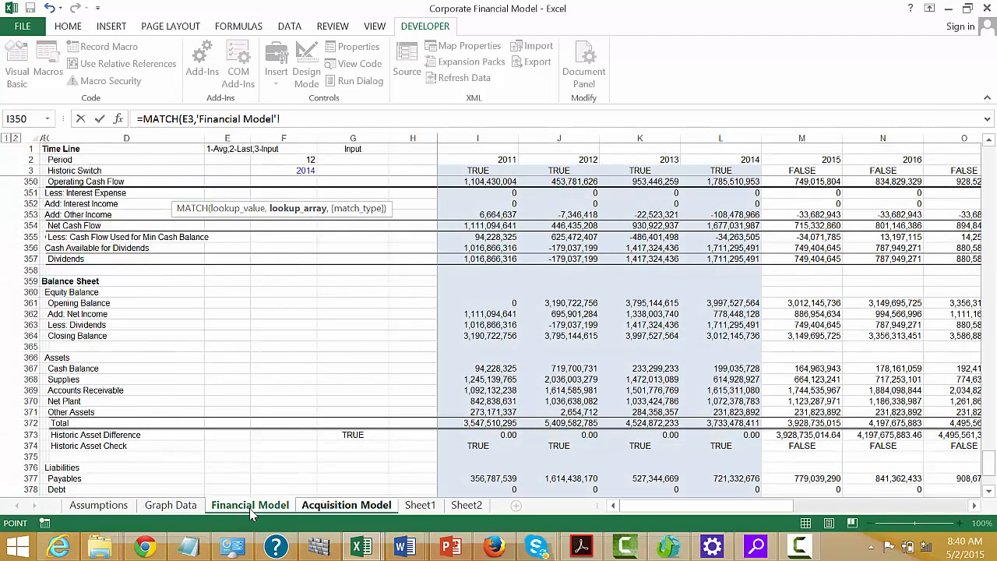
pyautogui.click(28, 159)
pyautogui.press('Return')
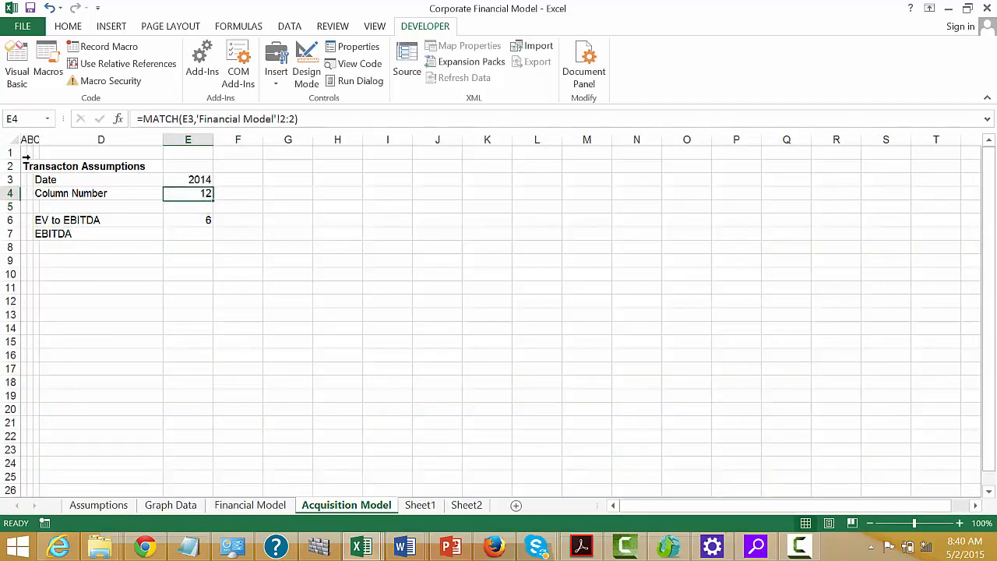
# Step: Start an INDEX formula in E7 using the cash flow EBITDA row, row 346 of the Financial Model sheet, as the array
pyautogui.press('Down')
pyautogui.press('Down')
pyautogui.press('Down')
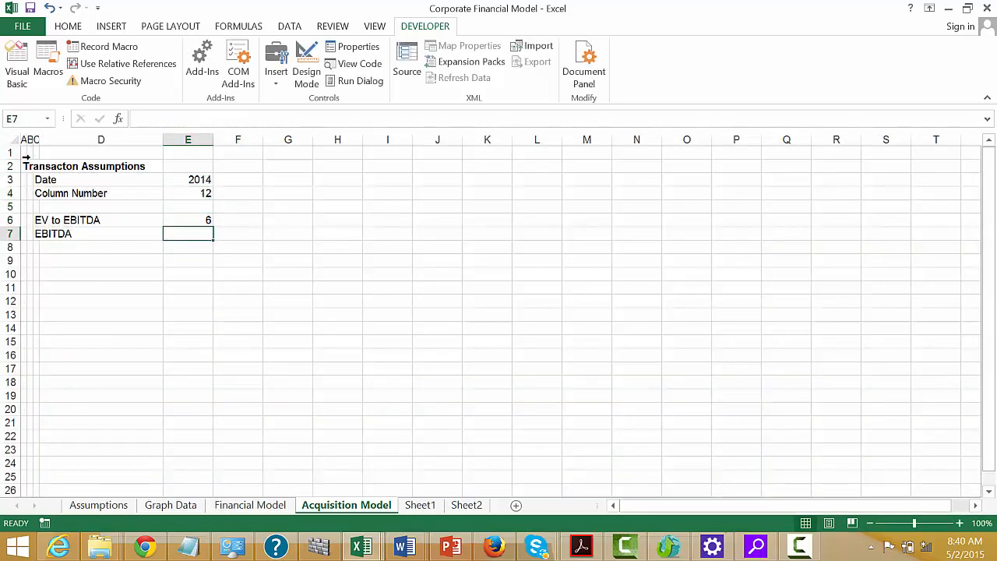
pyautogui.write('=index')
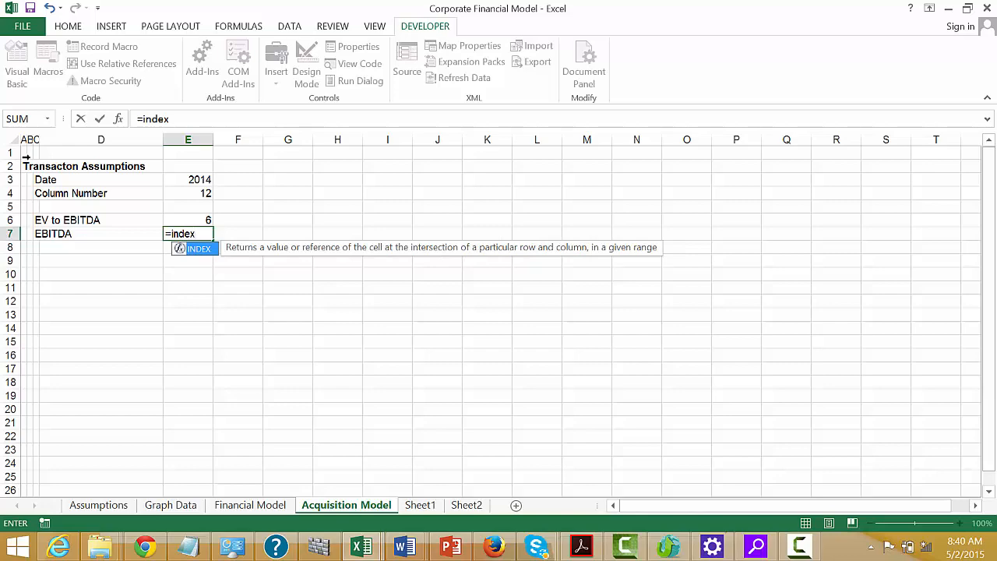
pyautogui.press('Tab')
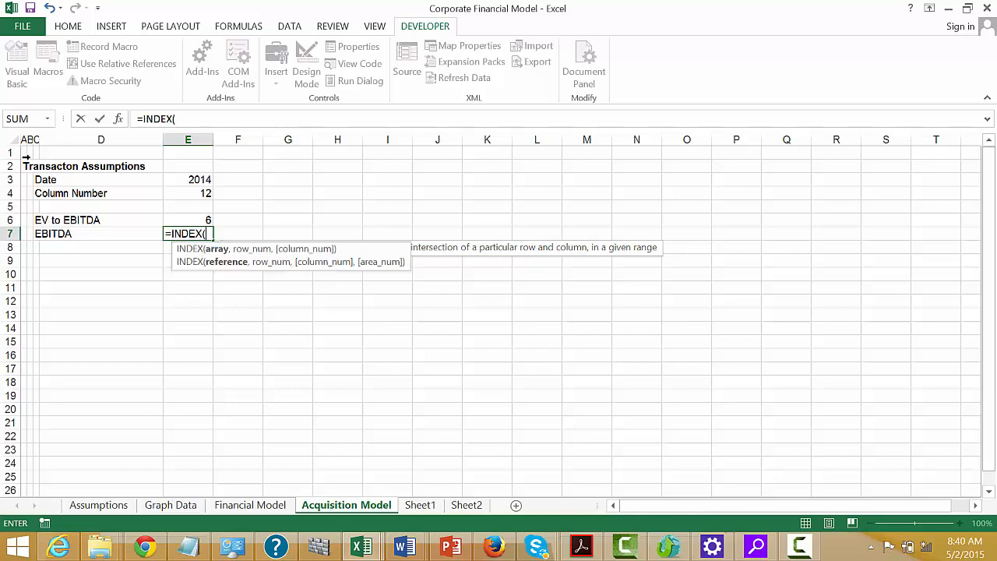
pyautogui.click(234, 507)
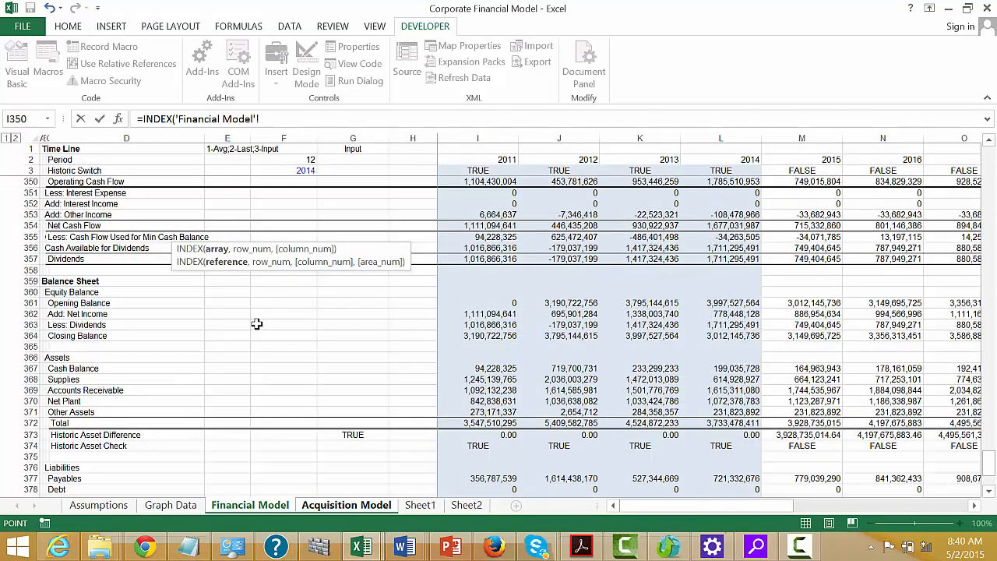
pyautogui.click(257, 323)
pyautogui.press('Up')
pyautogui.press('Up')
pyautogui.press('Up')
pyautogui.press('Up')
pyautogui.press('Up')
pyautogui.press('Up')
pyautogui.press('Up')
pyautogui.press('Up')
pyautogui.press('Up')
pyautogui.press('Up')
pyautogui.press('Up')
pyautogui.press('Up')
pyautogui.press('Up')
pyautogui.press('Up')
pyautogui.press('Up')
pyautogui.press('Up')
pyautogui.press('Up')
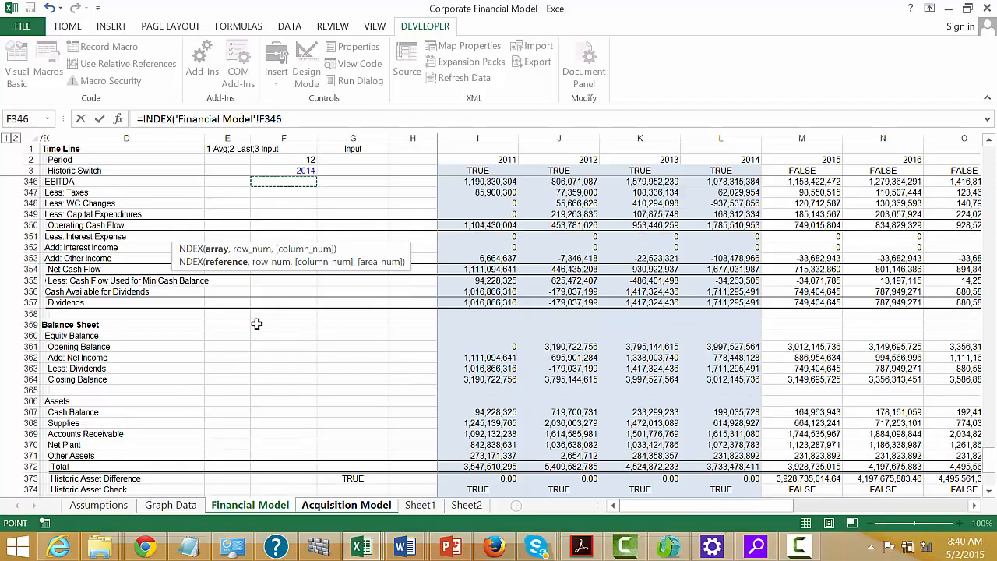
pyautogui.press('Up')
pyautogui.press('Up')
pyautogui.press('Up')
pyautogui.press('Up')
pyautogui.press('Up')
pyautogui.press('Up')
pyautogui.press('Up')
pyautogui.press('Up')
pyautogui.press('Up')
pyautogui.press('Down')
pyautogui.press('Down')
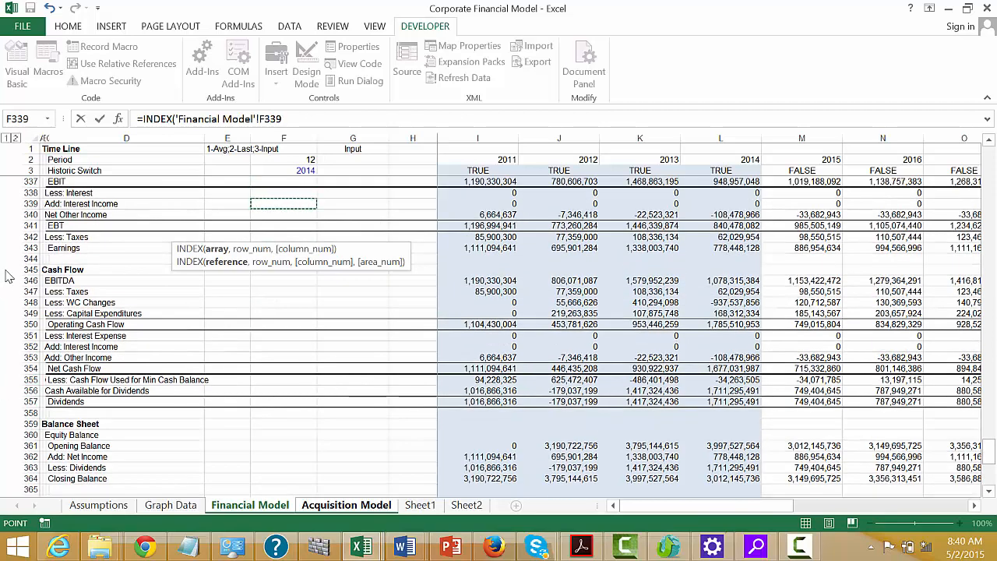
pyautogui.click(28, 280)
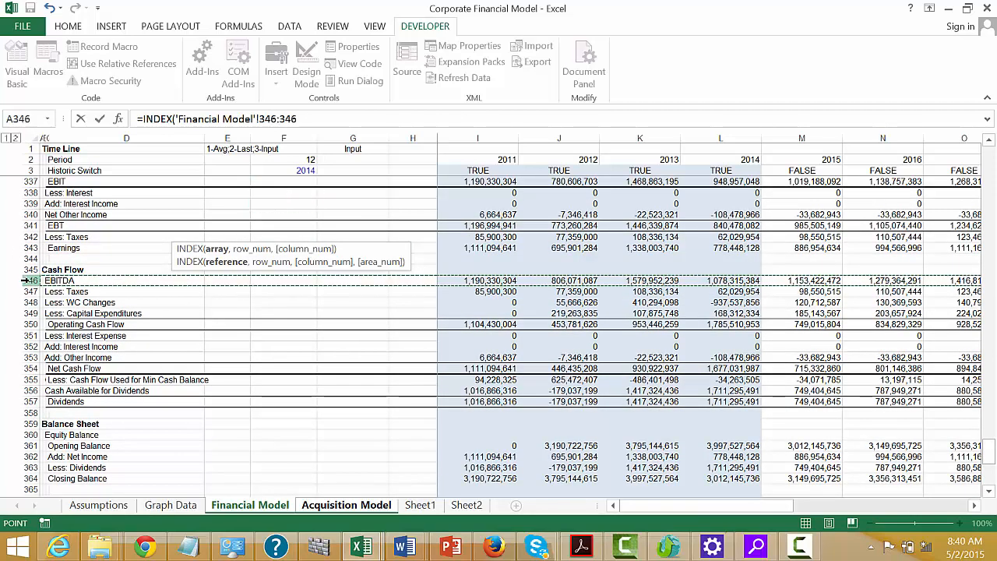
# Step: Complete the EBITDA INDEX formula in E7 with the column number in E4 as its second argument
pyautogui.press('Return')
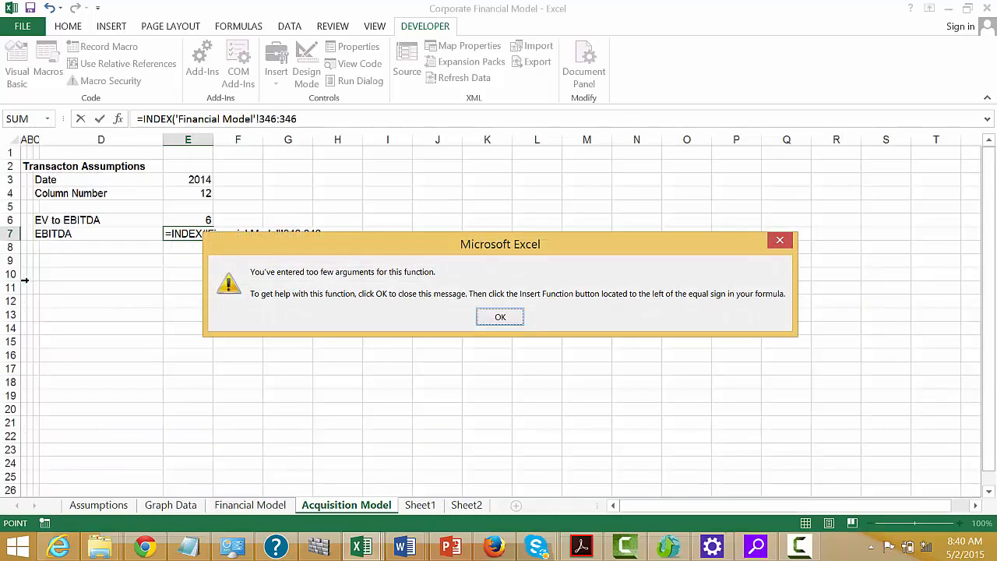
pyautogui.press('Return')
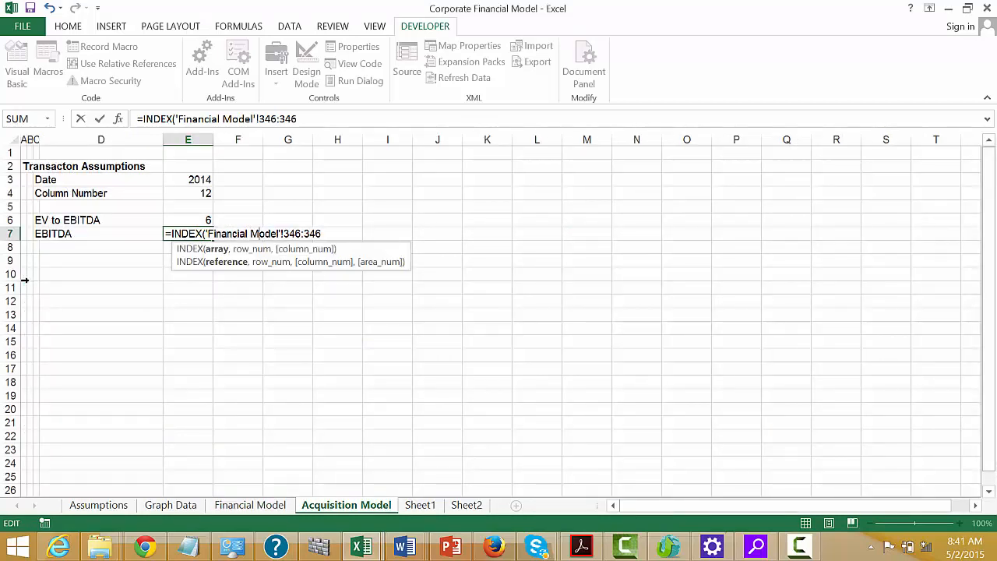
pyautogui.write(',')
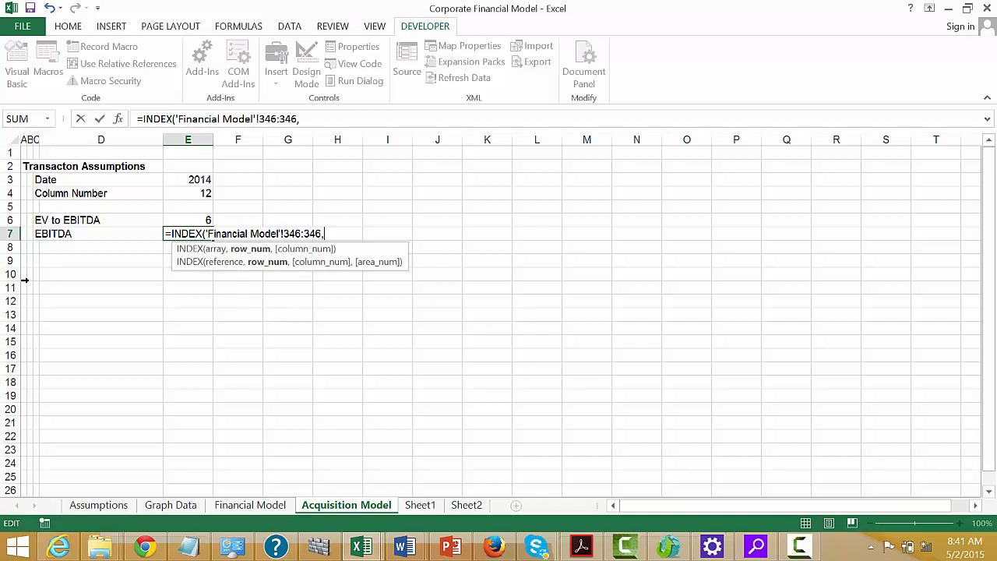
pyautogui.click(197, 189)
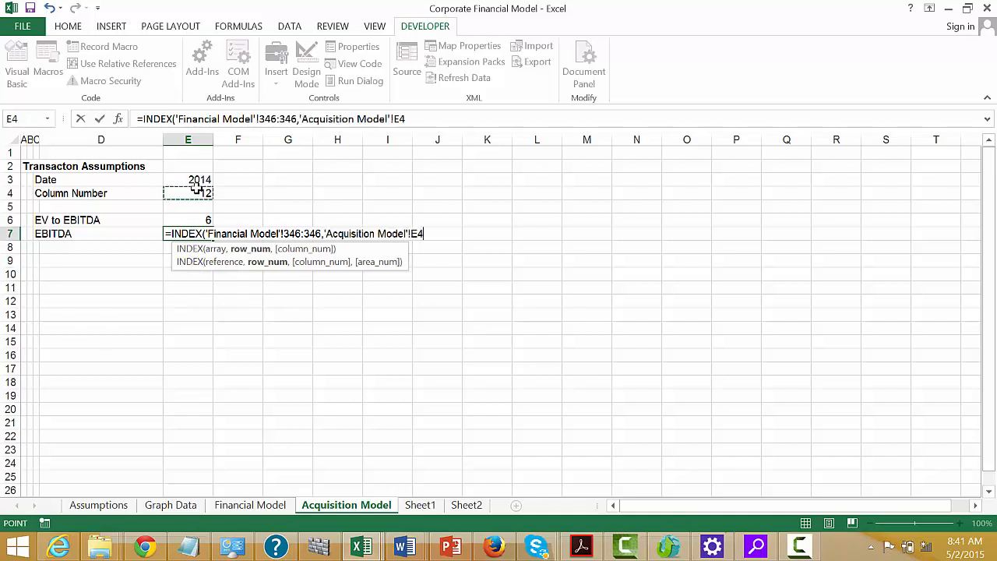
pyautogui.press('Return')
pyautogui.press('Up')
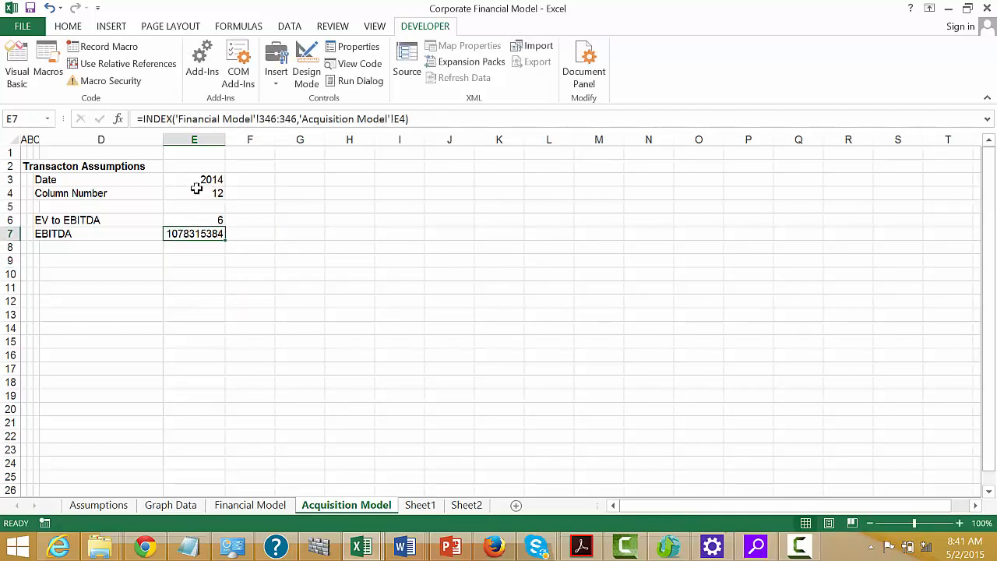
# Step: Format the EBITDA value in E7 with thousands separators and no decimals
pyautogui.hotkey('ctrl', 'shift', '1')
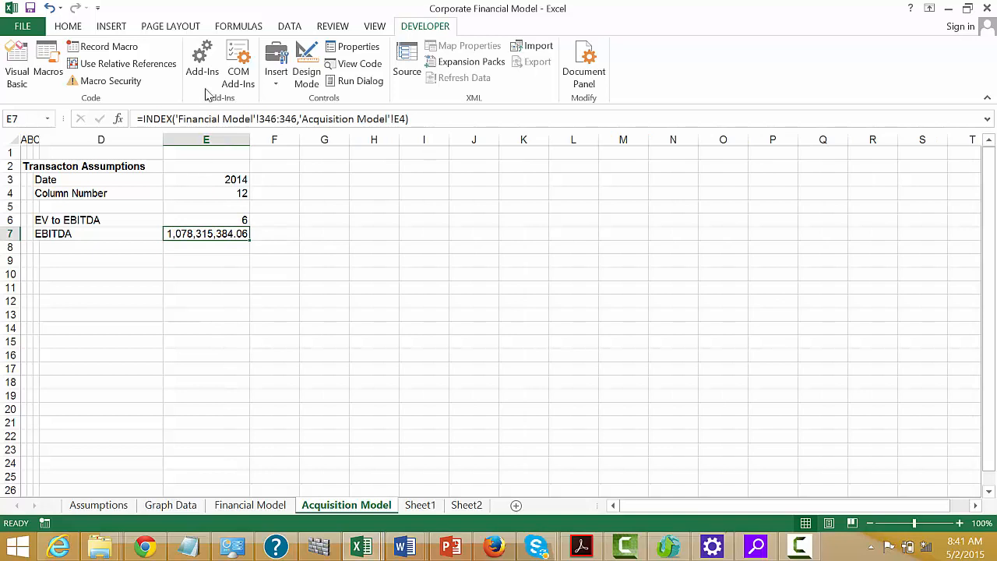
pyautogui.click(68, 28)
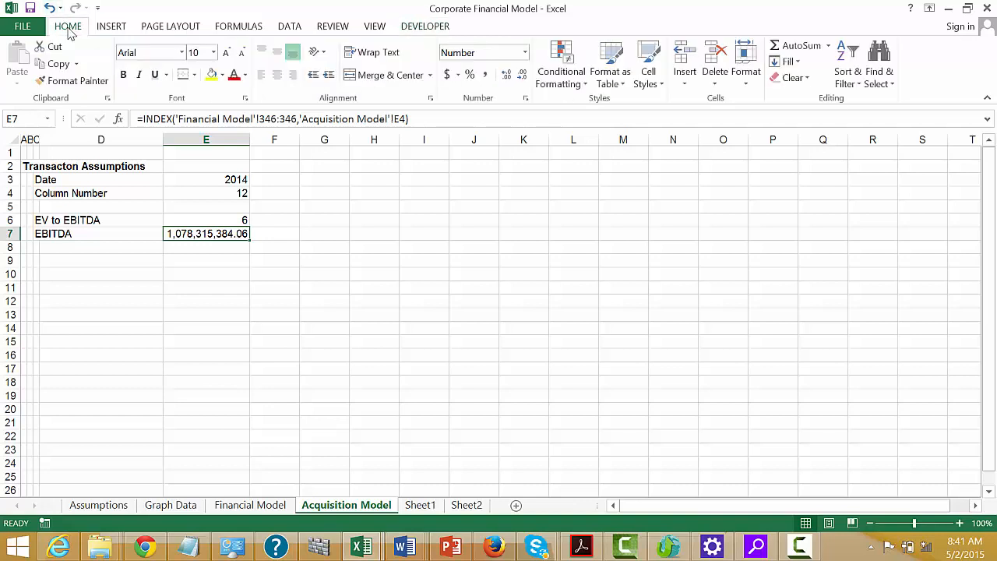
pyautogui.click(525, 78)
pyautogui.click(526, 79)
# Step: Enter the label "EV" in C8, directly below the EBITDA label
pyautogui.press('Down')
pyautogui.press('Left')
pyautogui.press('Left')
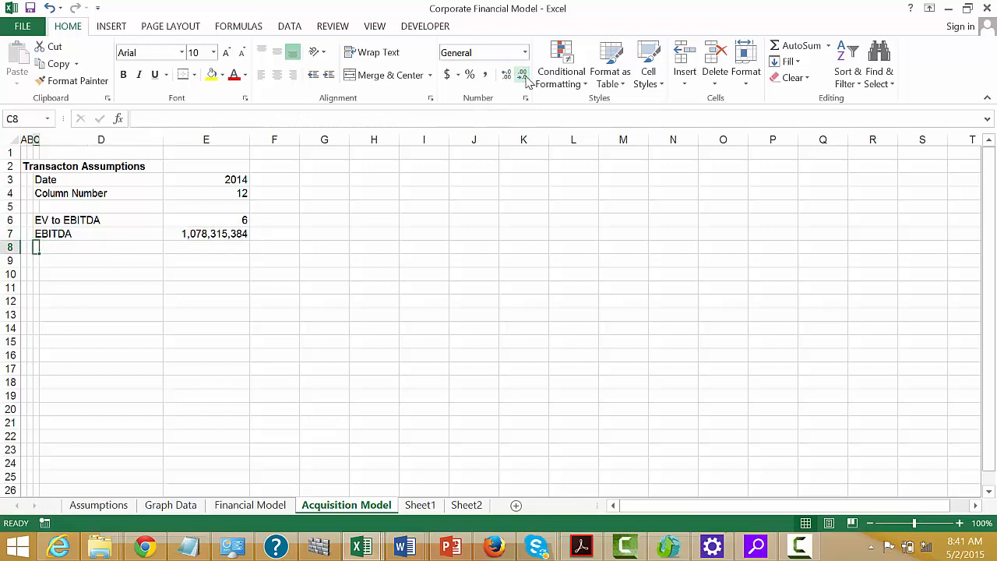
pyautogui.write('E')
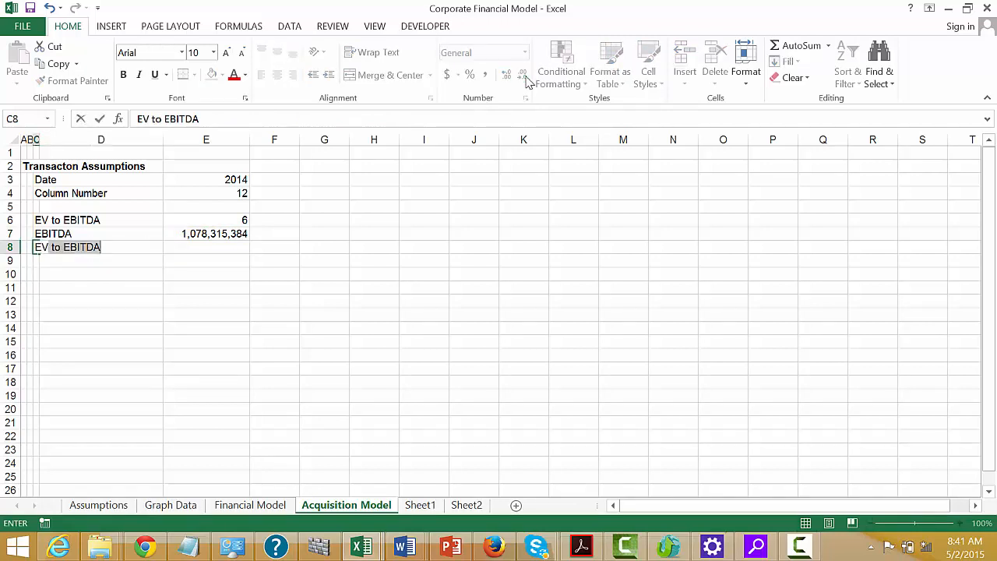
pyautogui.write('V')
pyautogui.press('Delete')
pyautogui.press('Return')
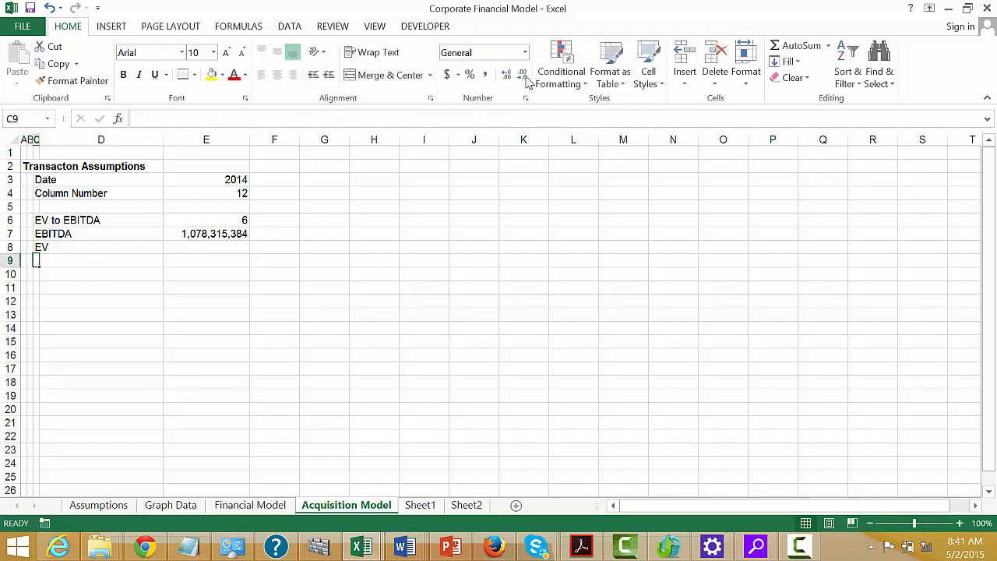
# Step: Enter =E7*E6 in E8 to calculate EV from EBITDA and the EV to EBITDA multiple
pyautogui.press('Up')
pyautogui.press('Right')
pyautogui.press('Right')
pyautogui.write('=')
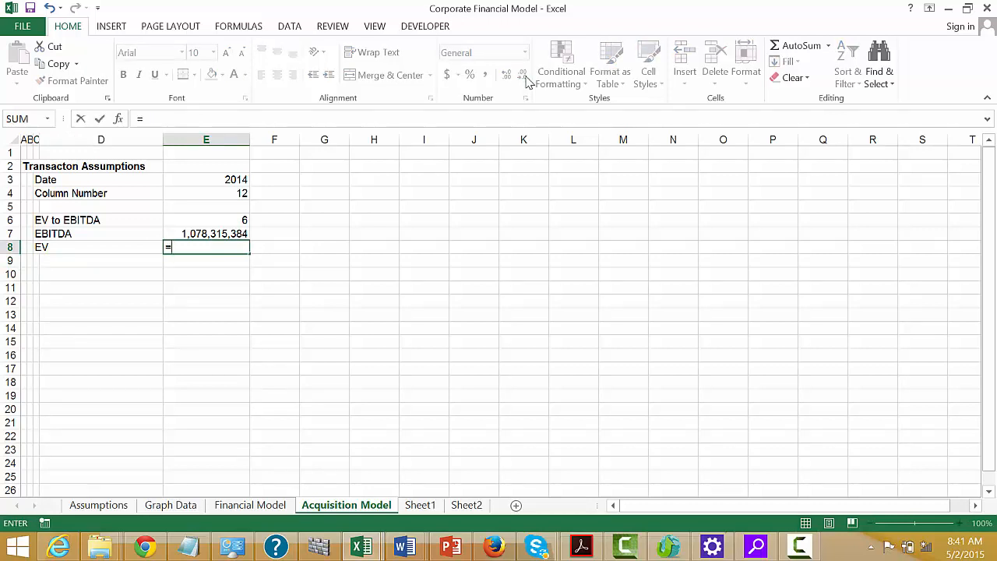
pyautogui.press('Up')
pyautogui.write('*')
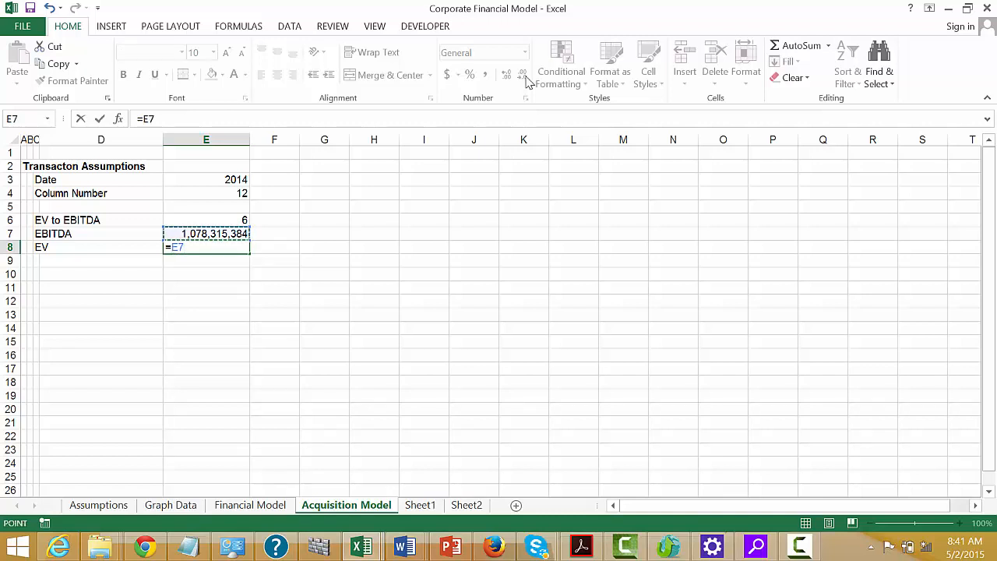
pyautogui.press('Up')
pyautogui.press('Up')
pyautogui.press('Return')
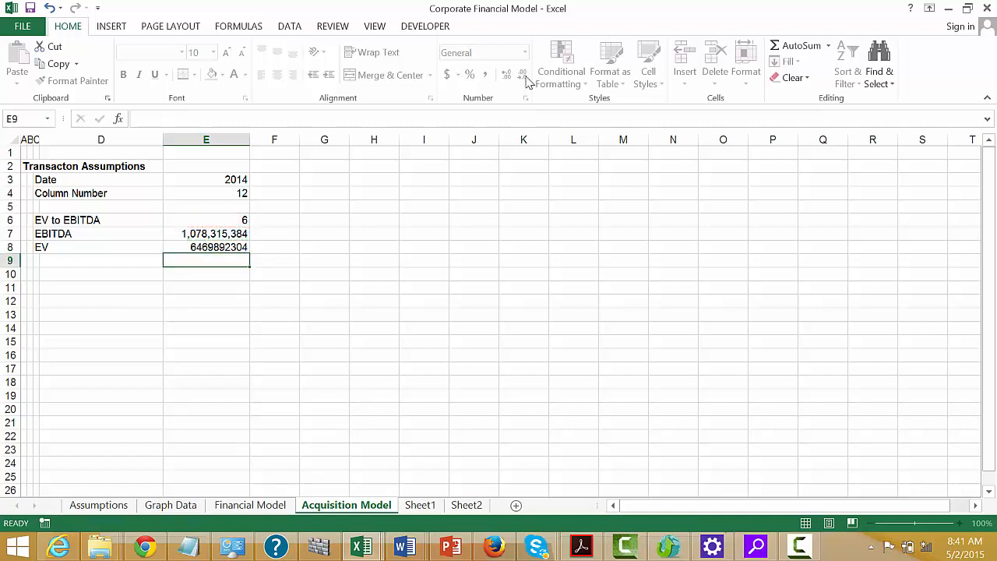
# Step: Format the EV value in E8 with thousands separators and no decimals
pyautogui.press('Up')
pyautogui.hotkey('ctrl', 'shift', '1')
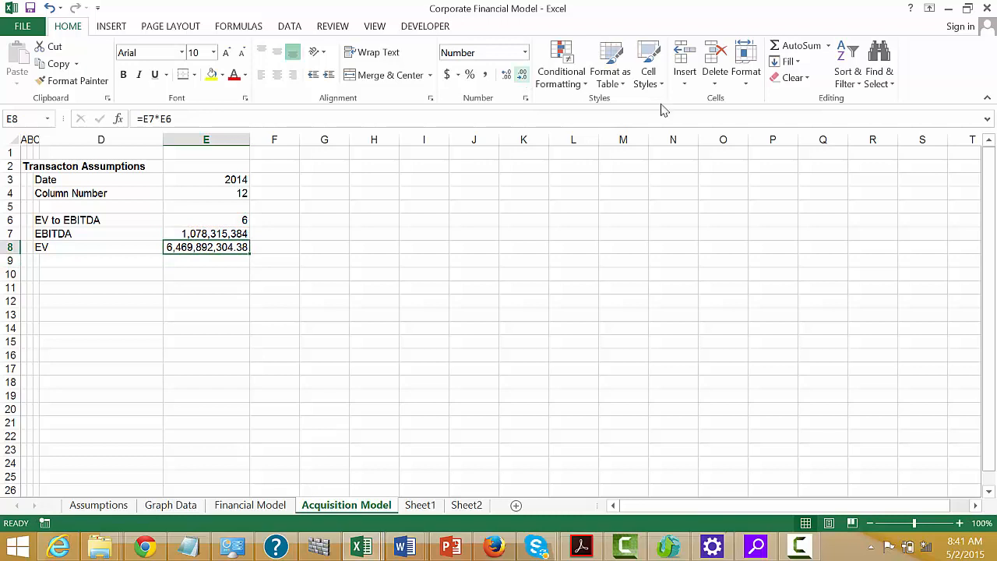
pyautogui.click(871, 526)
pyautogui.click(871, 526)
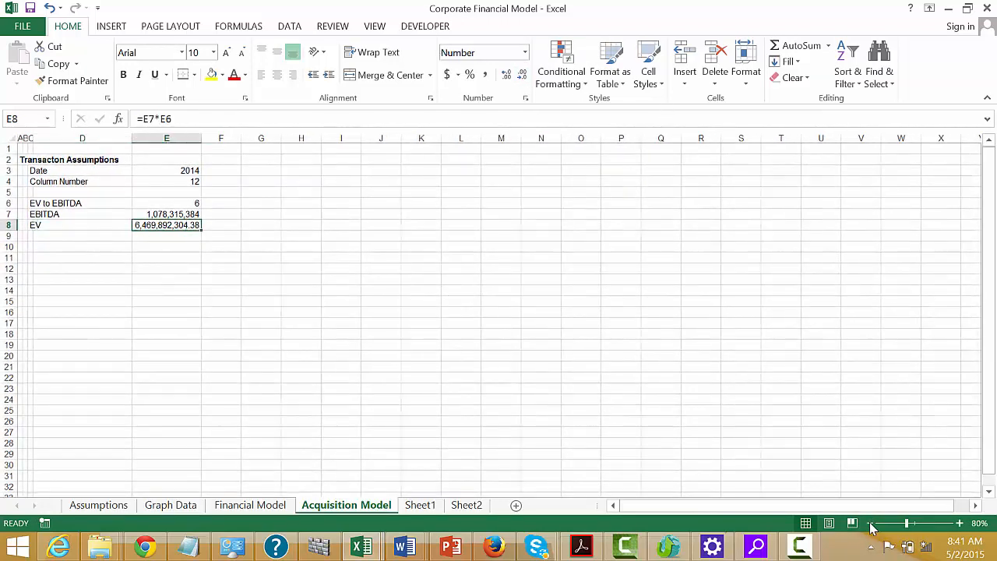
pyautogui.hotkey('ctrl', 'shift', 'f')
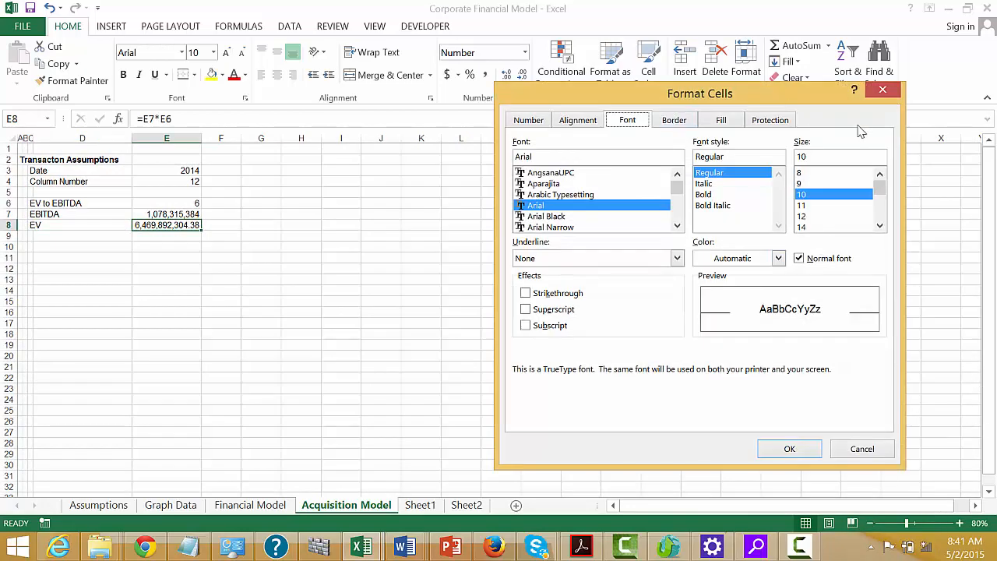
pyautogui.click(883, 90)
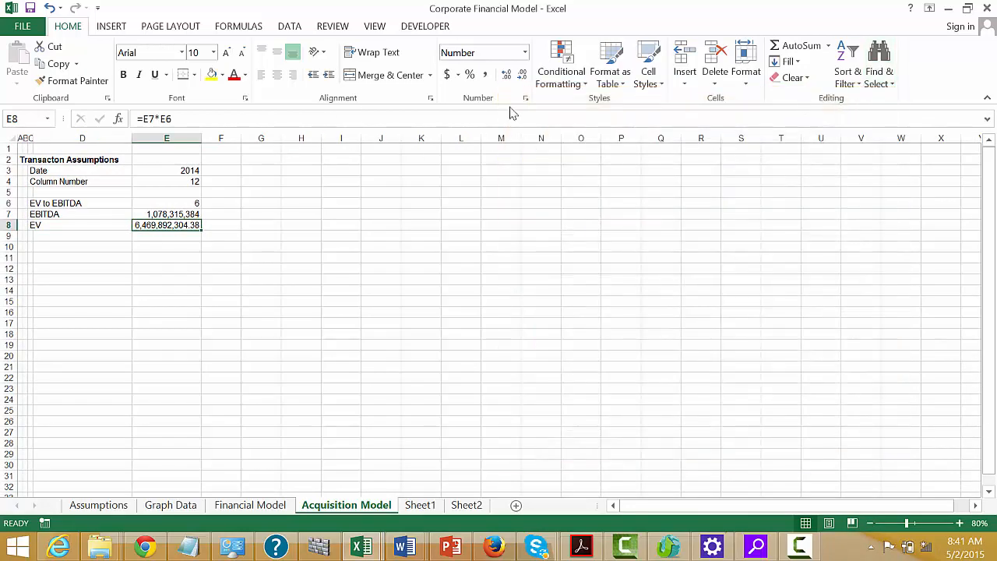
pyautogui.click(521, 76)
pyautogui.click(521, 77)
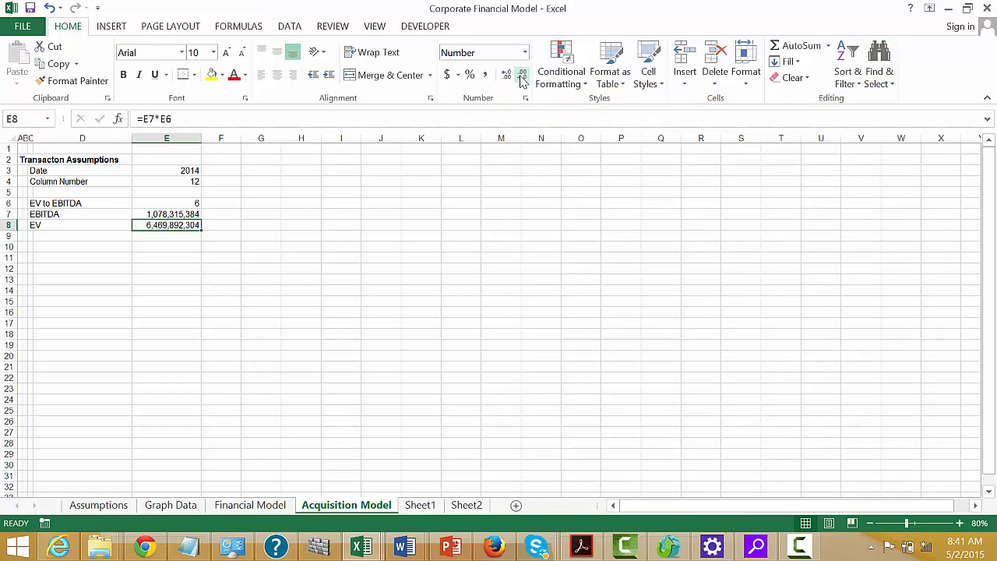
# Step: Select cell C10, leaving row 9 blank below the EV row
pyautogui.press('Down')
pyautogui.press('Up')
pyautogui.press('Left')
pyautogui.press('Left')
pyautogui.press('Down')
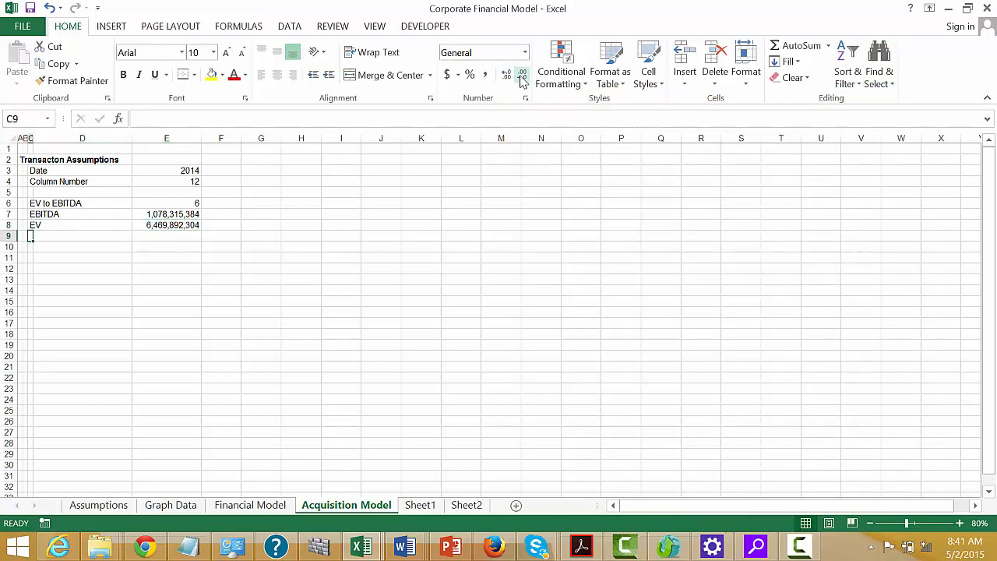
pyautogui.press('Down')
pyautogui.press('Right')
pyautogui.press('Up')
pyautogui.press('Left')
pyautogui.press('Down')
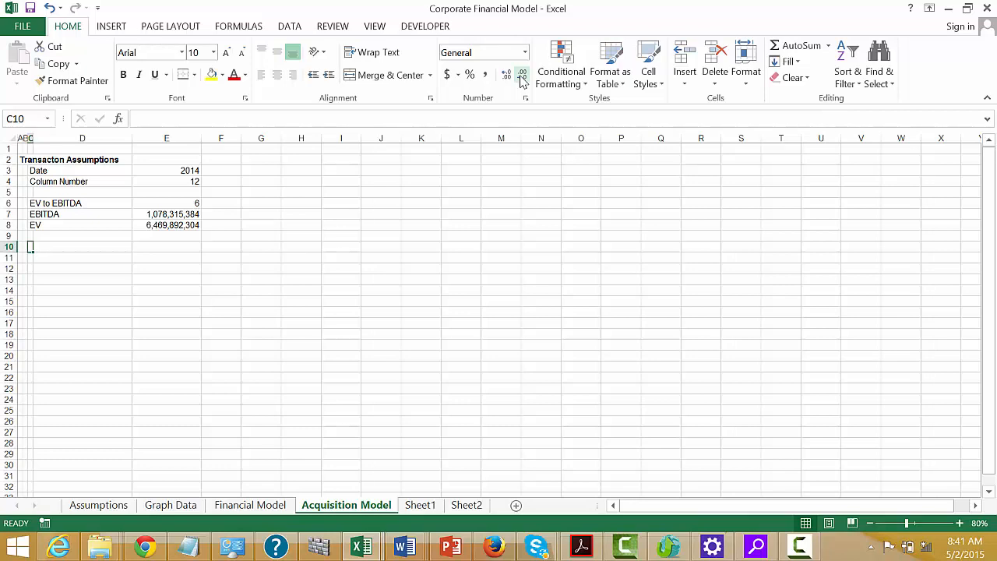
pyautogui.write('Pa')
pyautogui.write('yment in')
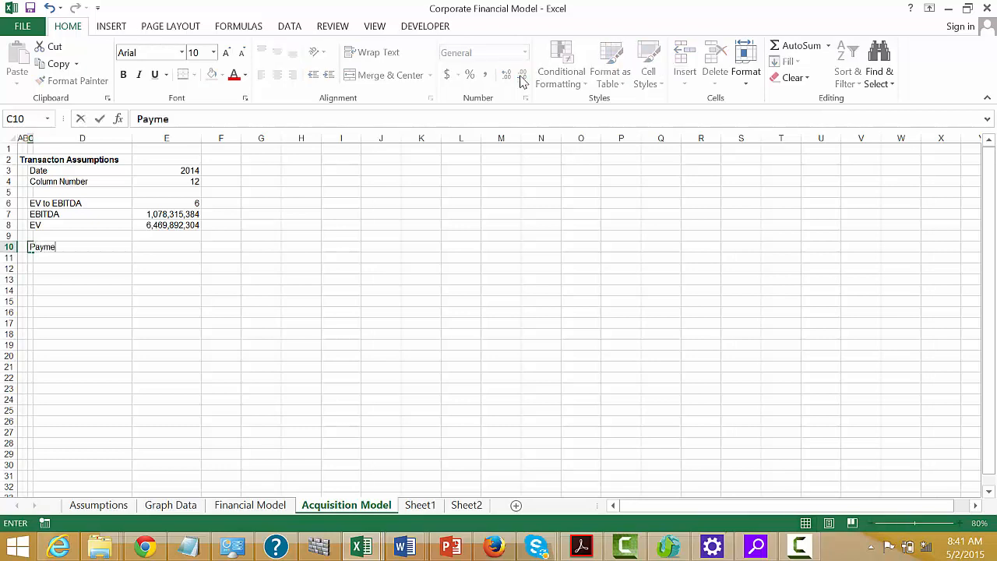
pyautogui.press('BackSpace')
pyautogui.press('BackSpace')
pyautogui.press('BackSpace')
pyautogui.press('BackSpace')
pyautogui.press('BackSpace')
pyautogui.press('BackSpace')
pyautogui.press('BackSpace')
pyautogui.press('BackSpace')
pyautogui.press('BackSpace')
# Step: Enter the exchange rate label "USD/MNT" in C10
pyautogui.write('USD/MT')
pyautogui.press('BackSpace')
pyautogui.write('NT')
pyautogui.press('Return')
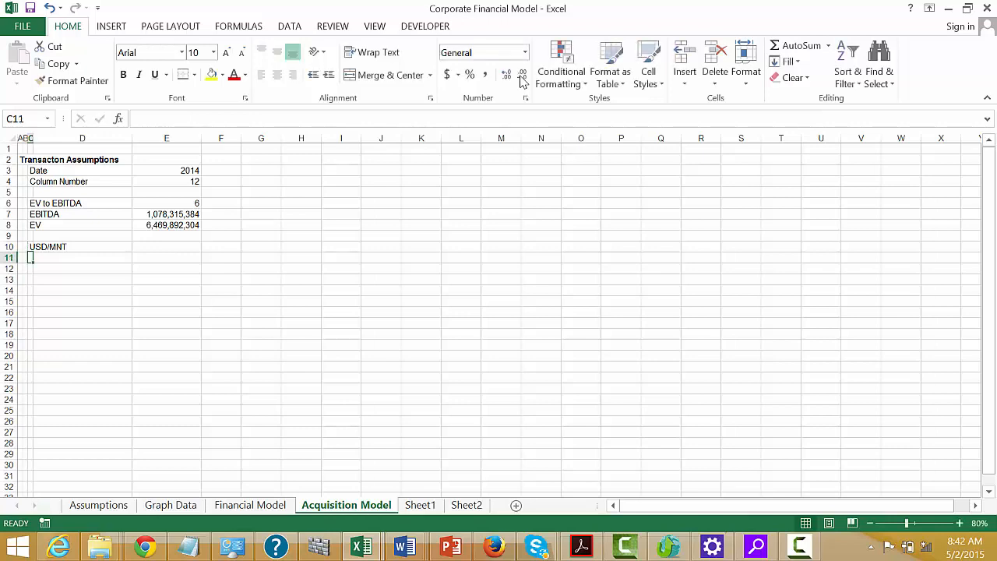
# Step: Enter the label "EV in USD" in C11, directly below the exchange rate label
pyautogui.press('Right')
pyautogui.press('Left')
pyautogui.write('EV in')
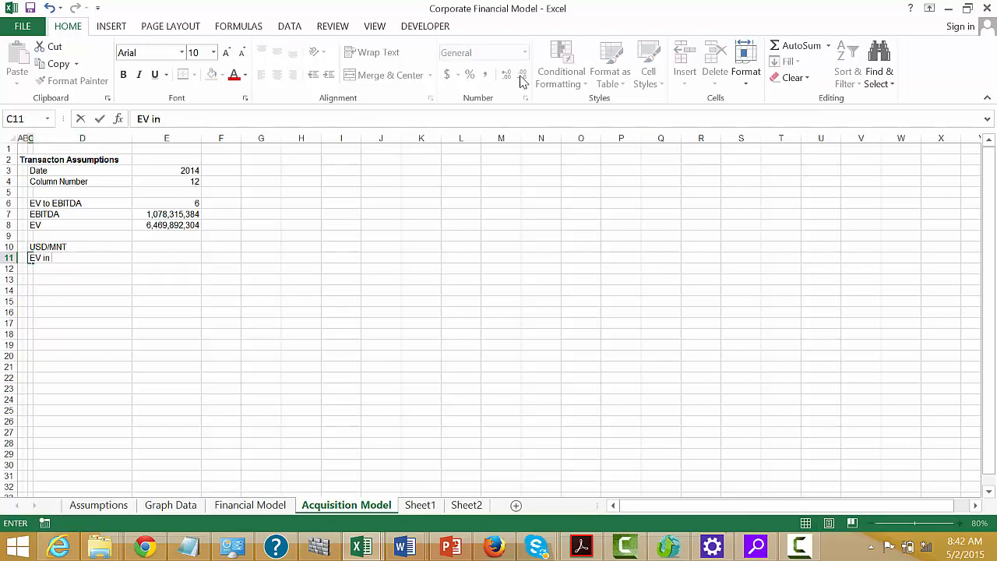
pyautogui.write(' USD')
pyautogui.press('Return')
pyautogui.press('Return')
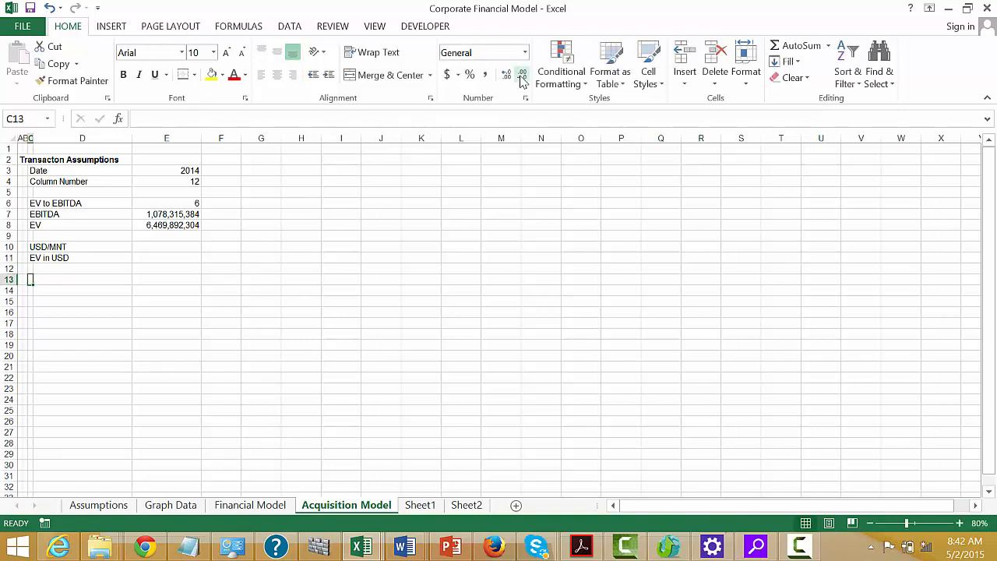
# Step: Enter the label "Net Cash" in C13, leaving row 12 blank above it
pyautogui.write('Net')
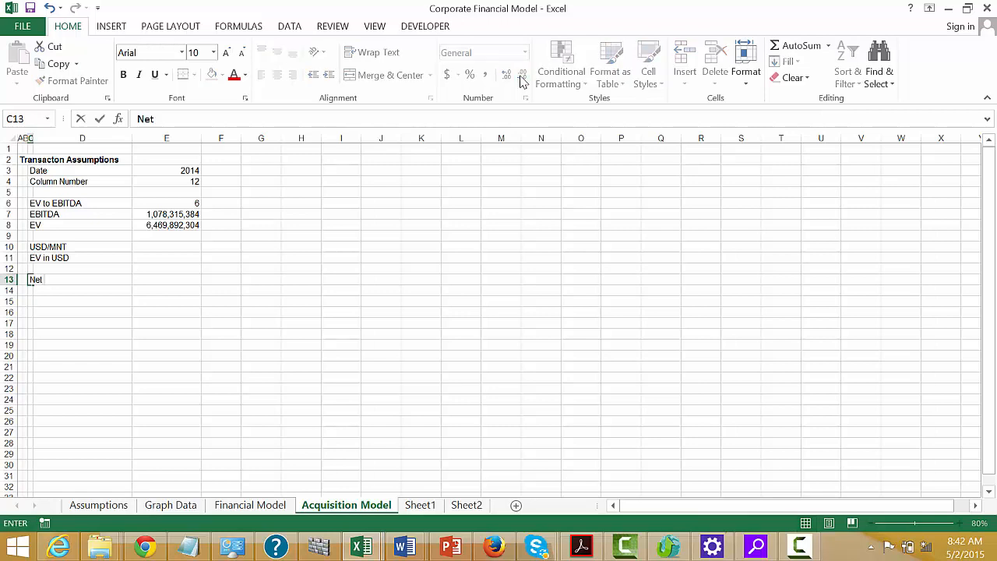
pyautogui.write(' Cash')
pyautogui.press('Return')
# Step: Start an INDEX formula in E13 for Net Cash, using the Cash Balance row 367 of the Financial Model sheet as the array
pyautogui.press('Up')
pyautogui.press('Right')
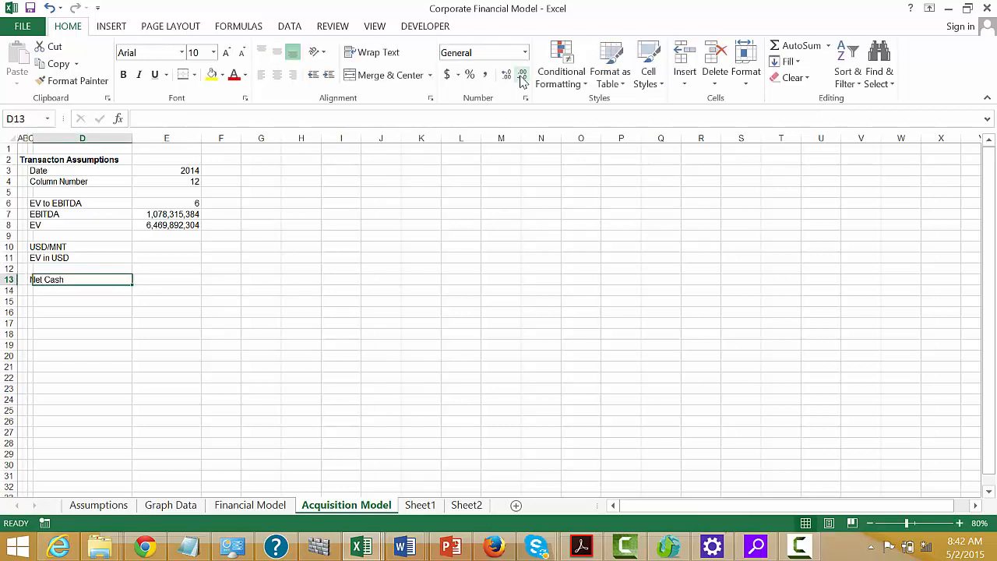
pyautogui.press('Right')
pyautogui.write('=ind')
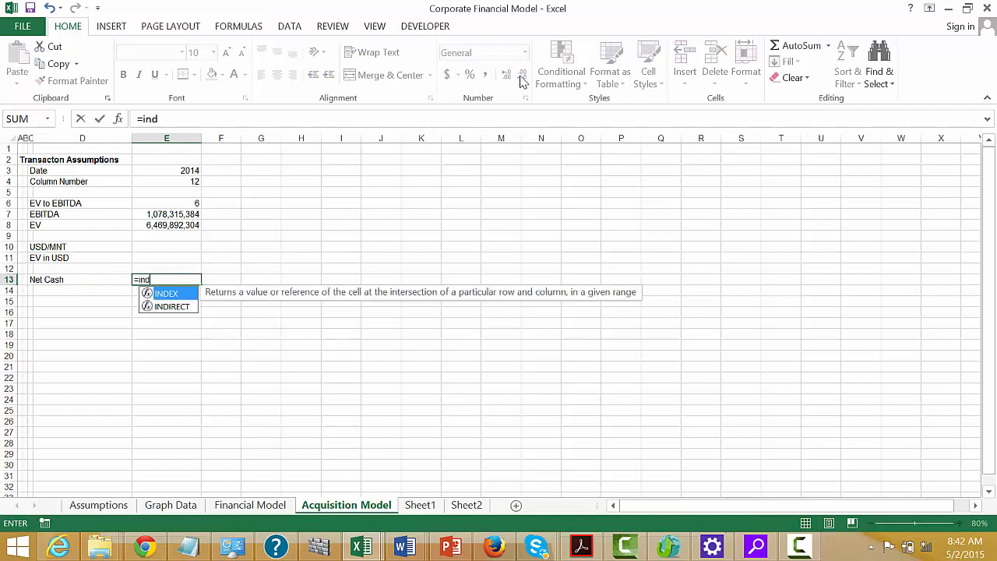
pyautogui.press('Tab')
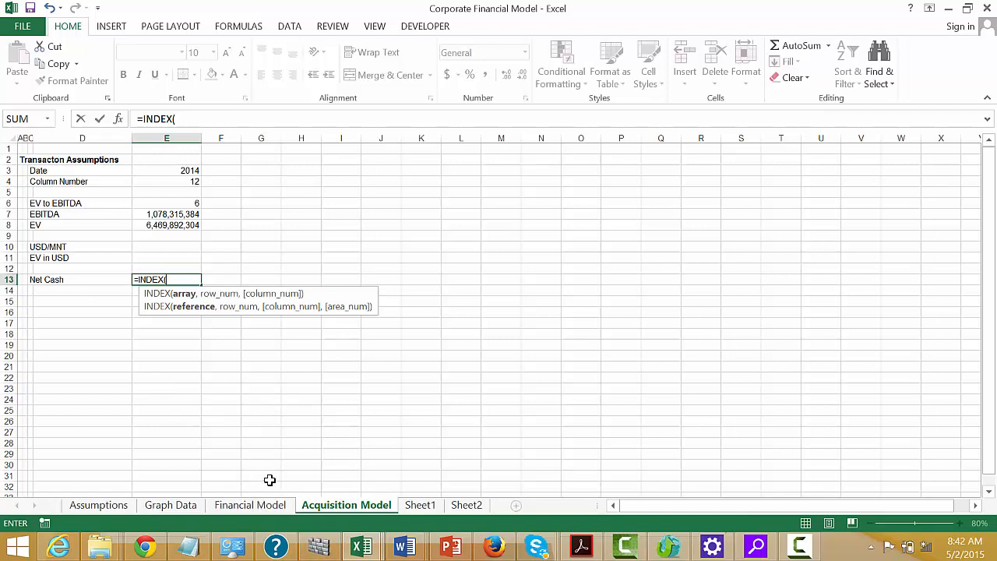
pyautogui.click(250, 505)
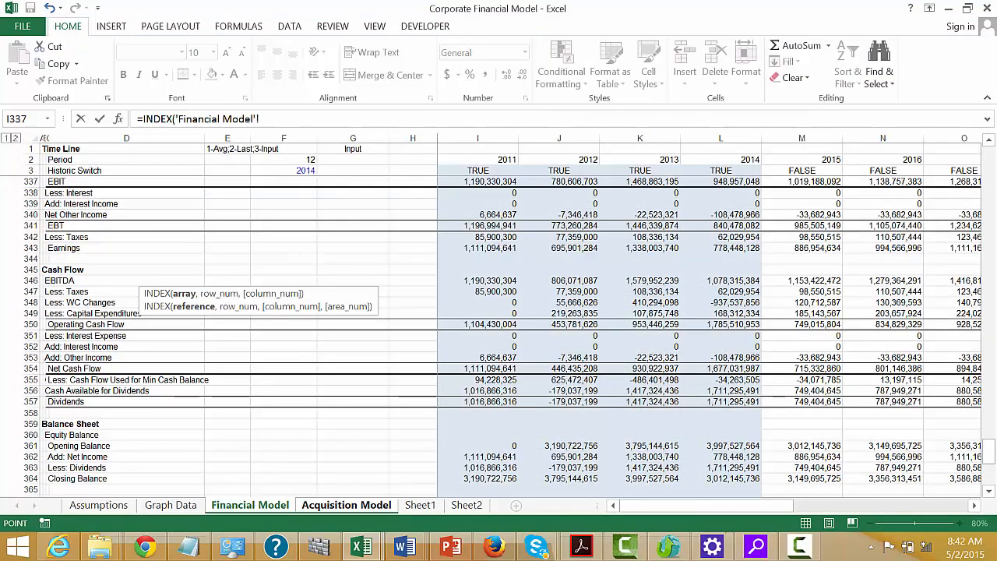
pyautogui.click(988, 492)
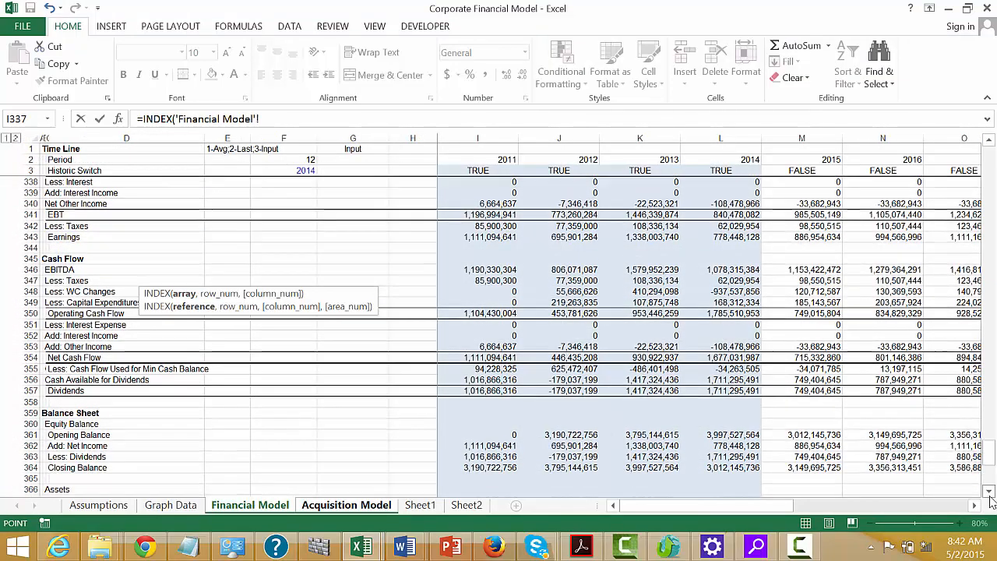
pyautogui.click(989, 494)
pyautogui.click(989, 494)
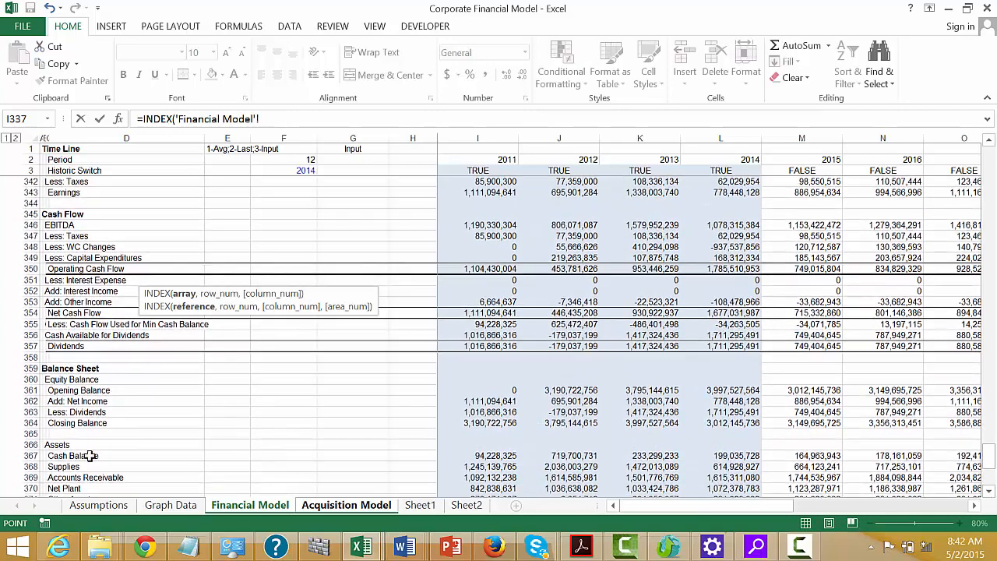
pyautogui.click(24, 456)
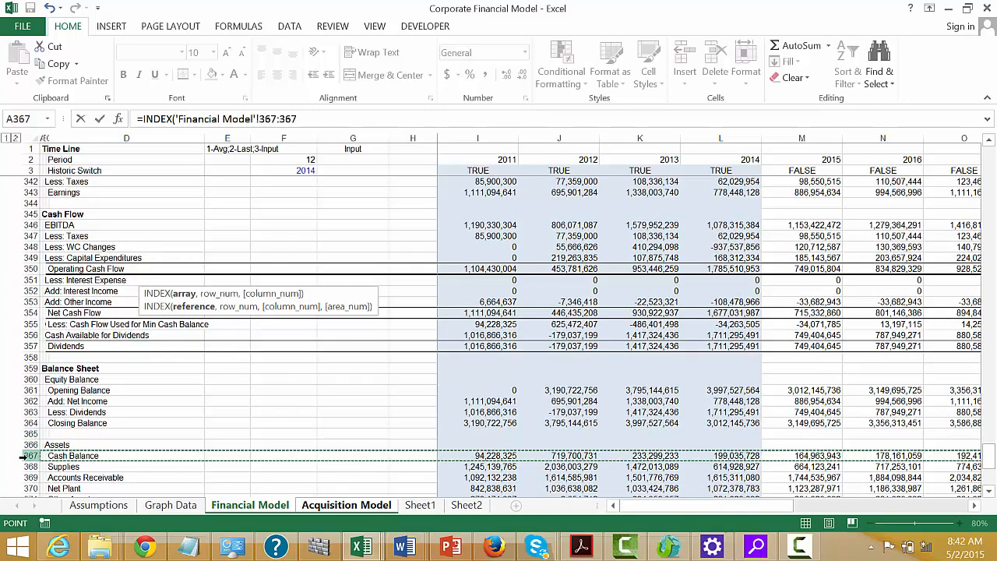
pyautogui.write(',')
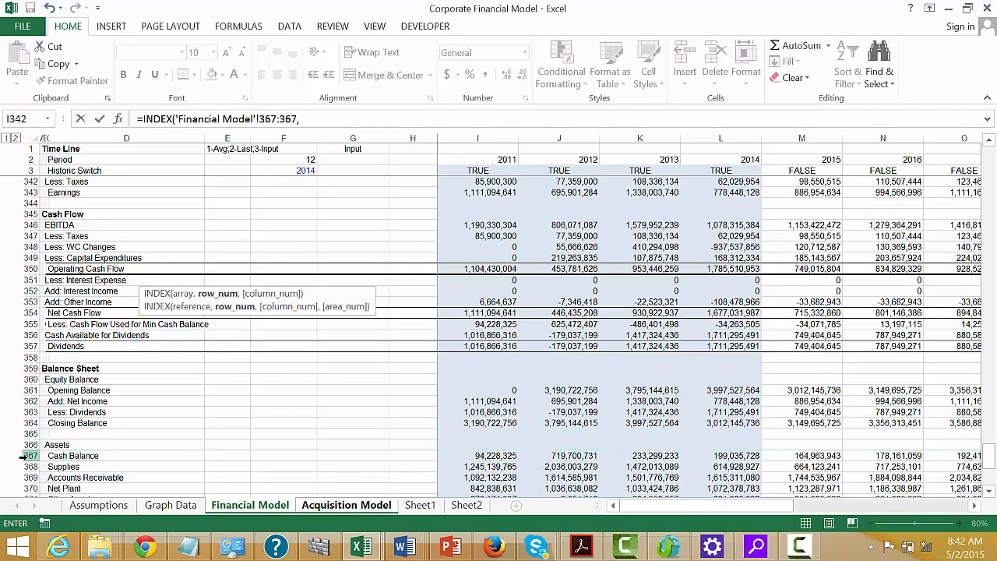
# Step: Complete the Net Cash INDEX formula with the column number cell E4 on the Acquisition Model sheet as its position argument
pyautogui.hotkey('ctrl', 'pagedown')
pyautogui.press('Up')
pyautogui.press('Up')
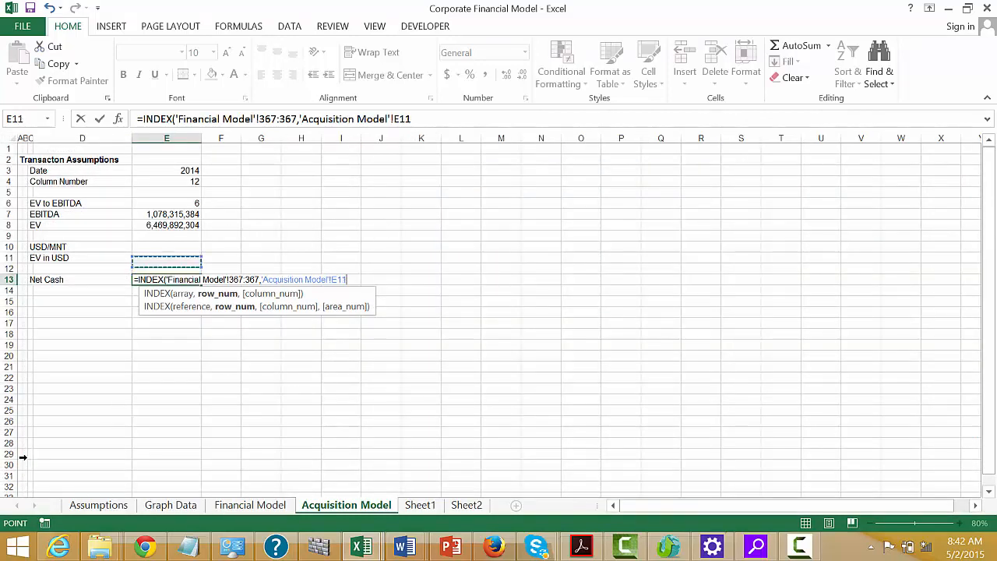
pyautogui.press('Up')
pyautogui.press('Up')
pyautogui.press('Up')
pyautogui.press('Up')
pyautogui.press('Up')
pyautogui.press('Up')
pyautogui.press('Up')
pyautogui.write(')')
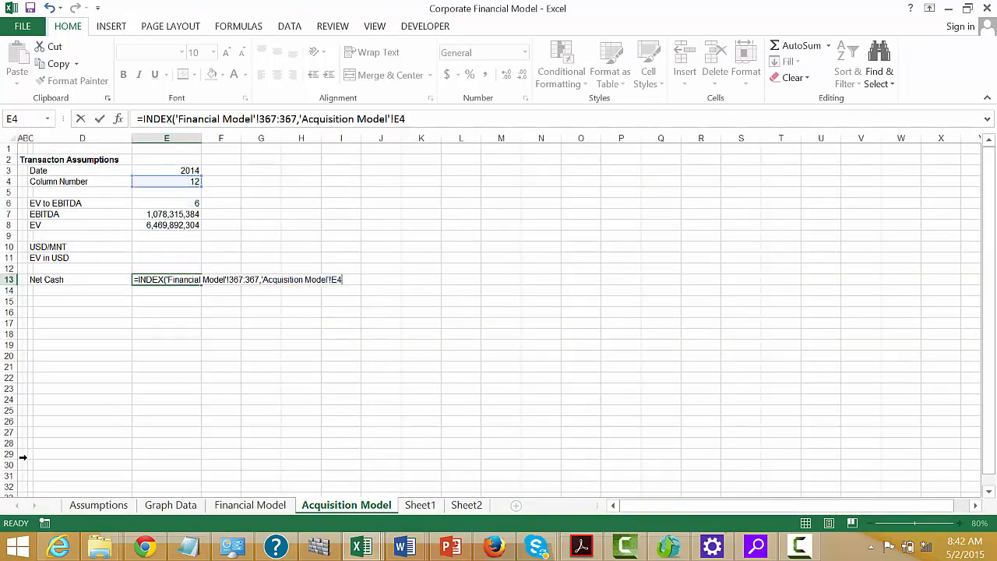
pyautogui.press('Return')
# Step: Format the Net Cash value in E13 as a number with thousands separators and no decimals
pyautogui.press('Up')
pyautogui.hotkey('ctrl', 'shift', '1')
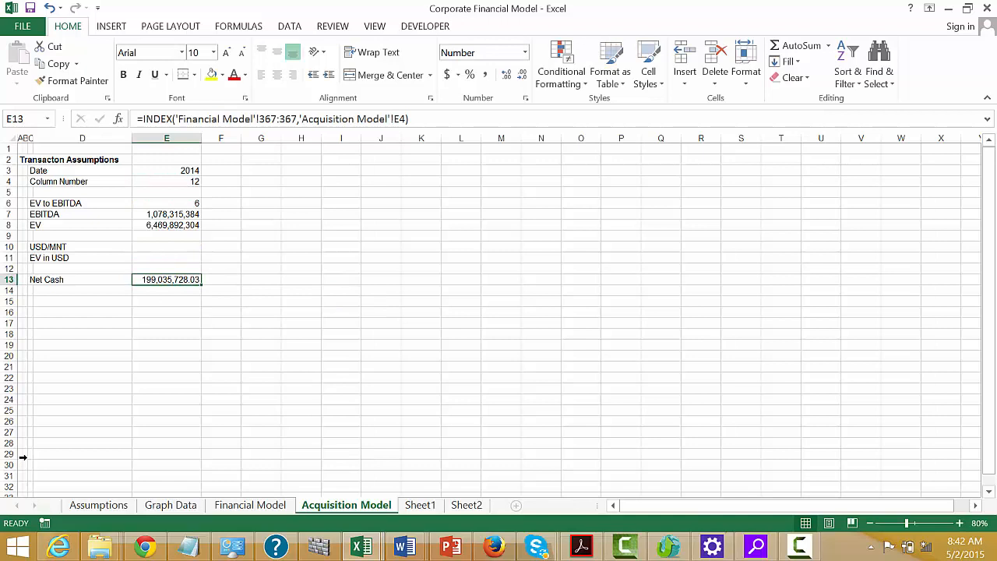
pyautogui.click(523, 79)
pyautogui.click(523, 79)
pyautogui.press('Down')
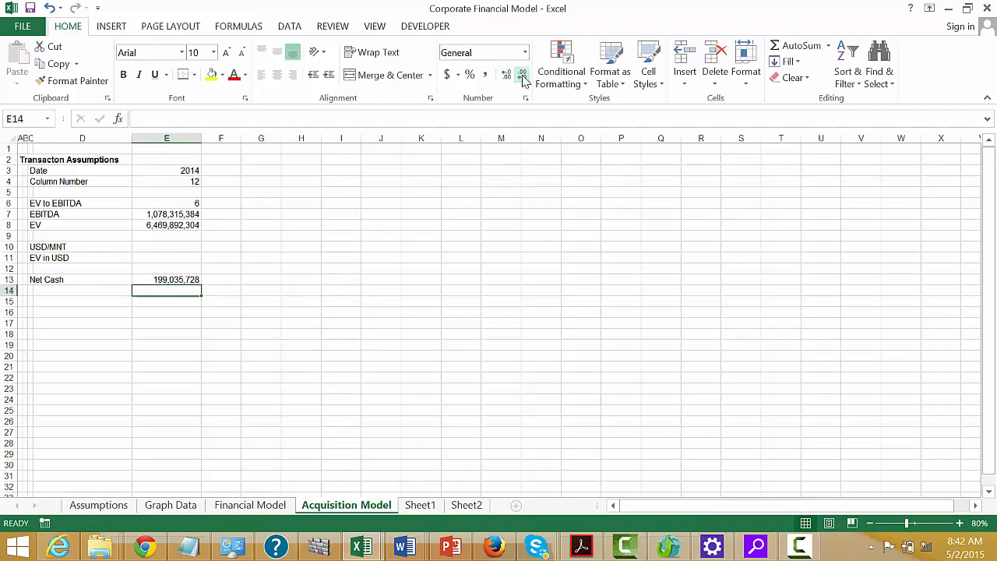
pyautogui.press('Left')
pyautogui.press('Left')
pyautogui.press('alt')
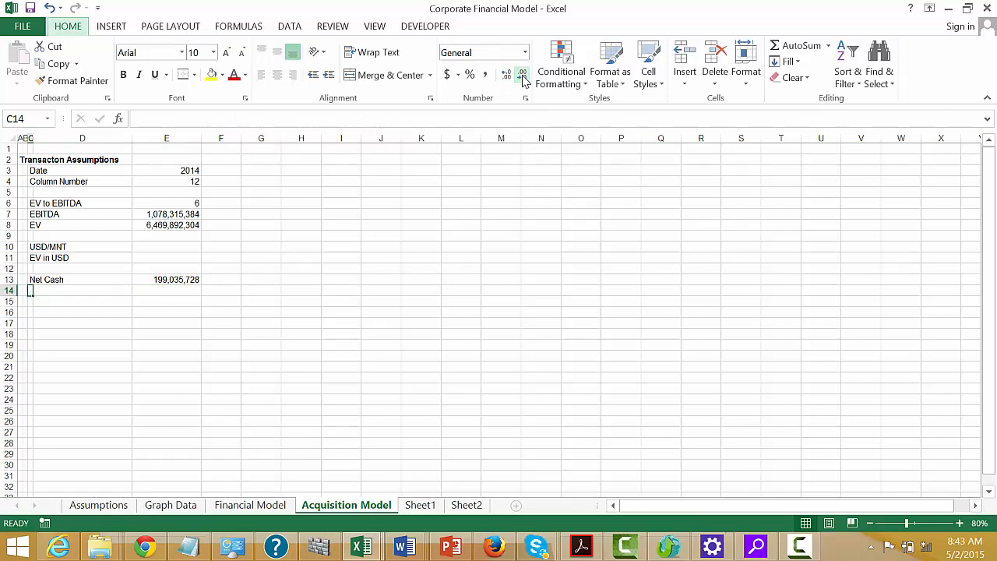
pyautogui.write('equity C')
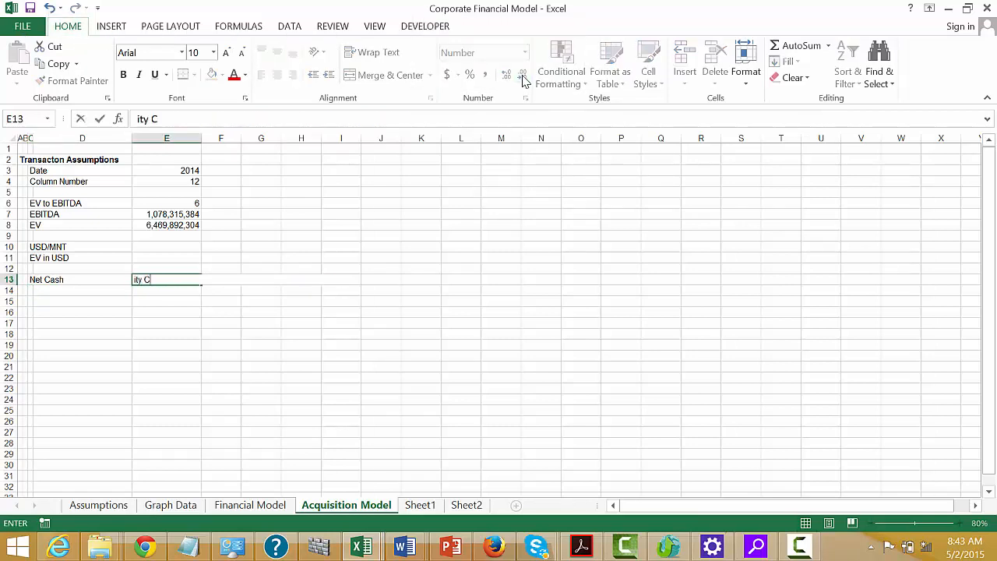
pyautogui.press('Escape')
# Step: Try replacing the Net Cash label in C13 with "Equity Consideration" and undo the replacement
pyautogui.press('Left')
pyautogui.press('Left')
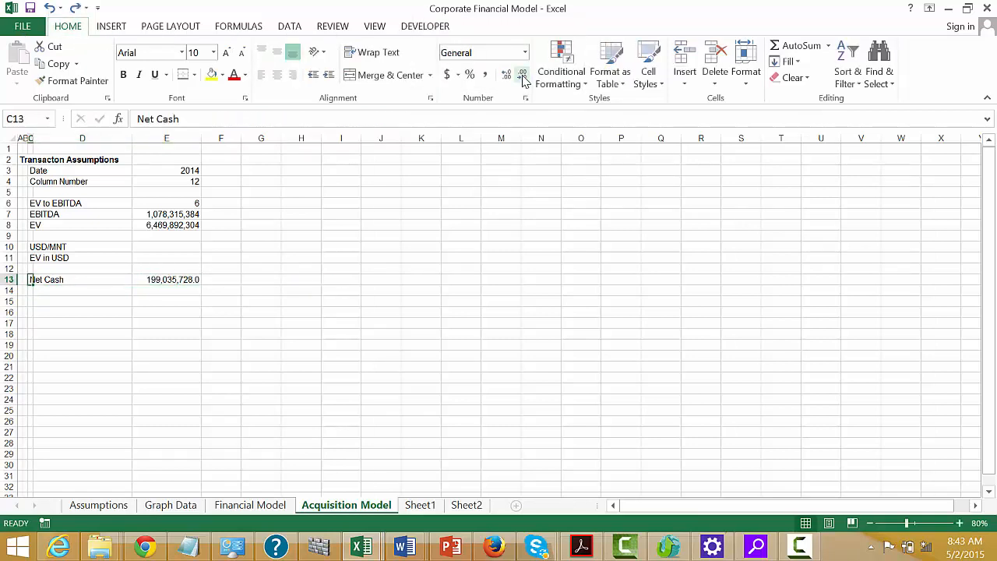
pyautogui.write('Equity')
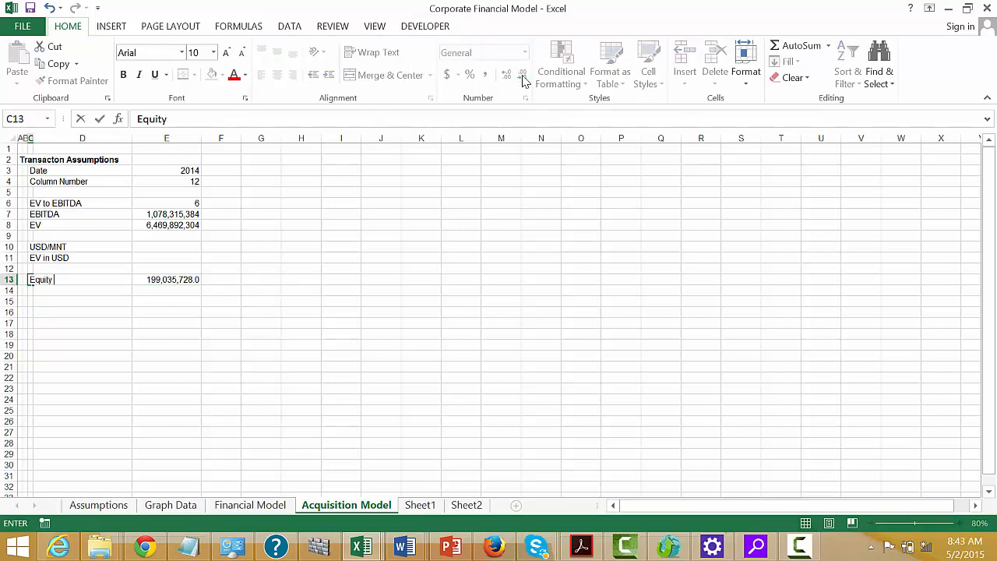
pyautogui.write(' Consideration')
pyautogui.hotkey('ctrl', 'Return')
pyautogui.press('Right')
pyautogui.press('Right')
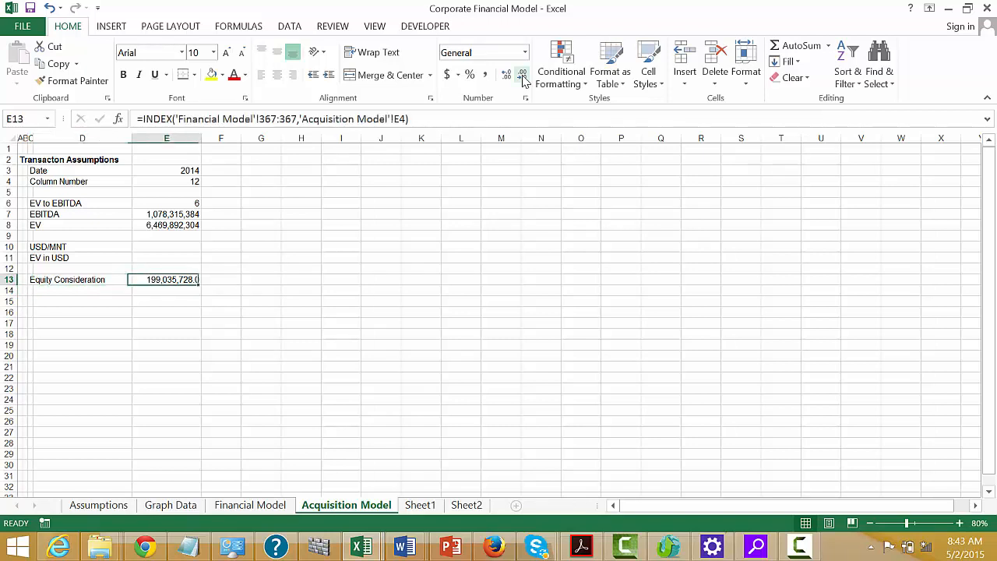
pyautogui.write('=')
pyautogui.press('Escape')
pyautogui.hotkey('ctrl', 'z')
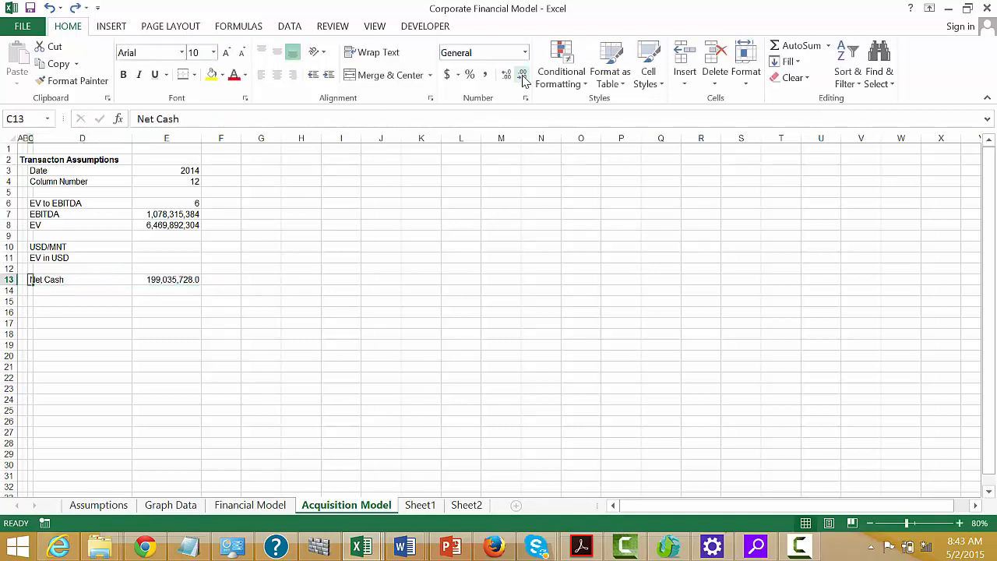
# Step: Enter the label "Equity Consideration" in C14, directly below the Net Cash label
pyautogui.press('Down')
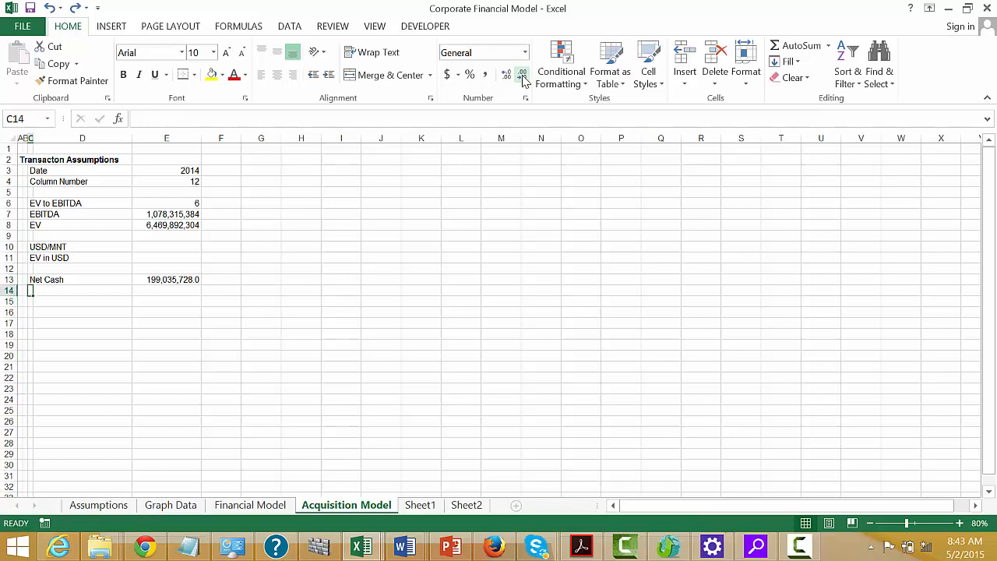
pyautogui.write('Equity ')
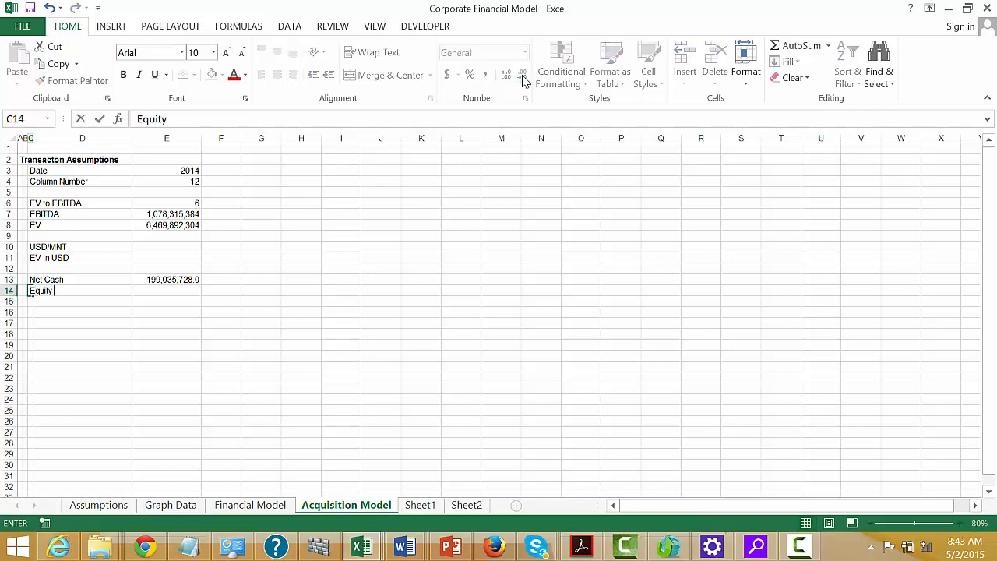
pyautogui.write('Consideration')
pyautogui.press('Return')
# Step: Calculate the equity consideration in E14 as EV plus net cash with the formula =E8+E13
pyautogui.press('Up')
pyautogui.press('Right')
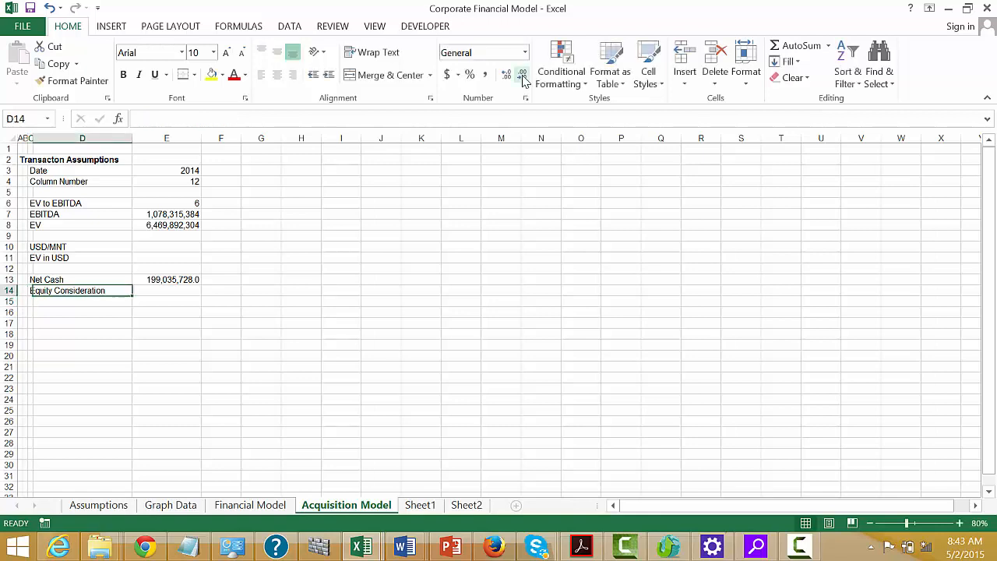
pyautogui.press('Right')
pyautogui.write('=')
pyautogui.press('Up')
pyautogui.press('Up')
pyautogui.press('Up')
pyautogui.press('Up')
pyautogui.press('Up')
pyautogui.press('Up')
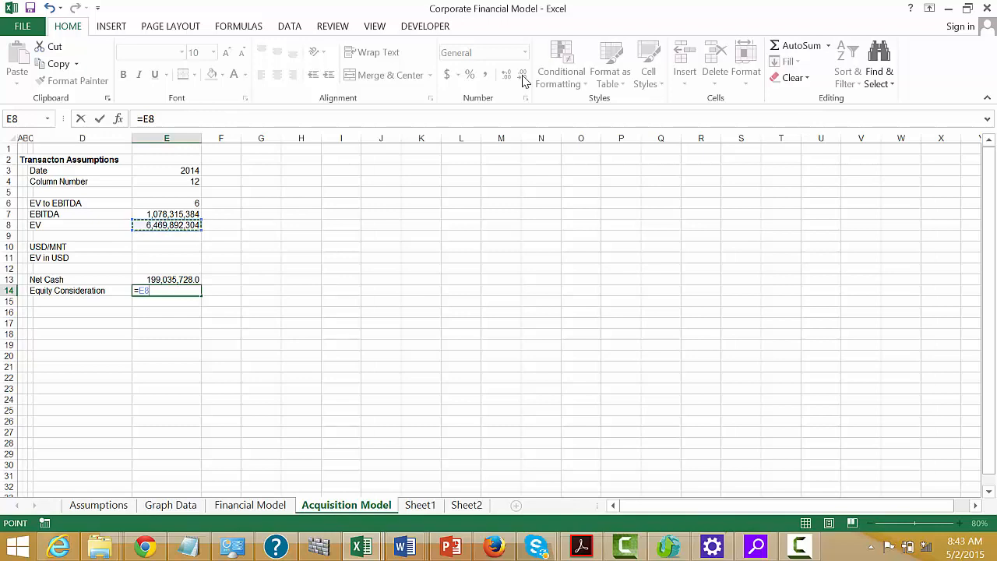
pyautogui.write('+E13')
pyautogui.press('Return')
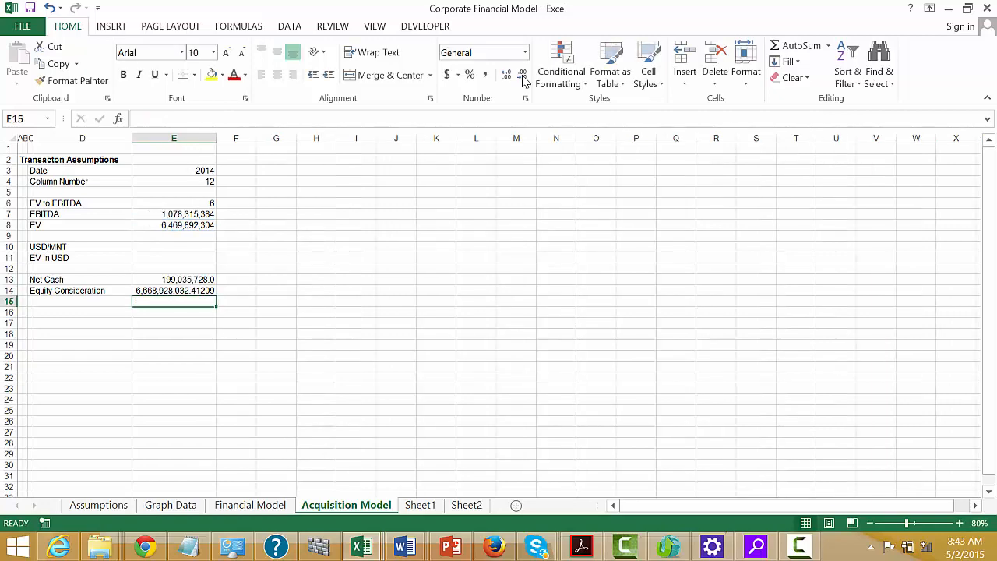
# Step: Show the equity consideration in E14 without decimals and narrow column E to fit its values
pyautogui.press('Up')
pyautogui.hotkey('ctrl', '1')
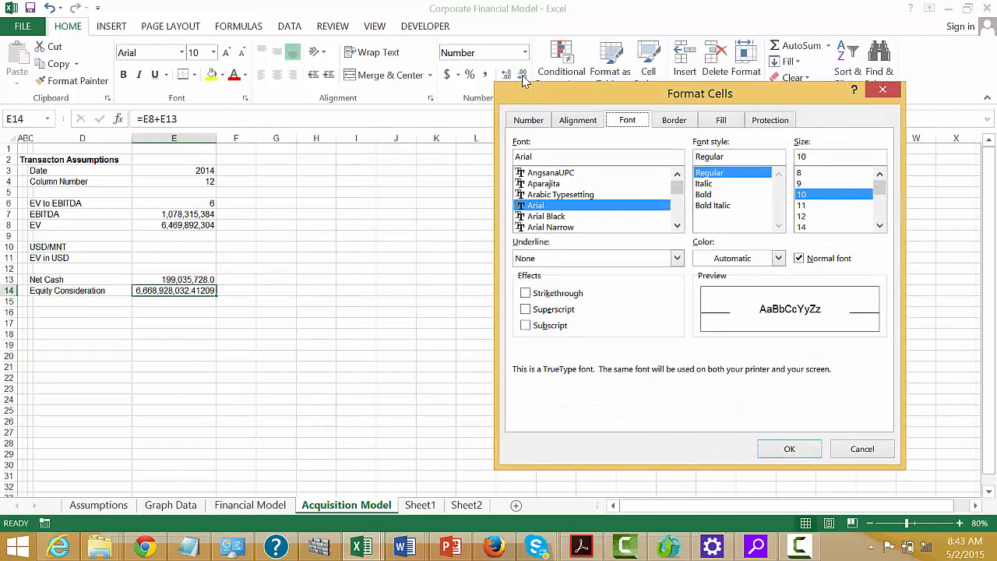
pyautogui.press('Escape')
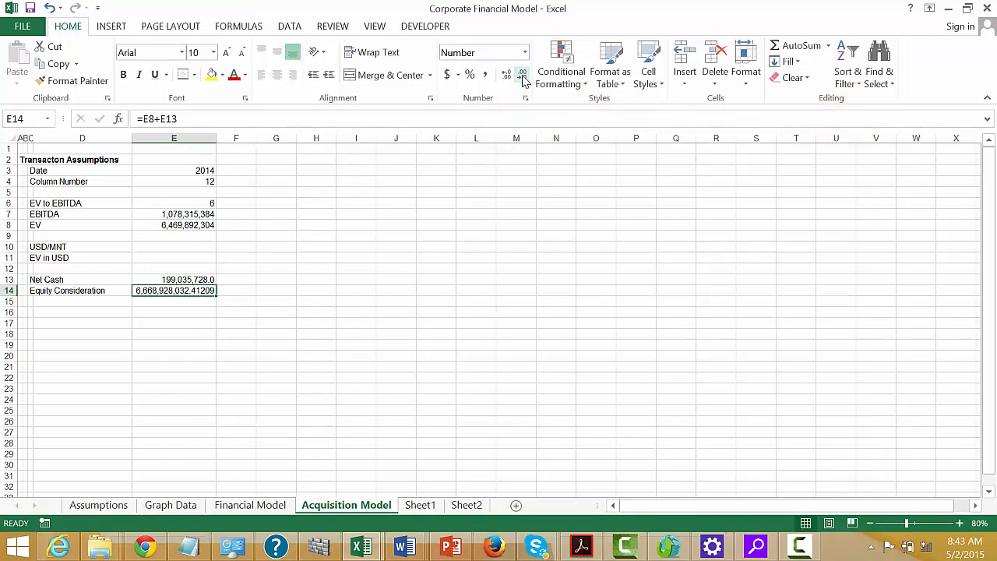
pyautogui.click(522, 78)
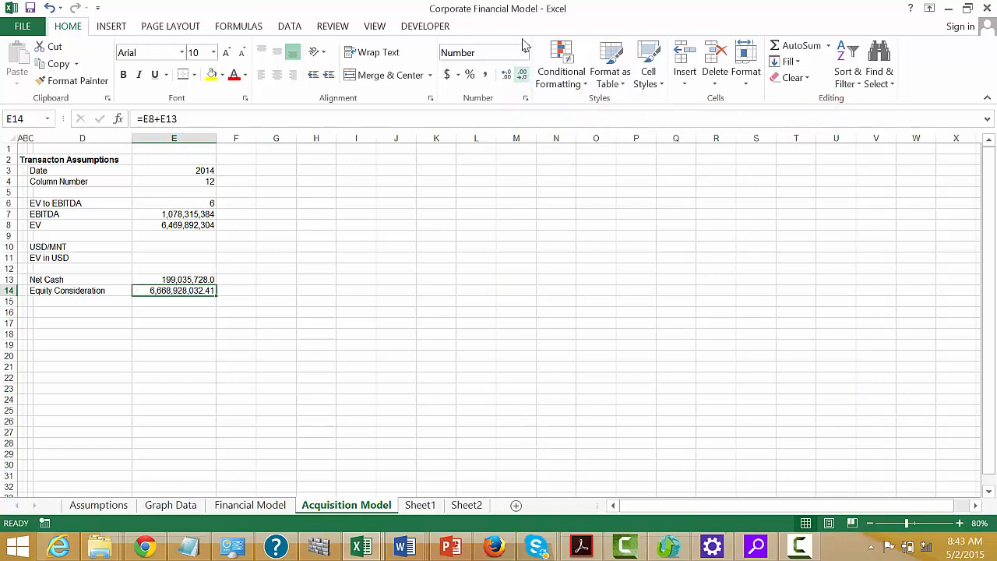
pyautogui.click(523, 78)
pyautogui.click(522, 78)
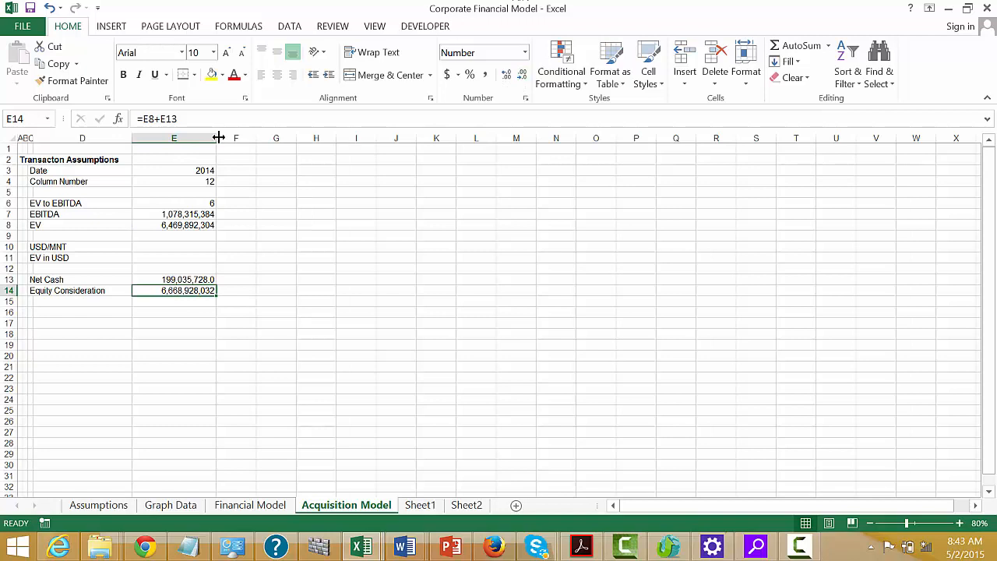
pyautogui.moveTo(216, 138); pyautogui.dragTo(197, 137)
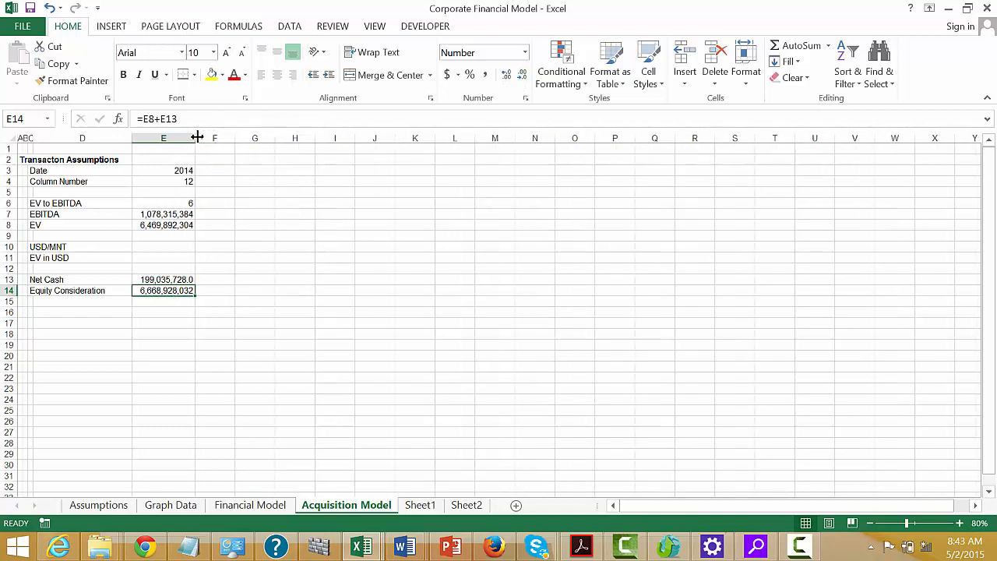
# Step: Enter the label "Earnings" in C16, leaving row 15 blank below the equity consideration
pyautogui.press('Left')
pyautogui.press('Left')
pyautogui.press('Down')
pyautogui.press('Down')
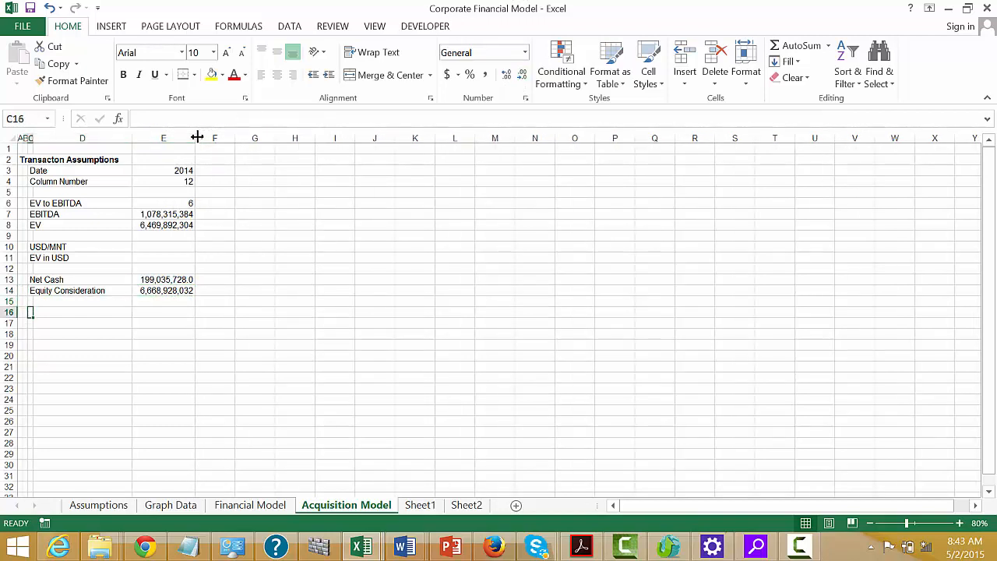
pyautogui.write('Impl')
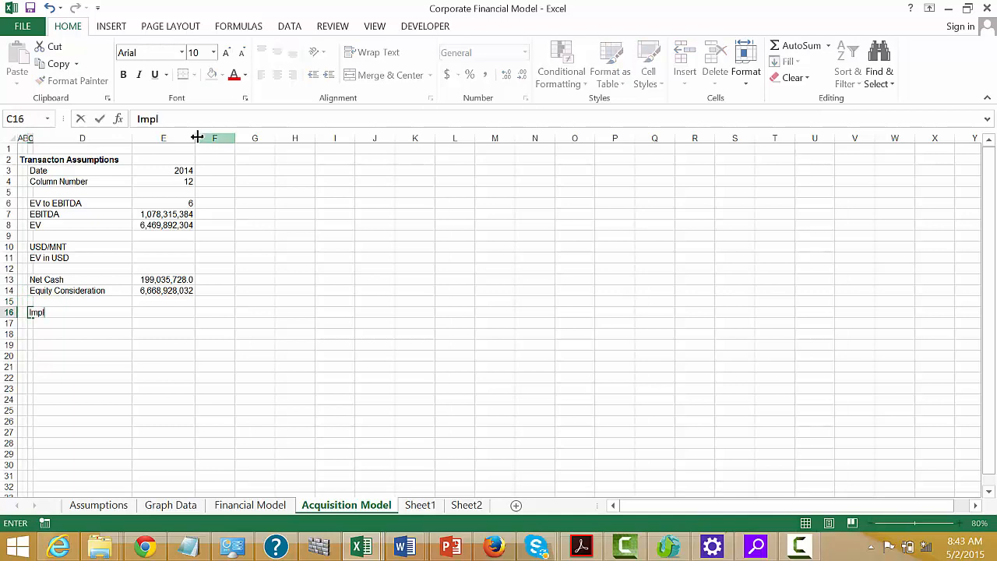
pyautogui.write('e')
pyautogui.press('BackSpace')
pyautogui.press('BackSpace')
pyautogui.press('BackSpace')
pyautogui.press('BackSpace')
pyautogui.press('BackSpace')
pyautogui.write('Earnings')
pyautogui.press('Return')
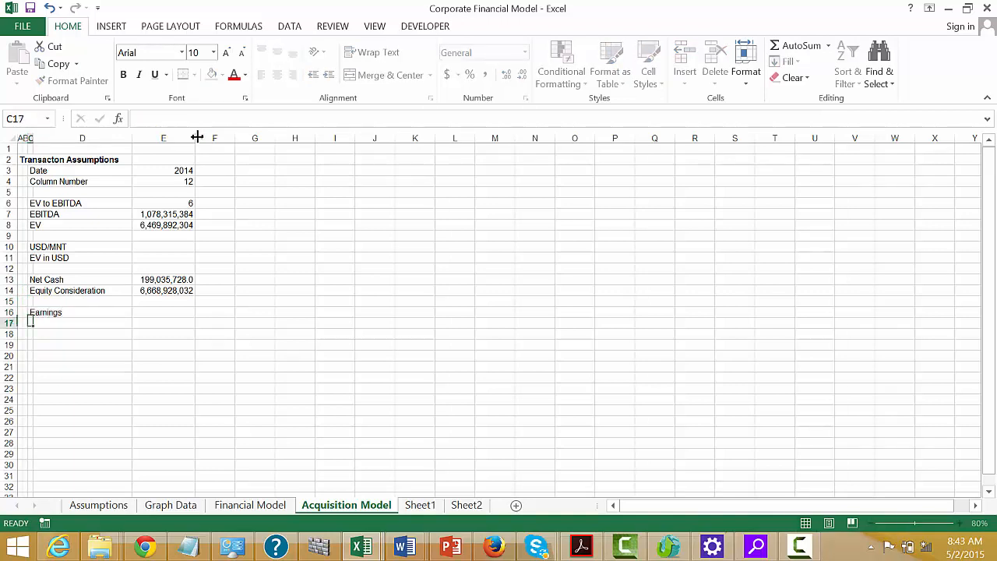
# Step: Pull the earnings into E16 with =INDEX('Financial Model'!343:343,'Acquisition Model'!E4) and show them with thousands separators and no decimals
pyautogui.press('Up')
pyautogui.press('Right')
pyautogui.press('Right')
pyautogui.write('=inde')
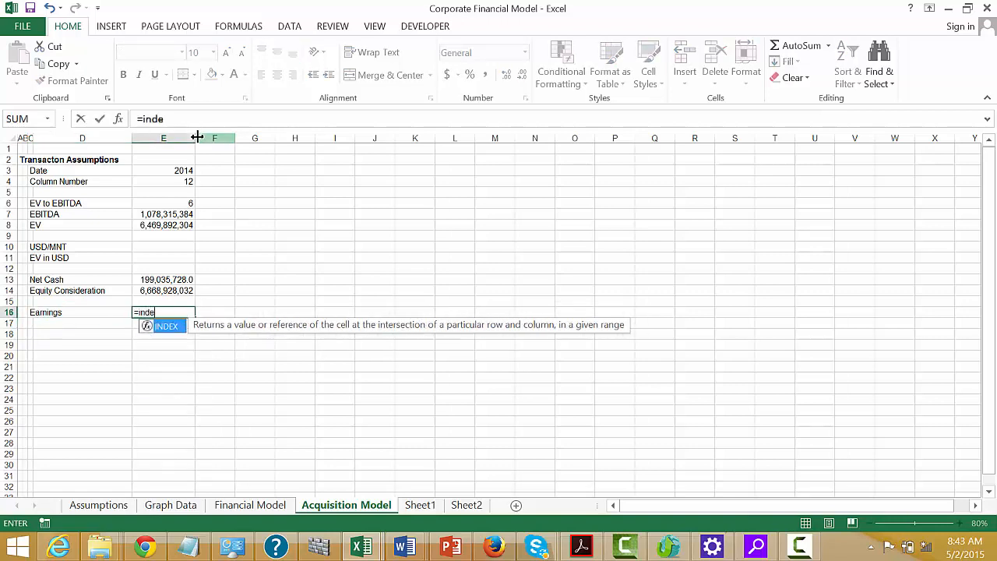
pyautogui.press('Tab')
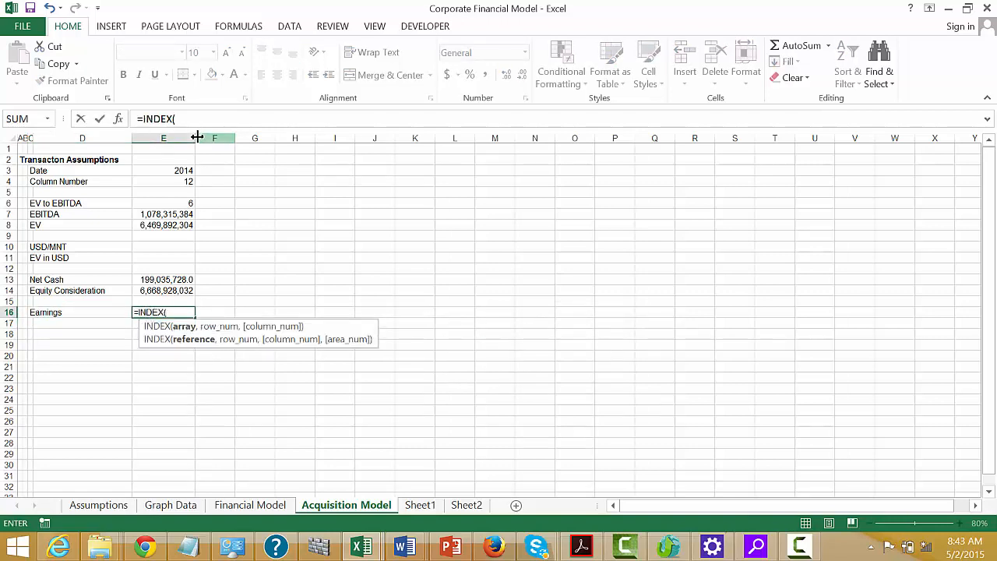
pyautogui.click(255, 506)
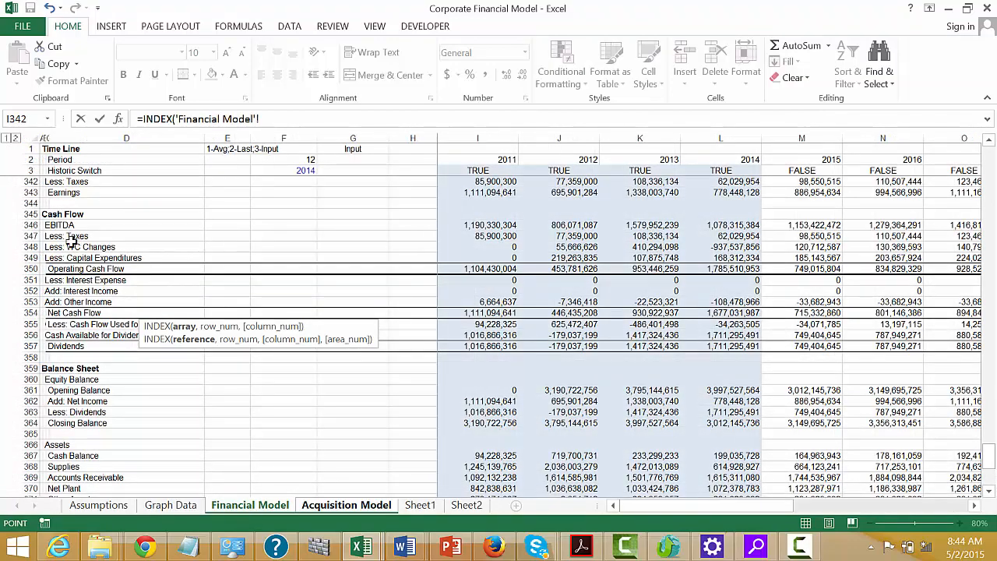
pyautogui.press('Up')
pyautogui.press('Up')
pyautogui.press('Up')
pyautogui.press('Up')
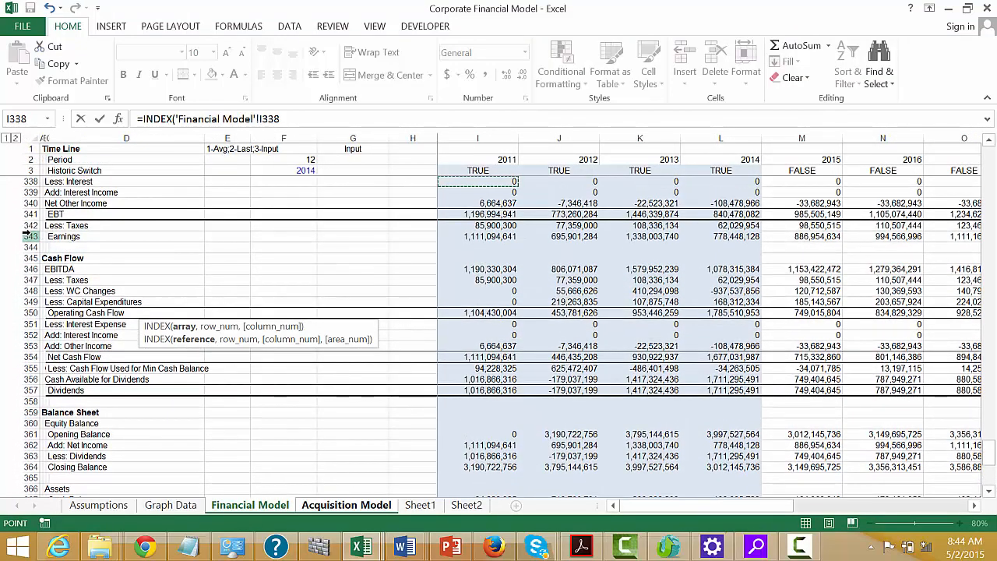
pyautogui.click(28, 236)
pyautogui.write(',')
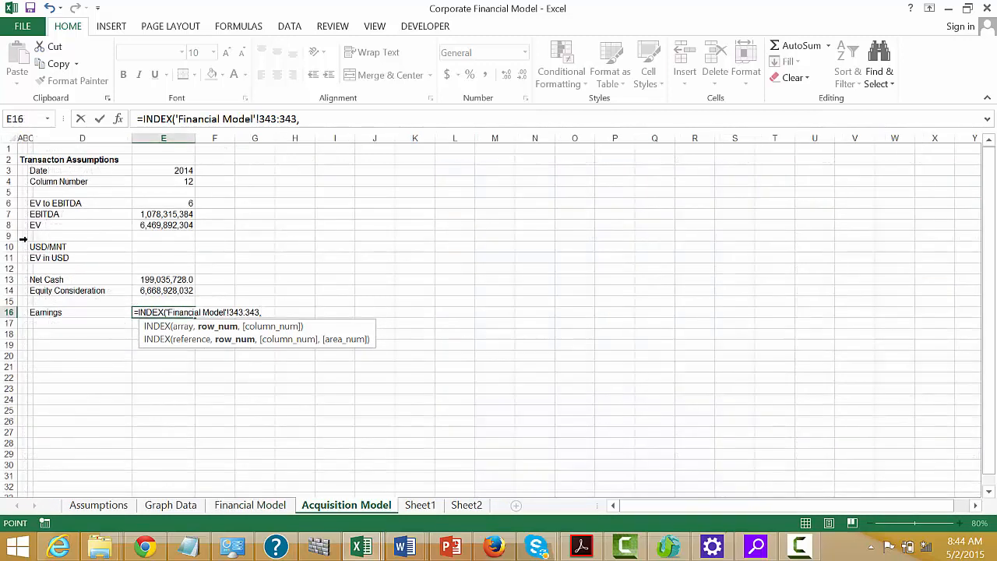
pyautogui.press('Up')
pyautogui.press('Up')
pyautogui.press('Up')
pyautogui.press('Up')
pyautogui.press('Up')
pyautogui.press('Up')
pyautogui.press('Up')
pyautogui.press('Up')
pyautogui.press('Up')
pyautogui.press('Up')
pyautogui.press('Up')
pyautogui.press('Up')
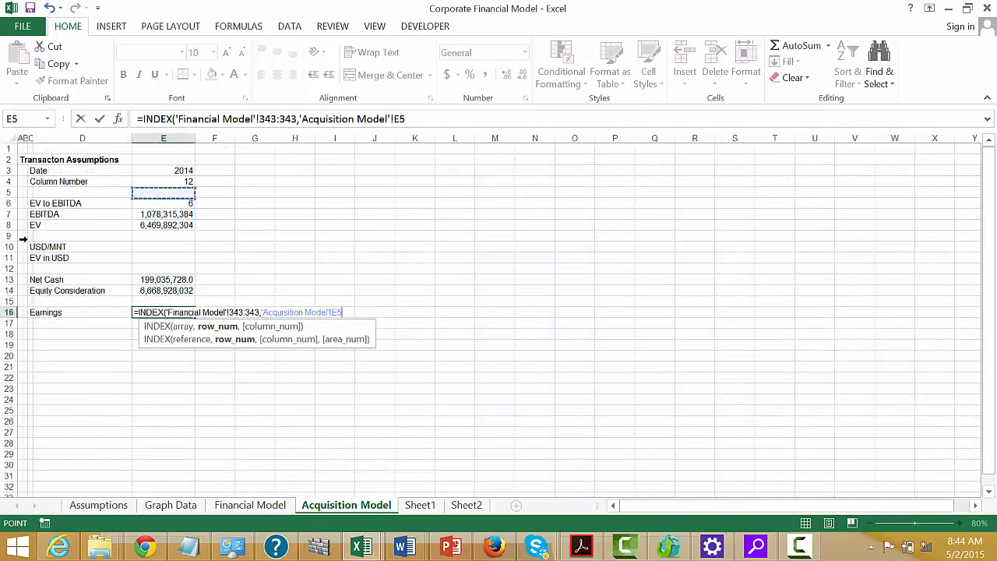
pyautogui.write(')')
pyautogui.press('Return')
pyautogui.press('Up')
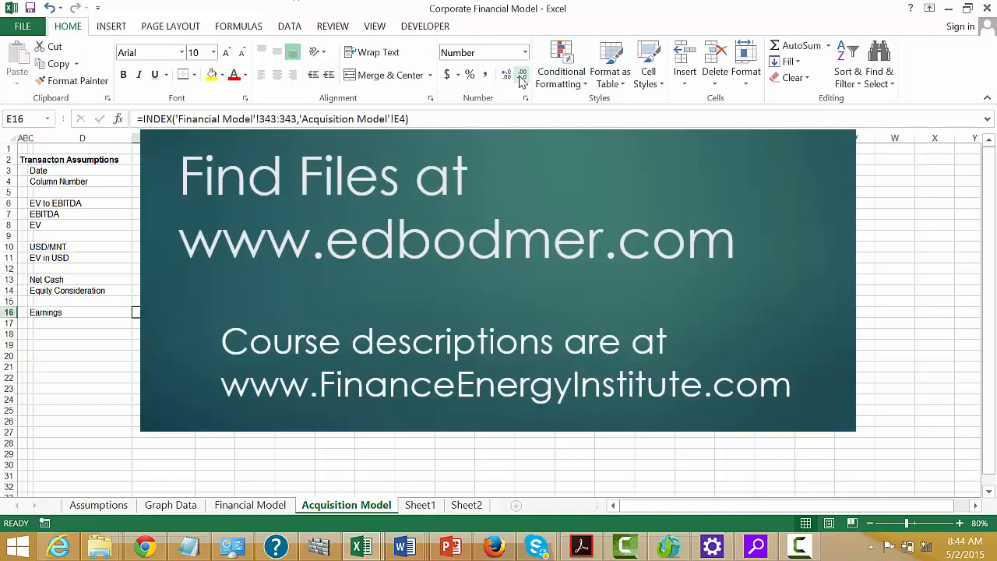
# Step: Enter the label "Implied P/E Trans Mult" in C17, directly below the Earnings label
pyautogui.press('Down')
pyautogui.press('Left')
pyautogui.press('Left')
pyautogui.write('Im')
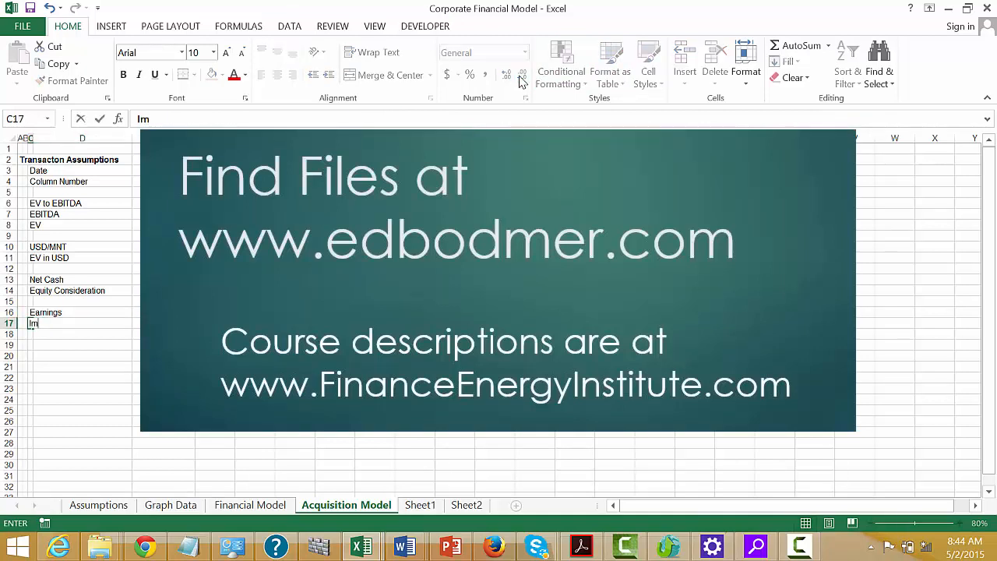
pyautogui.write('plied PE')
pyautogui.press('BackSpace')
pyautogui.write('/E')
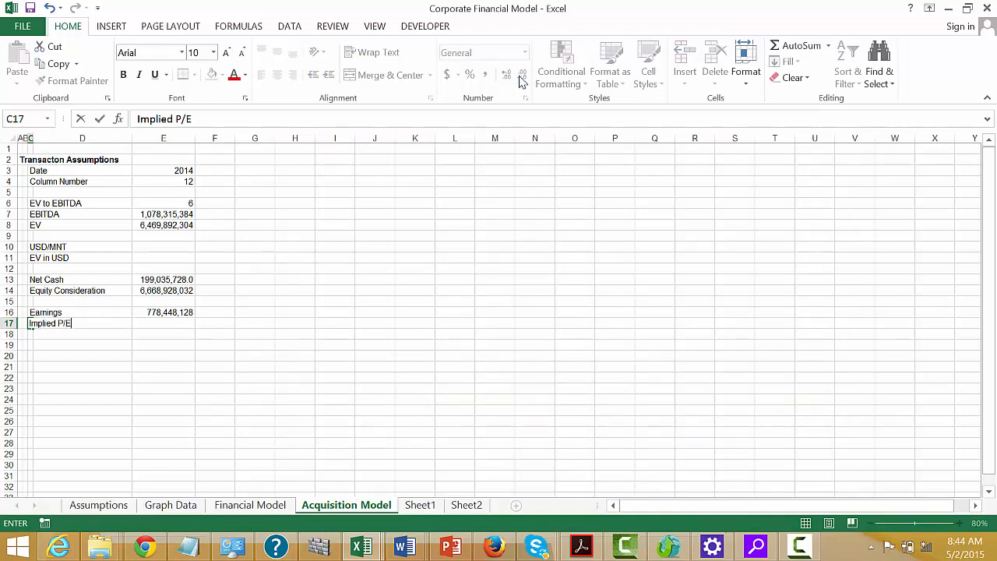
pyautogui.write(' Trans Mult')
pyautogui.press('Return')
# Step: Calculate the implied P/E multiple in E17 as equity consideration over earnings with =E14/E16, shown with two decimals
pyautogui.press('Up')
pyautogui.press('Right')
pyautogui.press('Right')
pyautogui.write('=')
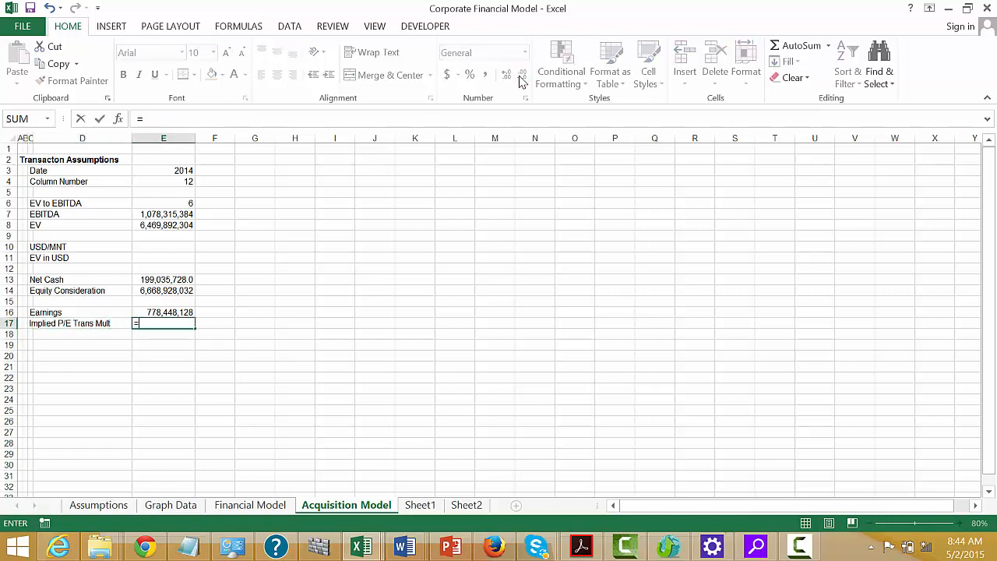
pyautogui.press('Up')
pyautogui.press('Up')
pyautogui.press('Up')
pyautogui.write('/')
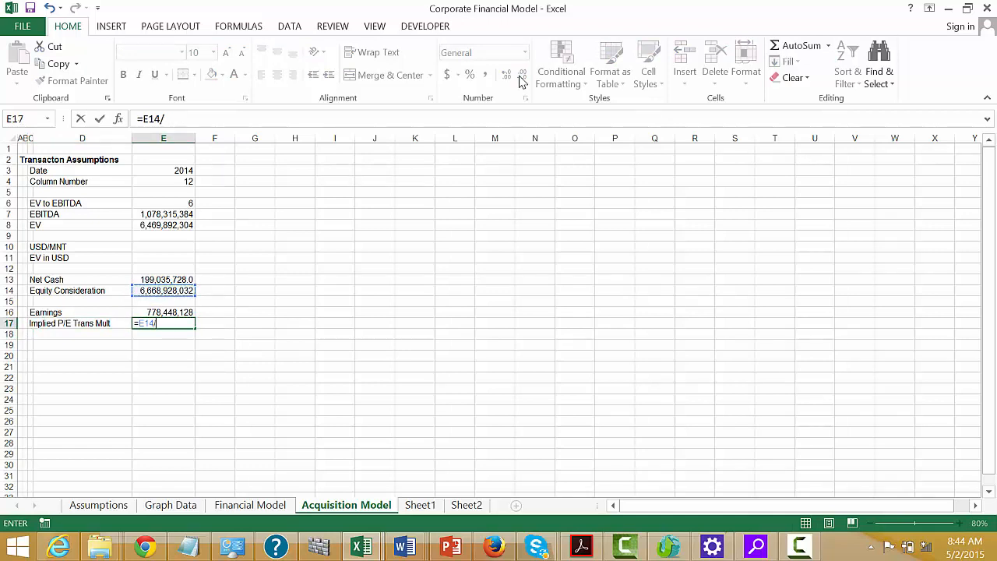
pyautogui.press('Up')
pyautogui.press('Return')
pyautogui.press('Up')
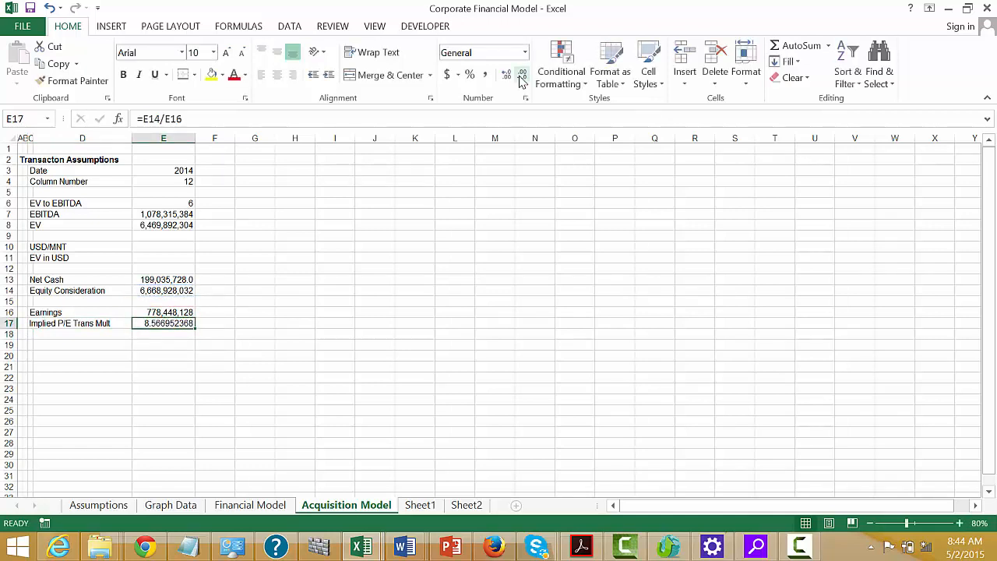
pyautogui.hotkey('ctrl', 'shift', '1')
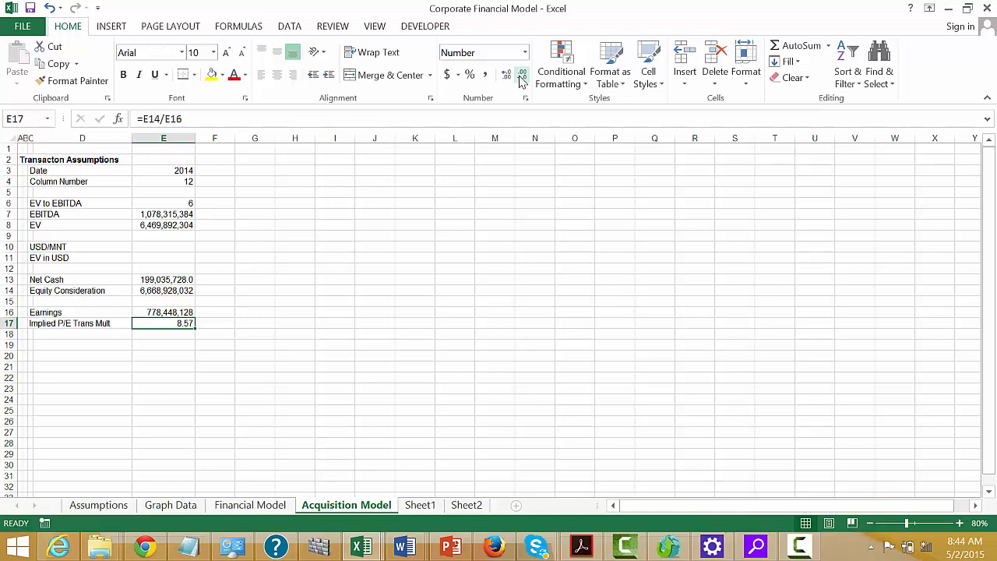
pyautogui.press('Down')
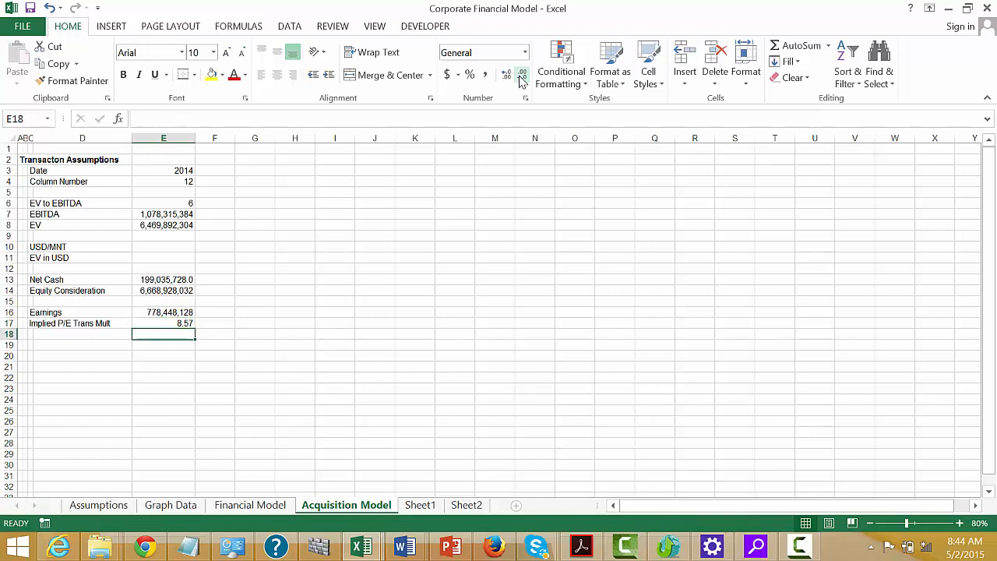
pyautogui.press('Down')
pyautogui.press('Left')
pyautogui.press('Left')
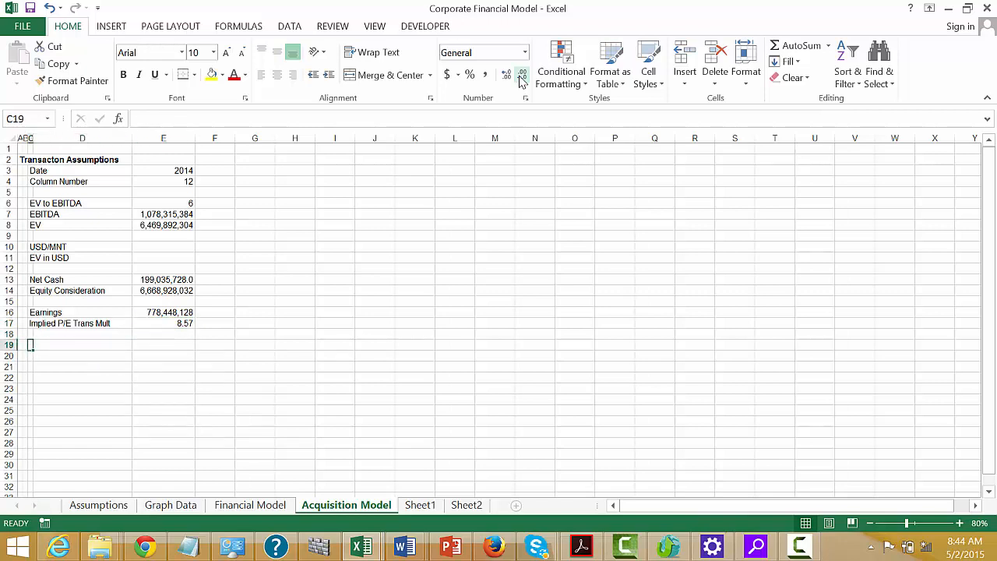
pyautogui.press('Up')
pyautogui.press('Up')
pyautogui.press('Up')
pyautogui.press('Up')
pyautogui.press('Up')
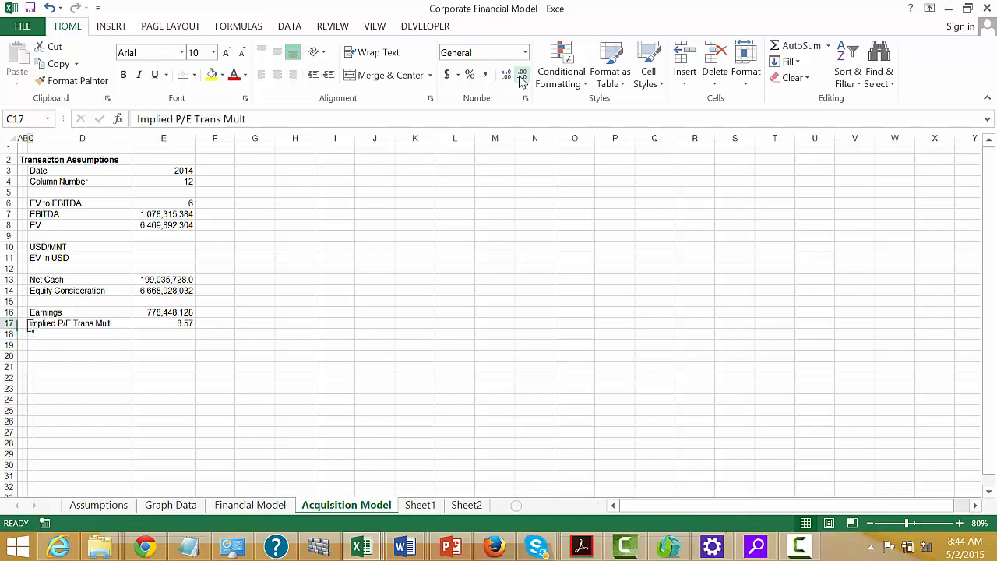
pyautogui.press('Right')
pyautogui.press('Right')
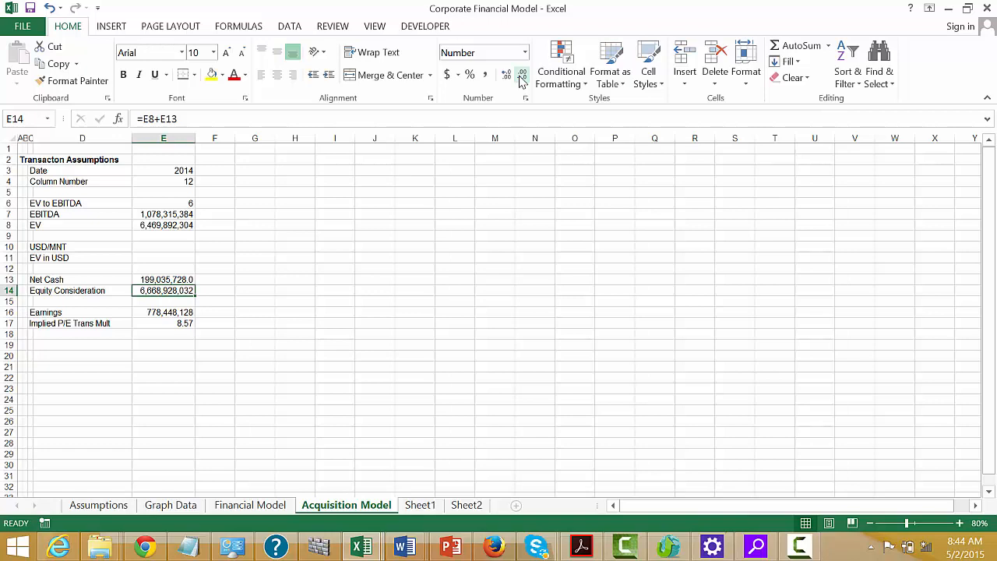
pyautogui.press('Down')
pyautogui.press('Down')
pyautogui.press('Down')
pyautogui.press('Down')
pyautogui.press('Down')
pyautogui.press('Down')
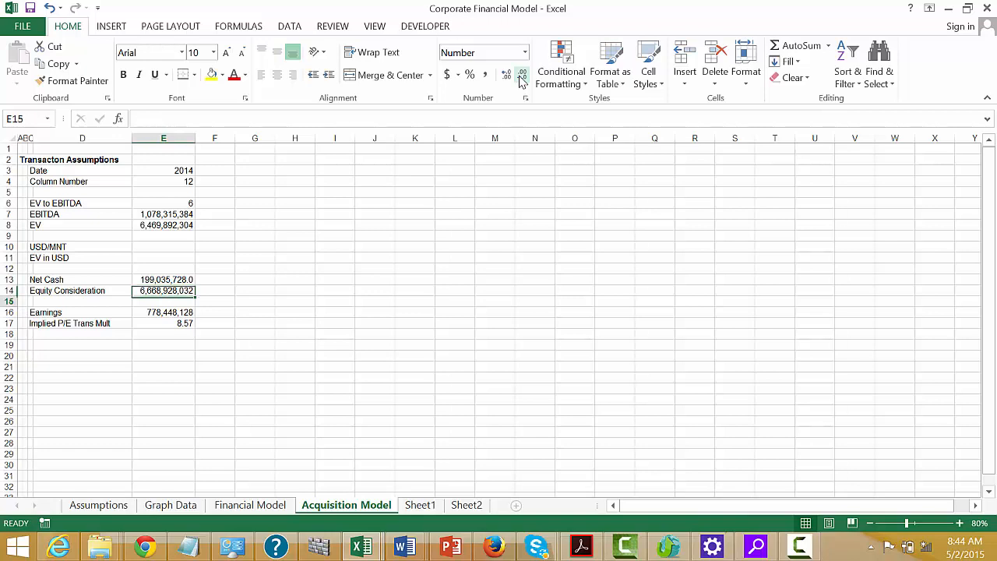
# Step: Enter the section heading "Financing" in A19, leaving row 18 blank below the implied P/E multiple
pyautogui.press('Left')
pyautogui.press('Left')
pyautogui.press('Left')
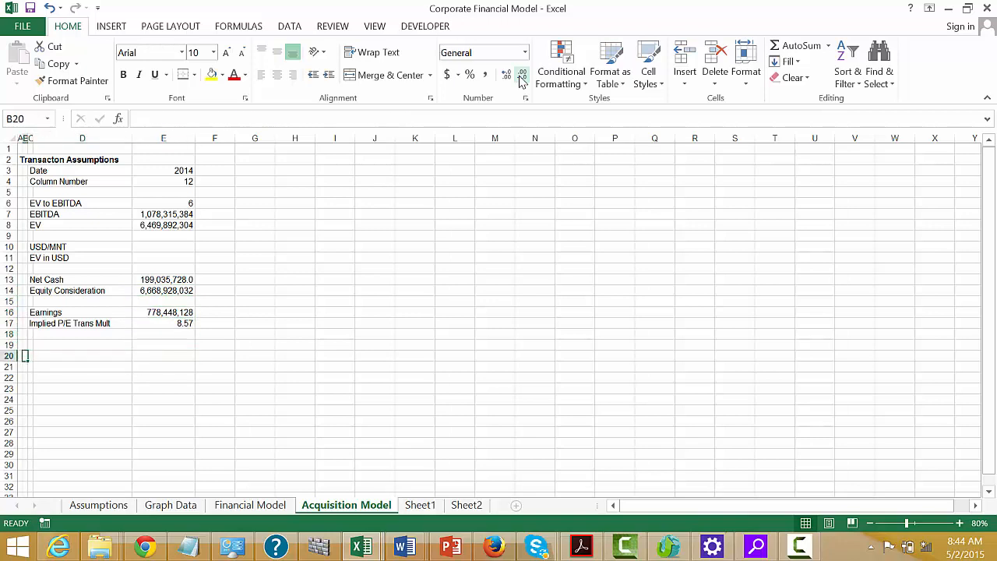
pyautogui.press('Right')
pyautogui.press('Up')
pyautogui.press('Left')
pyautogui.press('Left')
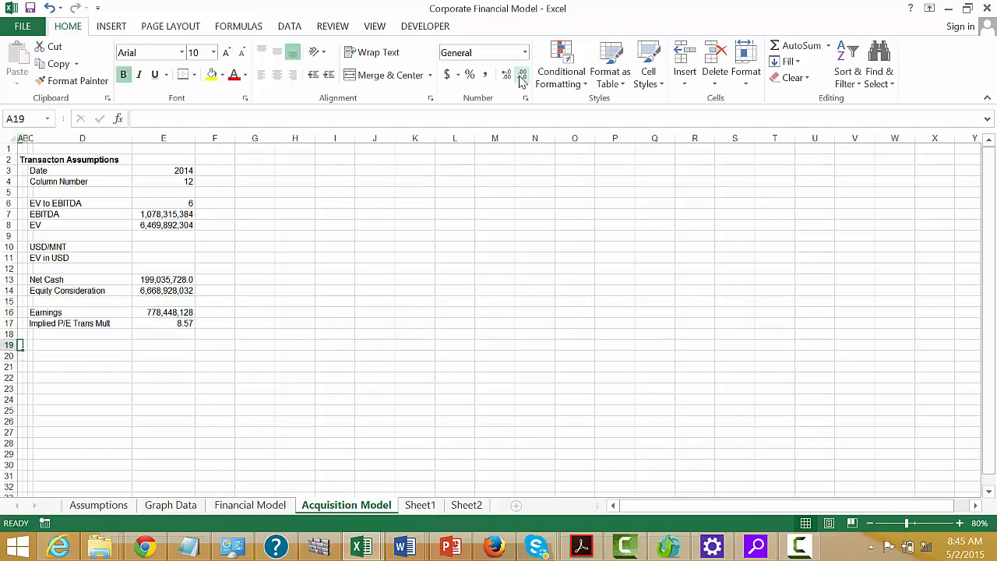
pyautogui.press('Right')
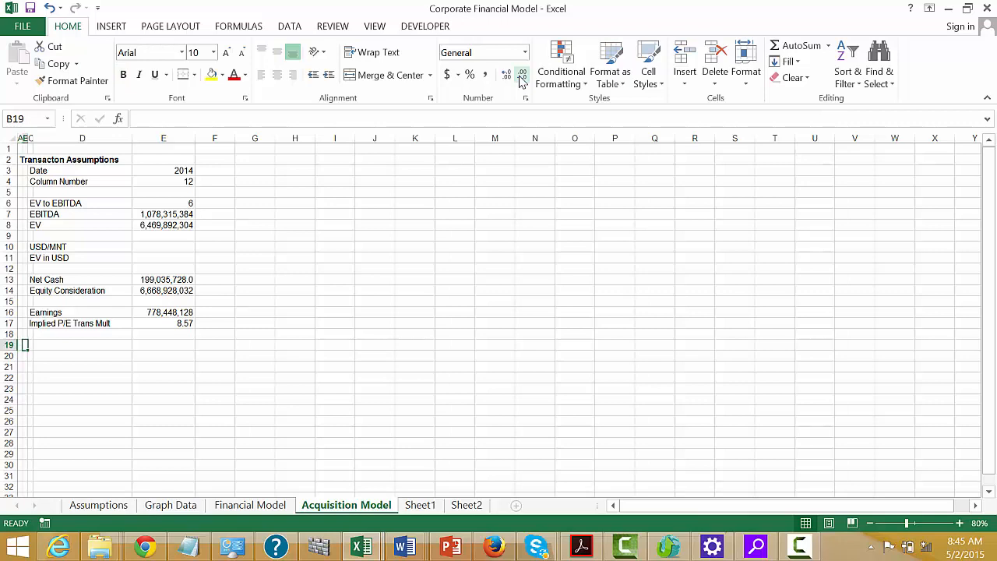
pyautogui.write('Fin')
pyautogui.press('Escape')
pyautogui.press('Left')
pyautogui.write('F')
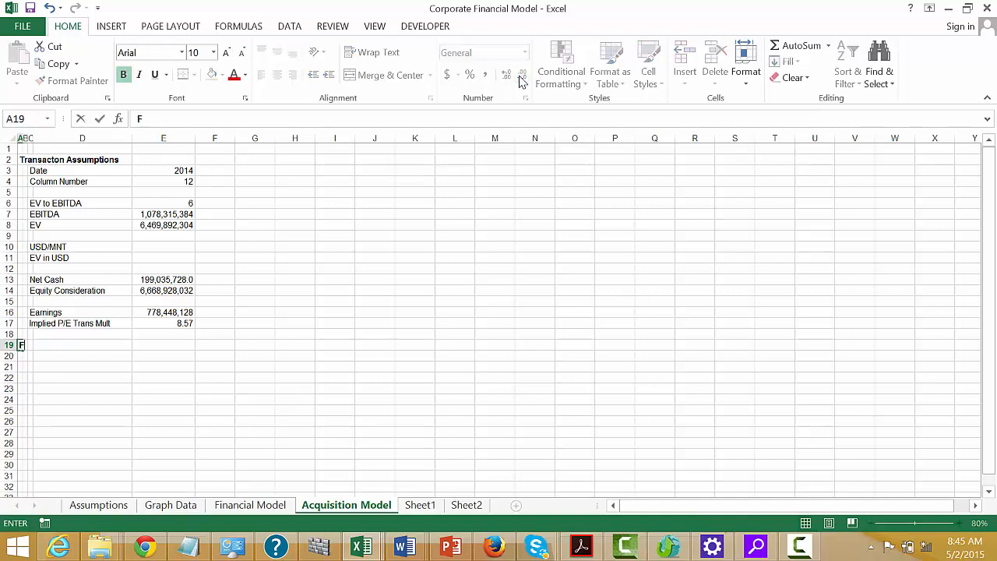
pyautogui.press('BackSpace')
pyautogui.write('Financing')
pyautogui.press('Return')
# Step: Enter the label "Debt" in C20, directly below the Financing heading
pyautogui.press('Right')
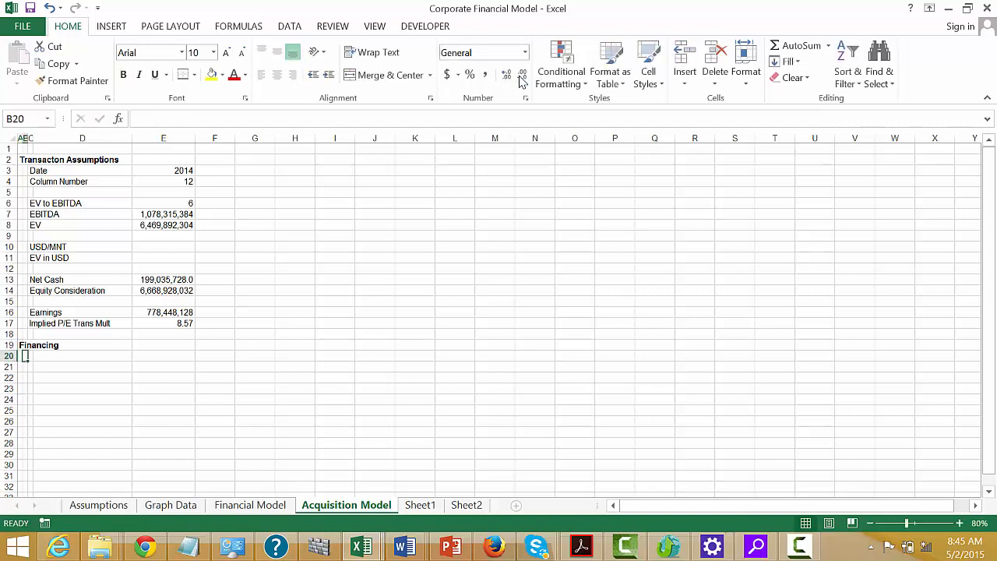
pyautogui.press('Right')
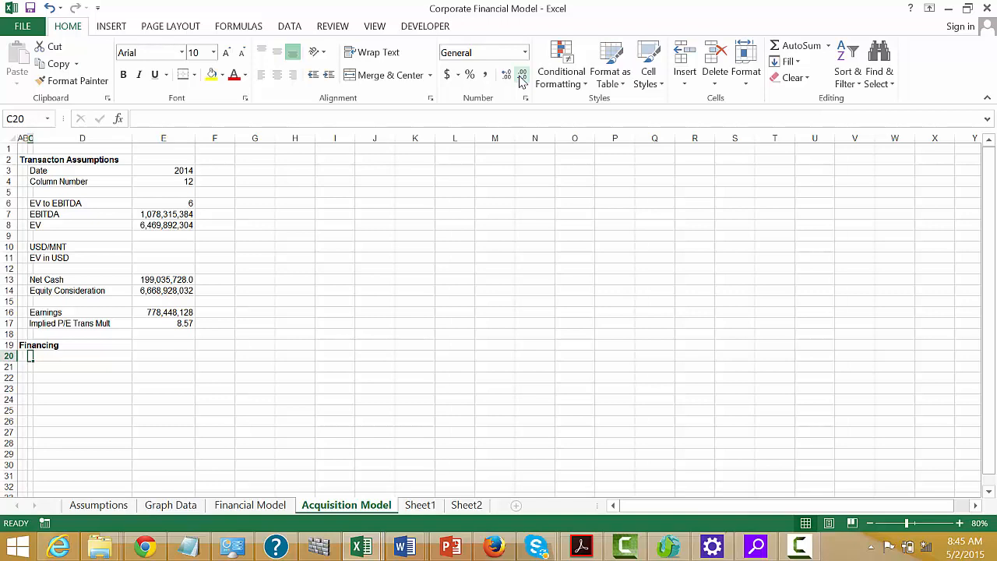
pyautogui.write('Deb')
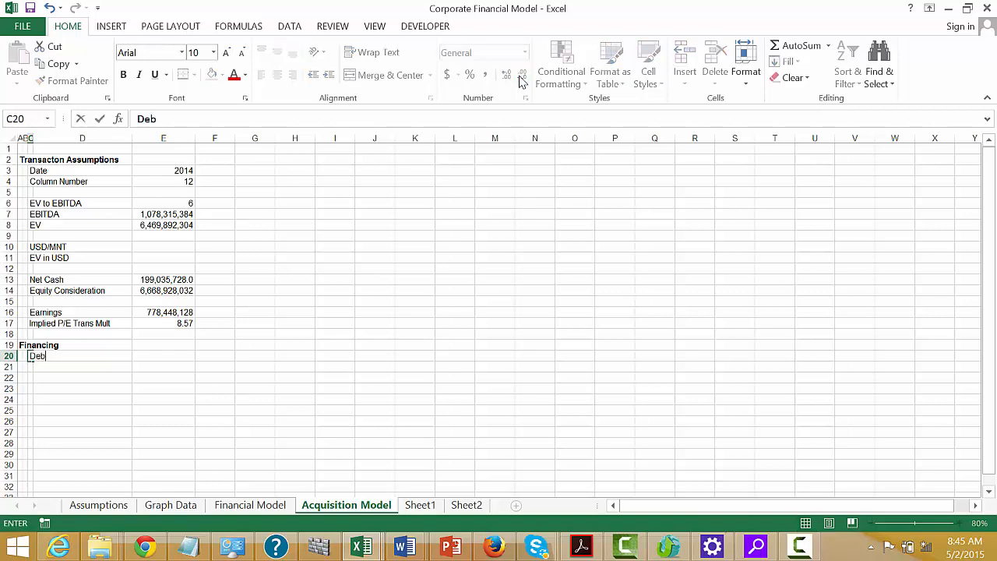
pyautogui.write('t')
pyautogui.press('Return')
pyautogui.press('Up')
pyautogui.press('Right')
pyautogui.press('Right')
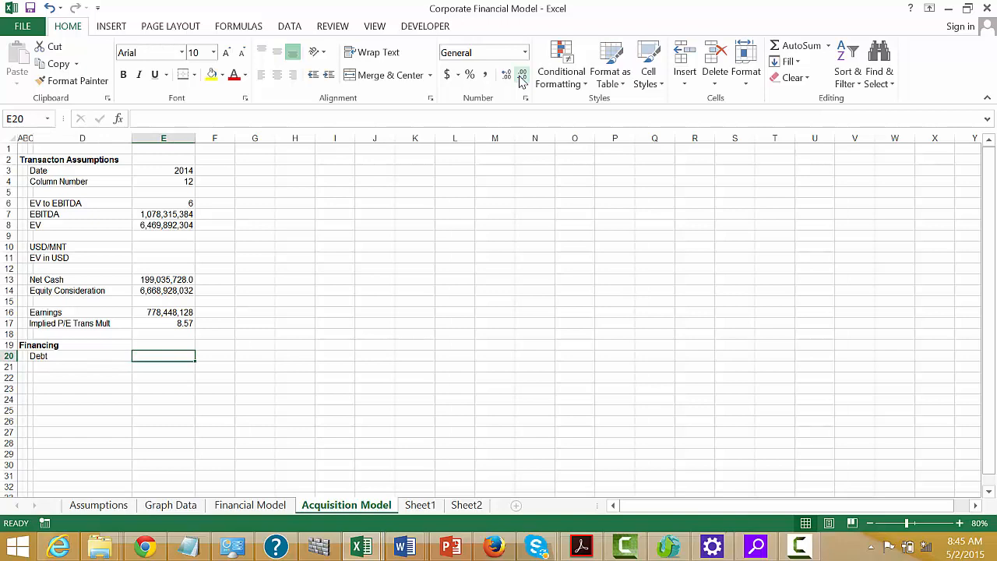
# Step: Enter "Debt Percent" as the label in C20 under the Financing heading
pyautogui.press('Left')
pyautogui.press('Left')
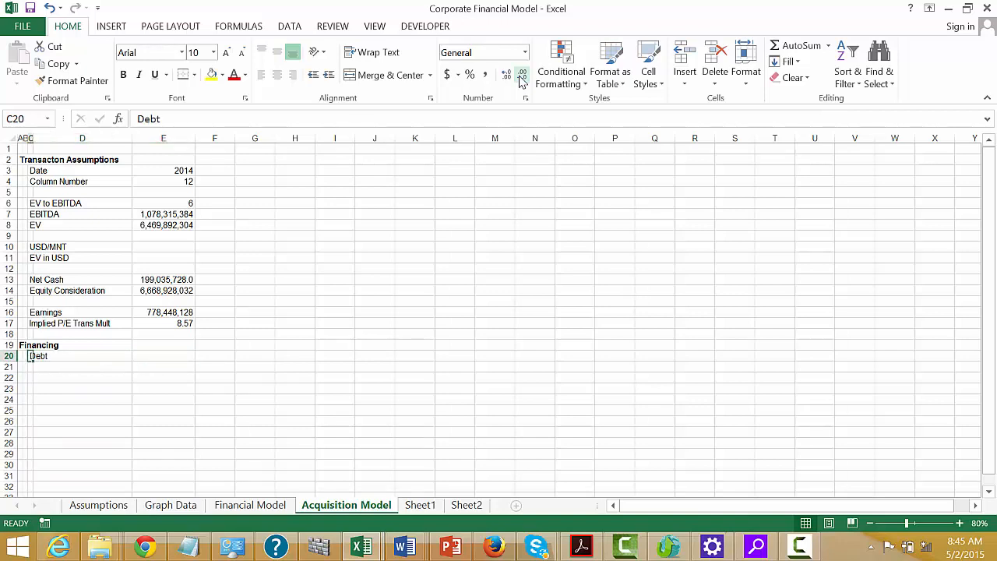
pyautogui.write('Debt Percent')
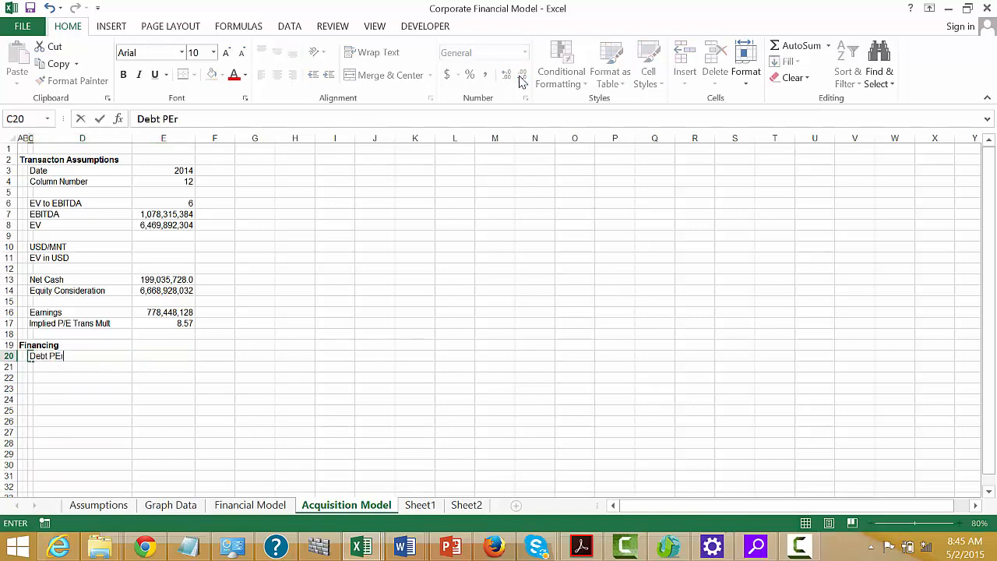
pyautogui.press('Return')
# Step: Set the debt percent in E20 with the formula =5/6 and format it as a percentage without decimals
pyautogui.press('Up')
pyautogui.press('Right')
pyautogui.press('Right')
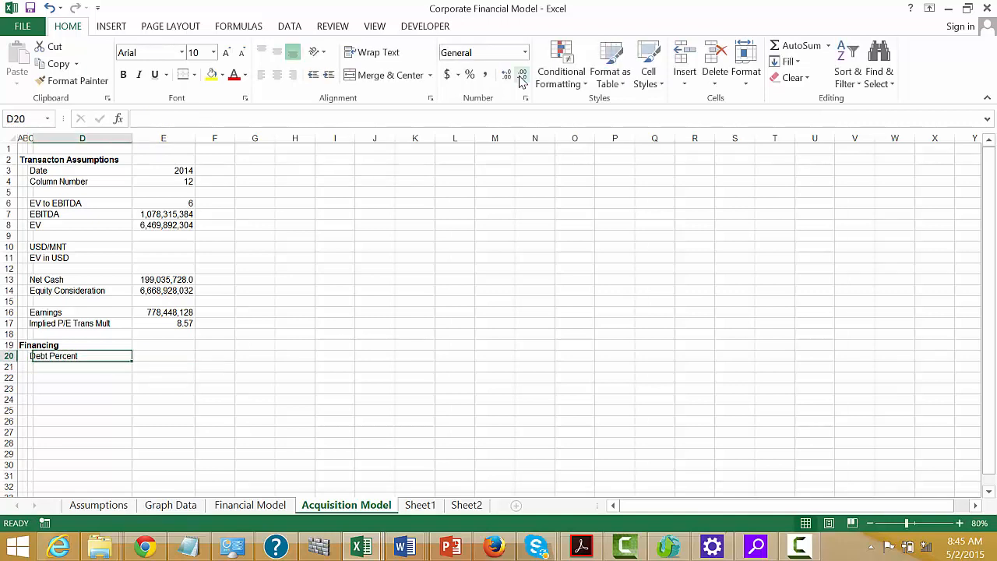
pyautogui.write('=')
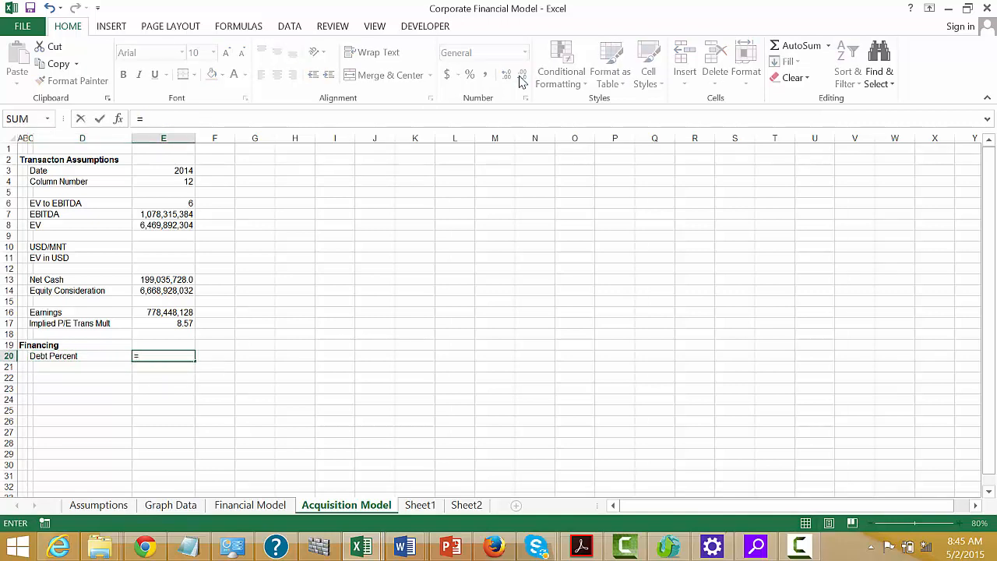
pyautogui.write('5/6')
pyautogui.press('Return')
pyautogui.press('Up')
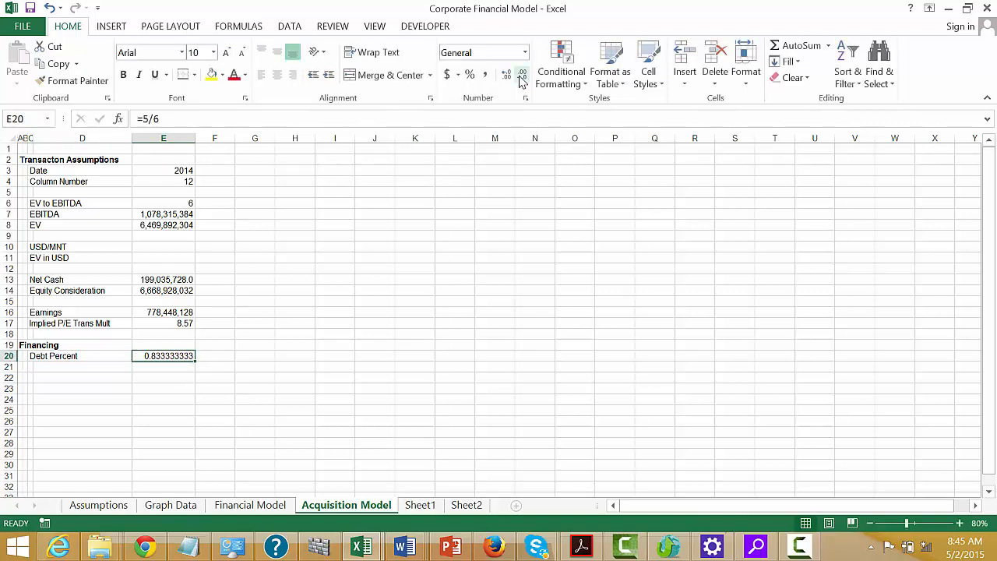
pyautogui.hotkey('ctrl', 'shift', '5')
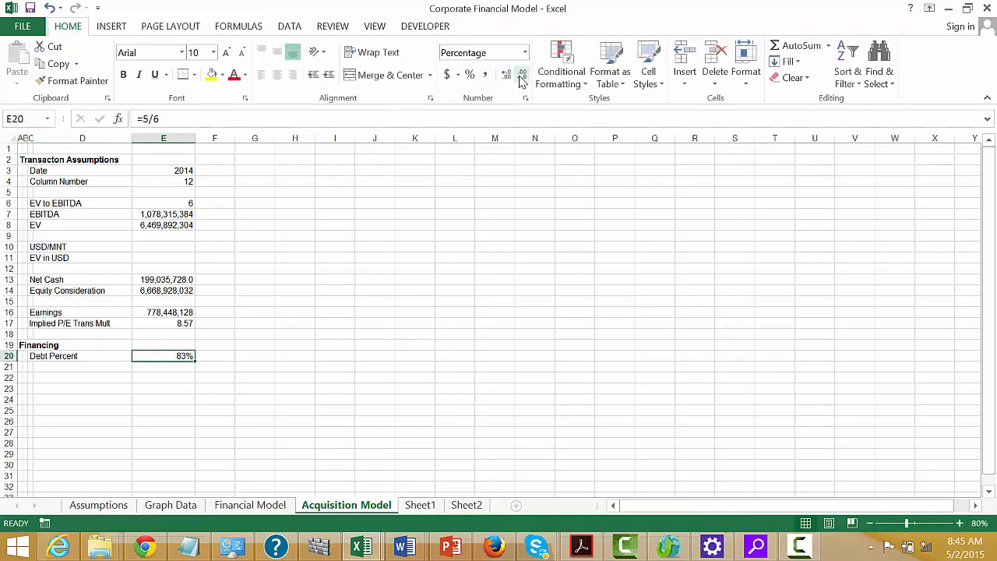
# Step: Enter the label "Debt Amount" in C21, directly below the Debt Percent label
pyautogui.press('Down')
pyautogui.press('Left')
pyautogui.press('Left')
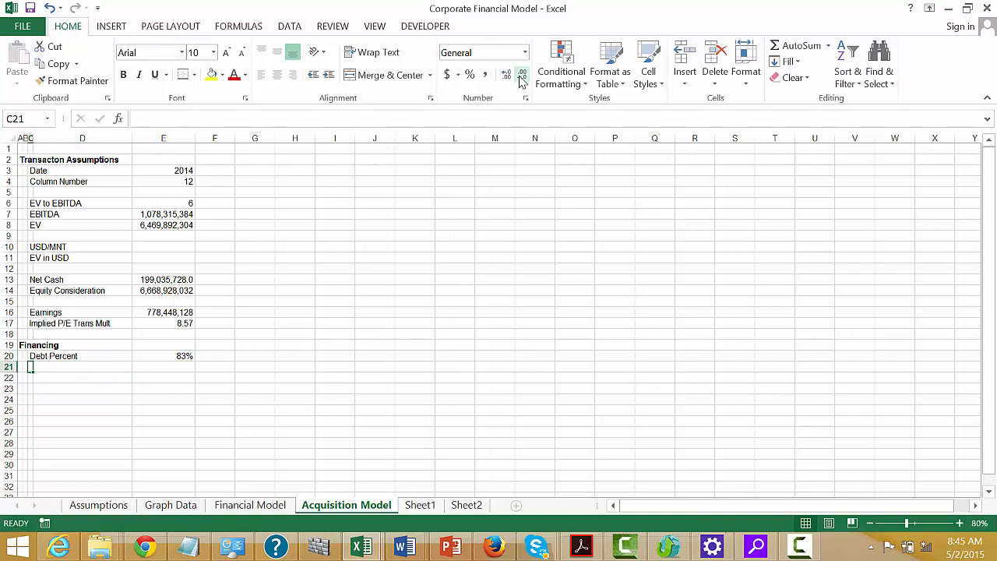
pyautogui.write('Debt A')
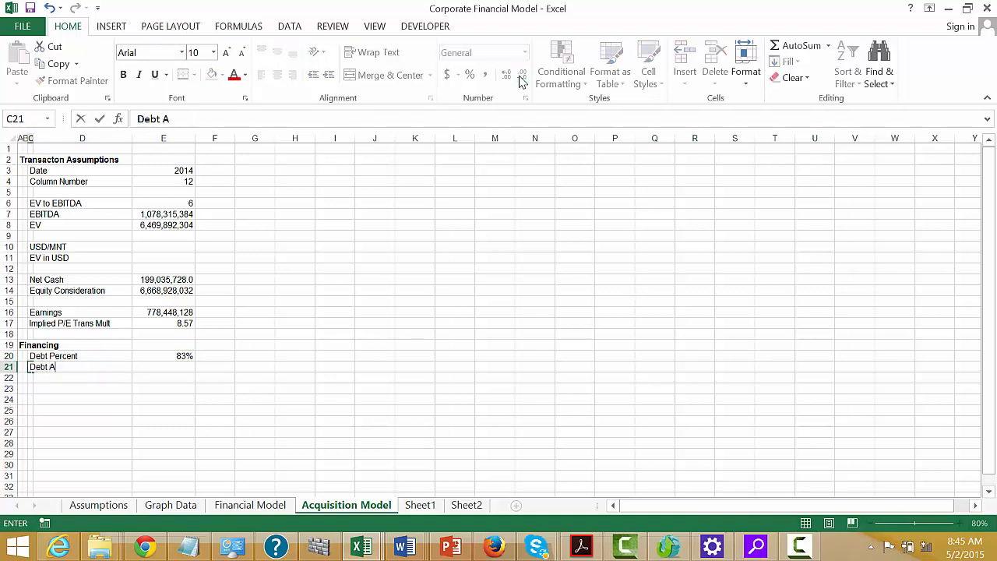
pyautogui.write('mount')
pyautogui.press('Right')
pyautogui.press('Right')
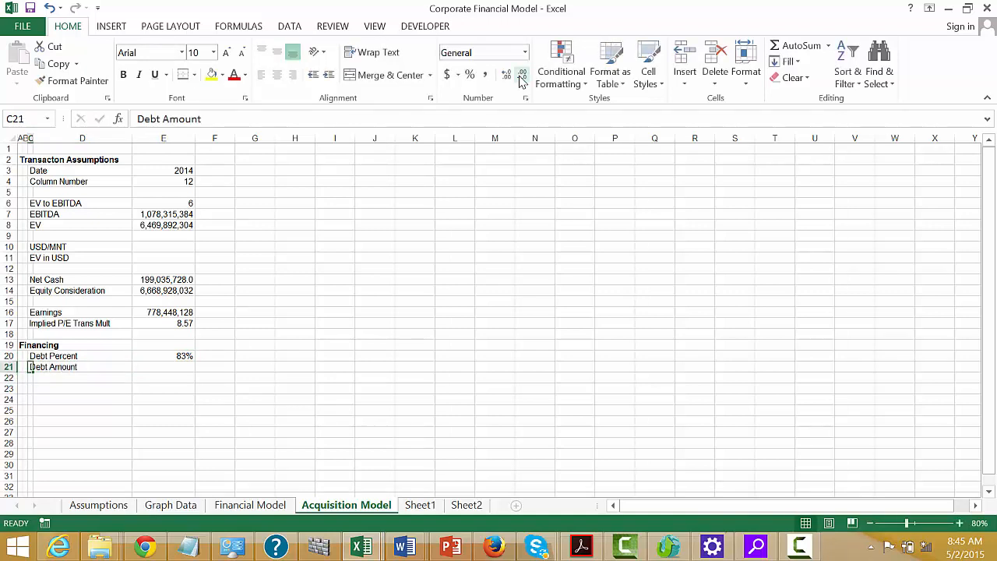
# Step: Calculate the debt amount in E21 with the formula =E20*E14
pyautogui.write('=')
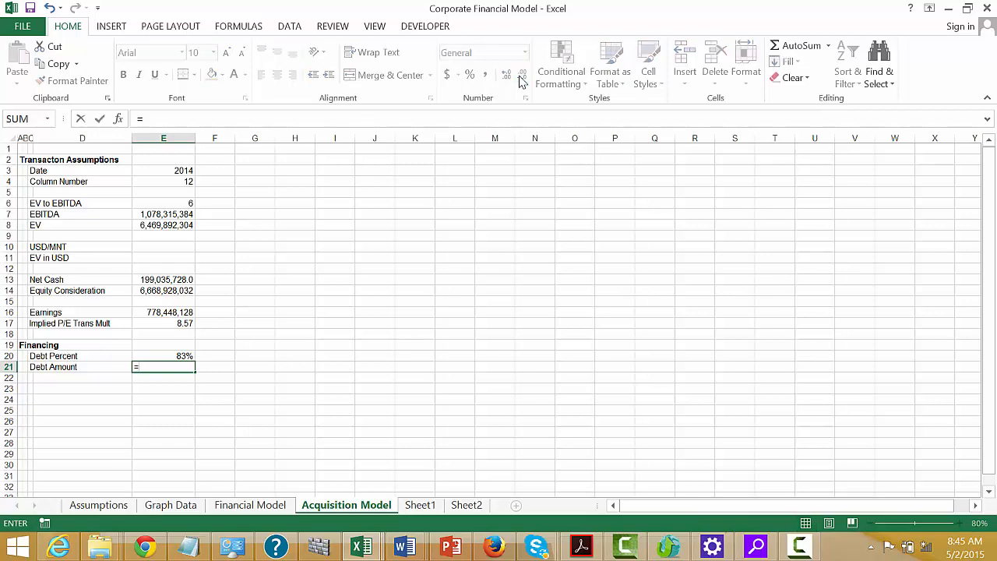
pyautogui.press('Up')
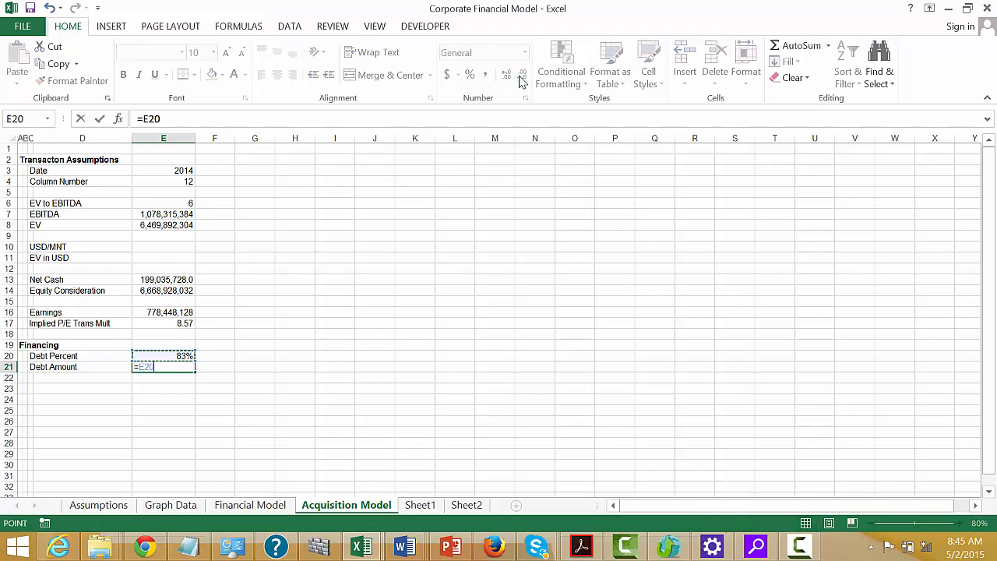
pyautogui.write('*')
pyautogui.press('Up')
pyautogui.press('Up')
pyautogui.press('Up')
pyautogui.press('Up')
pyautogui.press('Up')
pyautogui.press('Up')
pyautogui.press('Up')
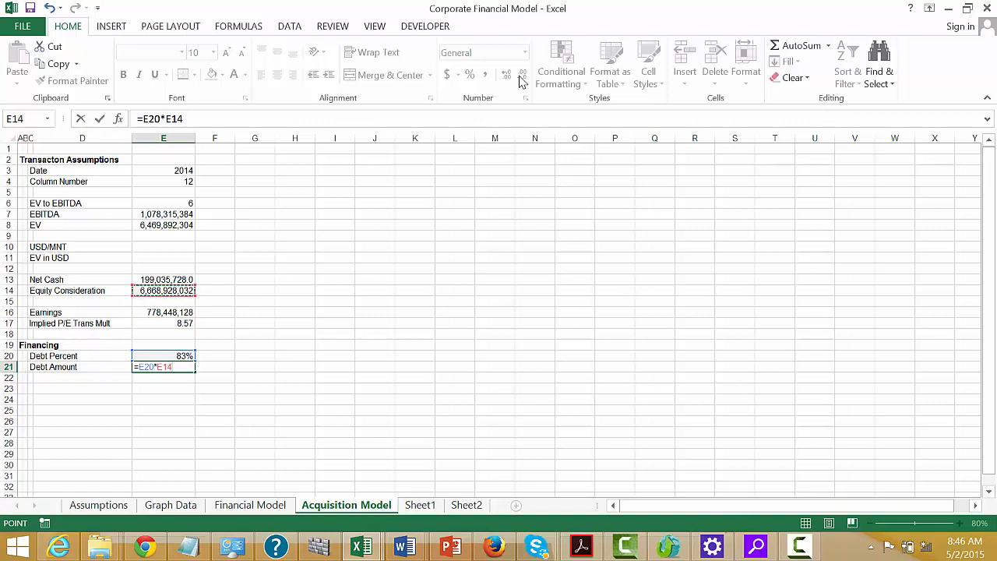
pyautogui.press('Return')
pyautogui.press('Up')
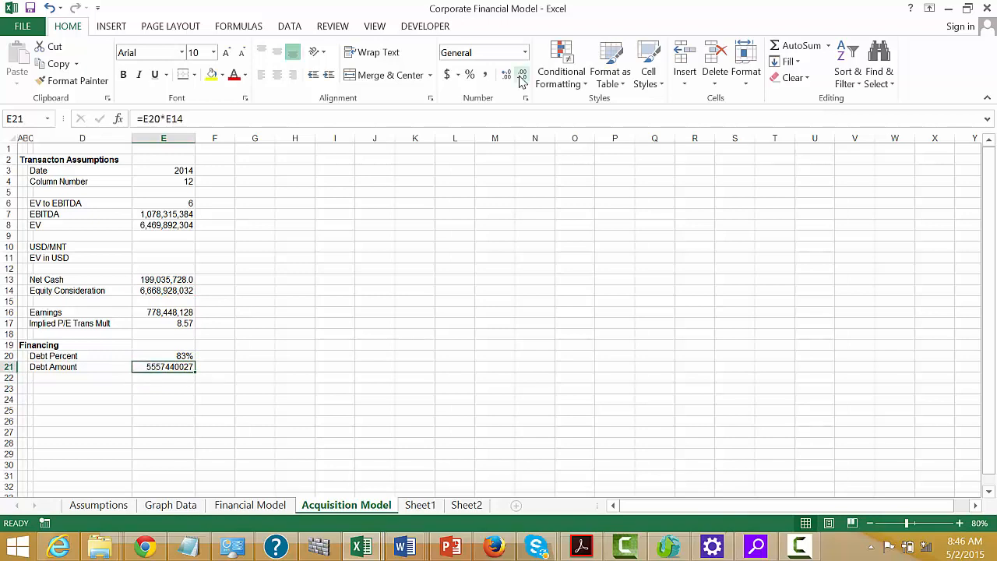
# Step: Re-enter =E20*E14 as the debt amount in E21 and format it as a number with thousands separators and no decimals
pyautogui.write('=')
pyautogui.press('Up')
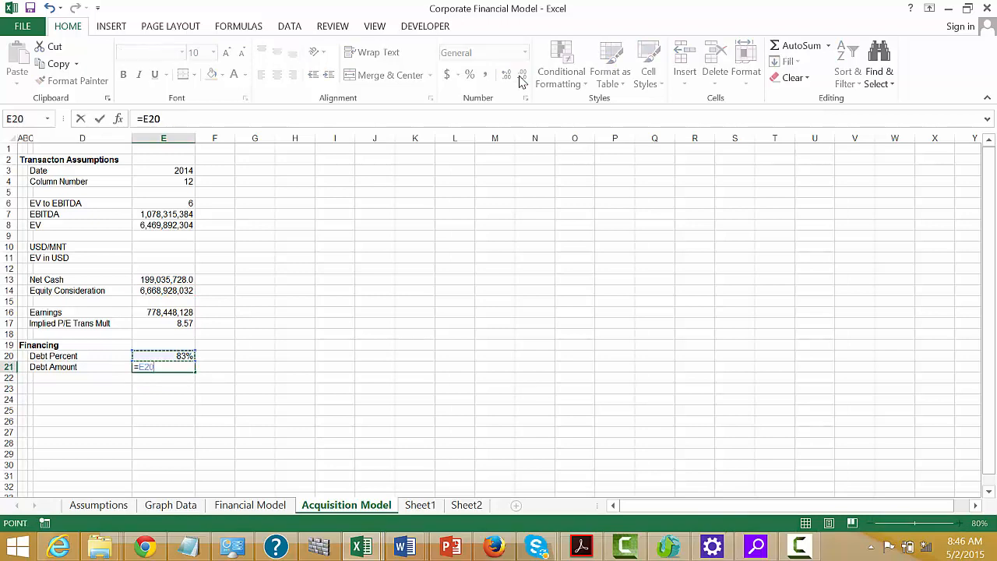
pyautogui.write('*')
pyautogui.press('Up')
pyautogui.press('Up')
pyautogui.press('Up')
pyautogui.press('Up')
pyautogui.press('Up')
pyautogui.press('Up')
pyautogui.press('Up')
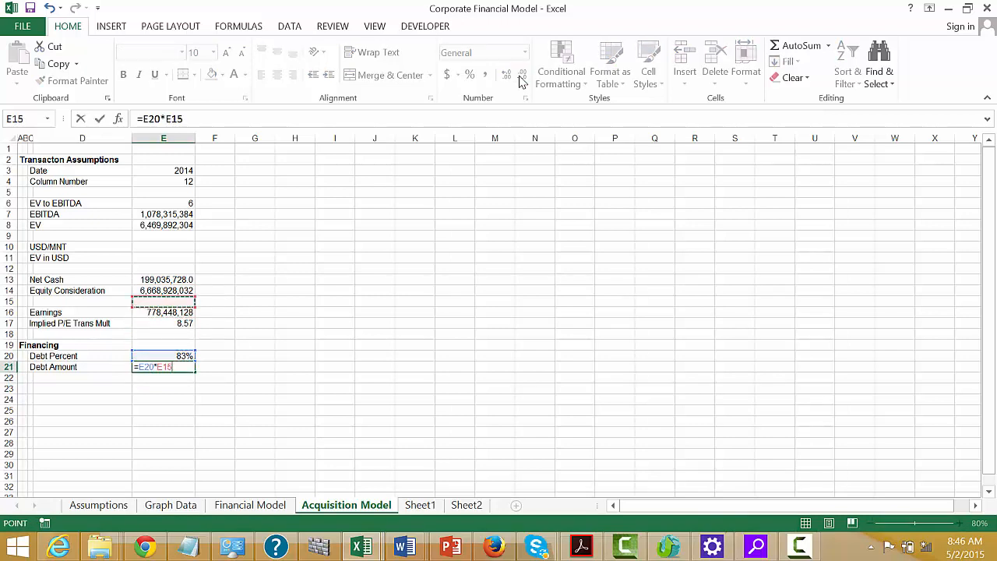
pyautogui.press('Return')
pyautogui.press('Up')
pyautogui.click(519, 77)
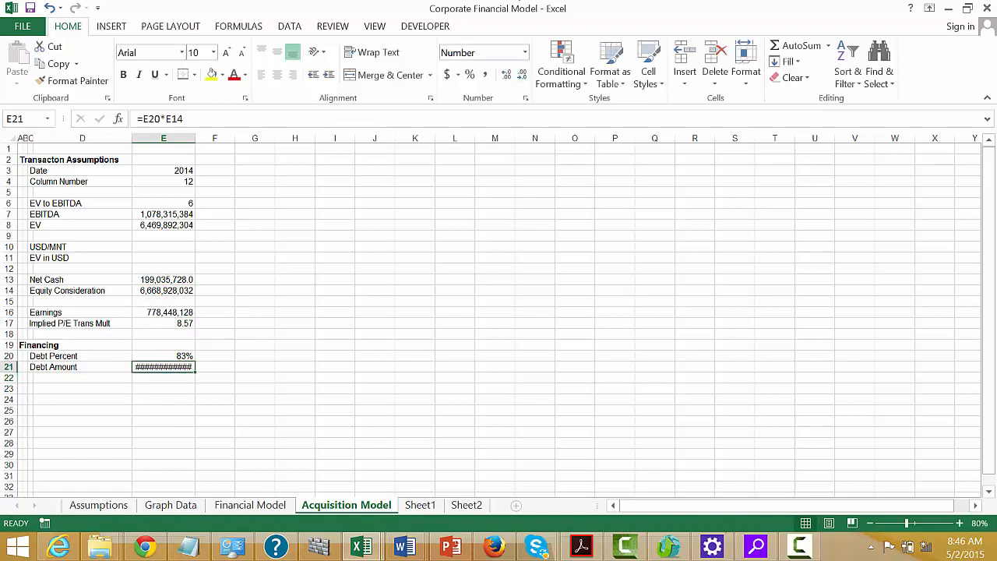
pyautogui.click(522, 78)
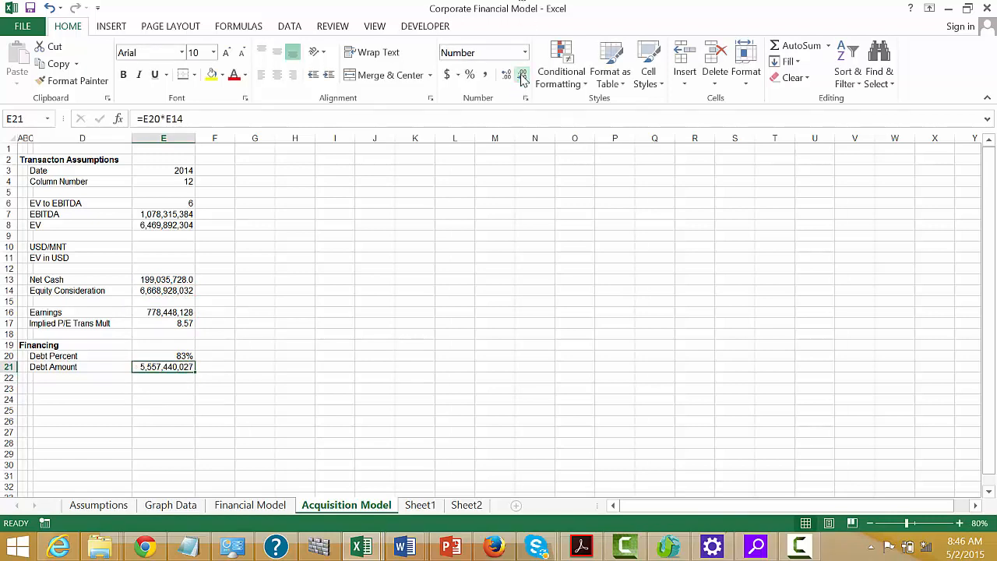
# Step: Enter the label "Interest Rate" in C23, leaving a blank row below Debt Amount
pyautogui.press('Down')
pyautogui.press('Left')
pyautogui.press('Left')
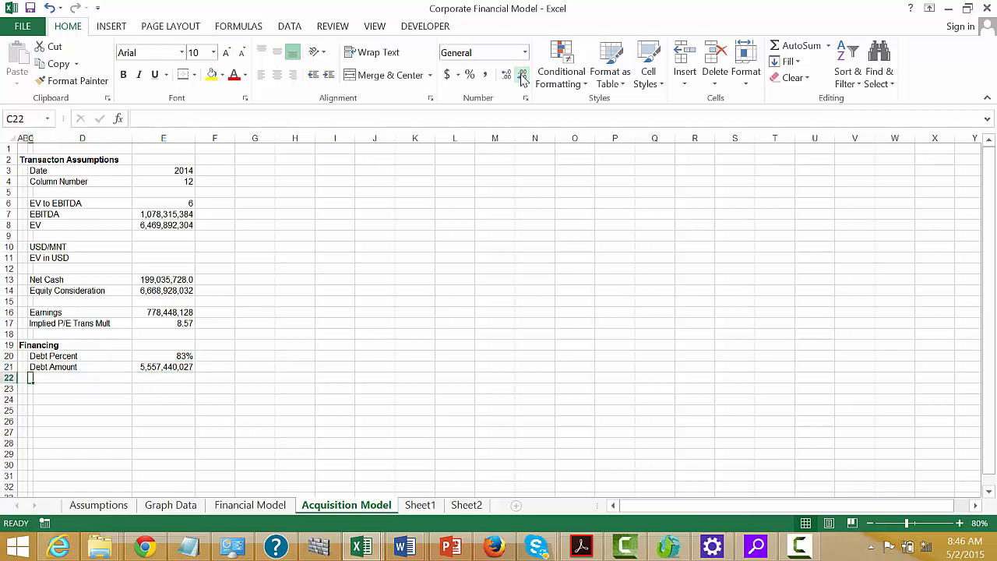
pyautogui.press('Up')
pyautogui.press('Right')
pyautogui.press('Down')
pyautogui.press('Down')
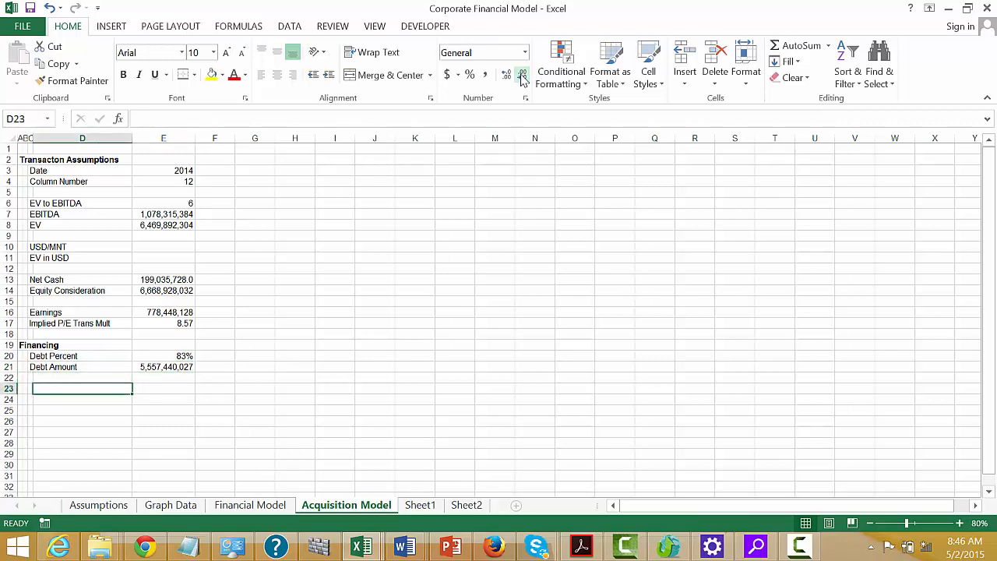
pyautogui.press('Left')
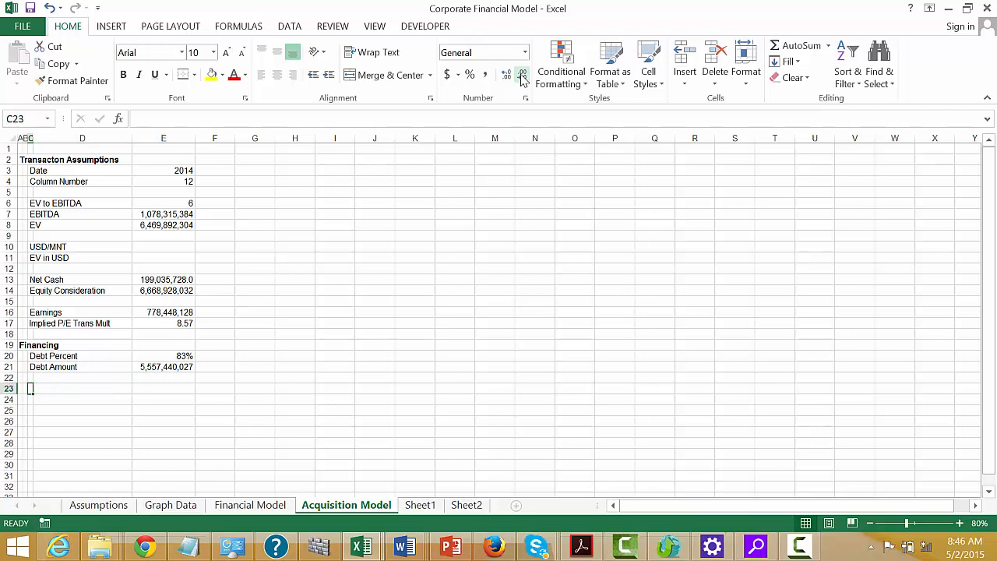
pyautogui.write('Debt')
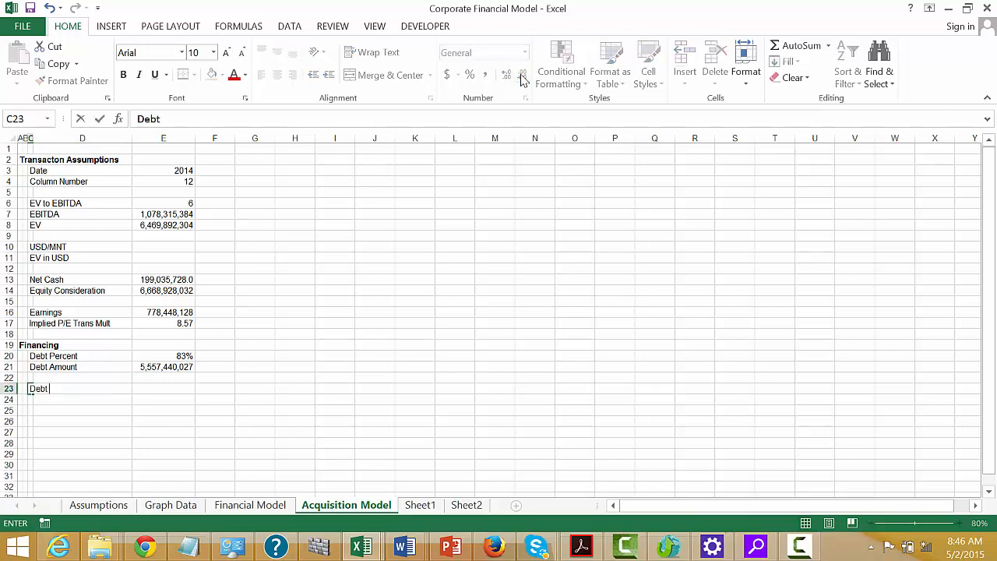
pyautogui.press('BackSpace')
pyautogui.press('BackSpace')
pyautogui.press('BackSpace')
pyautogui.press('BackSpace')
pyautogui.write('Interest RAt')
pyautogui.press('BackSpace')
pyautogui.press('BackSpace')
pyautogui.write('ate')
# Step: Set the interest rate in E23 to 12%
pyautogui.press('Tab')
pyautogui.press('Tab')
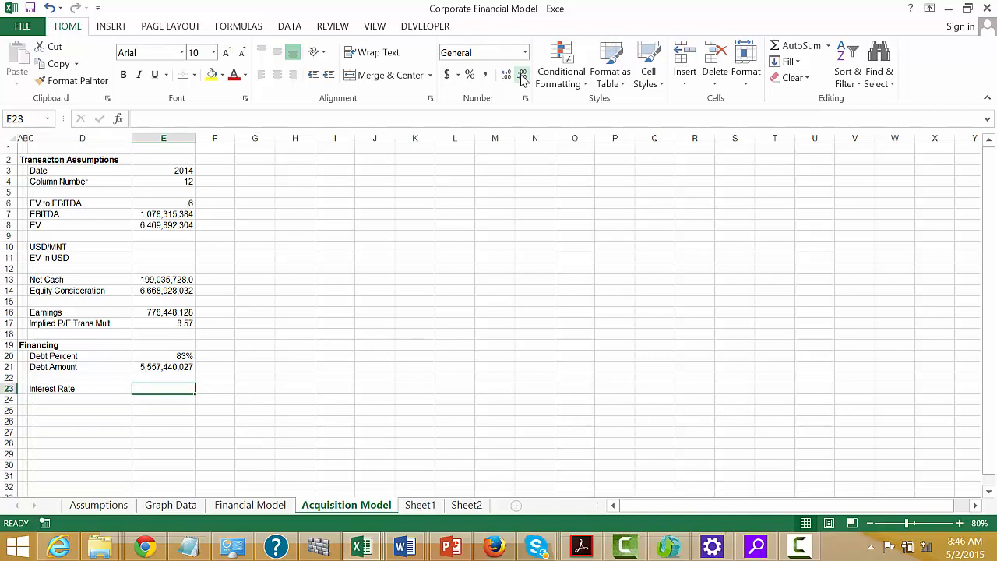
pyautogui.write('12%')
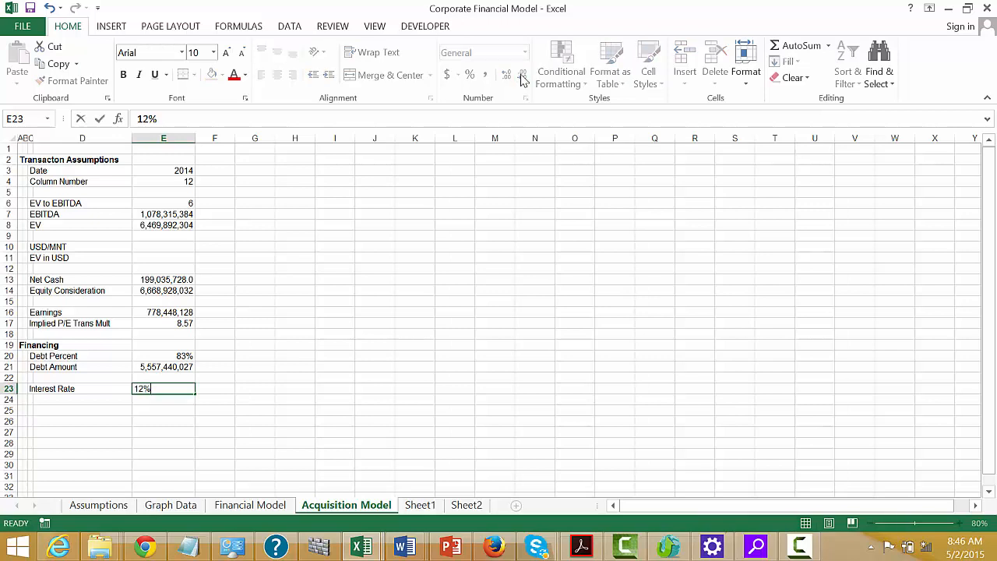
pyautogui.press('Return')
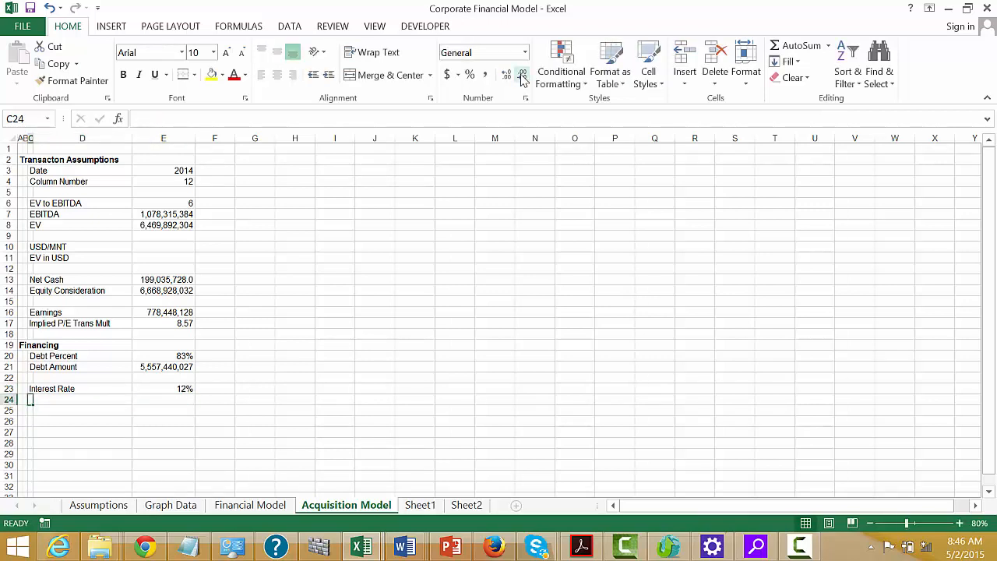
# Step: Enter the label "Sweep Percent" in C24, directly below Interest Rate
pyautogui.press('Up')
pyautogui.press('Up')
pyautogui.press('Up')
pyautogui.press('Down')
pyautogui.press('Down')
pyautogui.press('Down')
pyautogui.write('Sweep ')
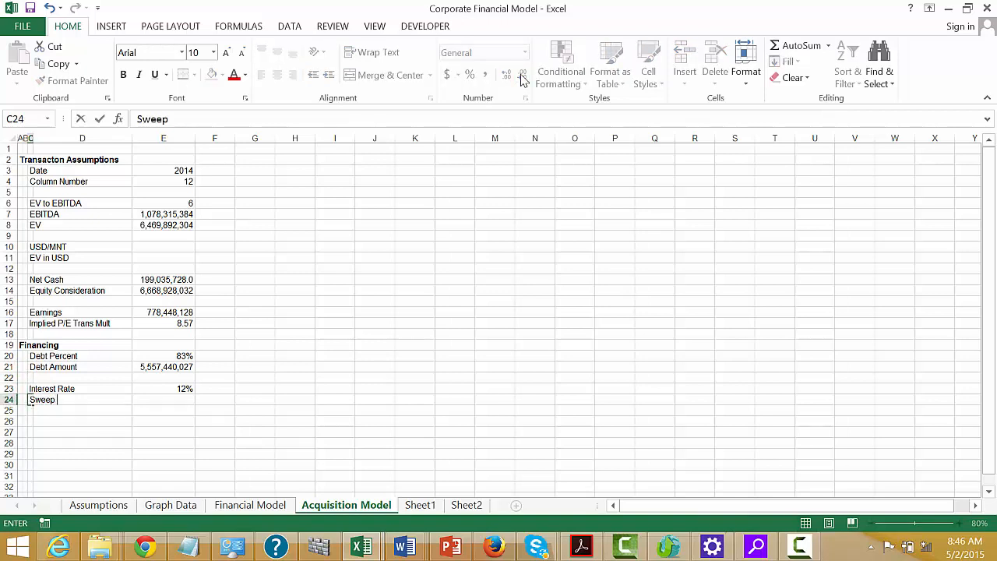
pyautogui.write('PErcent')
pyautogui.press('Return')
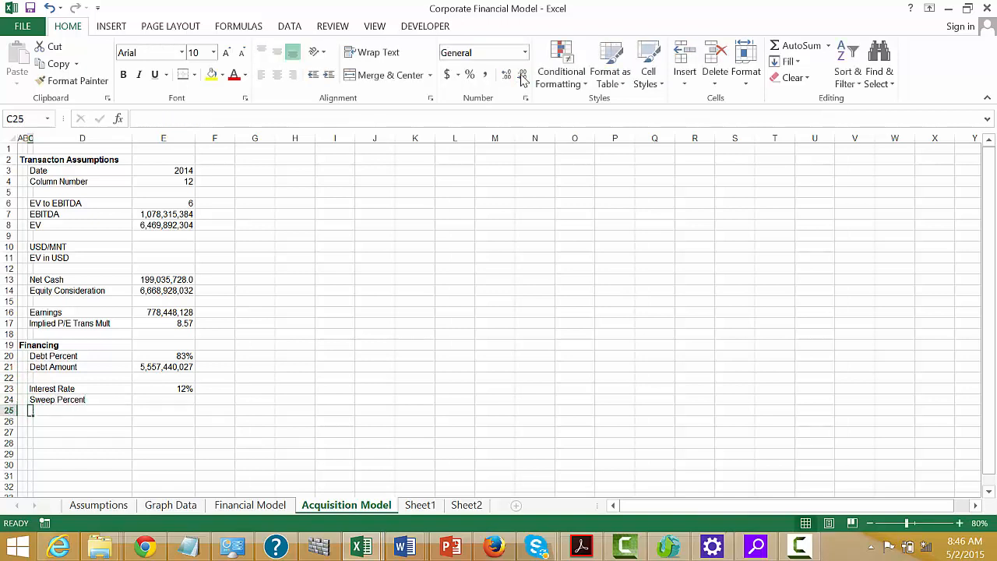
# Step: Set the sweep percent in E24 to 100%
pyautogui.press('Up')
pyautogui.press('Right')
pyautogui.press('Right')
pyautogui.press('Left')
pyautogui.press('Right')
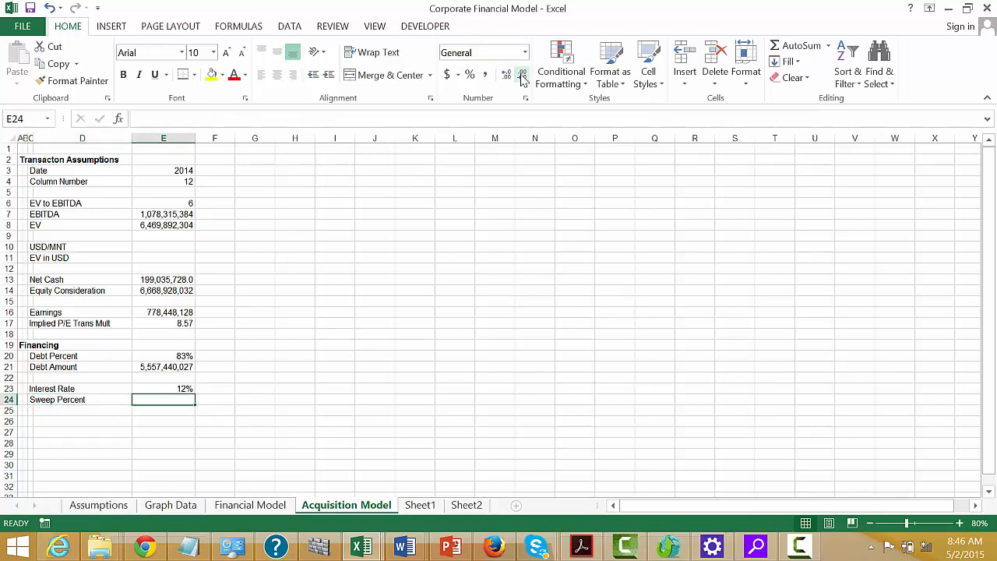
pyautogui.write('80')
pyautogui.press('BackSpace')
pyautogui.press('BackSpace')
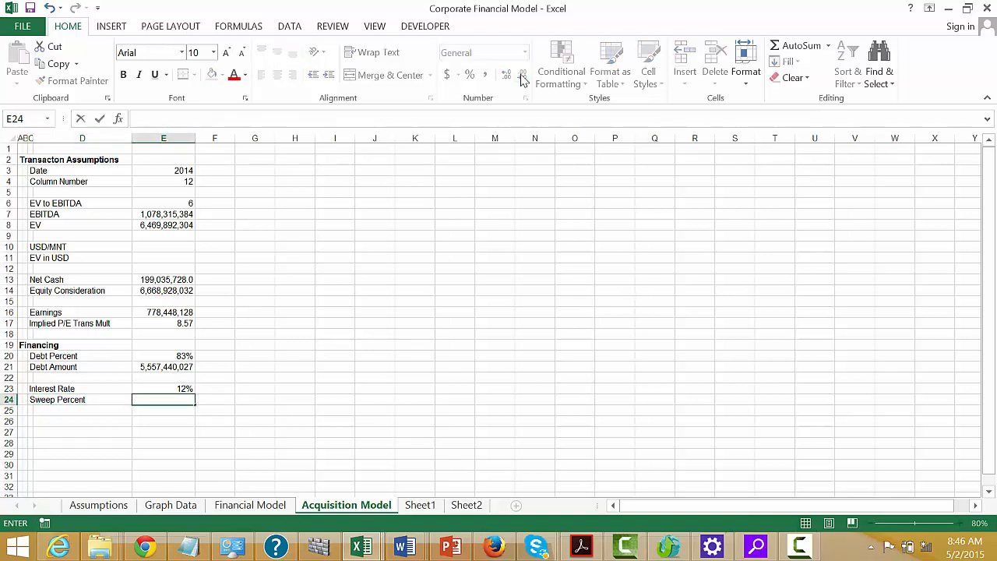
pyautogui.write('100%')
pyautogui.press('Return')
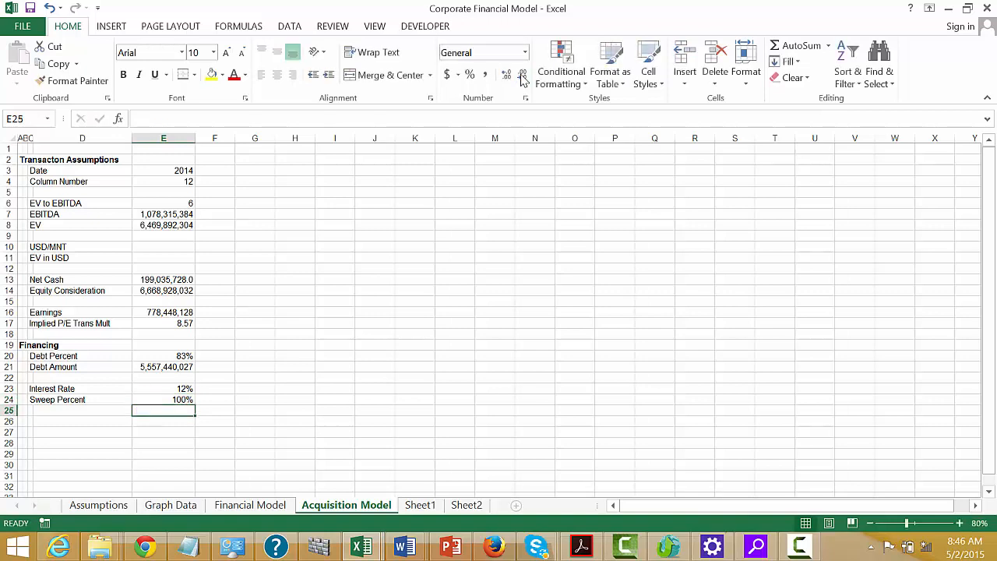
# Step: Insert a blank row between Interest Rate and Sweep Percent
pyautogui.press('Up')
pyautogui.hotkey('shift', 'space')
pyautogui.hotkey('ctrl', 'shift', '=')
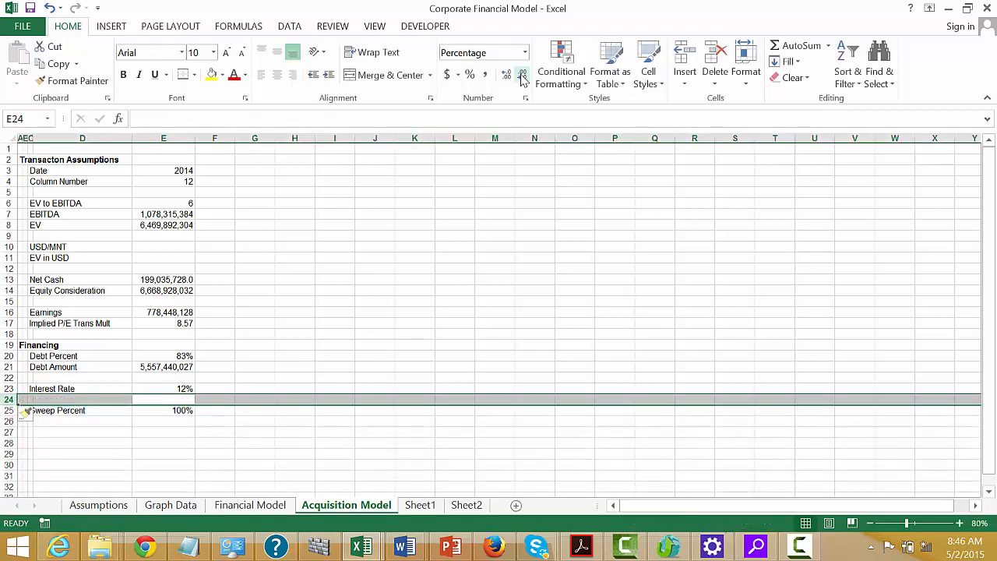
# Step: Move the 100% sweep value from E25 to G26, one row below the Sweep Percent label
pyautogui.press('Down')
pyautogui.hotkey('ctrl', 'x')
pyautogui.press('Right')
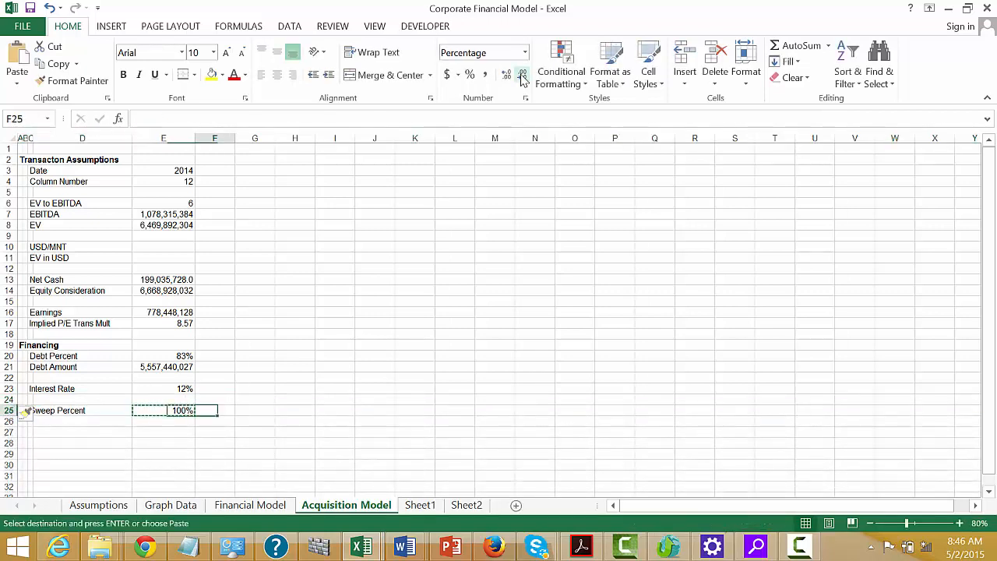
pyautogui.hotkey('ctrl', 'v')
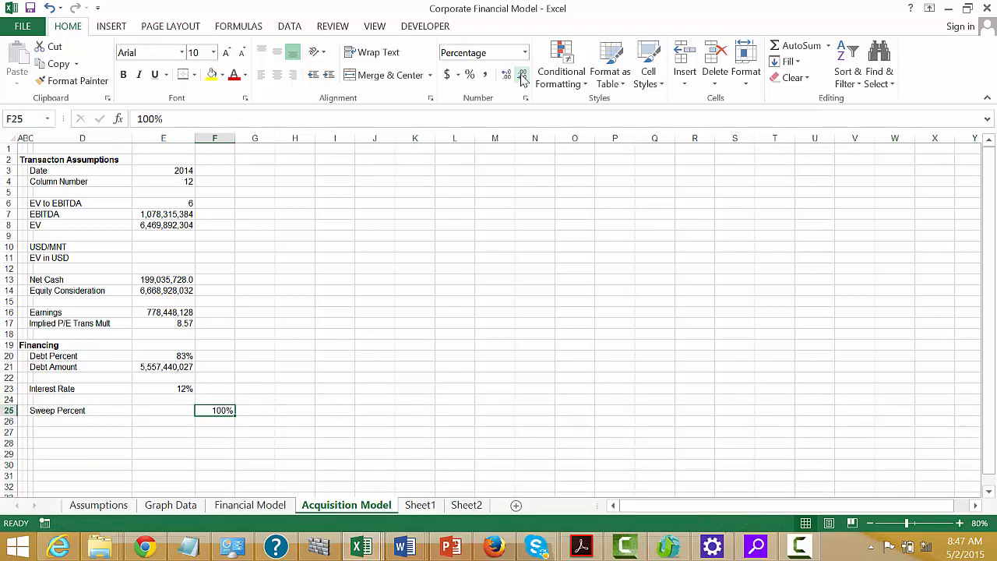
pyautogui.hotkey('ctrl', 'x')
pyautogui.press('Right')
pyautogui.hotkey('ctrl', 'v')
pyautogui.press('Left')
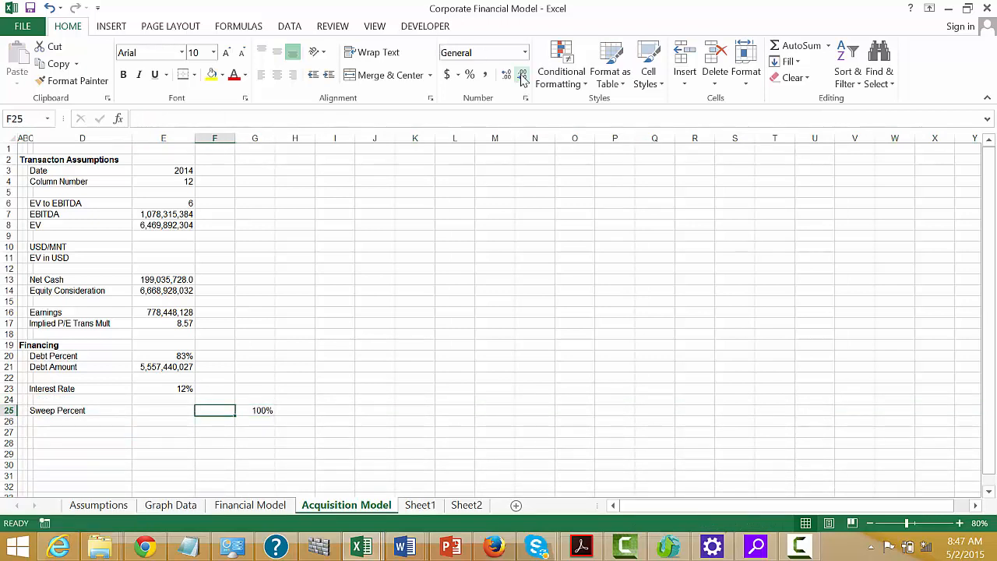
pyautogui.press('Right')
pyautogui.hotkey('ctrl', 'x')
pyautogui.press('Down')
pyautogui.hotkey('ctrl', 'v')
# Step: Enter the column headings "Debt/EBITDA" in F25 and "Pct" in G25
pyautogui.press('Left')
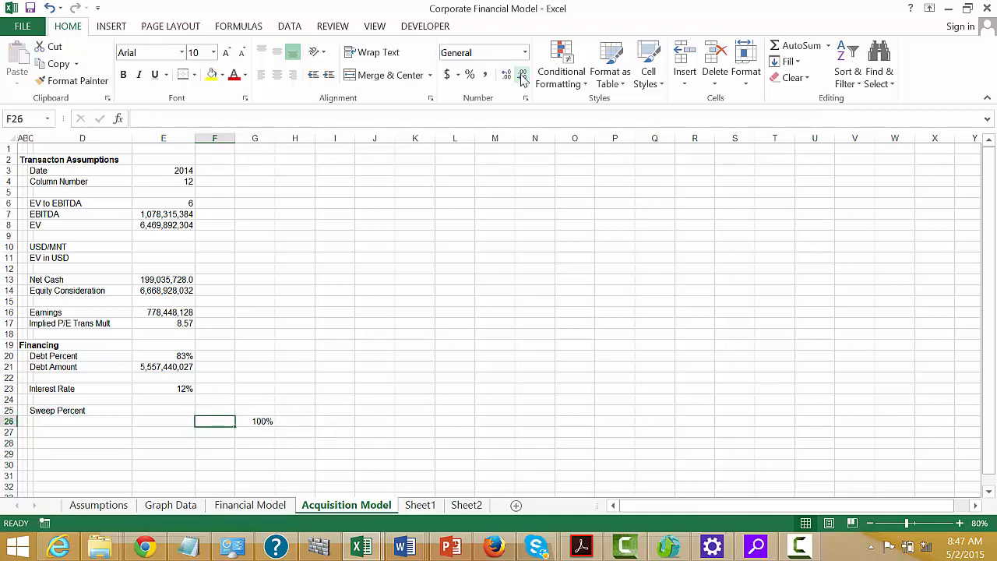
pyautogui.press('Up')
pyautogui.write('Debt')
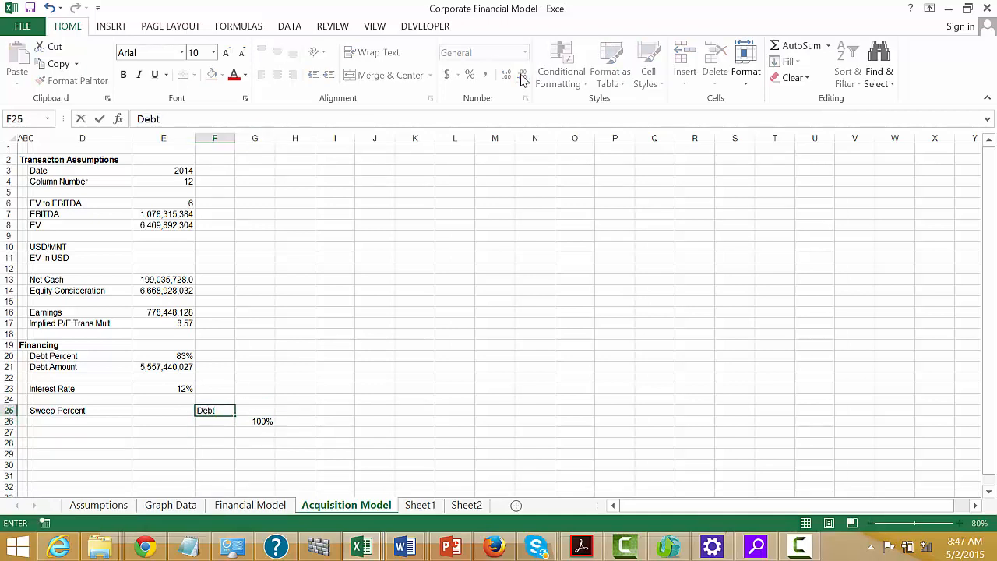
pyautogui.write('/EBITDA')
pyautogui.press('Return')
pyautogui.press('Up')
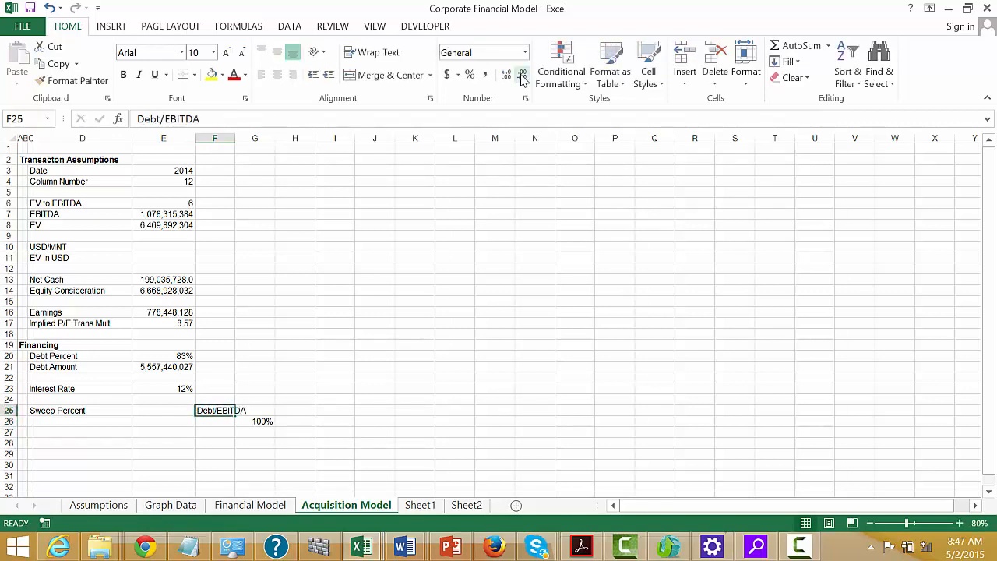
pyautogui.press('Right')
pyautogui.write('Pct')
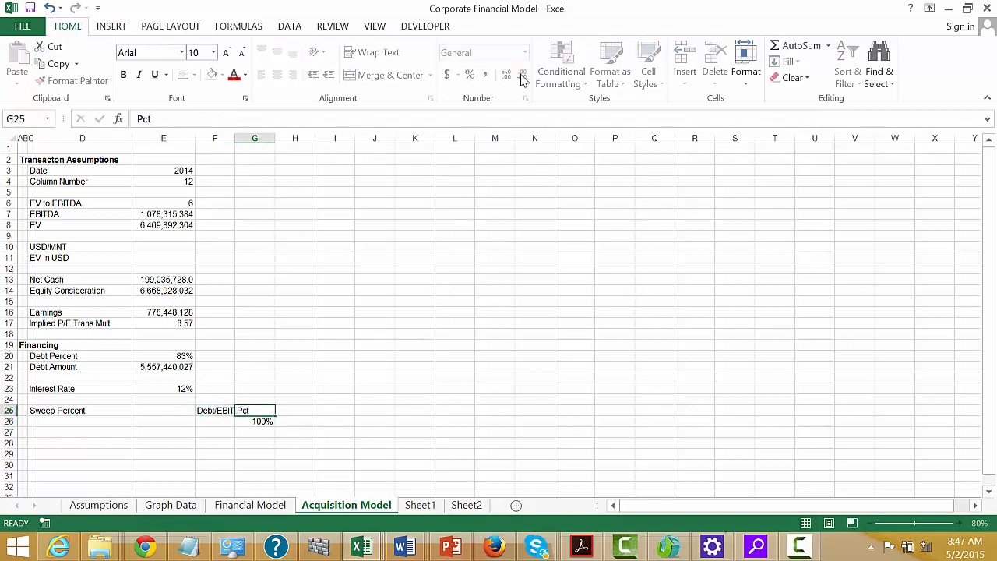
pyautogui.press('Return')
# Step: Center the headings in F25:G25 and give columns E to G one equal width that fits Debt/EBITDA
pyautogui.press('Up')
pyautogui.press('Left')
pyautogui.hotkey('shift', 'Right')
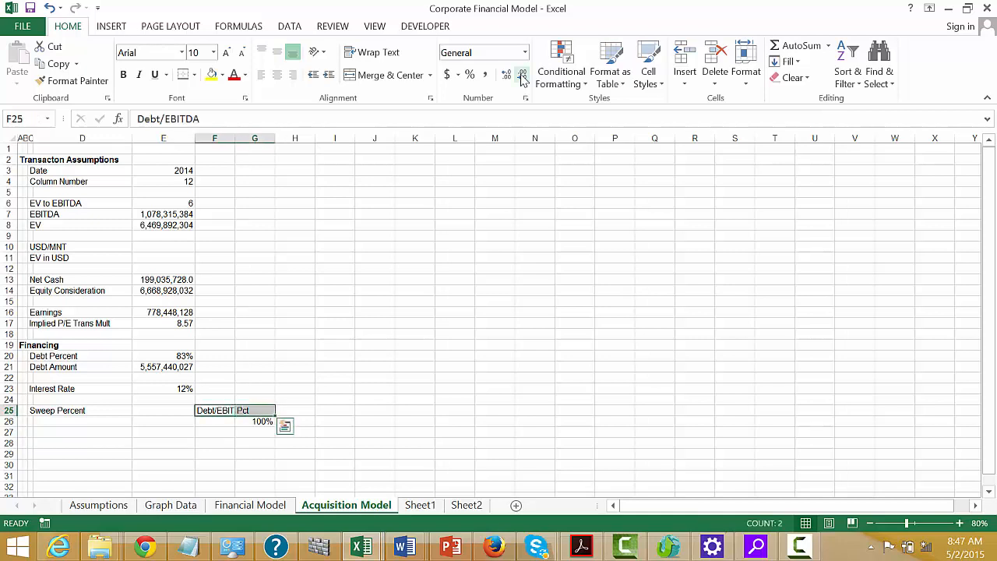
pyautogui.click(279, 76)
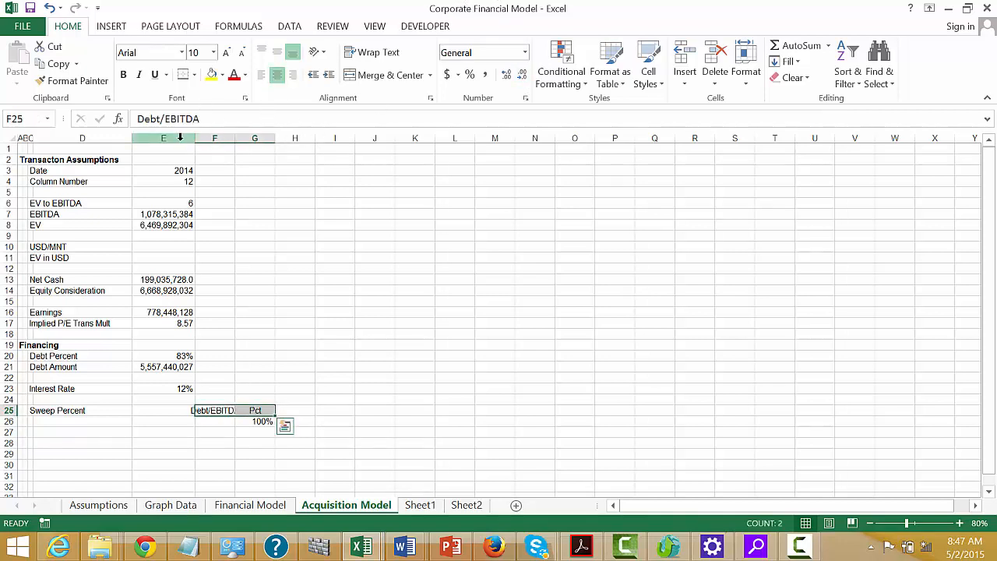
pyautogui.moveTo(180, 137); pyautogui.dragTo(256, 140)
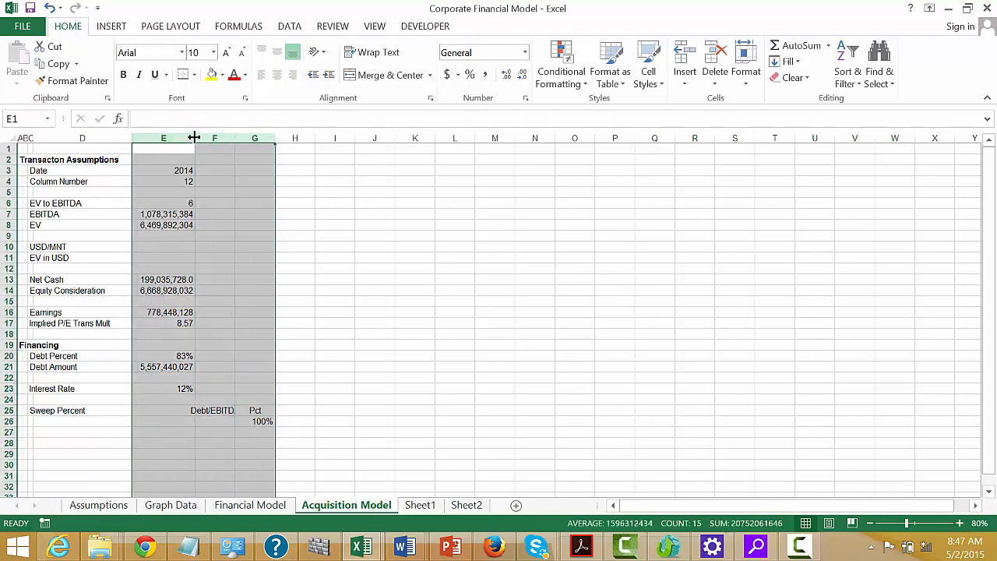
pyautogui.moveTo(193, 137); pyautogui.dragTo(196, 138)
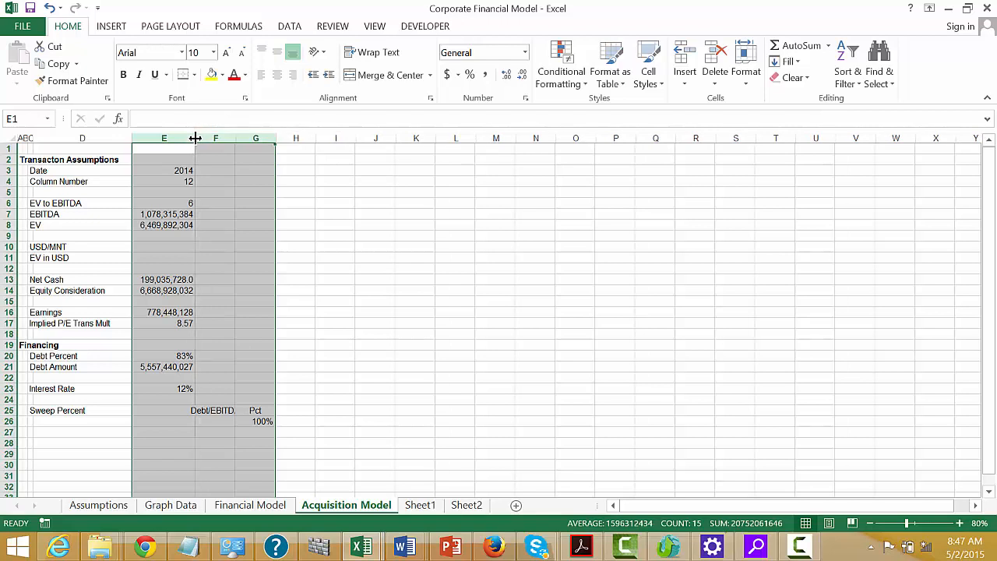
# Step: Enter 4 as the Debt/EBITDA threshold in F26, beside the 100% sweep value
pyautogui.press('Down')
pyautogui.press('Down')
pyautogui.press('Down')
pyautogui.press('Down')
pyautogui.press('Down')
pyautogui.press('Down')
pyautogui.press('Down')
pyautogui.press('Down')
pyautogui.press('Down')
pyautogui.press('Down')
pyautogui.press('Down')
pyautogui.press('Down')
pyautogui.press('Down')
pyautogui.press('Down')
pyautogui.press('Down')
pyautogui.press('Down')
pyautogui.press('Down')
pyautogui.press('Down')
pyautogui.press('Down')
pyautogui.press('Down')
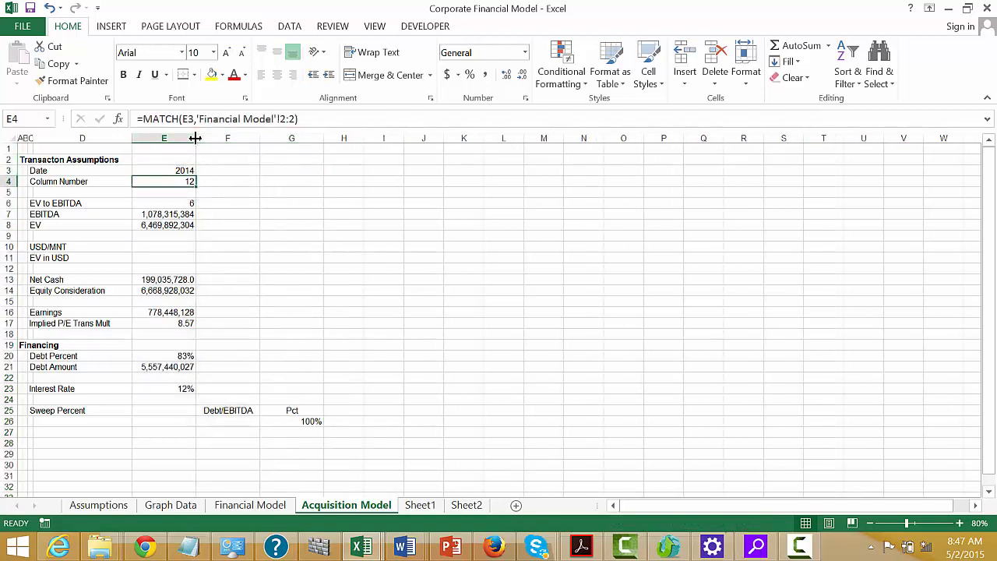
pyautogui.press('Right')
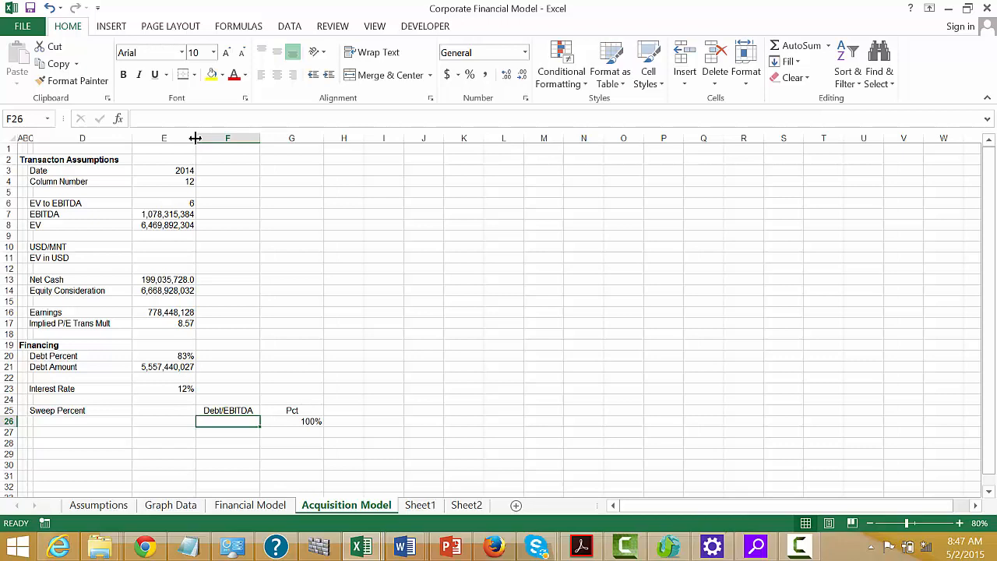
pyautogui.write('4')
pyautogui.press('Return')
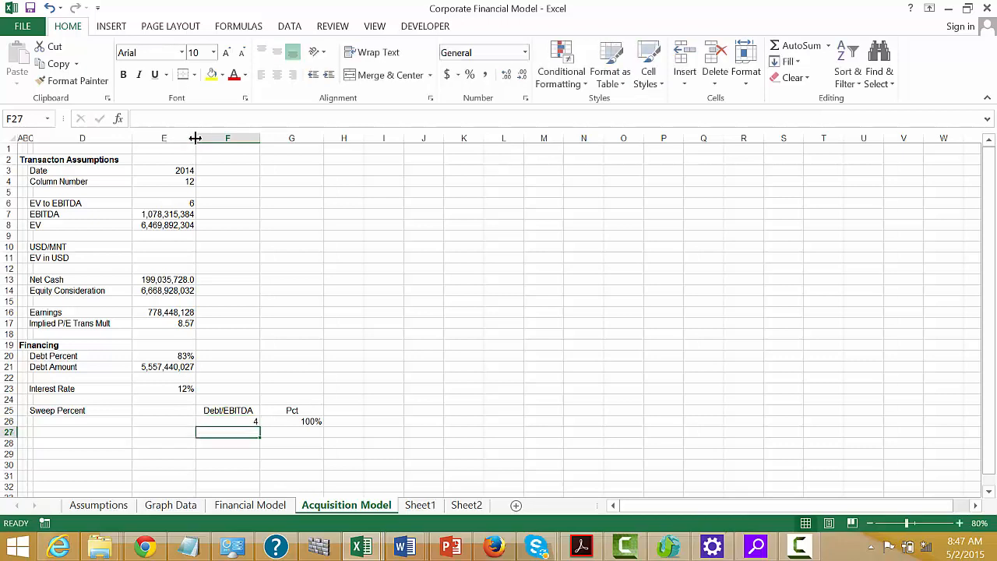
# Step: Enter the Debt/EBITDA threshold 3 in F27 with a sweep percent of 70% in G27
pyautogui.write('3')
pyautogui.press('Tab')
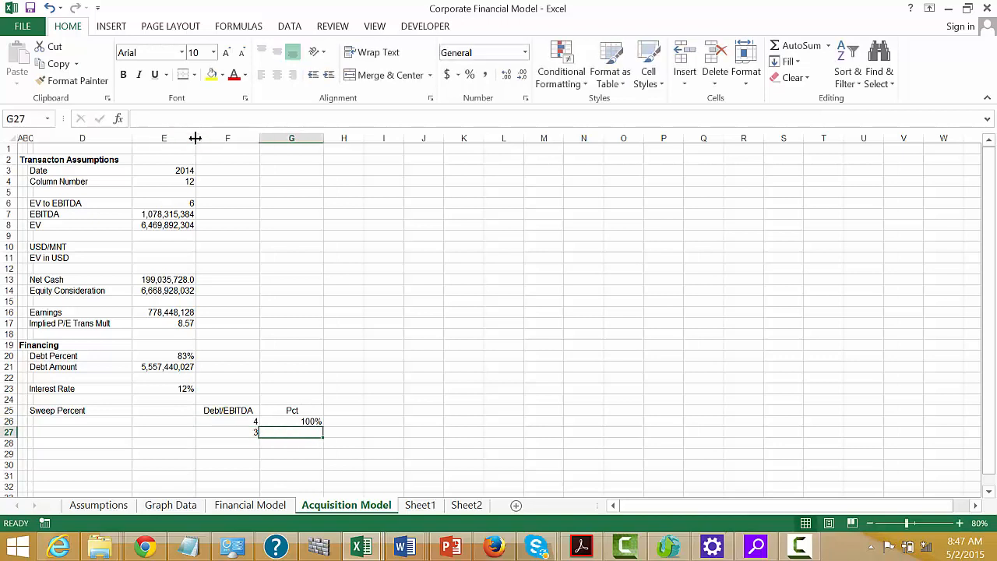
pyautogui.write('70%')
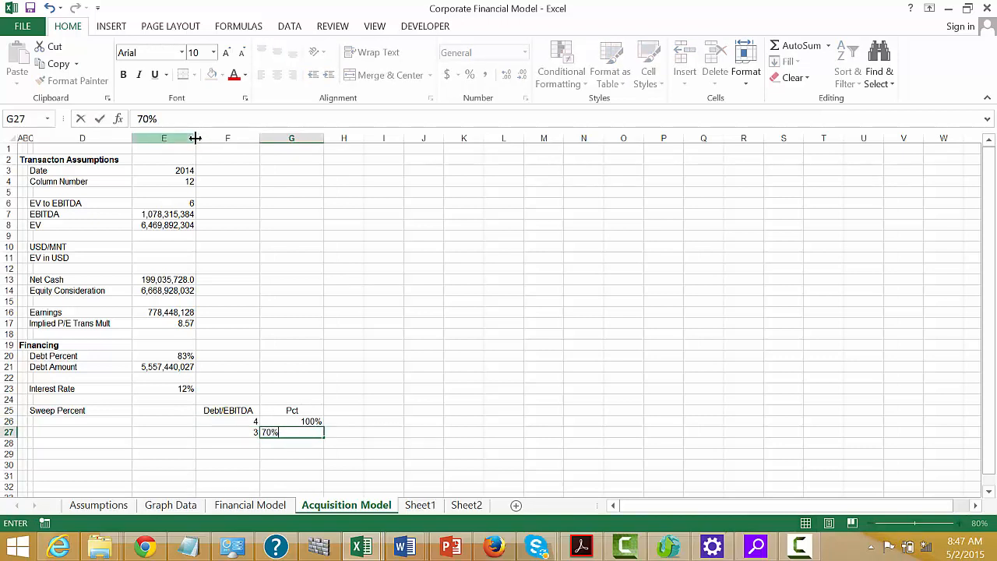
pyautogui.press('Return')
# Step: Enter the Debt/EBITDA threshold 2 in F28 with a sweep percent of 50% in G28
pyautogui.press('Left')
pyautogui.write('2')
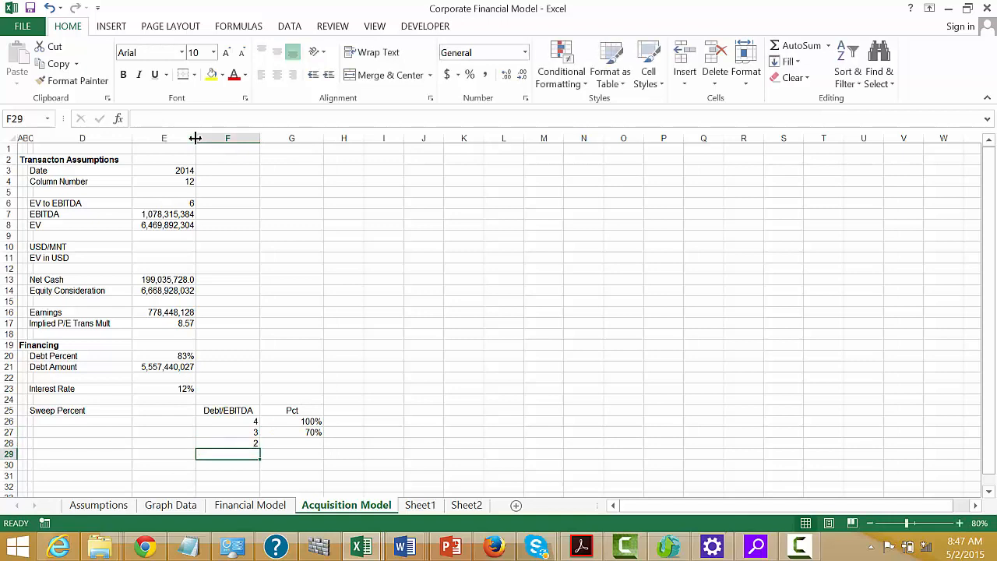
pyautogui.press('Tab')
pyautogui.write('50')
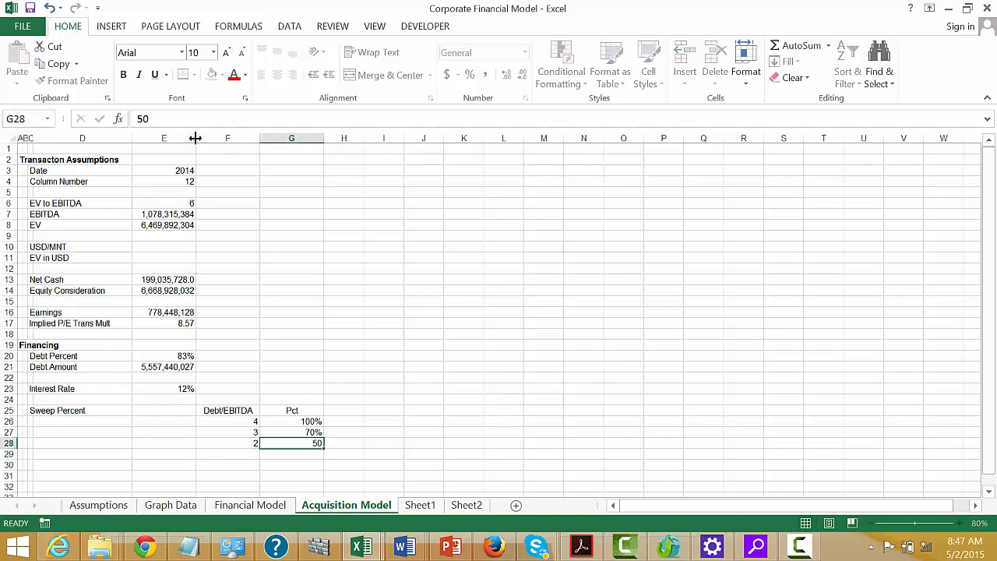
pyautogui.press('Return')
pyautogui.press('Up')
pyautogui.press('F2')
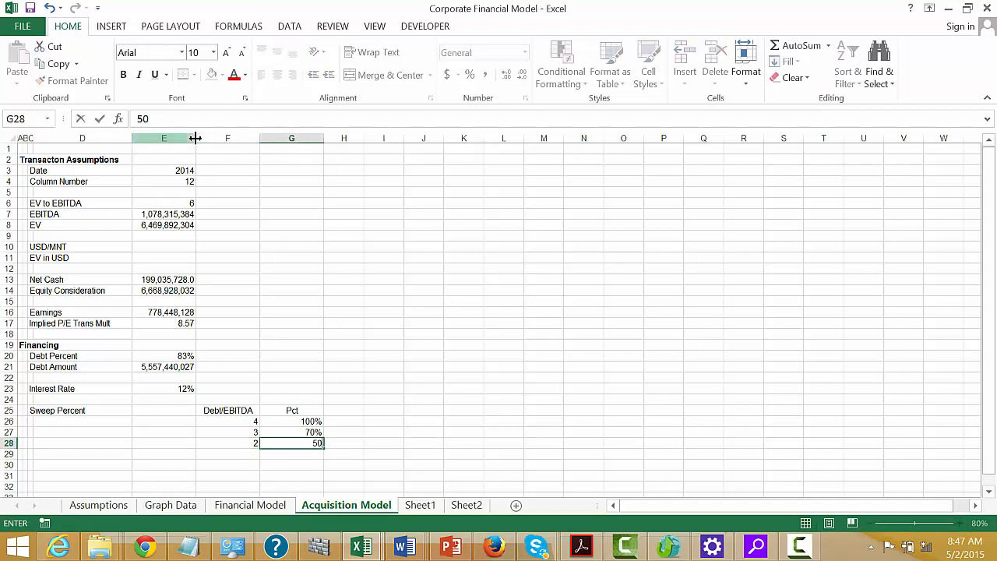
pyautogui.write('%')
pyautogui.press('Return')
# Step: Enter the Debt/EBITDA threshold 1 in F29 with a sweep percent of 0% in G29
pyautogui.press('Left')
pyautogui.write('1')
pyautogui.press('Tab')
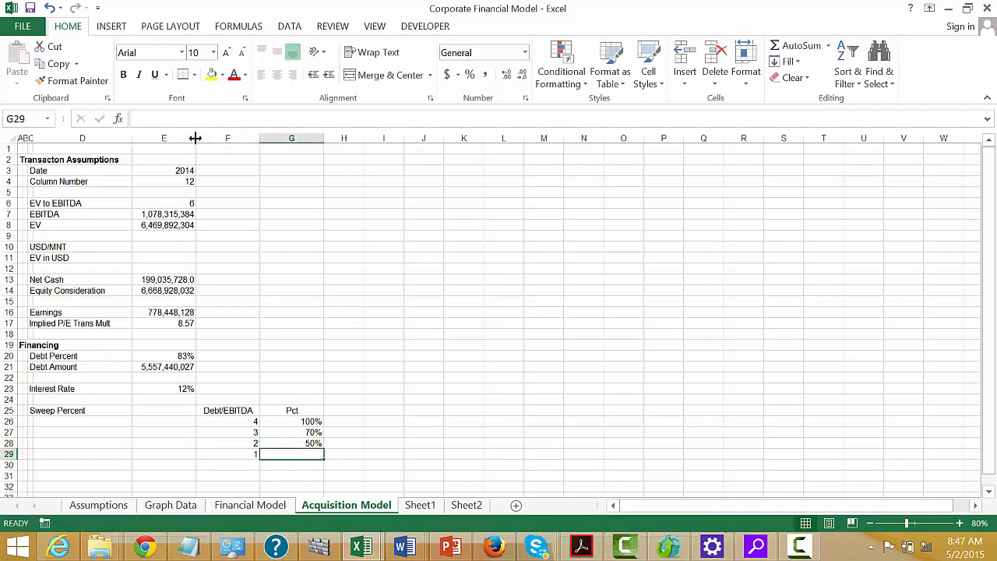
pyautogui.write('0%')
pyautogui.press('Return')
pyautogui.press('Left')
pyautogui.press('Left')
pyautogui.press('Left')
pyautogui.press('Left')
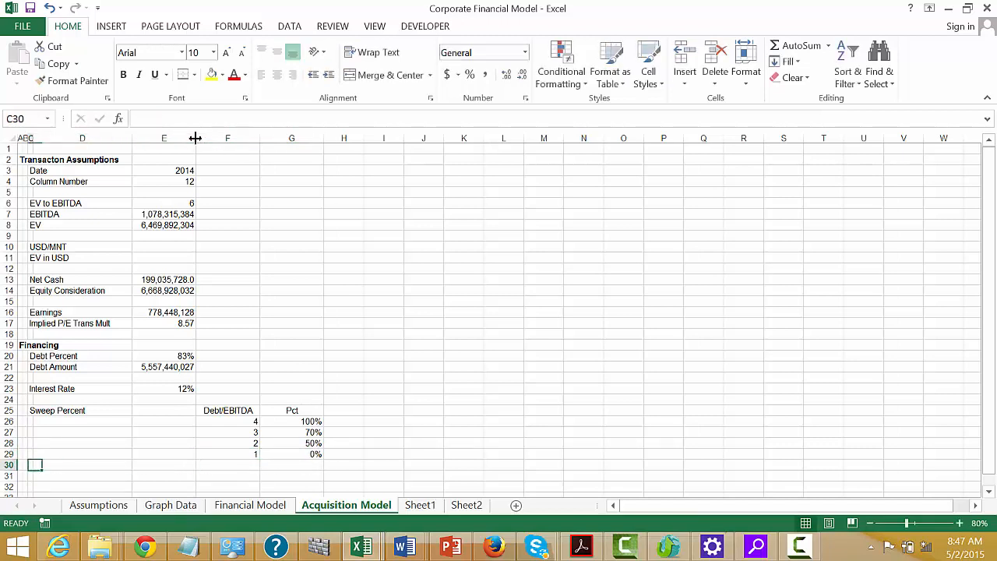
pyautogui.press('Down')
pyautogui.press('Up')
pyautogui.press('Down')
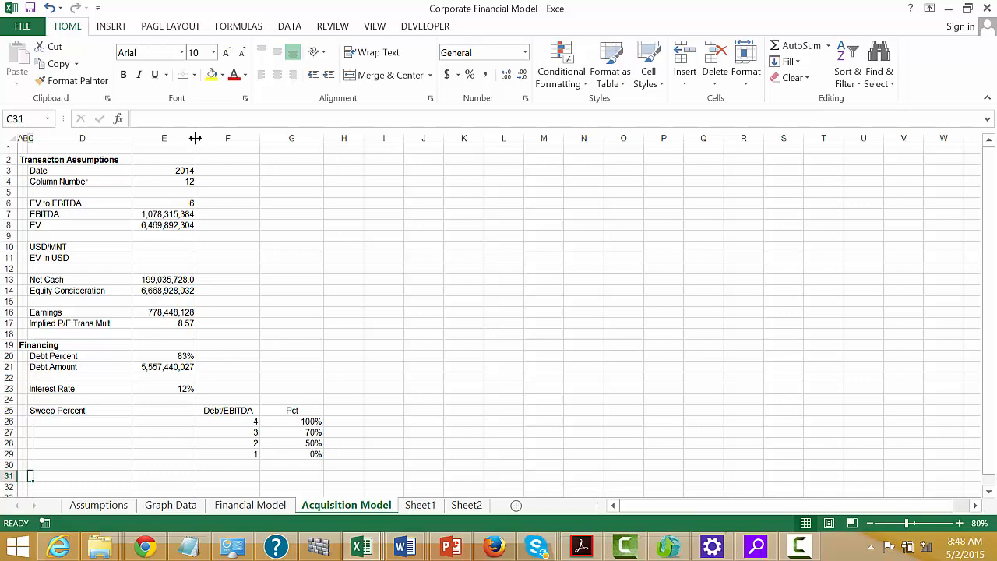
pyautogui.press('Left')
pyautogui.press('Left')
pyautogui.press('Down')
pyautogui.press('Down')
pyautogui.press('Down')
pyautogui.press('Down')
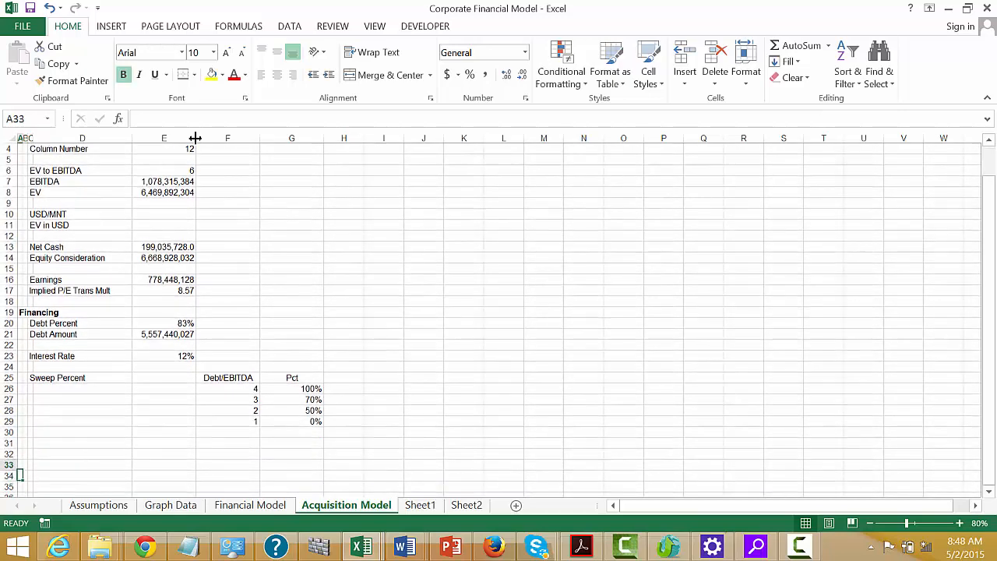
pyautogui.press('Up')
pyautogui.press('Up')
pyautogui.press('Up')
pyautogui.press('Right')
pyautogui.press('Right')
pyautogui.press('Up')
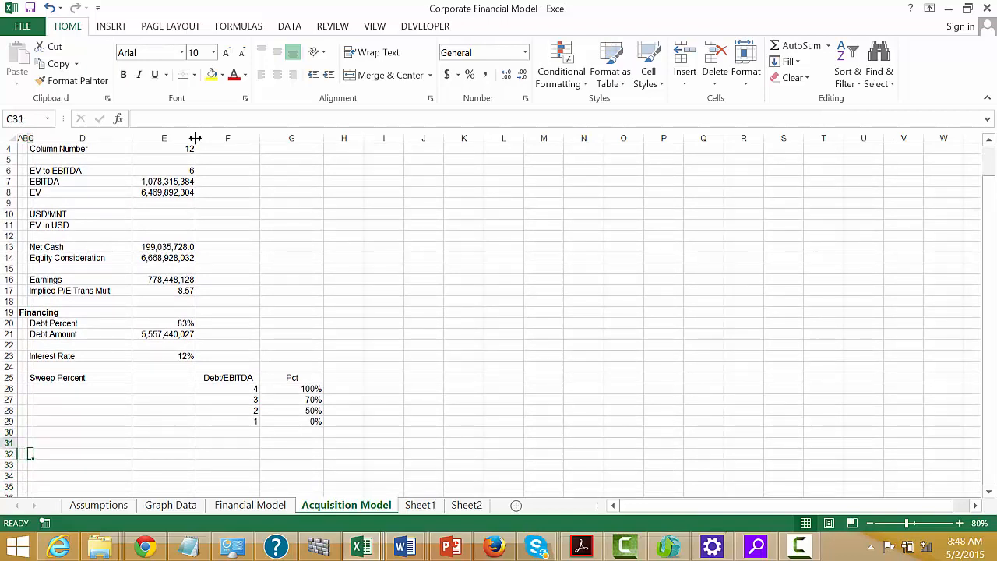
pyautogui.press('Up')
pyautogui.press('Up')
pyautogui.press('Up')
pyautogui.press('Up')
pyautogui.press('Up')
pyautogui.press('Up')
pyautogui.press('Up')
pyautogui.press('Down')
pyautogui.press('Down')
pyautogui.press('Down')
pyautogui.press('Down')
pyautogui.press('Down')
pyautogui.press('Down')
pyautogui.press('Down')
pyautogui.press('Down')
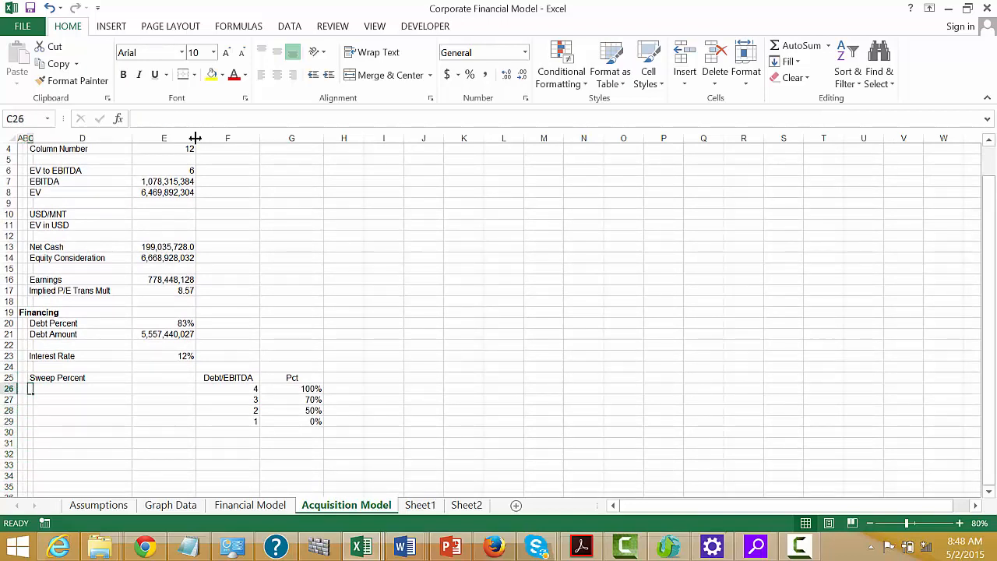
pyautogui.press('Up')
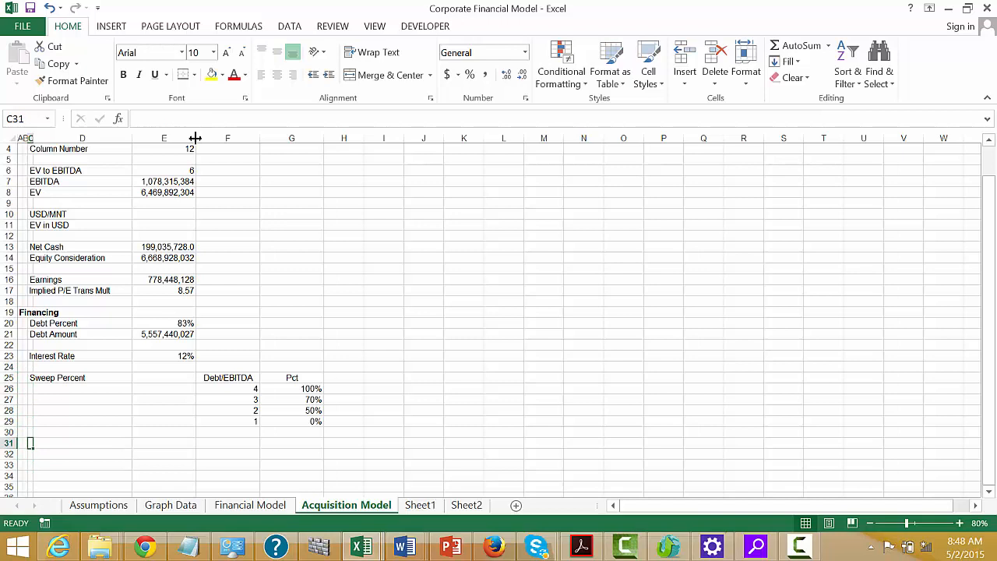
# Step: Enter the label "Up-front Fee" in C31 and set its value to 2% in E31
pyautogui.write('Up-')
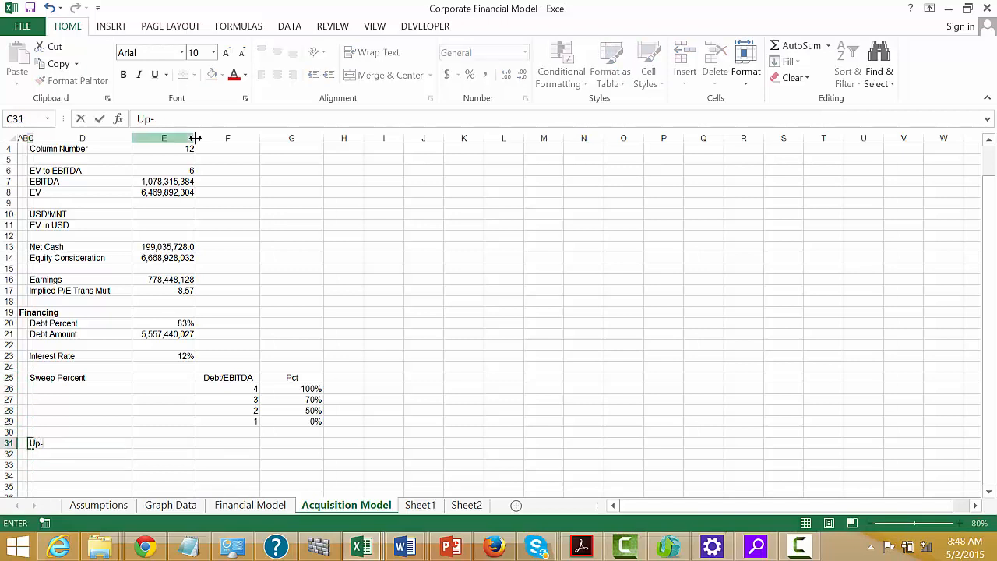
pyautogui.write('front Fee')
pyautogui.press('Return')
pyautogui.press('Up')
pyautogui.press('Right')
pyautogui.press('Right')
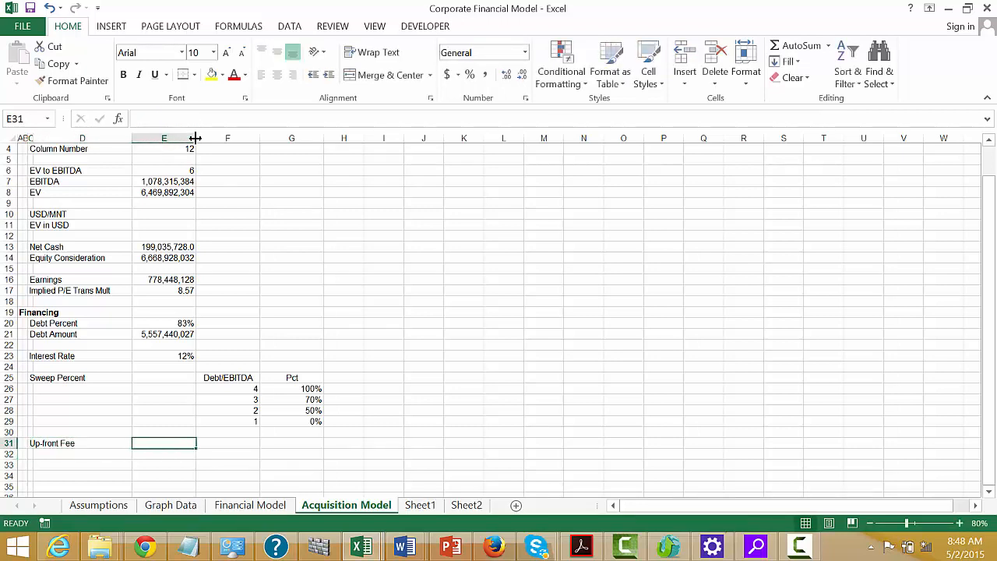
pyautogui.write('2%')
pyautogui.press('Return')
pyautogui.press('Down')
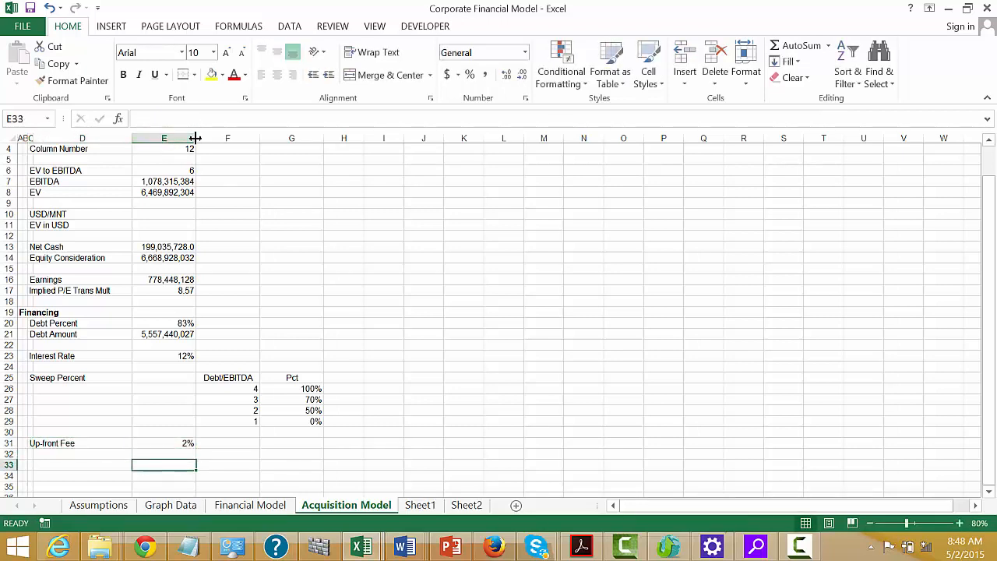
pyautogui.press('Left')
pyautogui.press('Left')
pyautogui.press('Left')
pyautogui.press('Left')
pyautogui.press('Up')
pyautogui.press('Up')
pyautogui.press('Up')
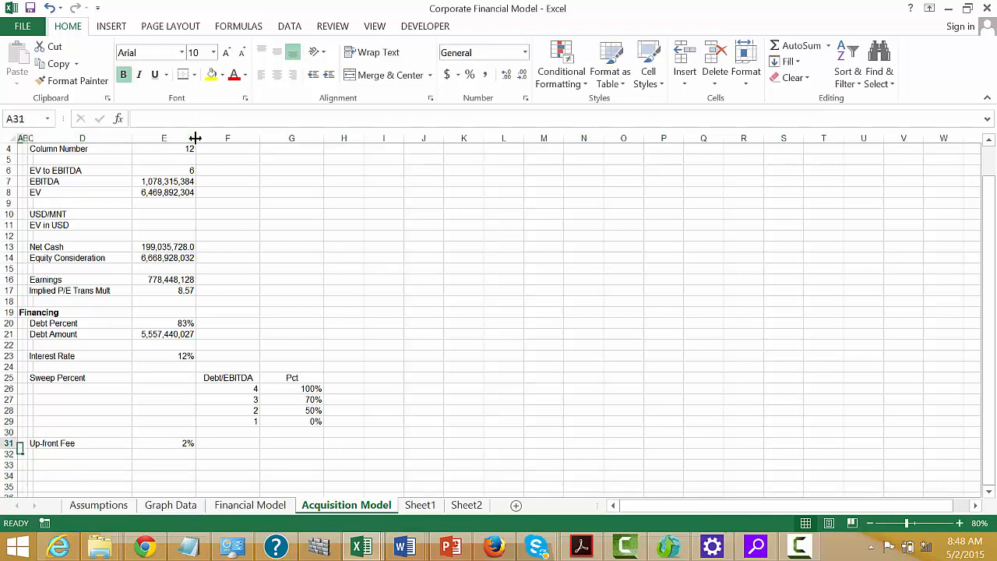
pyautogui.press('Down')
pyautogui.press('Down')
pyautogui.press('Down')
pyautogui.press('Down')
pyautogui.press('Down')
pyautogui.press('Down')
pyautogui.press('Down')
pyautogui.press('Down')
pyautogui.press('Up')
pyautogui.press('Up')
pyautogui.press('Up')
pyautogui.press('Up')
pyautogui.press('Up')
pyautogui.press('Up')
pyautogui.press('Up')
pyautogui.press('Up')
pyautogui.press('Up')
pyautogui.press('Up')
pyautogui.press('Up')
pyautogui.press('Up')
pyautogui.press('Up')
pyautogui.press('Up')
pyautogui.press('Up')
pyautogui.press('Up')
pyautogui.press('Up')
pyautogui.press('Up')
pyautogui.press('Up')
pyautogui.press('Up')
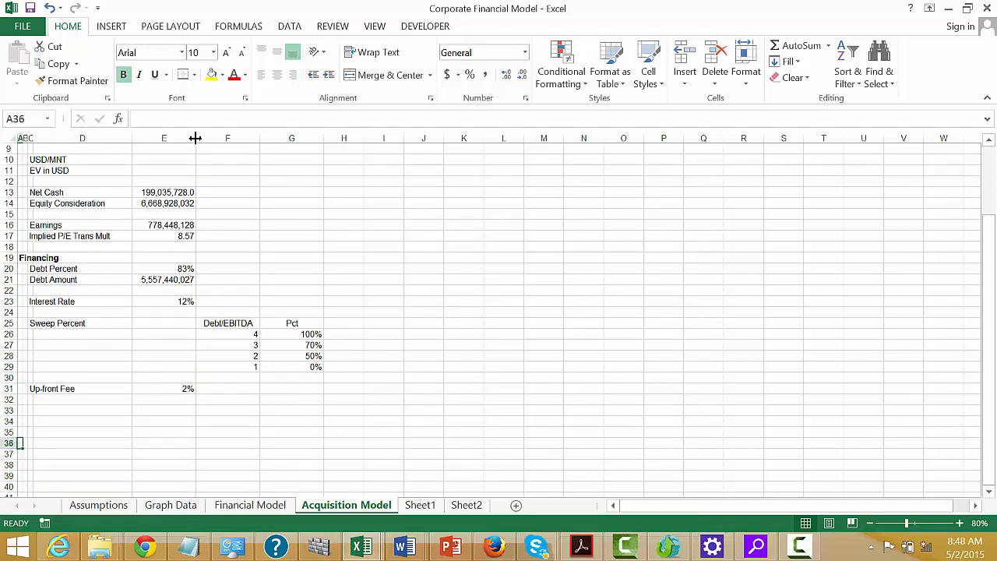
# Step: Insert three blank rows above the Financing heading in row 19
pyautogui.press('Down')
pyautogui.press('Down')
pyautogui.press('Down')
pyautogui.press('Down')
pyautogui.press('Down')
pyautogui.press('Down')
pyautogui.press('Down')
pyautogui.press('Down')
pyautogui.press('Down')
pyautogui.press('Down')
pyautogui.press('Down')
pyautogui.press('Down')
pyautogui.press('Down')
pyautogui.press('Down')
pyautogui.press('Down')
pyautogui.press('Down')
pyautogui.press('Down')
pyautogui.press('Down')
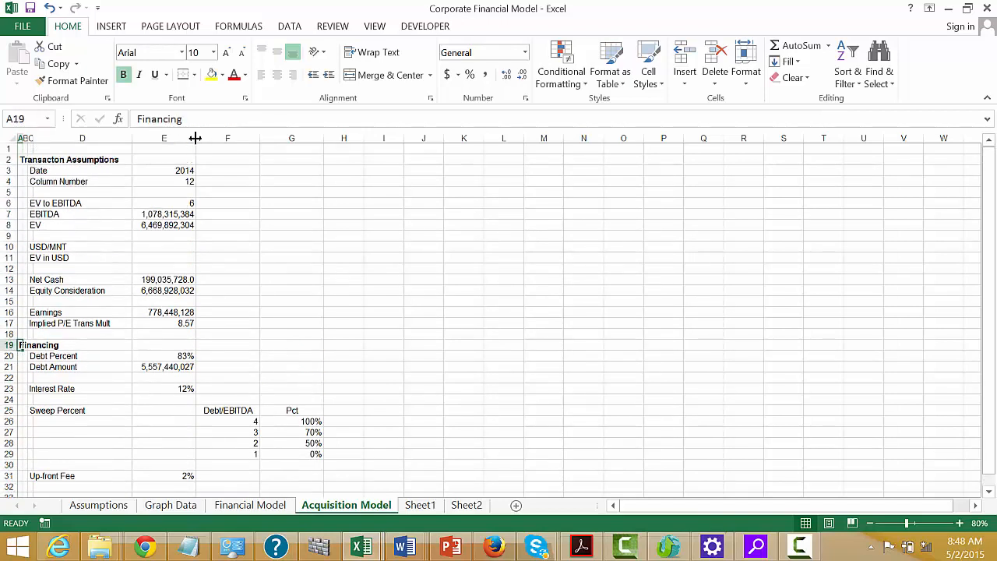
pyautogui.hotkey('shift', 'space')
pyautogui.hotkey('ctrl', 'shift', '=')
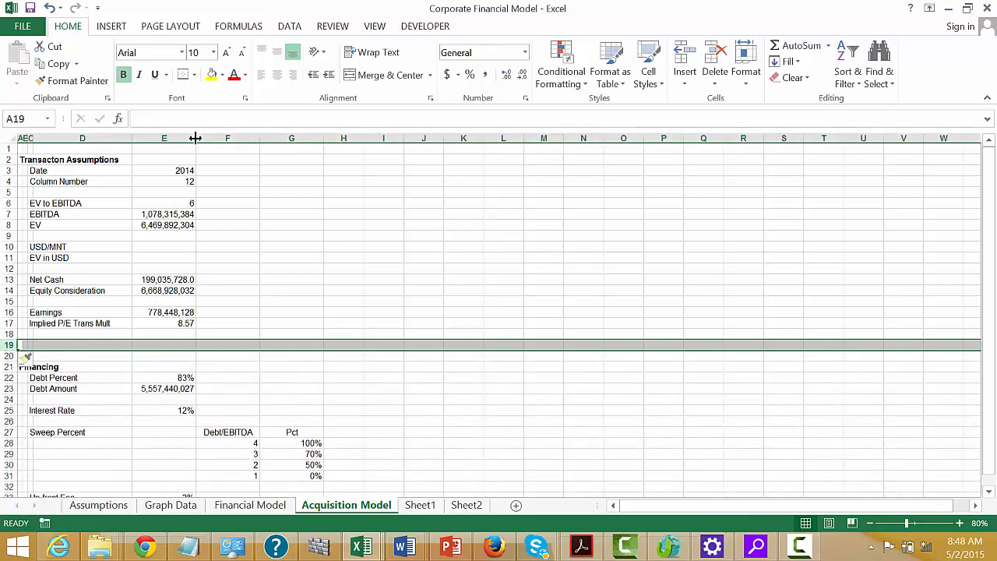
pyautogui.hotkey('ctrl', 'shift', '=')
pyautogui.hotkey('ctrl', 'shift', '=')
# Step: Enter the label "Exit Multiple" in C19 and set its value to 6 in E19
pyautogui.press('Right')
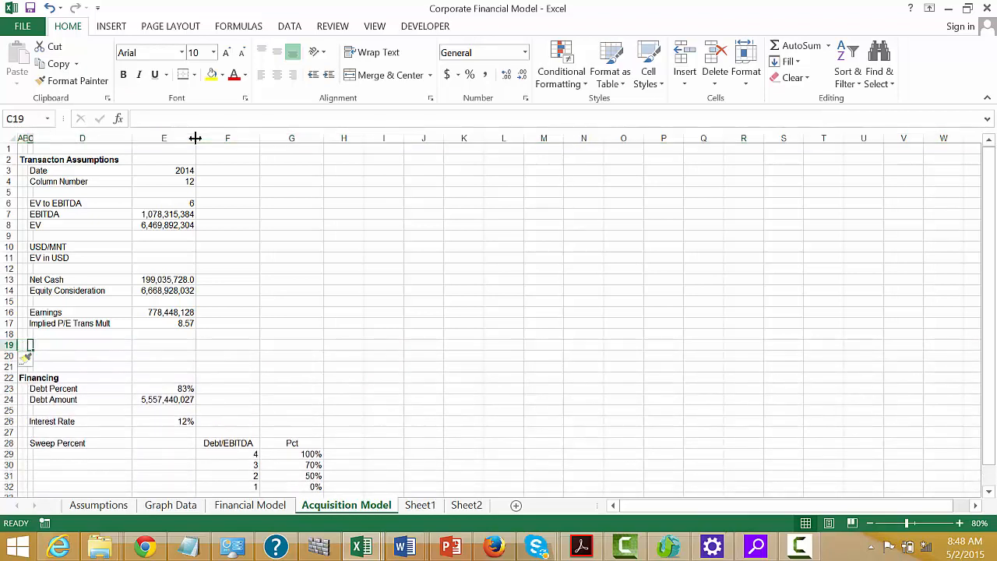
pyautogui.write('Exi')
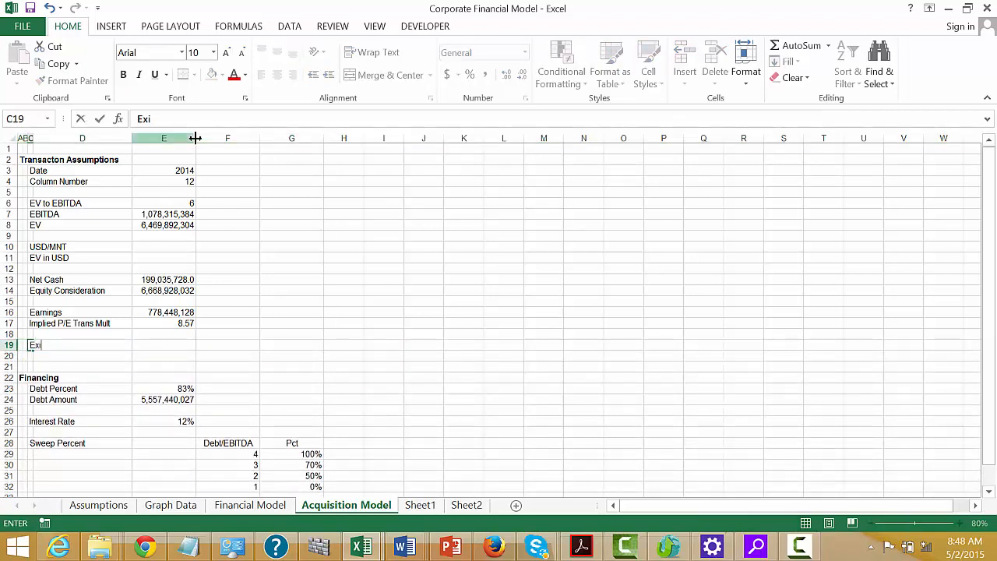
pyautogui.write('t Multiple')
pyautogui.press('Tab')
pyautogui.press('Tab')
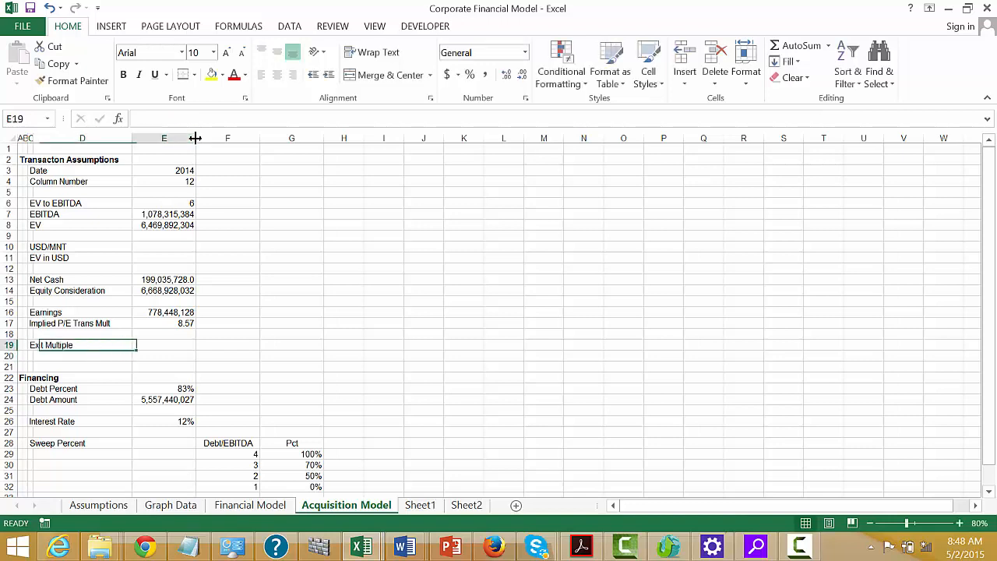
pyautogui.write('6')
pyautogui.press('Return')
pyautogui.press('Up')
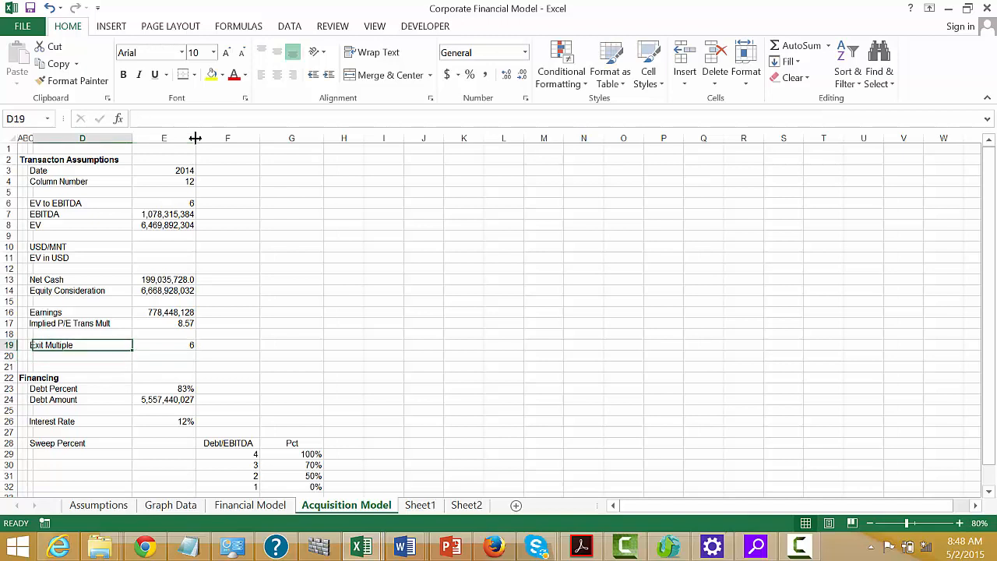
# Step: Enter the label "Holding Period" in C20 and set its value to 5 in E20
pyautogui.press('Left')
pyautogui.press('Down')
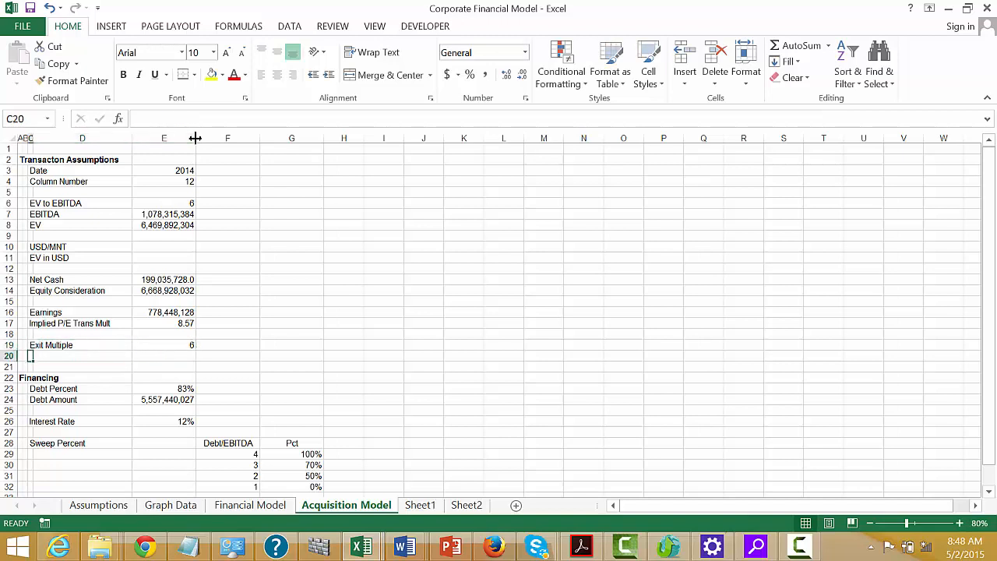
pyautogui.write('Holding PE')
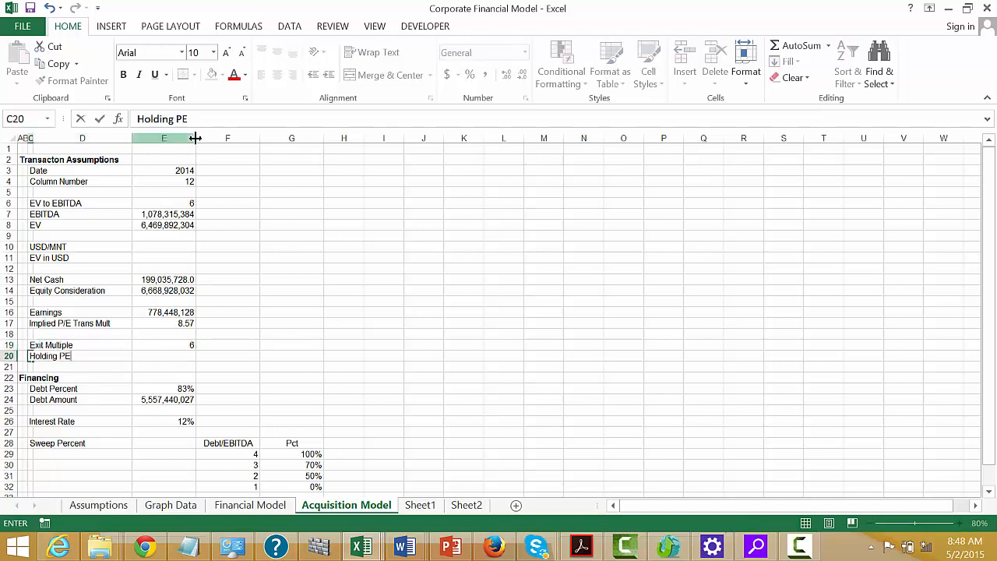
pyautogui.write('riod')
pyautogui.press('Right')
pyautogui.press('Right')
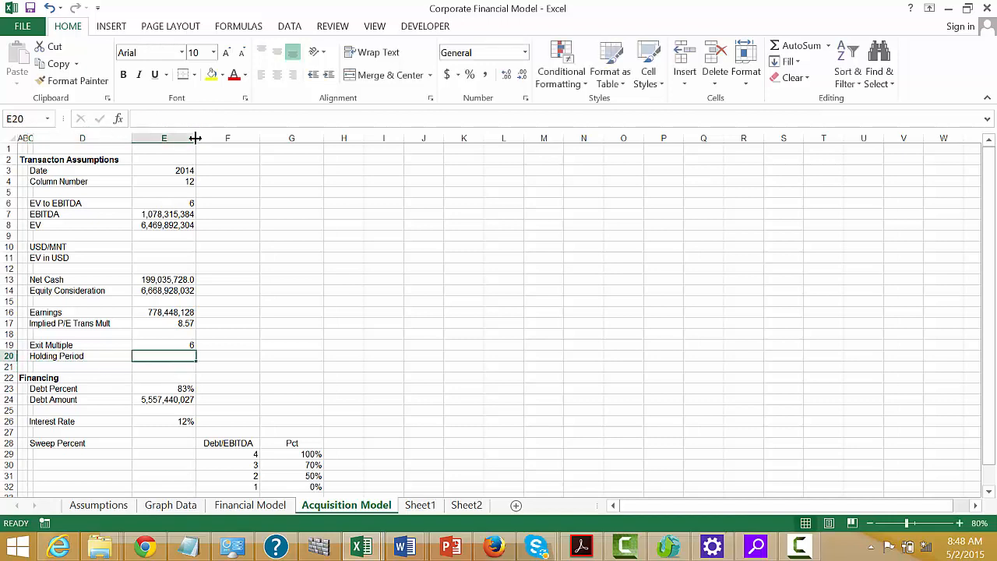
pyautogui.write('5')
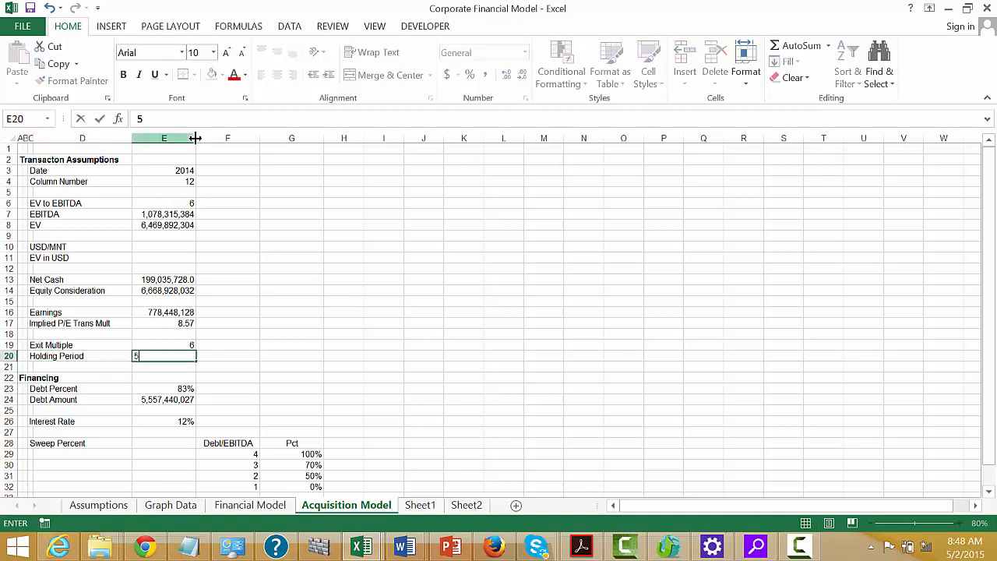
pyautogui.press('Return')
pyautogui.press('Up')
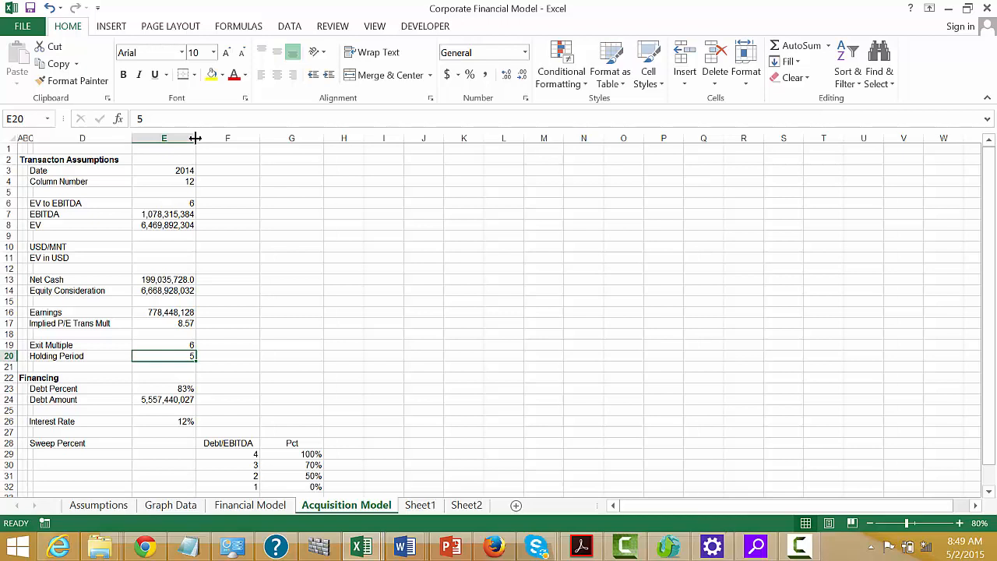
# Step: Colour the font of all hard-coded input values on the Acquisition Model sheet blue and clear the selection
pyautogui.hotkey('ctrl', 'shift', 'c')
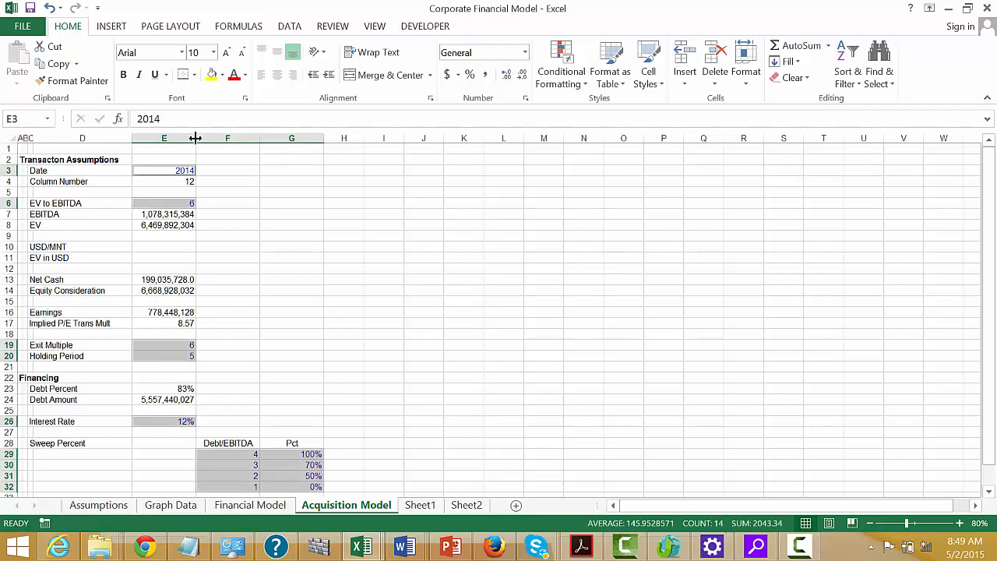
pyautogui.press('Down')
pyautogui.press('Down')
pyautogui.press('Down')
pyautogui.press('Down')
pyautogui.press('Down')
pyautogui.press('Down')
pyautogui.press('Down')
pyautogui.press('Down')
pyautogui.press('Down')
pyautogui.press('Down')
pyautogui.press('Down')
pyautogui.press('Down')
pyautogui.press('Down')
pyautogui.press('Down')
pyautogui.press('Down')
pyautogui.press('Down')
pyautogui.press('Down')
pyautogui.press('Down')
pyautogui.press('Down')
pyautogui.press('Down')
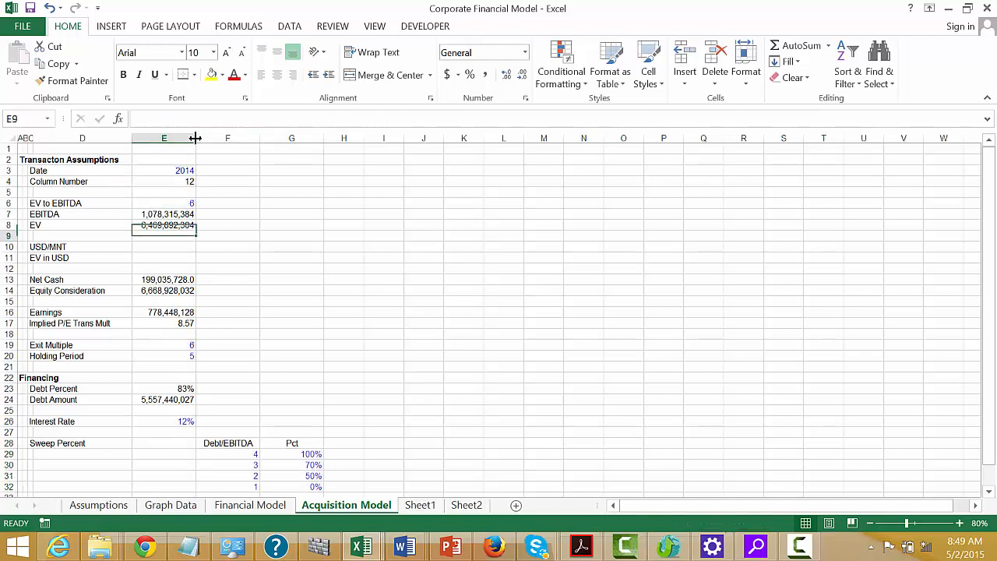
# Step: Review the transaction assumptions and the financing inputs on the Acquisition Model sheet, from the Date row down to the Up-front Fee
pyautogui.press('Down')
pyautogui.press('Down')
pyautogui.press('Down')
pyautogui.press('Down')
pyautogui.press('Down')
pyautogui.press('Down')
pyautogui.press('Down')
pyautogui.press('Down')
pyautogui.press('Down')
pyautogui.press('Up')
pyautogui.press('Up')
pyautogui.press('Up')
pyautogui.press('Up')
pyautogui.press('Up')
pyautogui.press('Up')
pyautogui.press('Up')
pyautogui.press('Up')
pyautogui.press('Up')
pyautogui.press('Up')
pyautogui.press('Up')
pyautogui.press('Up')
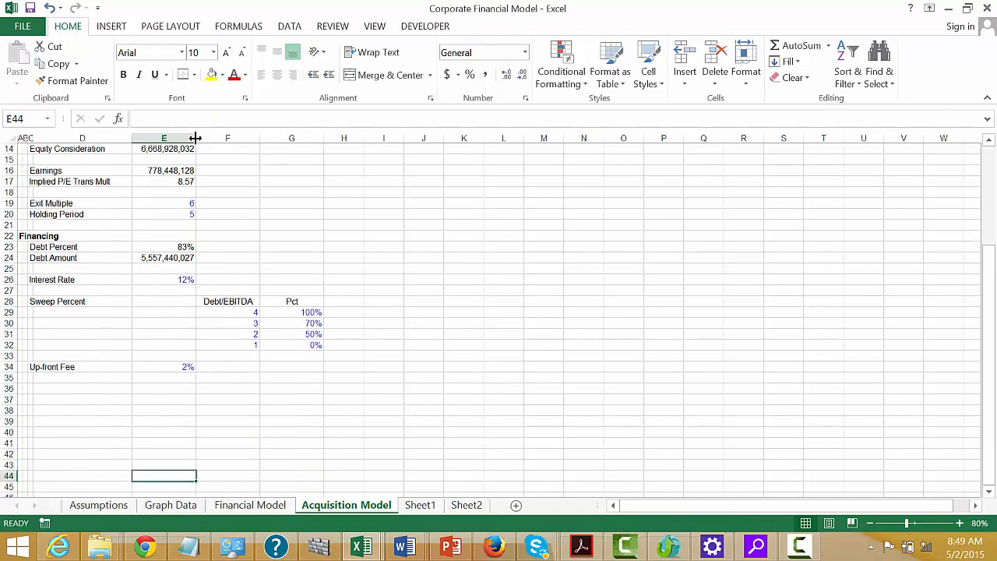
pyautogui.press('Left')
pyautogui.press('Left')
pyautogui.press('Left')
pyautogui.press('Left')
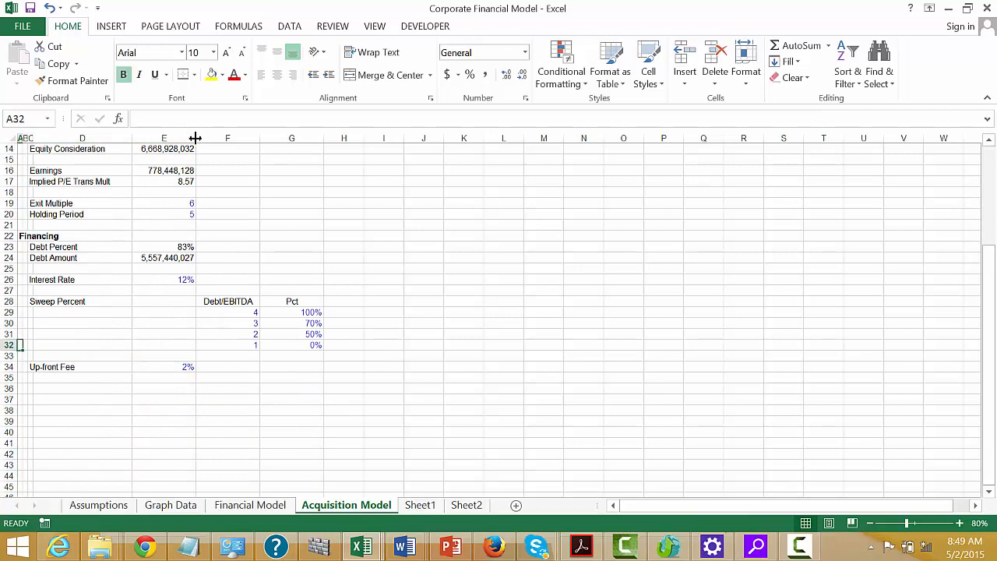
pyautogui.press('Up')
pyautogui.press('Up')
pyautogui.press('Up')
pyautogui.press('Up')
pyautogui.press('Up')
pyautogui.press('Up')
pyautogui.press('Up')
pyautogui.press('Up')
pyautogui.press('Up')
pyautogui.press('Up')
pyautogui.press('Up')
pyautogui.press('Up')
pyautogui.press('Up')
pyautogui.press('Up')
pyautogui.press('Up')
pyautogui.press('Up')
pyautogui.press('Up')
pyautogui.press('Up')
pyautogui.press('Up')
pyautogui.press('Up')
pyautogui.press('Up')
pyautogui.press('Up')
pyautogui.press('Up')
pyautogui.press('Up')
pyautogui.press('Up')
pyautogui.press('Up')
pyautogui.press('Up')
pyautogui.press('Up')
pyautogui.press('Up')
pyautogui.press('Up')
pyautogui.press('Up')
pyautogui.press('Up')
pyautogui.press('Down')
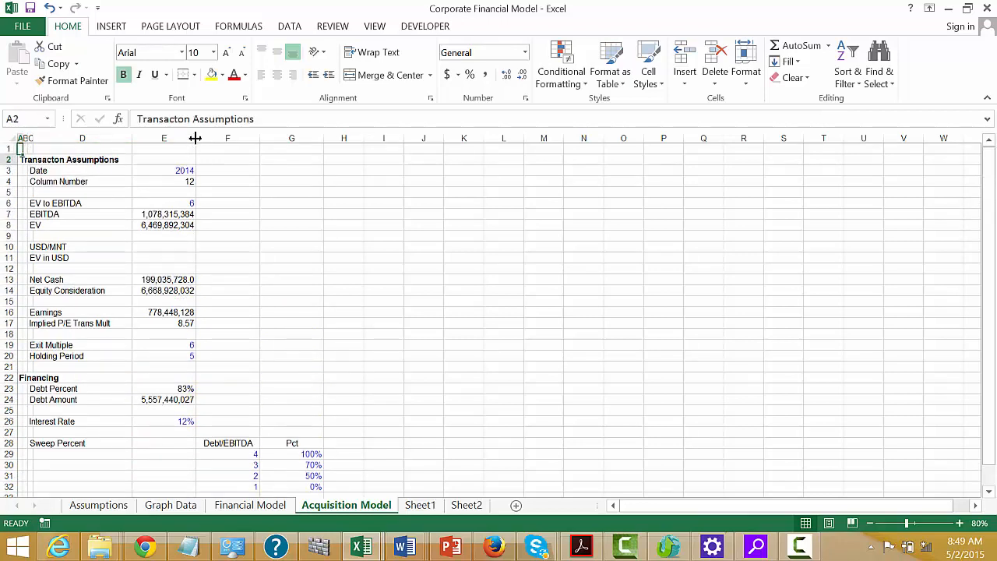
pyautogui.press('Down')
pyautogui.press('Down')
pyautogui.press('Down')
pyautogui.press('Down')
pyautogui.press('Down')
pyautogui.press('Down')
pyautogui.press('Down')
pyautogui.press('Down')
pyautogui.press('Down')
pyautogui.press('Down')
pyautogui.press('Down')
pyautogui.press('Down')
pyautogui.press('Down')
pyautogui.press('Down')
pyautogui.press('Down')
pyautogui.press('Down')
pyautogui.press('Down')
pyautogui.press('Down')
pyautogui.press('Down')
pyautogui.press('Down')
pyautogui.press('Down')
pyautogui.press('Down')
pyautogui.press('Down')
pyautogui.press('Down')
pyautogui.press('Down')
pyautogui.press('Down')
pyautogui.press('Down')
pyautogui.press('Down')
pyautogui.press('Down')
pyautogui.press('Down')
pyautogui.press('Down')
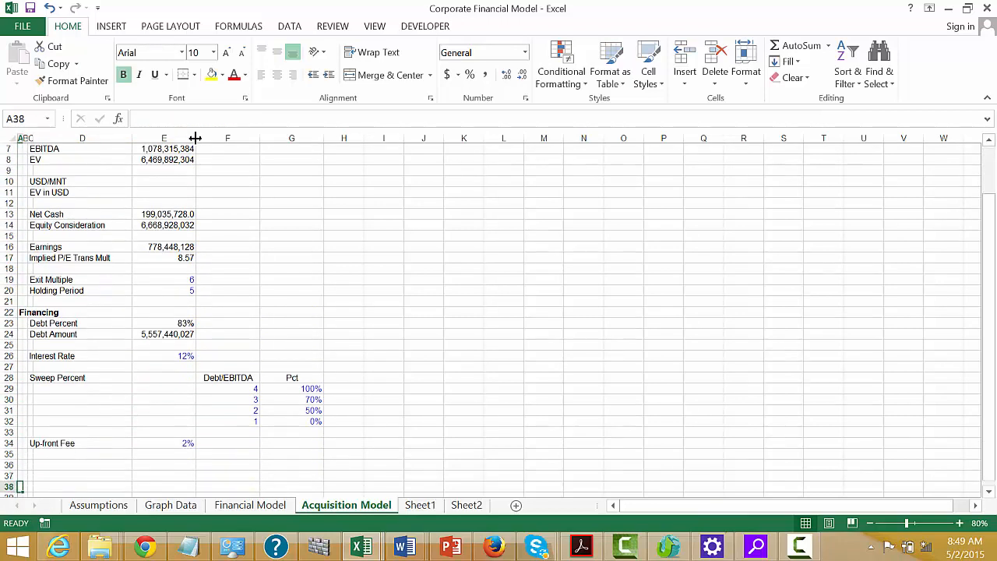
pyautogui.press('Up')
pyautogui.press('Up')
pyautogui.press('Up')
pyautogui.press('Up')
pyautogui.press('Up')
pyautogui.press('Up')
pyautogui.press('Up')
pyautogui.press('Up')
pyautogui.press('Up')
pyautogui.press('Down')
pyautogui.press('Down')
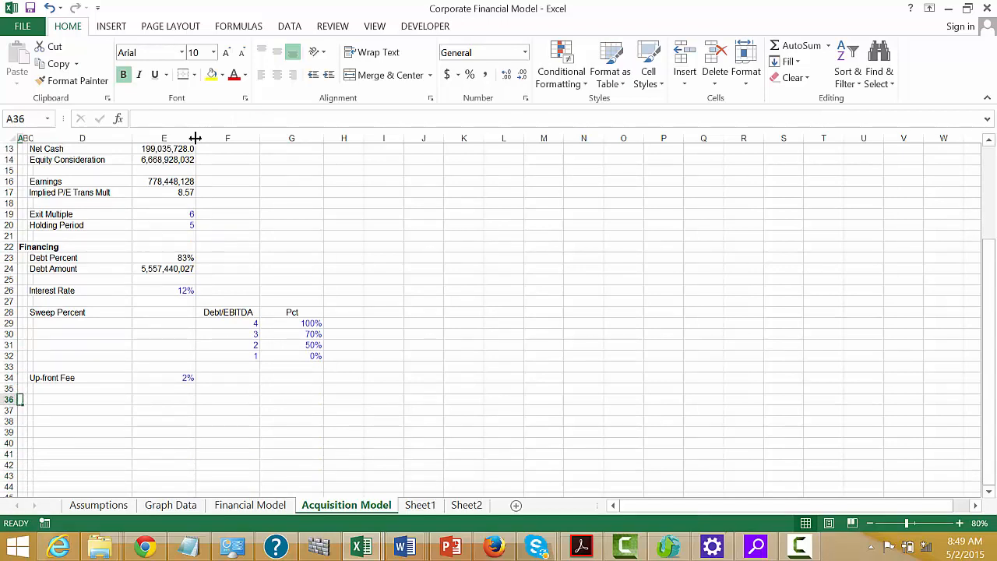
pyautogui.write('Ac')
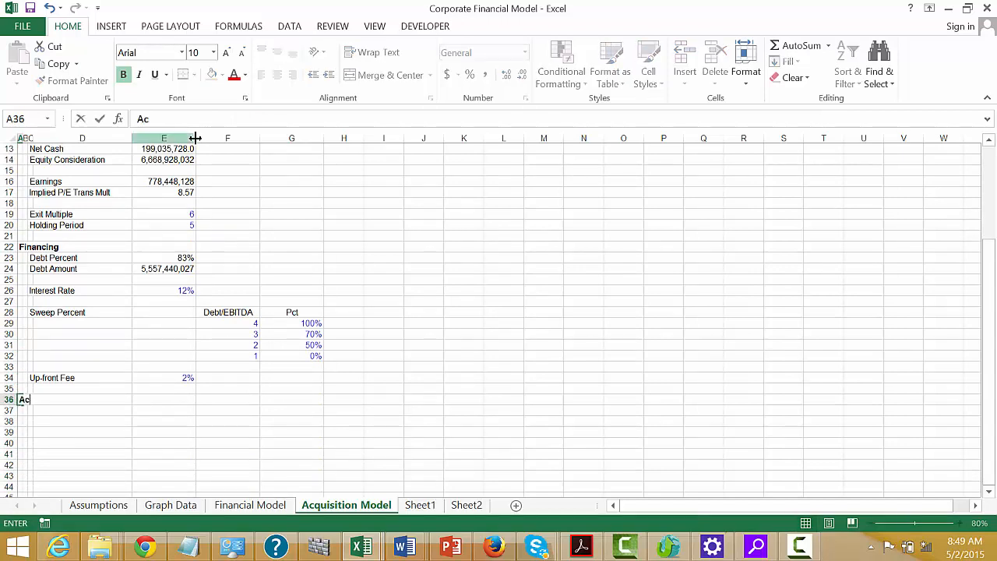
pyautogui.write('count Assump')
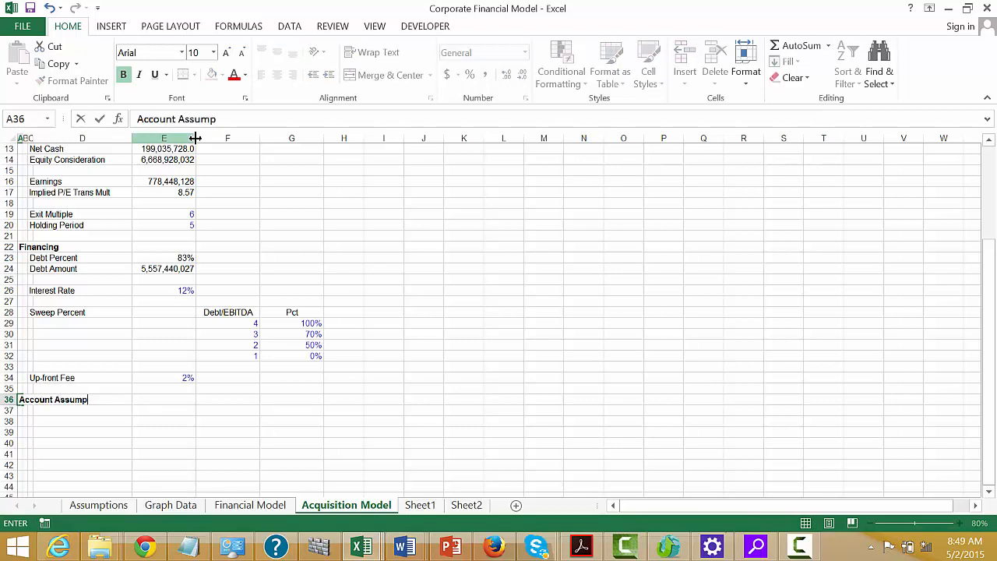
pyautogui.press('BackSpace')
pyautogui.press('BackSpace')
pyautogui.press('BackSpace')
pyautogui.press('BackSpace')
pyautogui.press('BackSpace')
pyautogui.press('BackSpace')
pyautogui.press('BackSpace')
pyautogui.press('BackSpace')
pyautogui.press('BackSpace')
pyautogui.press('BackSpace')
pyautogui.press('BackSpace')
pyautogui.press('BackSpace')
pyautogui.press('BackSpace')
pyautogui.press('BackSpace')
pyautogui.press('Escape')
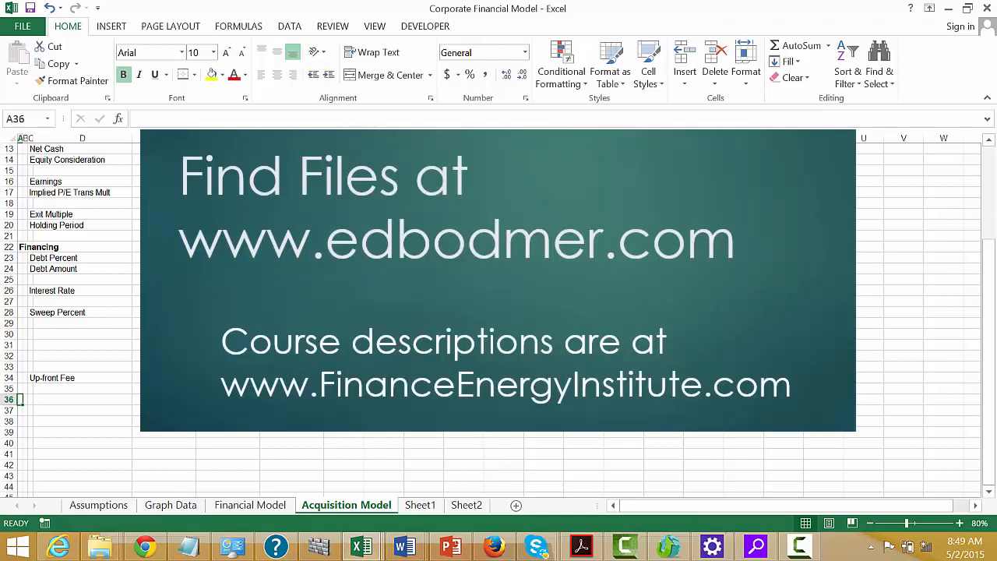
# Step: Look back over the Acquisition Model sheet from the empty rows below Up-front Fee up to the transaction assumptions
pyautogui.press('Up')
pyautogui.press('Up')
pyautogui.press('Up')
pyautogui.press('Up')
pyautogui.press('Up')
pyautogui.press('Up')
pyautogui.press('Up')
pyautogui.press('Up')
pyautogui.press('Up')
pyautogui.press('Up')
pyautogui.press('Up')
pyautogui.press('Up')
pyautogui.press('Up')
pyautogui.press('Up')
pyautogui.press('Up')
pyautogui.press('Up')
pyautogui.press('Up')
pyautogui.press('Up')
pyautogui.press('Up')
pyautogui.press('Up')
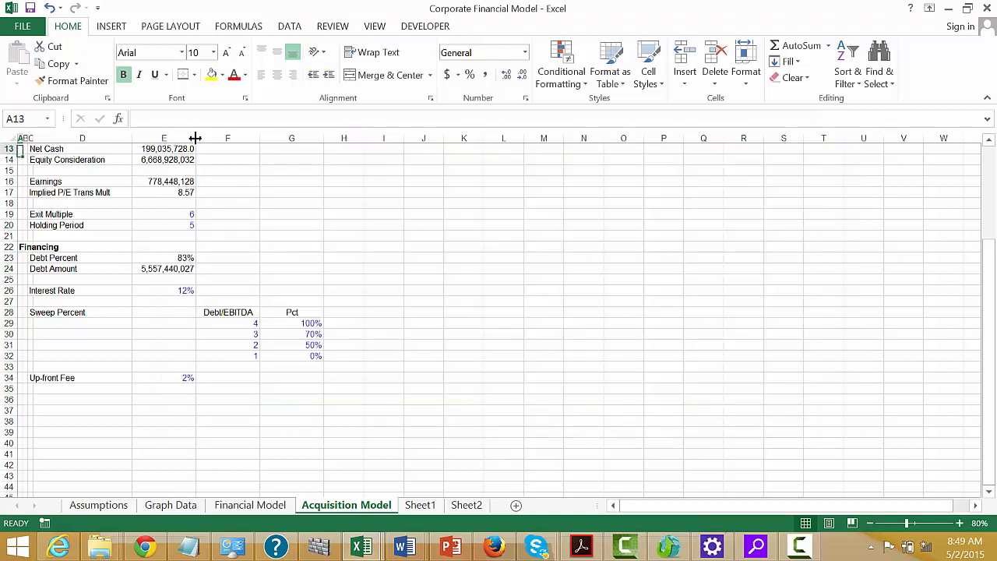
pyautogui.press('Down')
pyautogui.press('Down')
pyautogui.press('Down')
pyautogui.press('Down')
pyautogui.press('Down')
pyautogui.press('Down')
pyautogui.press('Down')
pyautogui.press('Down')
pyautogui.press('Down')
pyautogui.press('Down')
pyautogui.press('Down')
pyautogui.press('Down')
pyautogui.press('Down')
pyautogui.press('Down')
pyautogui.press('Down')
pyautogui.press('Down')
pyautogui.press('Down')
pyautogui.press('Down')
pyautogui.press('Down')
pyautogui.press('Down')
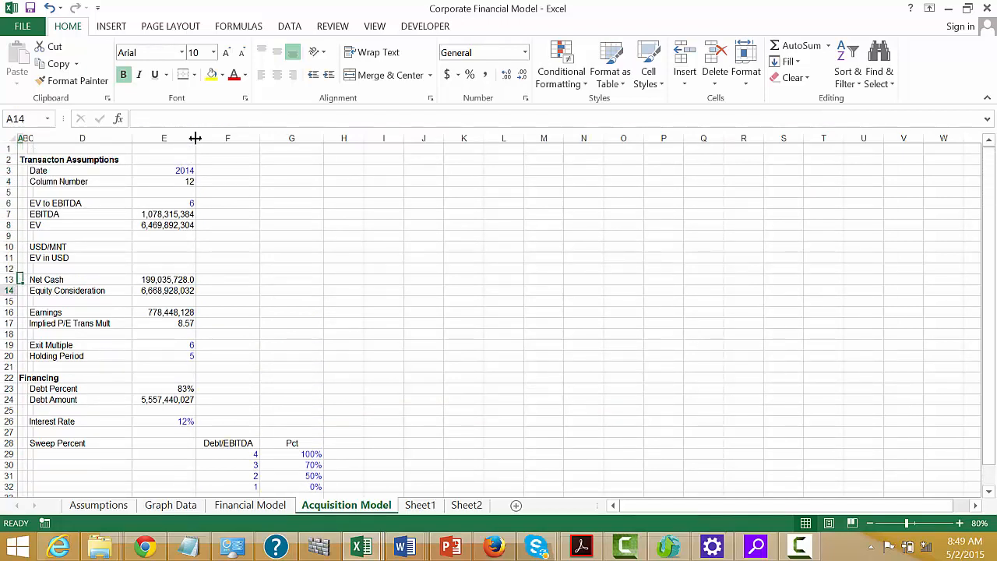
# Step: Enter the section heading "Sources and Uses" in A36 below the Up-front Fee row
pyautogui.press('Down')
pyautogui.press('Down')
pyautogui.press('Down')
pyautogui.press('Down')
pyautogui.press('Down')
pyautogui.press('Down')
pyautogui.press('Down')
pyautogui.press('Down')
pyautogui.press('Down')
pyautogui.press('Down')
pyautogui.press('Down')
pyautogui.press('Down')
pyautogui.press('Down')
pyautogui.press('Down')
pyautogui.press('Down')
pyautogui.press('Down')
pyautogui.press('Down')
pyautogui.press('Down')
pyautogui.press('Up')
pyautogui.press('Up')
pyautogui.press('Up')
pyautogui.press('Up')
pyautogui.press('Up')
pyautogui.press('Up')
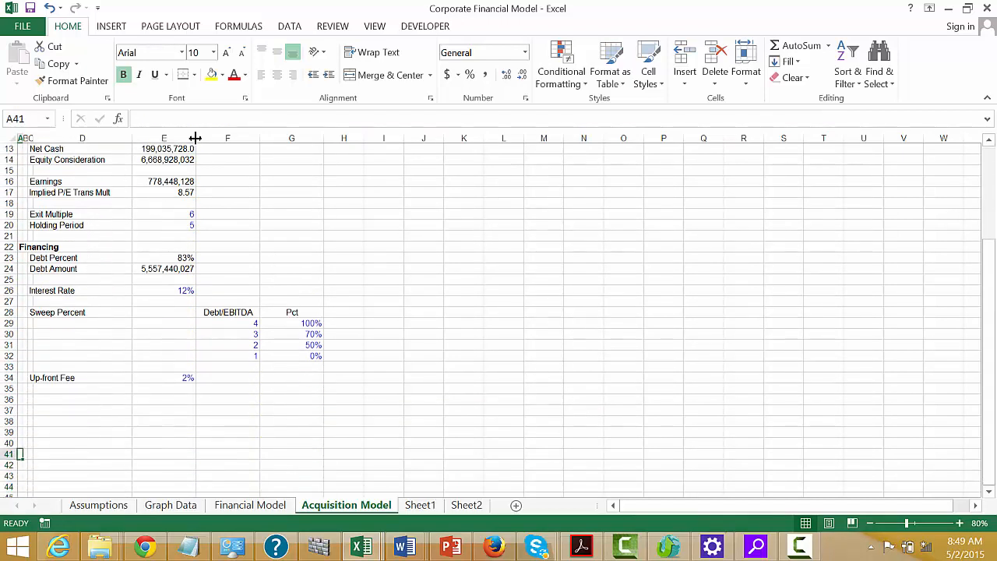
pyautogui.press('Up')
pyautogui.press('Up')
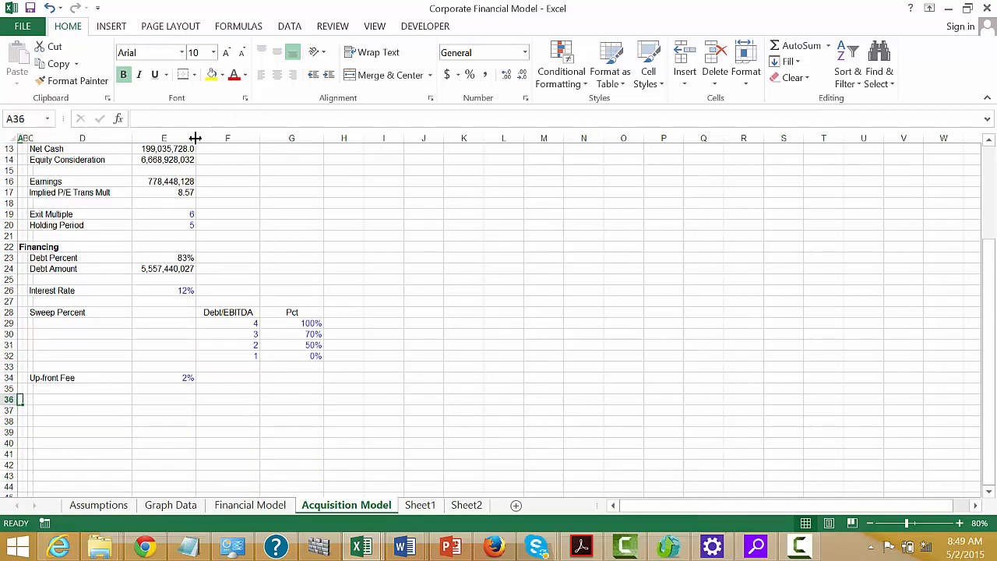
pyautogui.write('Source')
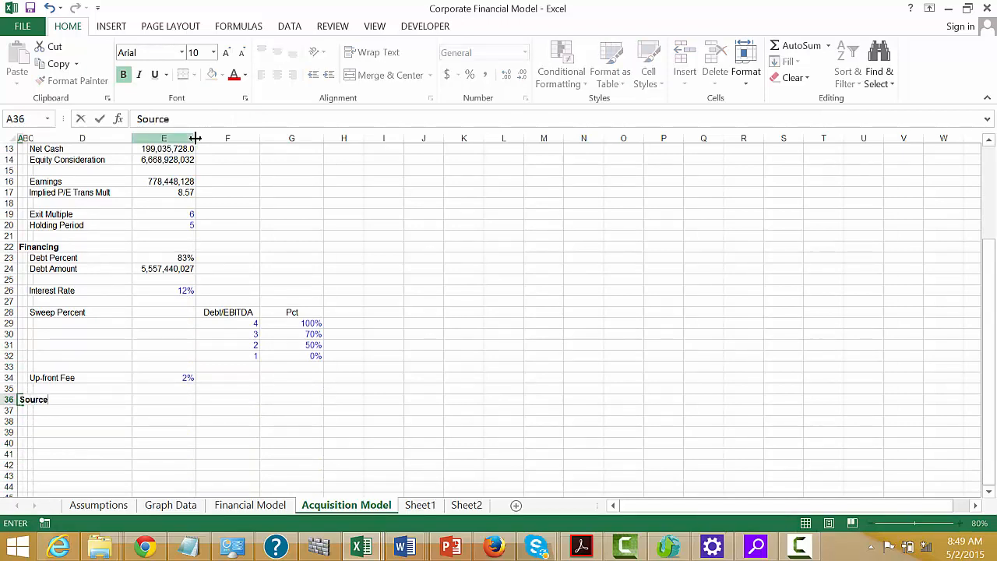
pyautogui.write('s and IU')
pyautogui.press('BackSpace')
pyautogui.write('Uses')
pyautogui.press('Return')
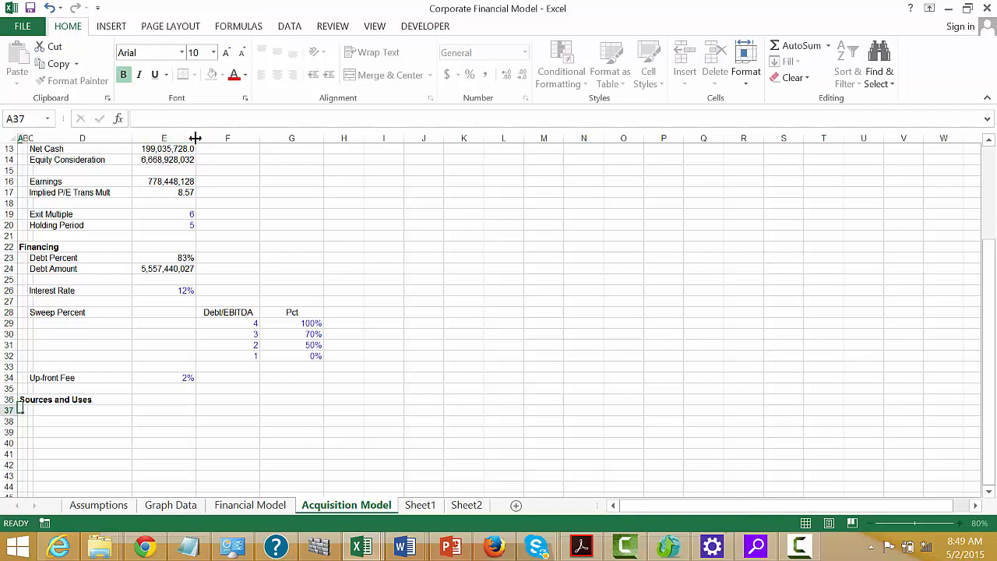
# Step: Enter the subheadings "Uses" in B37 and "Sources" in B41 of the Sources and Uses section
pyautogui.press('Tab')
pyautogui.write('Uses')
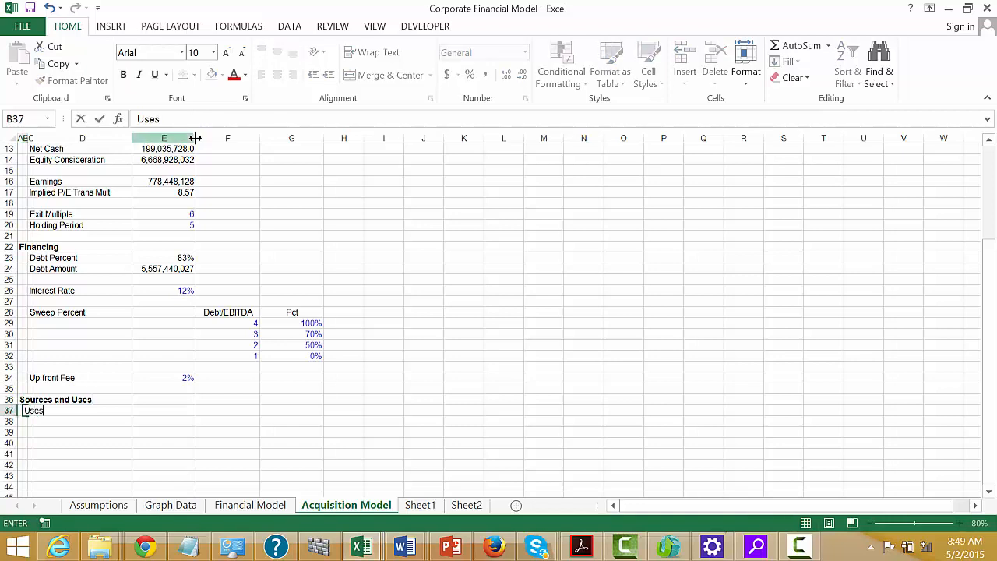
pyautogui.press('Return')
pyautogui.press('Return')
pyautogui.press('Return')
pyautogui.press('Return')
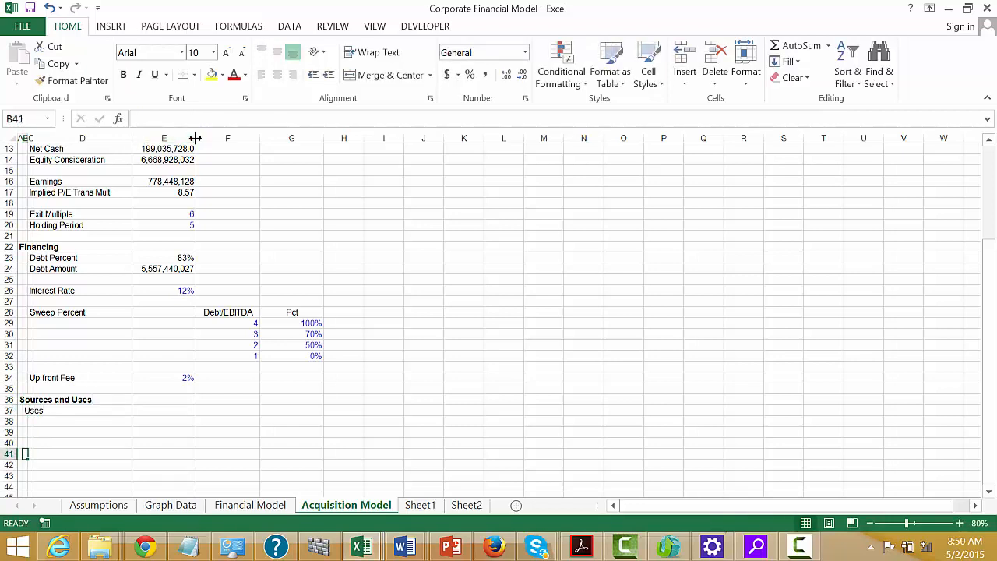
pyautogui.write('Sources')
pyautogui.press('Return')
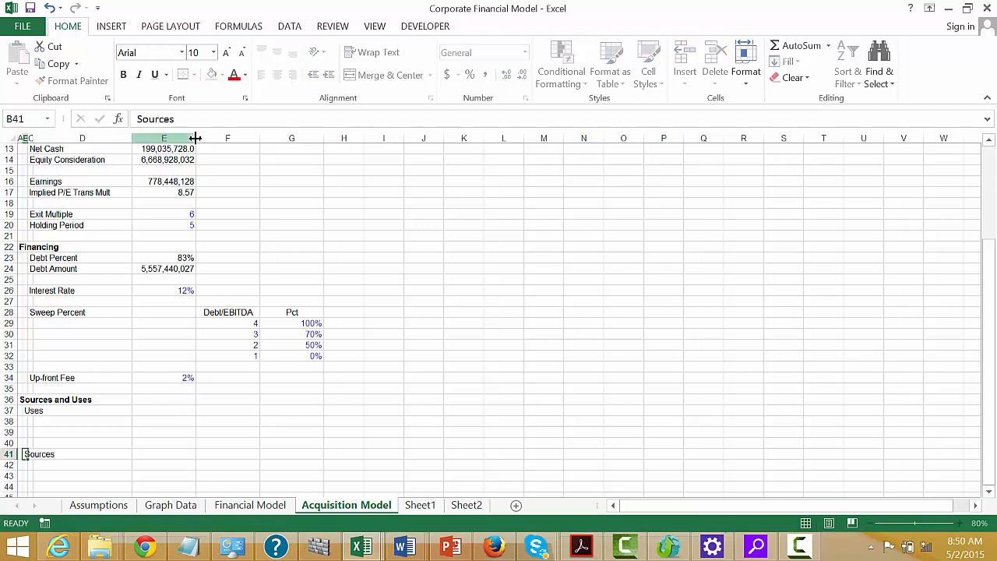
# Step: Enter the labels "Debt" in C42 and "Equity" in C43 under Sources
pyautogui.press('Return')
pyautogui.press('Return')
pyautogui.press('Up')
pyautogui.press('Up')
pyautogui.press('Right')
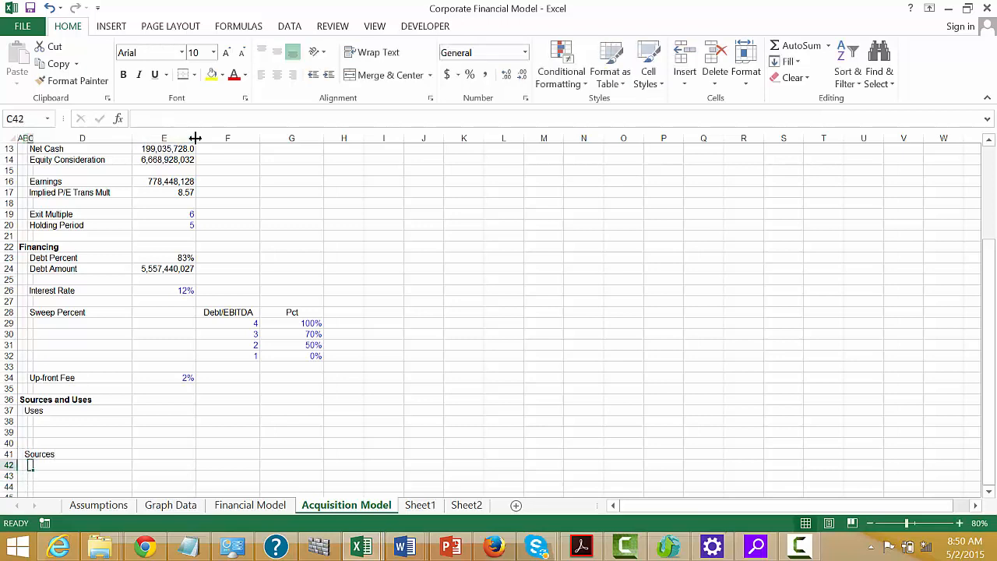
pyautogui.write('Debt')
pyautogui.press('Return')
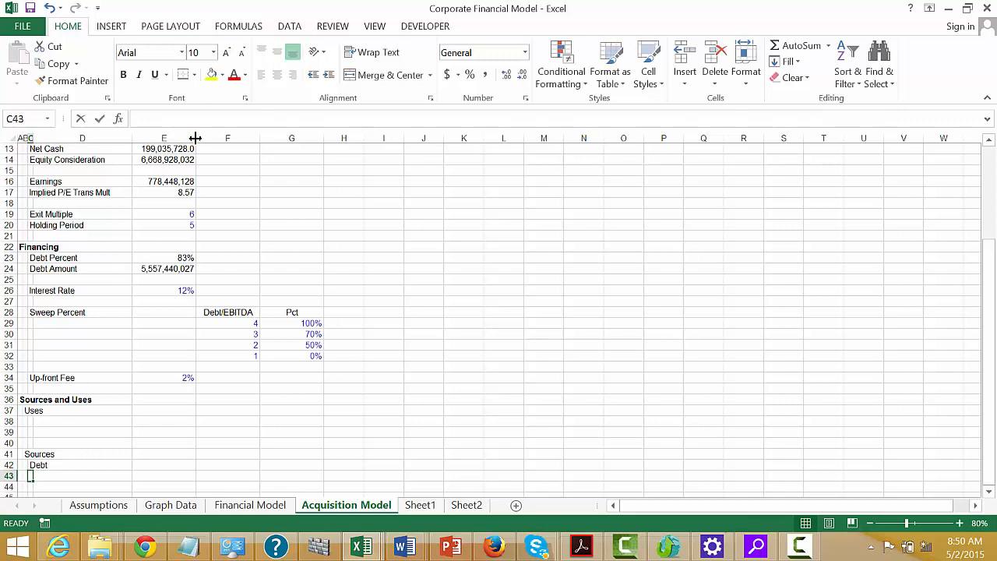
pyautogui.write('Equi')
pyautogui.press('Return')
pyautogui.press('Return')
pyautogui.press('Return')
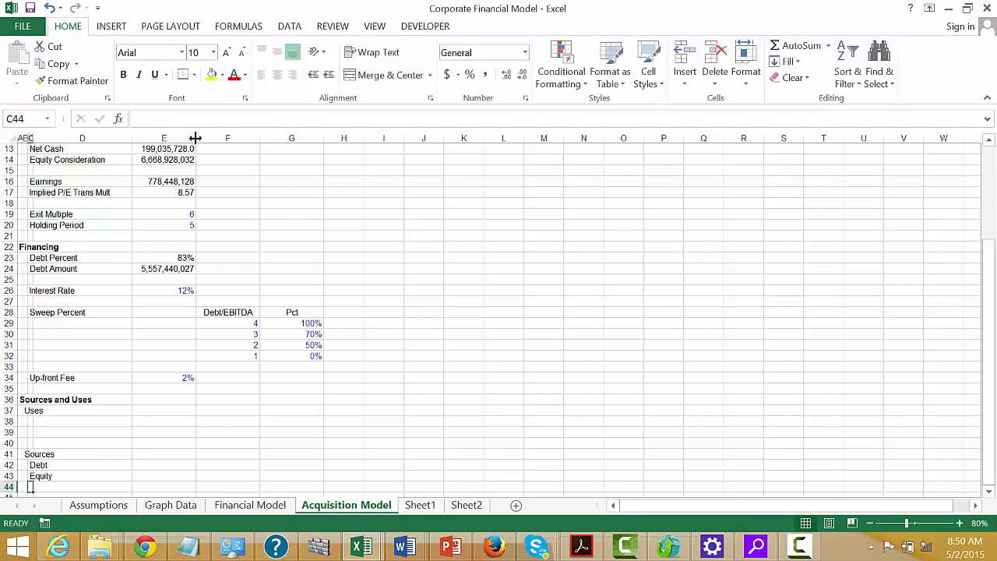
# Step: Enter the section heading "Goodwill Analysis" in A45
pyautogui.press('Left')
pyautogui.press('Left')
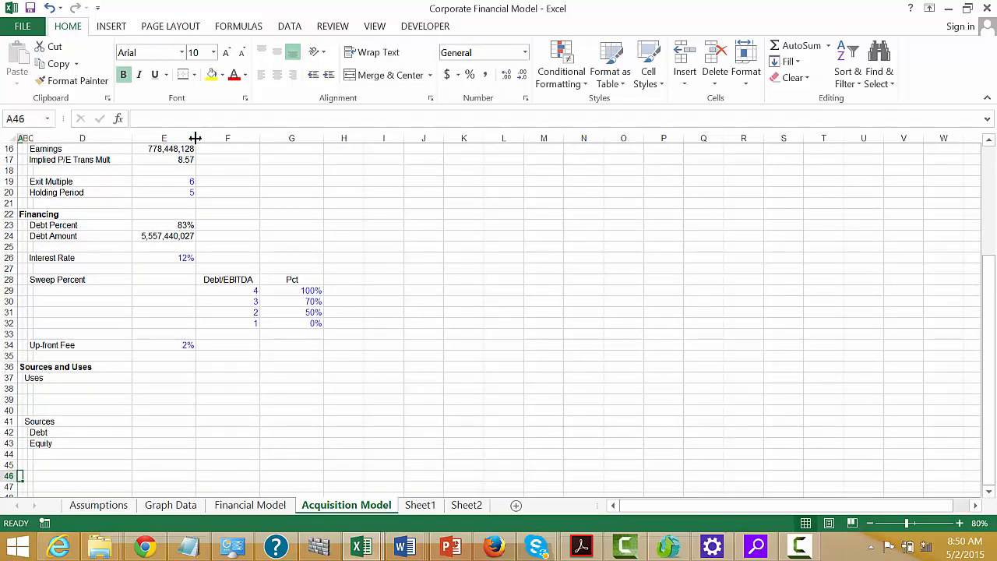
pyautogui.press('Down')
pyautogui.press('Down')
pyautogui.press('Down')
pyautogui.press('Up')
pyautogui.press('Up')
pyautogui.press('Up')
pyautogui.press('Up')
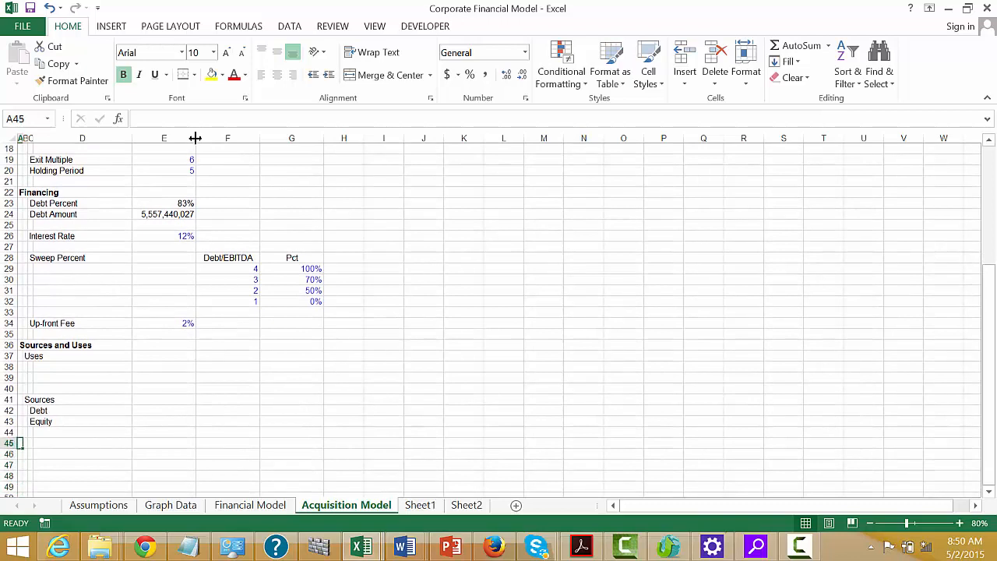
pyautogui.write('Go')
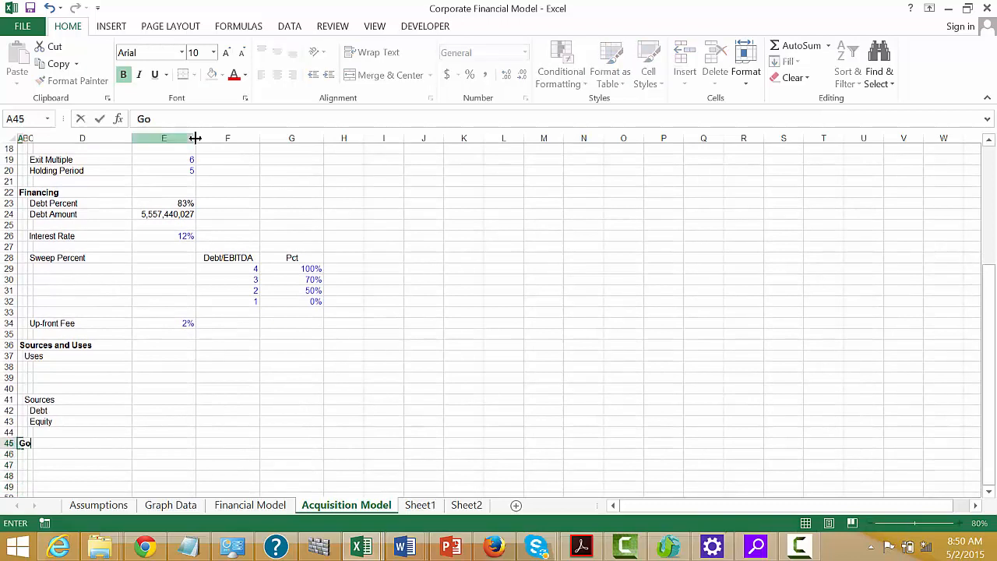
pyautogui.write('odwill')
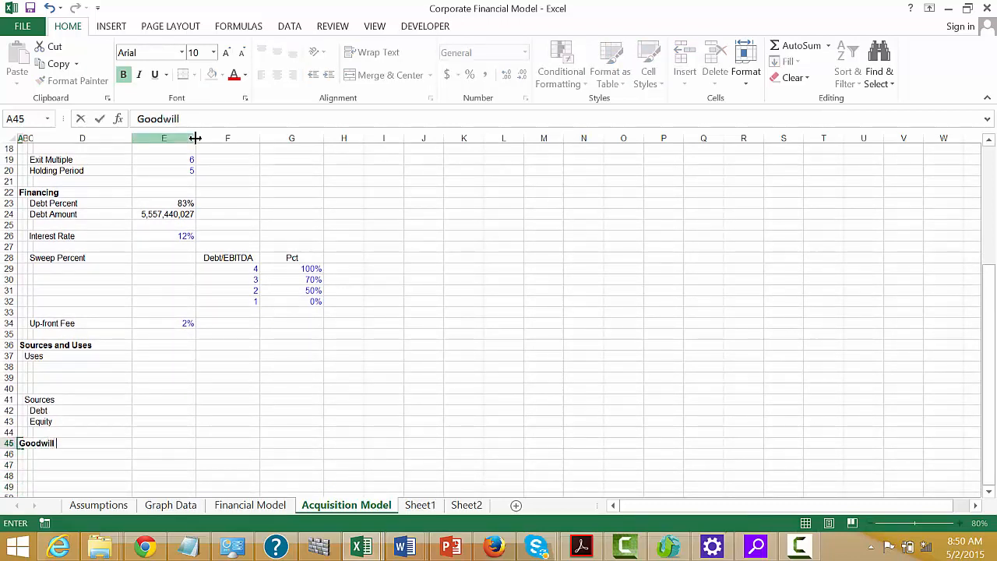
pyautogui.write(' Analysis')
pyautogui.press('Return')
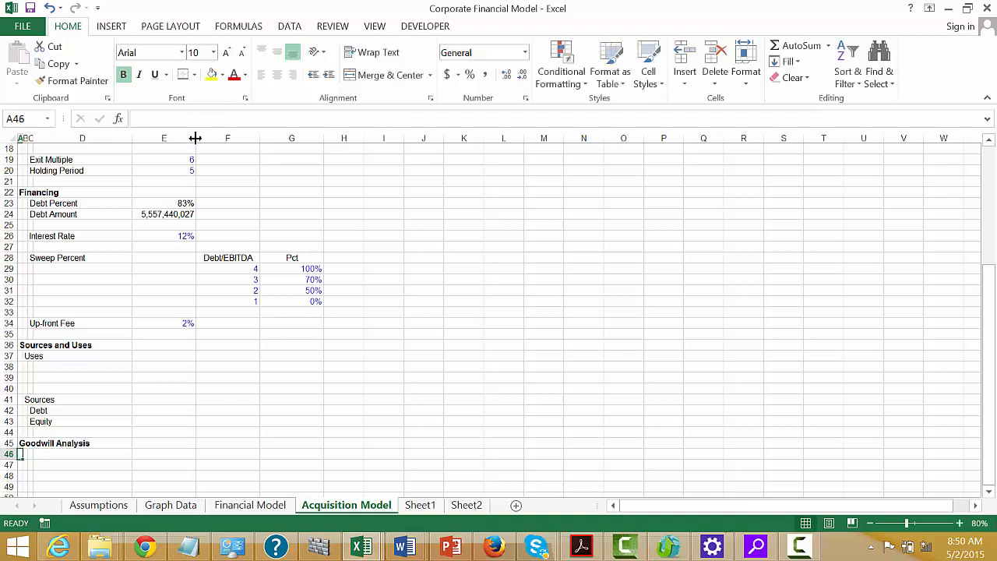
# Step: Enter the labels "Consideration", "Less: Existing Equity" and "Goodwill" in C46 to C48 under Goodwill Analysis
pyautogui.press('Right')
pyautogui.press('Right')
pyautogui.press('Left')
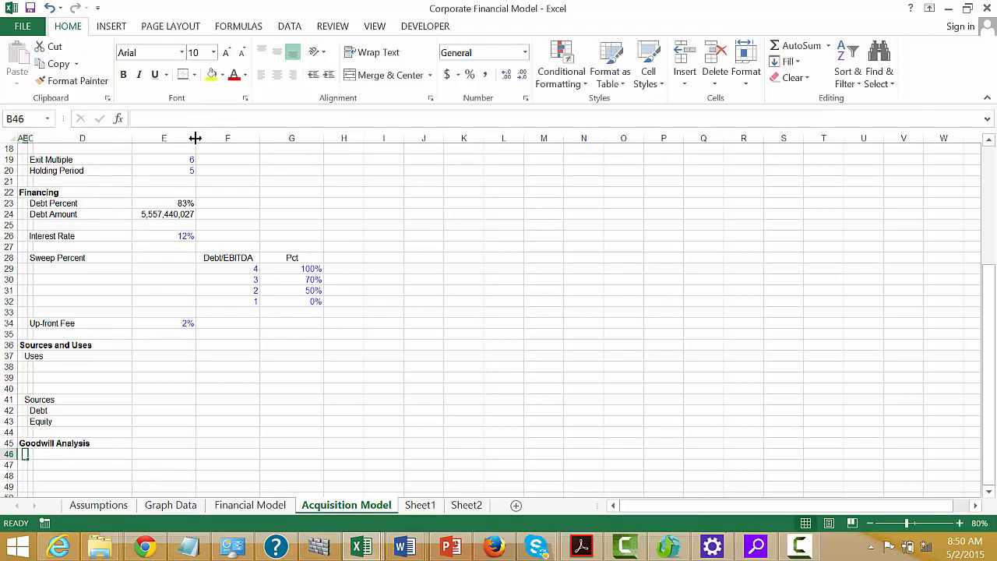
pyautogui.press('Right')
pyautogui.write('Co')
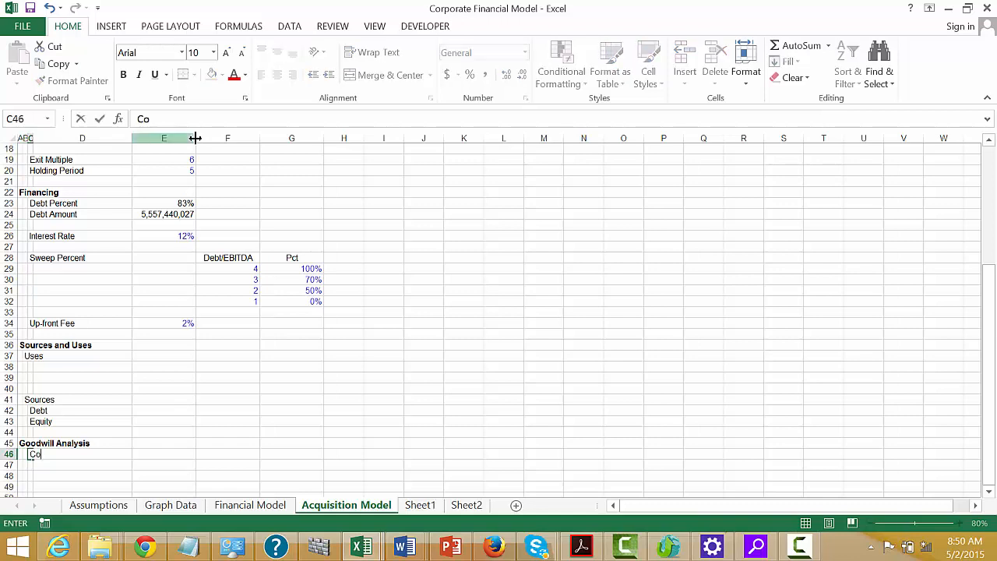
pyautogui.write('nsideration')
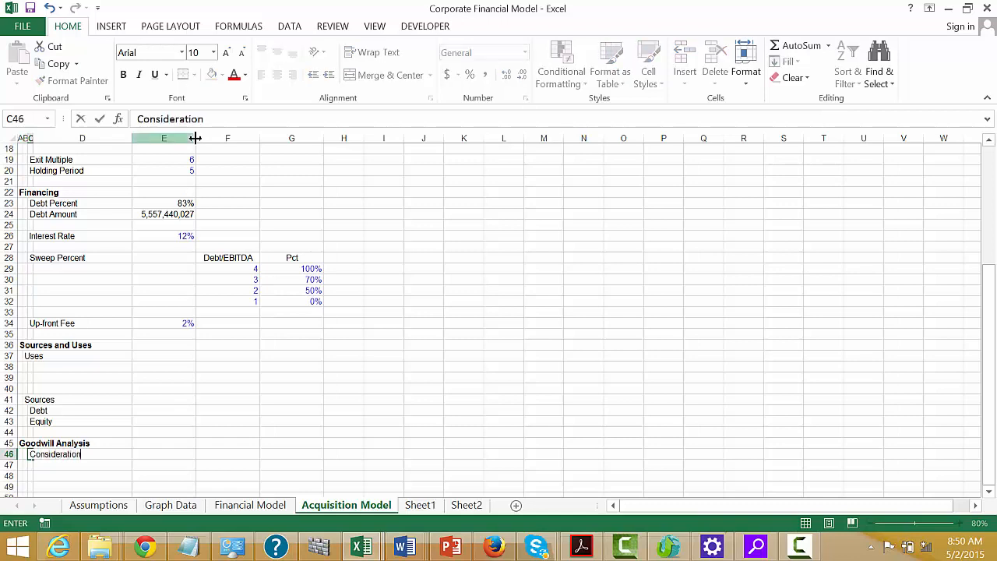
pyautogui.press('Return')
pyautogui.write('Less:')
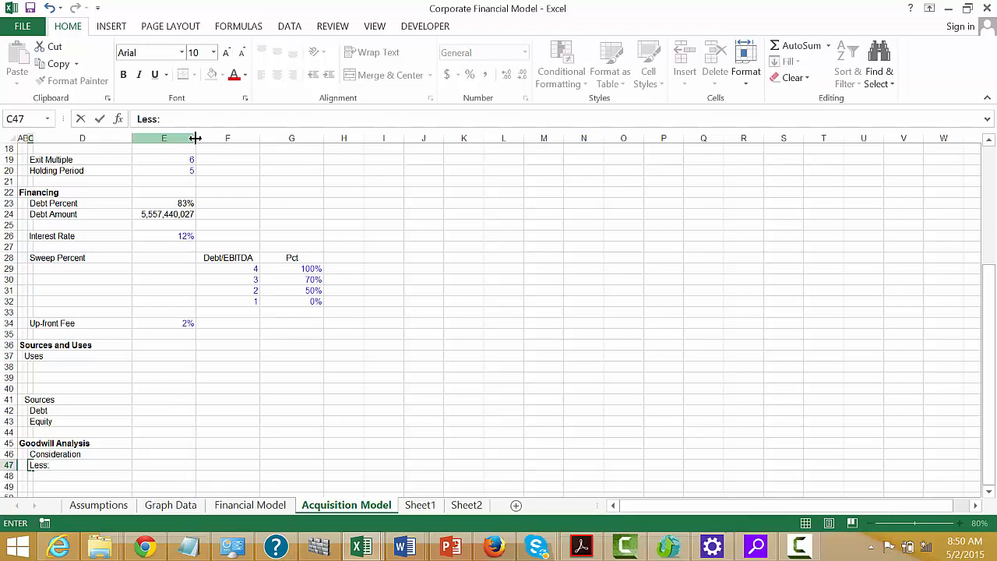
pyautogui.write('Existing Equity')
pyautogui.press('Return')
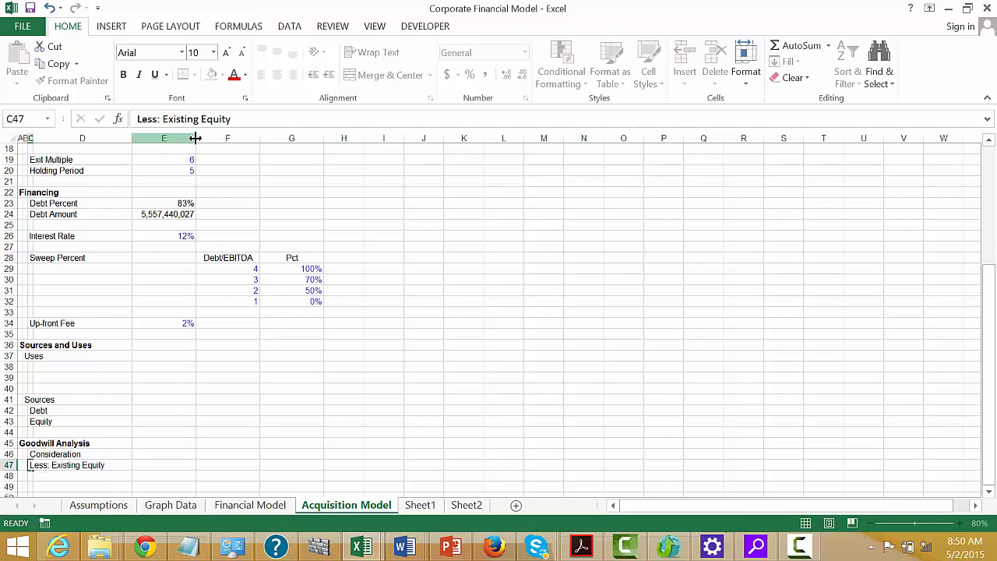
pyautogui.write('G')
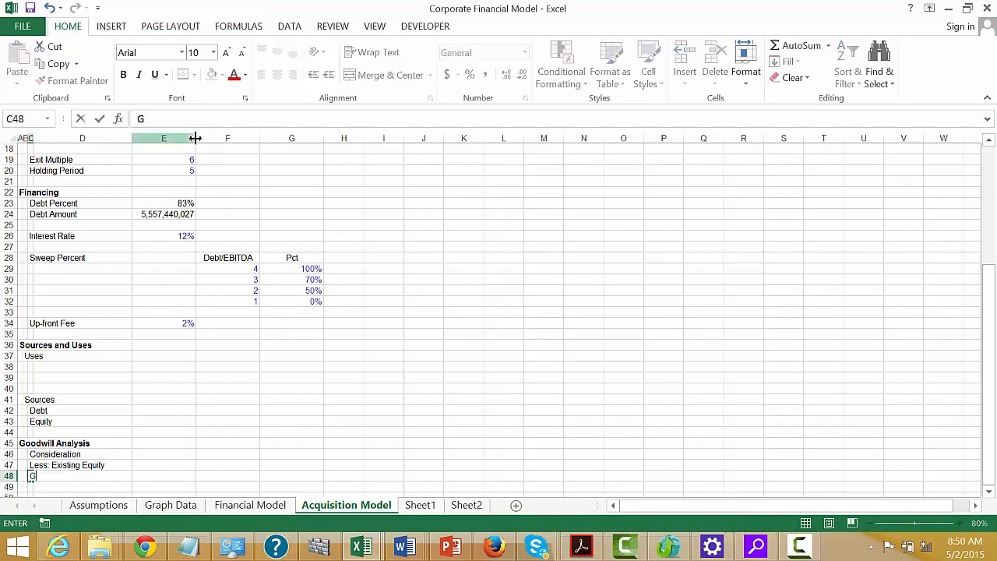
pyautogui.write('oodwill')
pyautogui.press('Return')
pyautogui.press('Return')
pyautogui.press('Return')
pyautogui.press('Return')
# Step: Review the Consideration, Less: Existing Equity and Goodwill rows of the Goodwill Analysis section
pyautogui.press('Left')
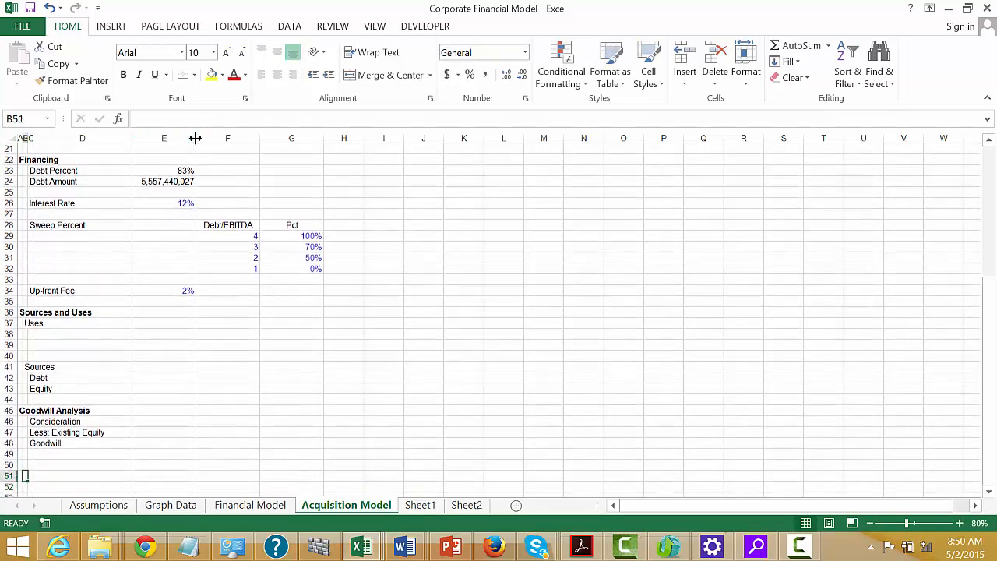
pyautogui.press('Up')
pyautogui.press('Up')
pyautogui.press('Up')
pyautogui.press('Up')
pyautogui.press('Right')
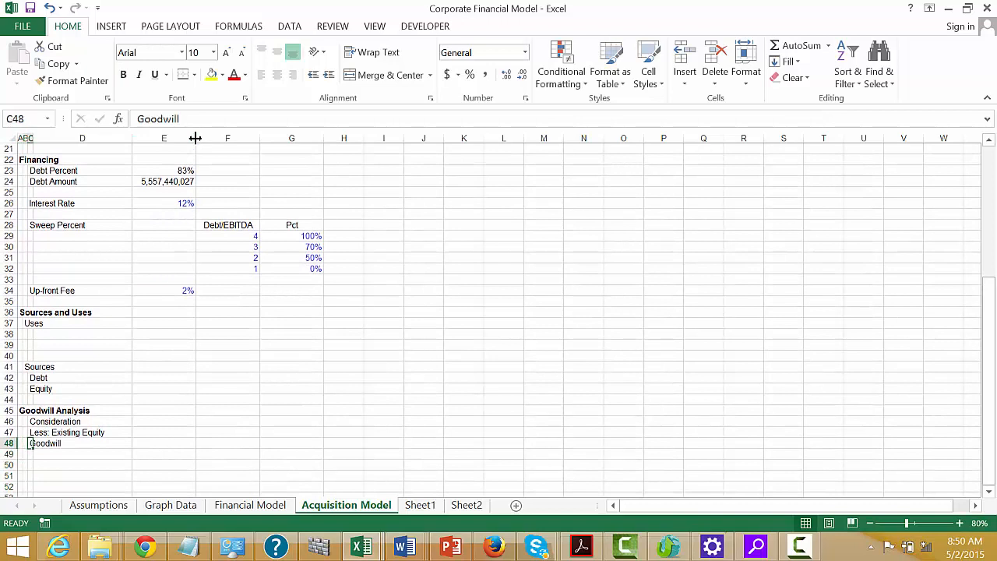
pyautogui.press('Up')
pyautogui.press('Down')
pyautogui.press('Up')
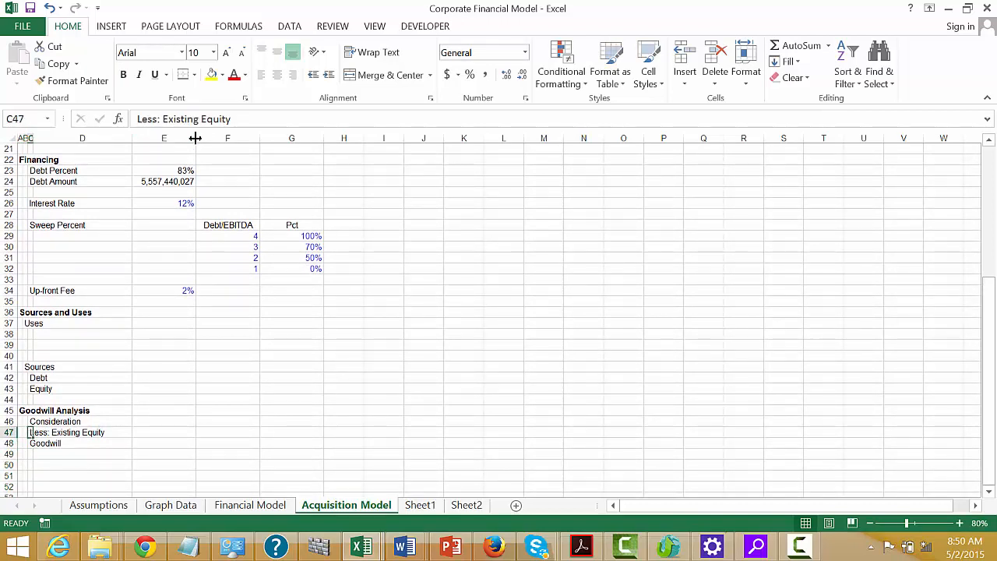
pyautogui.press('Up')
pyautogui.press('Down')
pyautogui.press('Down')
pyautogui.press('Down')
pyautogui.press('Up')
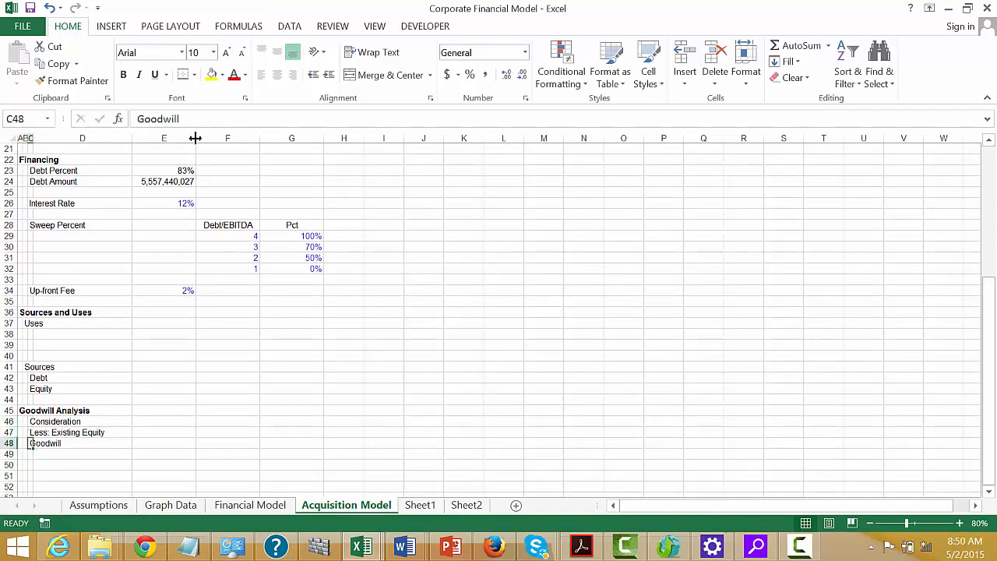
pyautogui.press('Up')
pyautogui.press('Up')
pyautogui.press('Down')
pyautogui.press('Down')
pyautogui.press('Down')
pyautogui.press('Down')
pyautogui.press('Left')
pyautogui.press('Left')
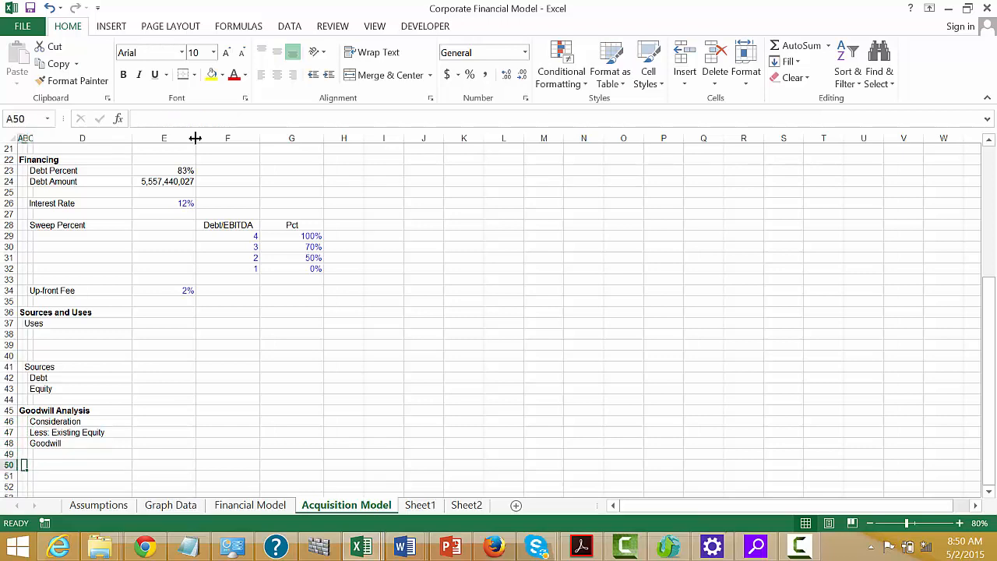
# Step: Look back over the sheet from the Goodwill Analysis section up to the transaction assumptions and down to the Financing heading
pyautogui.press('Up')
pyautogui.press('Up')
pyautogui.press('Up')
pyautogui.press('Up')
pyautogui.press('Up')
pyautogui.press('Up')
pyautogui.press('Up')
pyautogui.press('Up')
pyautogui.press('Up')
pyautogui.press('Up')
pyautogui.press('Up')
pyautogui.press('Up')
pyautogui.press('Up')
pyautogui.press('Up')
pyautogui.press('Up')
pyautogui.press('Up')
pyautogui.press('Up')
pyautogui.press('Up')
pyautogui.press('Up')
pyautogui.press('Up')
pyautogui.press('Up')
pyautogui.press('Up')
pyautogui.press('Up')
pyautogui.press('Up')
pyautogui.press('Up')
pyautogui.press('Up')
pyautogui.press('Up')
pyautogui.press('Up')
pyautogui.press('Up')
pyautogui.press('Up')
pyautogui.press('Up')
pyautogui.press('Up')
pyautogui.press('Up')
pyautogui.press('Up')
pyautogui.press('Up')
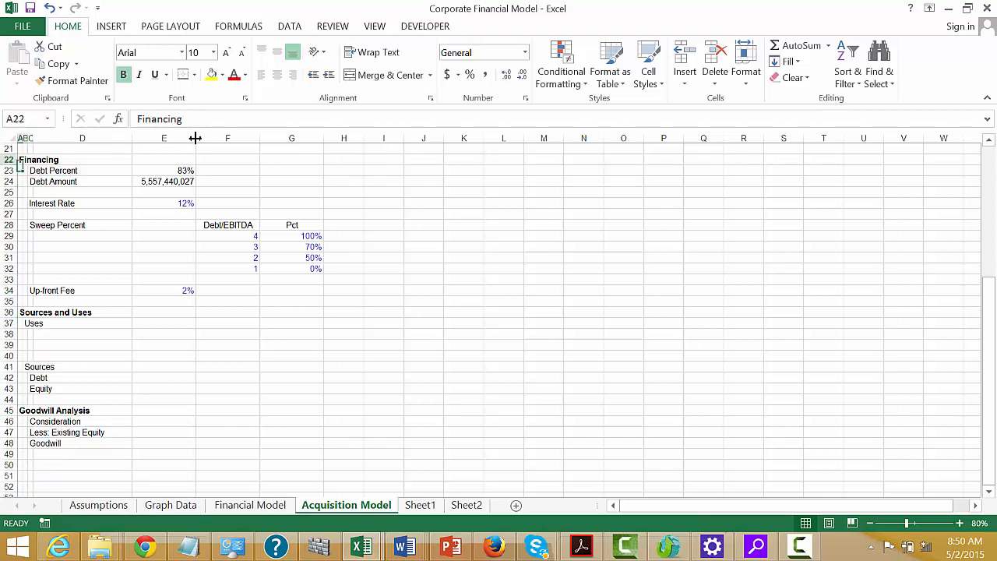
pyautogui.press('Down')
pyautogui.press('Down')
pyautogui.press('Down')
pyautogui.press('Down')
pyautogui.press('Down')
pyautogui.press('Down')
pyautogui.press('Down')
pyautogui.press('Down')
pyautogui.press('Down')
pyautogui.press('Down')
pyautogui.press('Down')
pyautogui.press('Down')
pyautogui.press('Down')
pyautogui.press('Down')
pyautogui.press('Down')
pyautogui.press('Down')
pyautogui.press('Down')
pyautogui.press('Down')
pyautogui.press('Down')
pyautogui.press('Down')
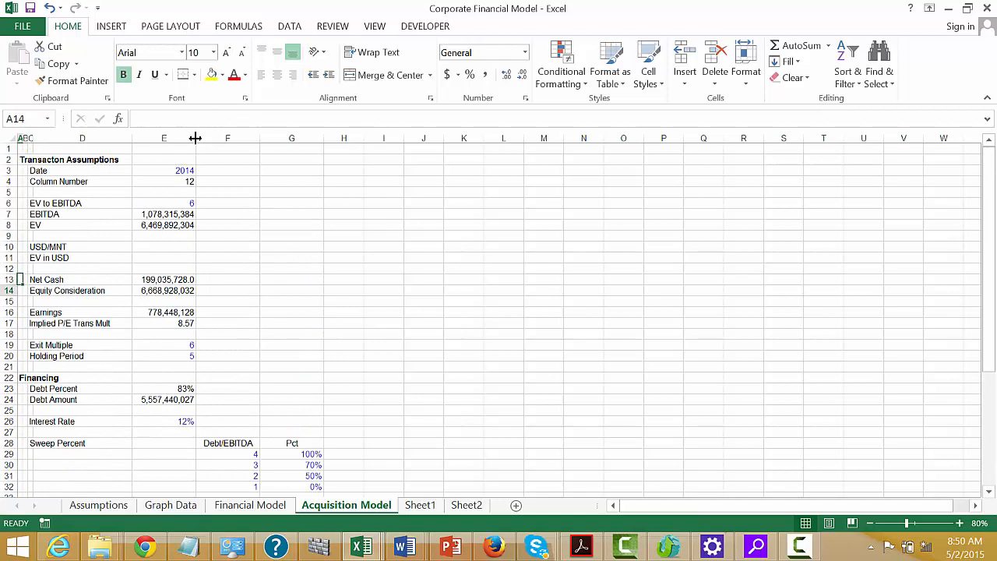
pyautogui.press('Up')
pyautogui.press('Up')
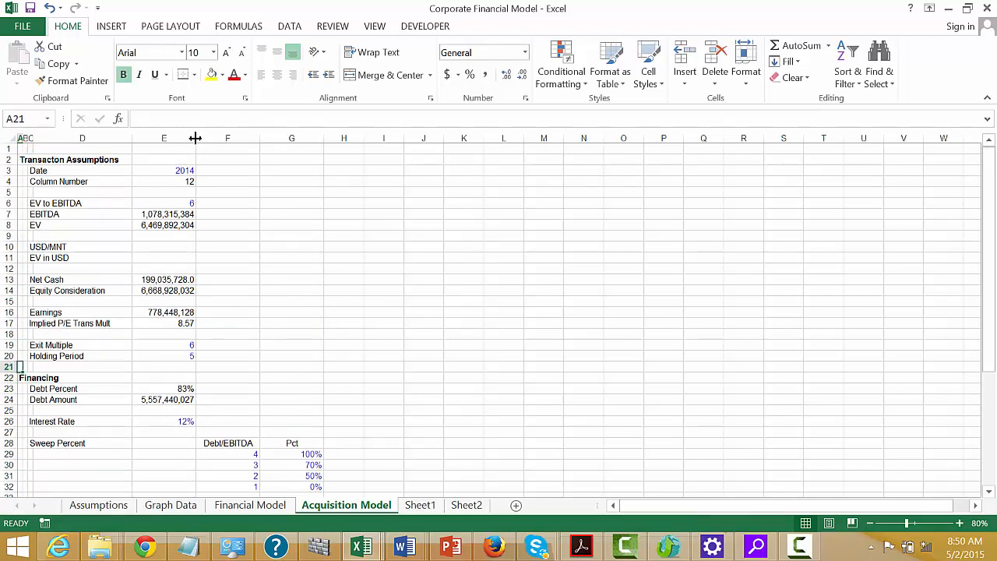
# Step: Insert two blank rows at row 21, above the Financing section
pyautogui.hotkey('shift', 'space')
pyautogui.hotkey('ctrl', 'shift', '+')
pyautogui.hotkey('ctrl', 'shift', '+')
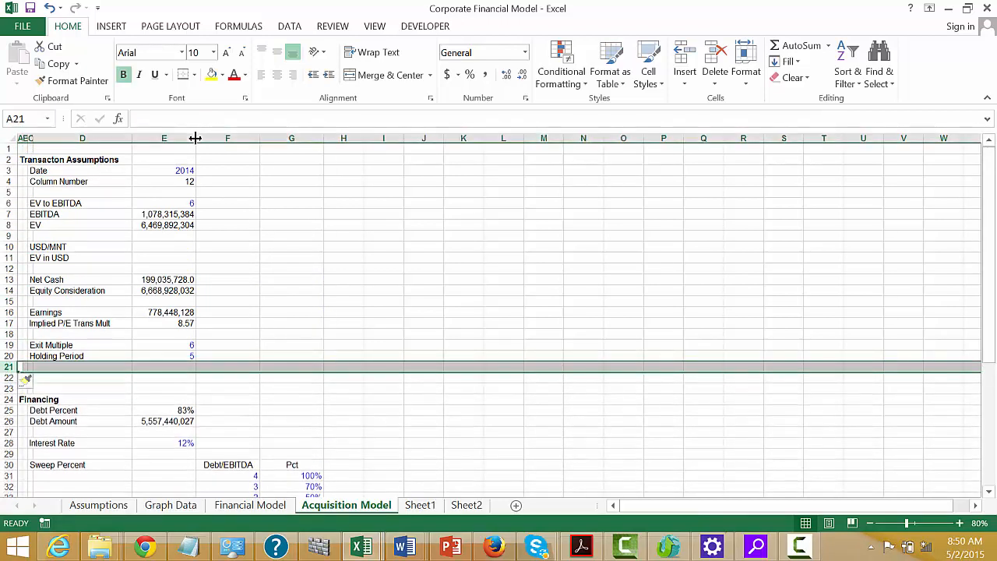
# Step: Enter the label "Advisory Fee" in C22, below the Holding Period row
pyautogui.press('Down')
pyautogui.press('Right')
pyautogui.press('Right')
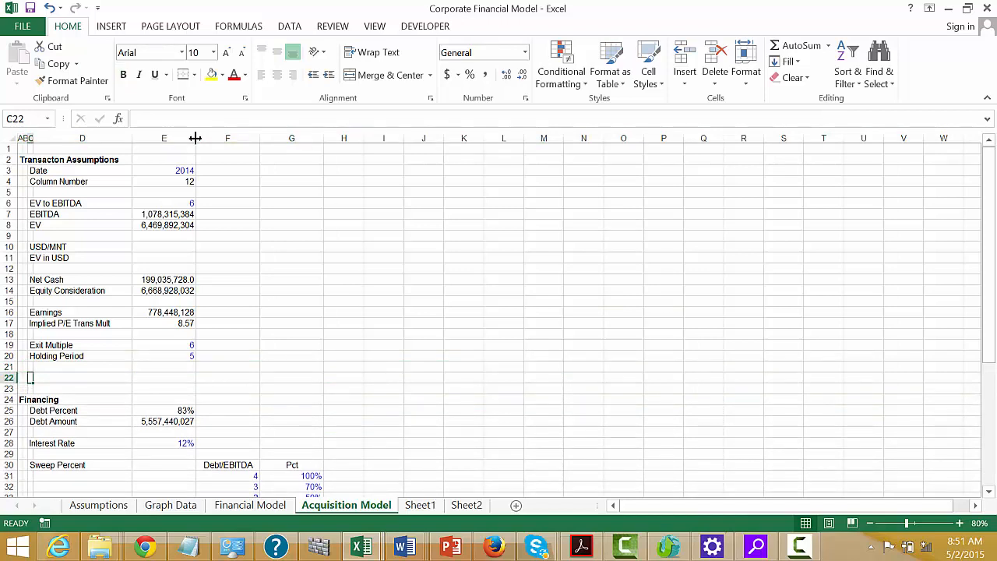
pyautogui.write('Advisory')
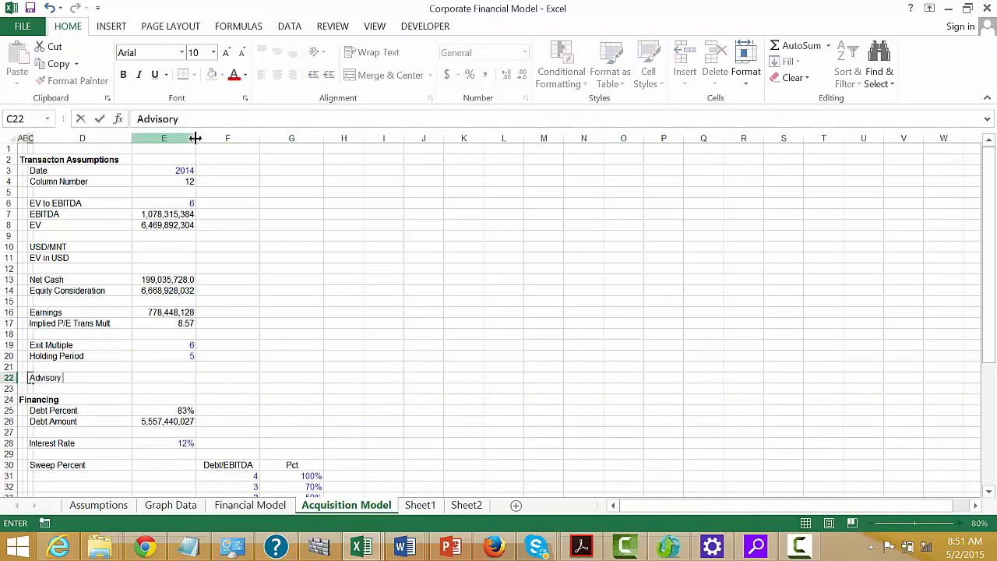
pyautogui.write(' Fee')
pyautogui.hotkey('ctrl', 'Return')
# Step: Set the Advisory Fee in E22 to 1.5%
pyautogui.press('Right')
pyautogui.press('Right')
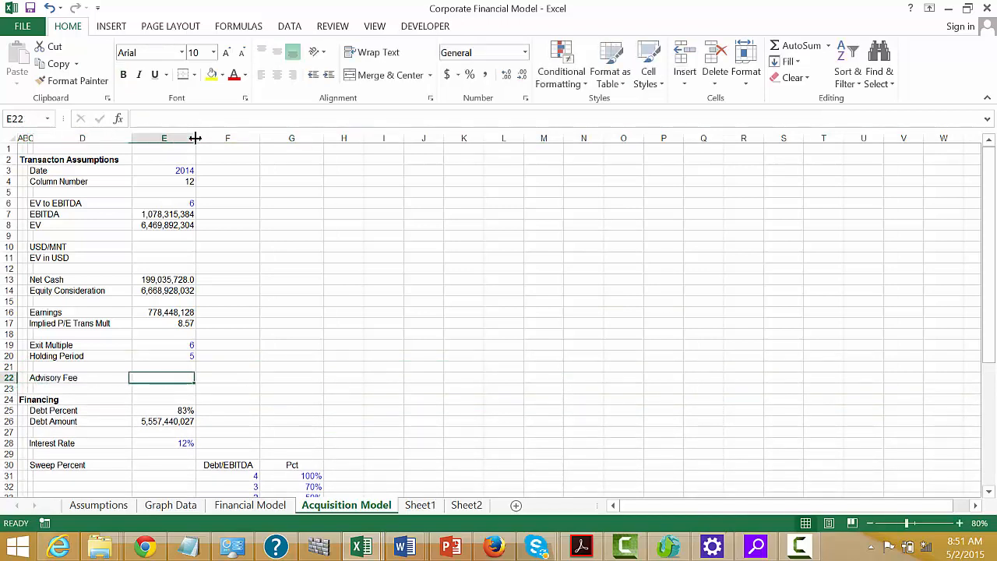
pyautogui.write('1.55')
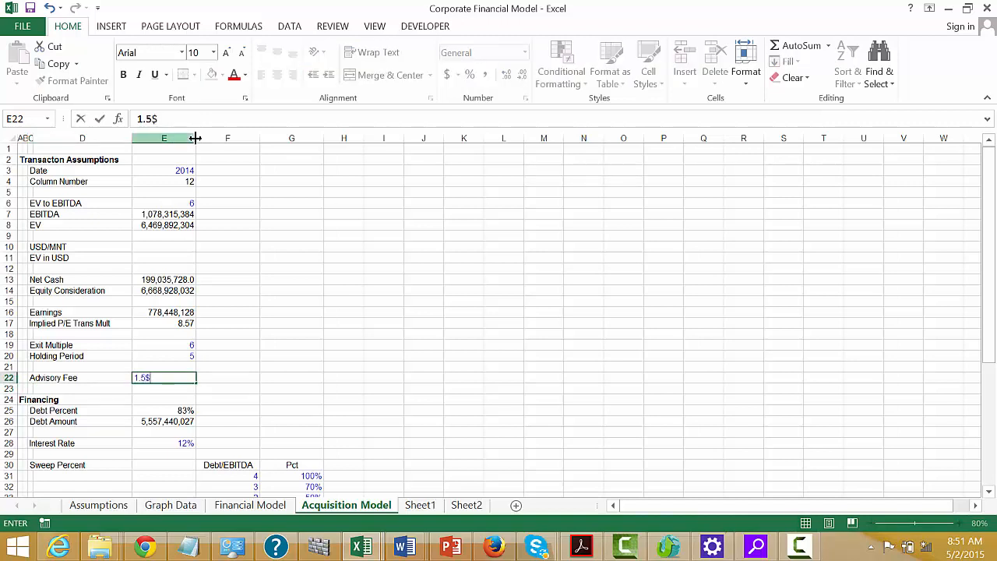
pyautogui.press('BackSpace')
pyautogui.write('%')
pyautogui.press('Return')
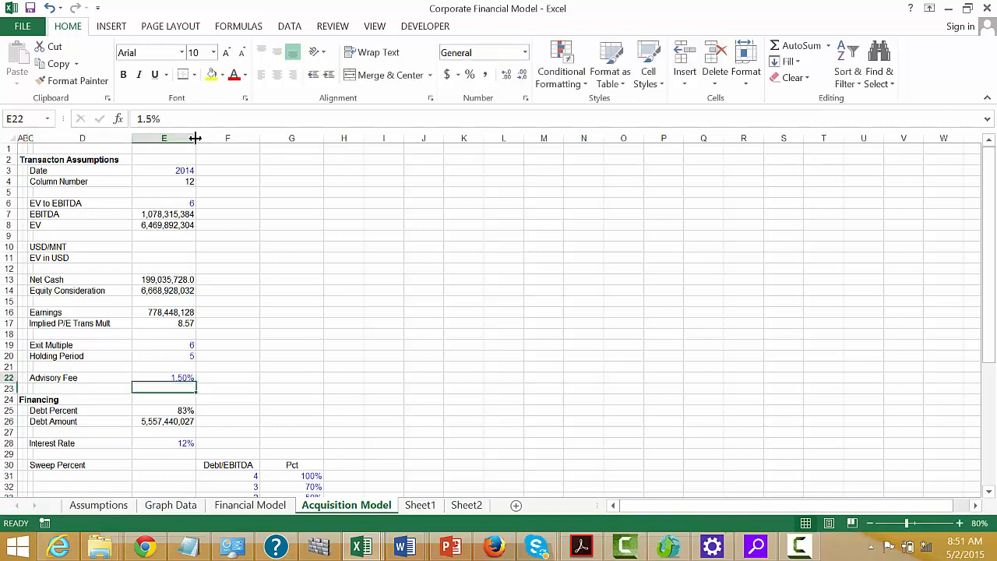
# Step: Look back over the transaction assumptions from Advisory Fee up to Equity Consideration
pyautogui.press('Up')
pyautogui.press('Up')
pyautogui.press('Up')
pyautogui.press('Up')
pyautogui.press('Up')
pyautogui.press('Up')
pyautogui.press('Up')
pyautogui.press('Up')
pyautogui.press('Down')
pyautogui.press('Up')
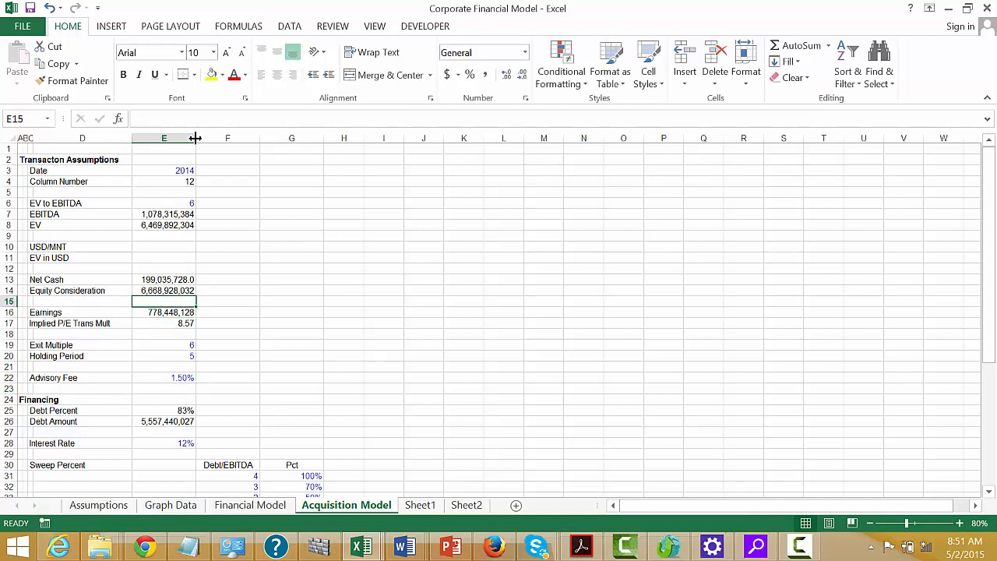
# Step: Enter the section heading "Synergies" in A52, below the Goodwill Analysis section
pyautogui.press('Down')
pyautogui.press('Down')
pyautogui.press('Down')
pyautogui.press('Down')
pyautogui.press('Down')
pyautogui.press('Down')
pyautogui.press('Down')
pyautogui.press('Down')
pyautogui.press('Down')
pyautogui.press('Down')
pyautogui.press('Down')
pyautogui.press('Down')
pyautogui.press('Down')
pyautogui.press('Down')
pyautogui.press('Down')
pyautogui.press('Down')
pyautogui.press('Down')
pyautogui.press('Down')
pyautogui.press('Down')
pyautogui.press('Down')
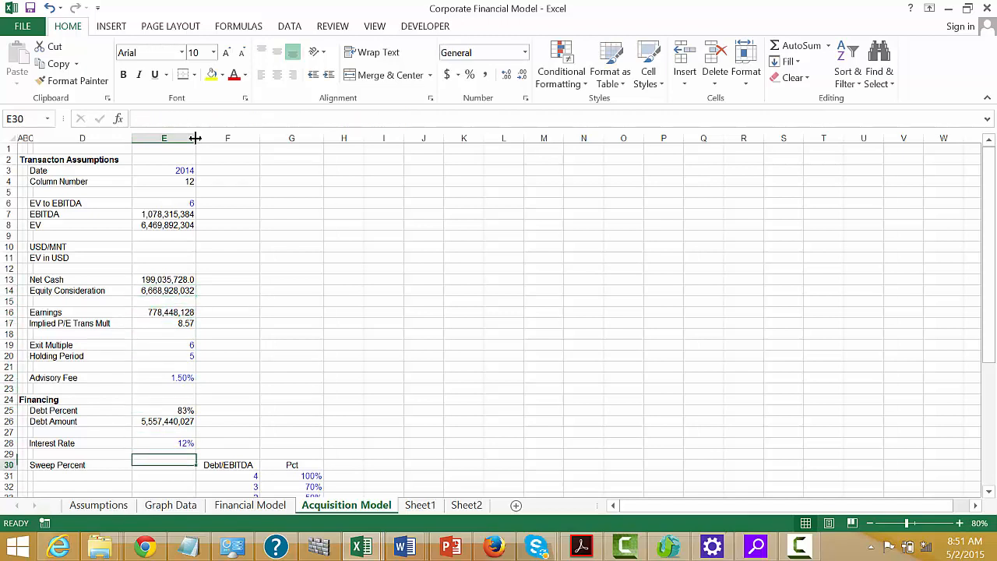
pyautogui.press('Down')
pyautogui.press('Down')
pyautogui.press('Down')
pyautogui.press('Down')
pyautogui.press('Down')
pyautogui.press('Down')
pyautogui.press('Down')
pyautogui.press('Down')
pyautogui.press('Down')
pyautogui.press('Down')
pyautogui.press('Down')
pyautogui.press('Down')
pyautogui.press('Down')
pyautogui.press('Down')
pyautogui.press('Down')
pyautogui.press('Down')
pyautogui.press('Down')
pyautogui.press('Down')
pyautogui.press('Down')
pyautogui.press('Up')
pyautogui.press('Up')
pyautogui.press('Up')
pyautogui.press('Up')
pyautogui.press('Up')
pyautogui.press('Up')
pyautogui.press('Up')
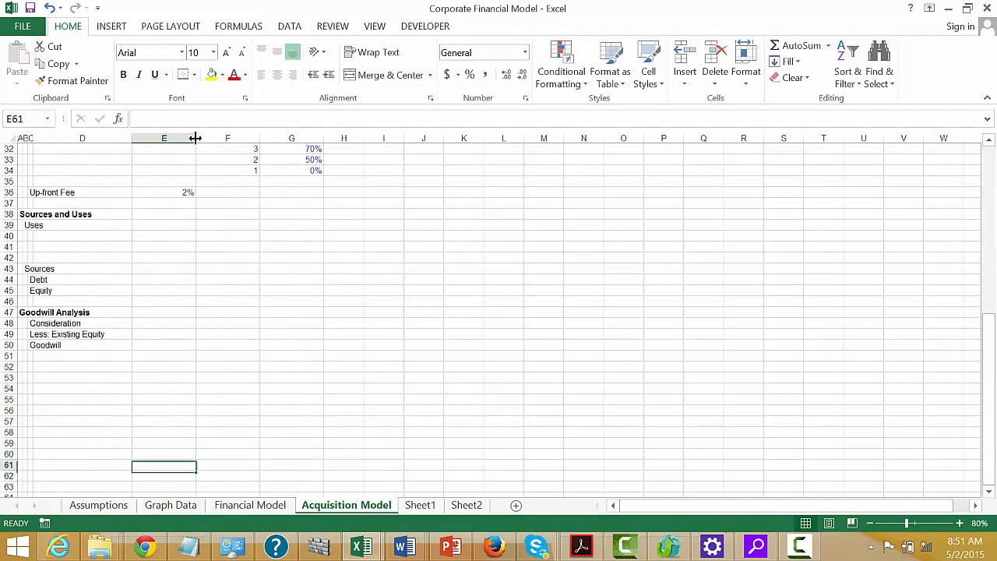
pyautogui.press('Left')
pyautogui.press('Left')
pyautogui.press('Left')
pyautogui.press('Left')
pyautogui.press('Up')
pyautogui.press('Up')
pyautogui.press('Up')
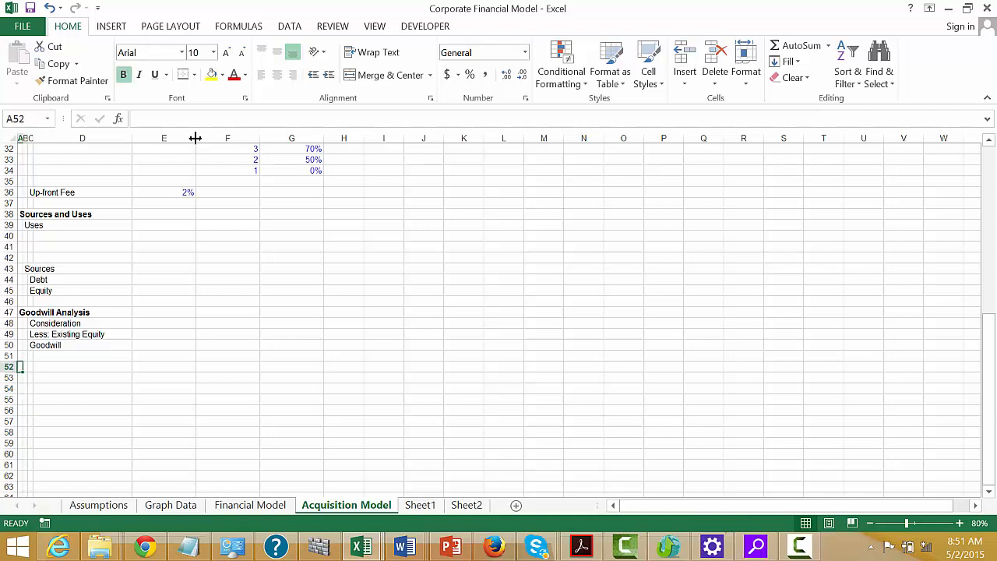
pyautogui.write('Sy')
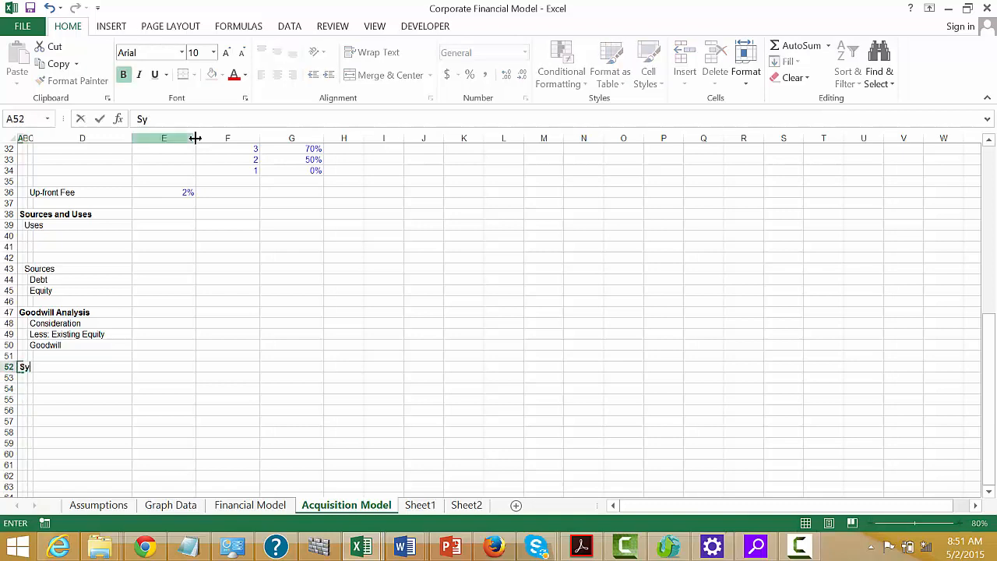
pyautogui.write('nergies')
pyautogui.press('Return')
# Step: Enter a year formula in G53 under Synergies that adds 1 to the transaction date, =E3+1
pyautogui.press('Right')
pyautogui.press('Right')
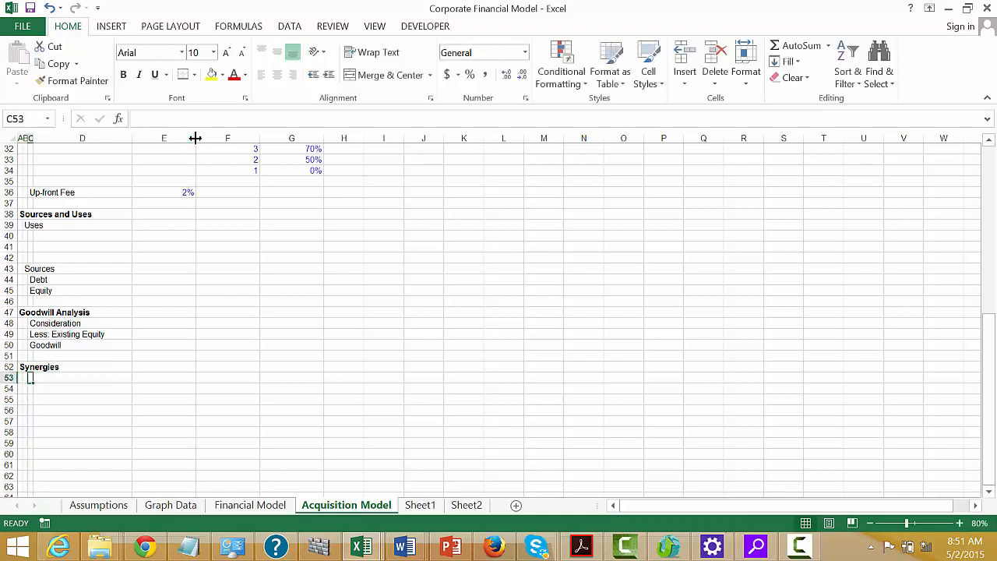
pyautogui.press('Left')
pyautogui.press('Right')
pyautogui.press('Right')
pyautogui.press('Right')
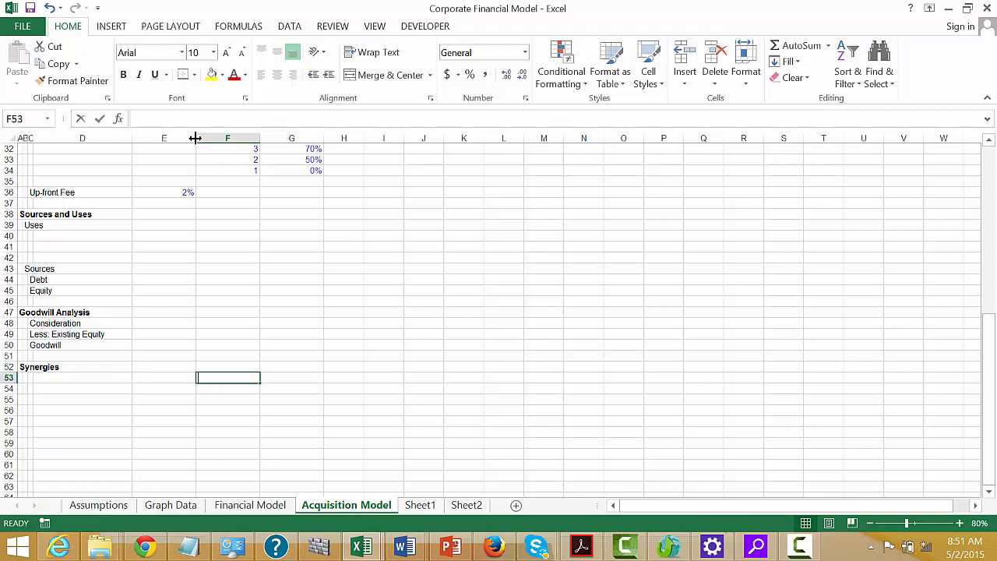
pyautogui.write('=')
pyautogui.press('Escape')
pyautogui.press('Right')
pyautogui.write('=')
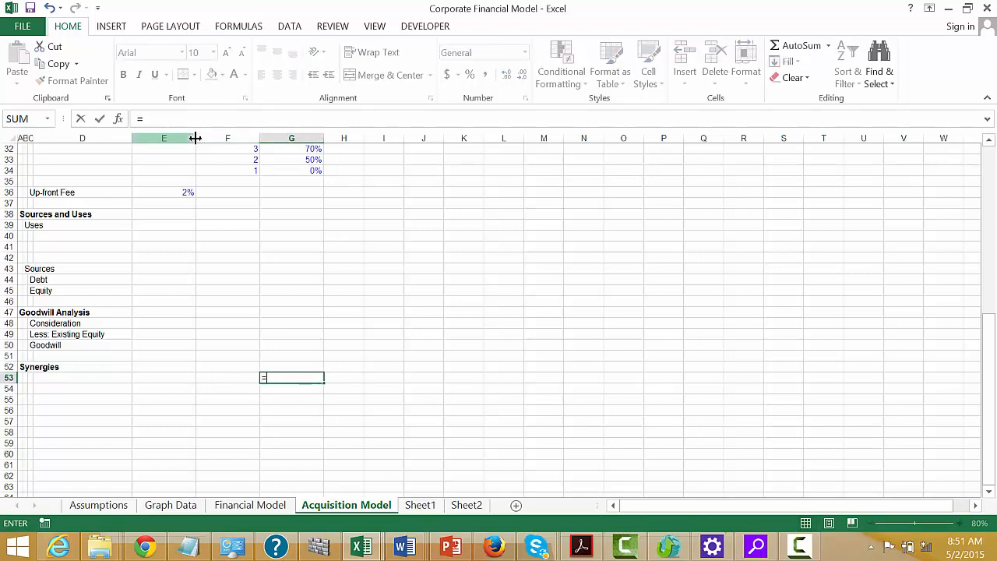
pyautogui.press('Up')
pyautogui.press('Up')
pyautogui.press('Up')
pyautogui.press('Up')
pyautogui.press('Up')
pyautogui.press('Up')
pyautogui.press('Up')
pyautogui.press('Up')
pyautogui.press('Up')
pyautogui.press('Up')
pyautogui.press('Up')
pyautogui.press('Up')
pyautogui.press('Up')
pyautogui.press('Up')
pyautogui.press('Up')
pyautogui.press('Up')
pyautogui.press('Up')
pyautogui.press('Up')
pyautogui.press('Up')
pyautogui.press('Up')
pyautogui.press('Up')
pyautogui.press('Up')
pyautogui.press('Up')
pyautogui.press('Up')
pyautogui.press('Up')
pyautogui.press('Up')
pyautogui.press('Up')
pyautogui.press('Up')
pyautogui.press('Up')
pyautogui.press('Up')
pyautogui.press('Up')
pyautogui.press('Up')
pyautogui.press('Up')
pyautogui.press('Up')
pyautogui.press('Up')
pyautogui.press('Up')
pyautogui.press('Up')
pyautogui.press('Up')
pyautogui.press('Up')
pyautogui.press('Up')
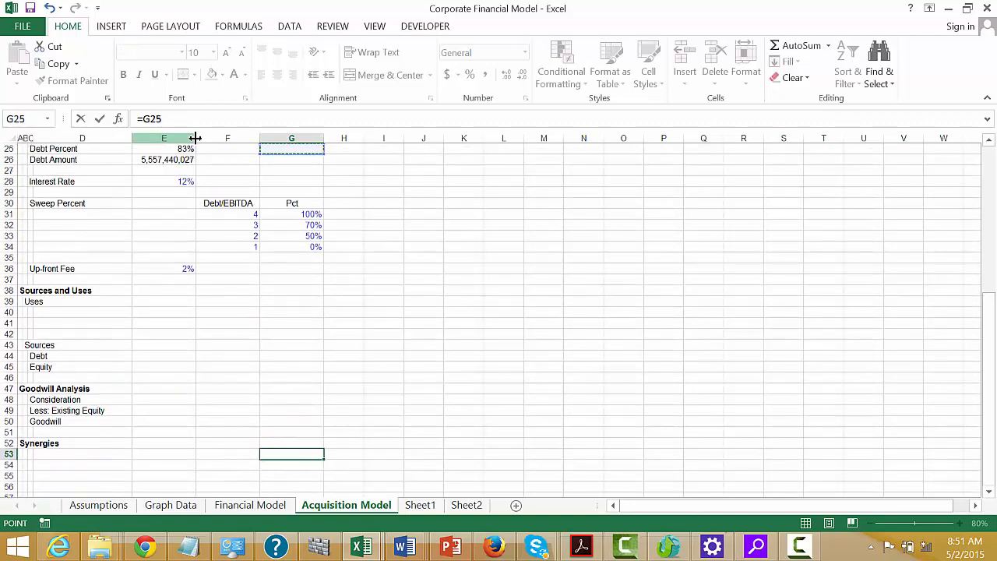
pyautogui.press('Left')
pyautogui.press('Left')
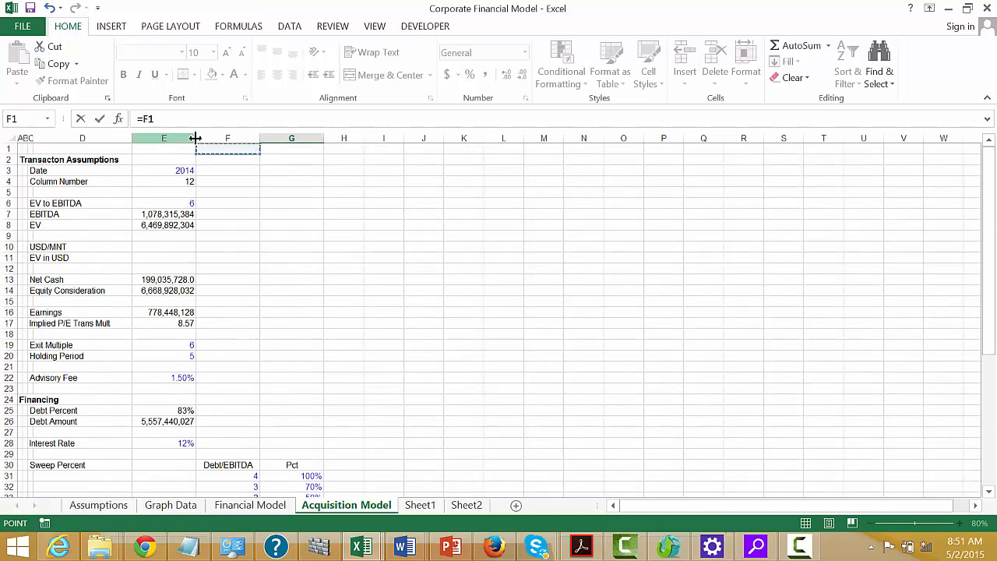
pyautogui.press('Down')
pyautogui.press('Down')
pyautogui.write('+')
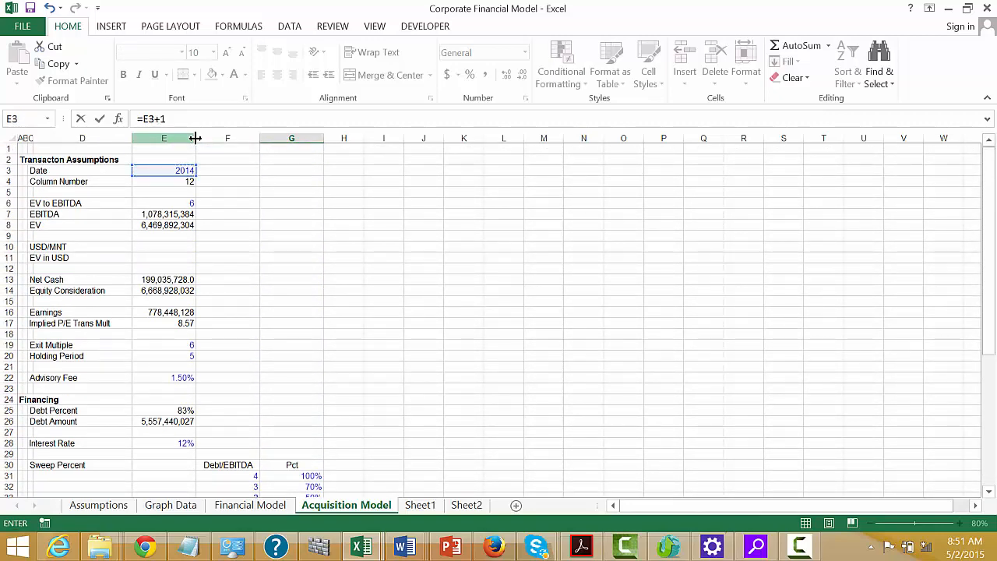
pyautogui.press('Return')
# Step: Move the first-year formula from G53 to F53 in the Synergies section
pyautogui.press('Up')
pyautogui.hotkey('ctrl', 'c')
pyautogui.press('Left')
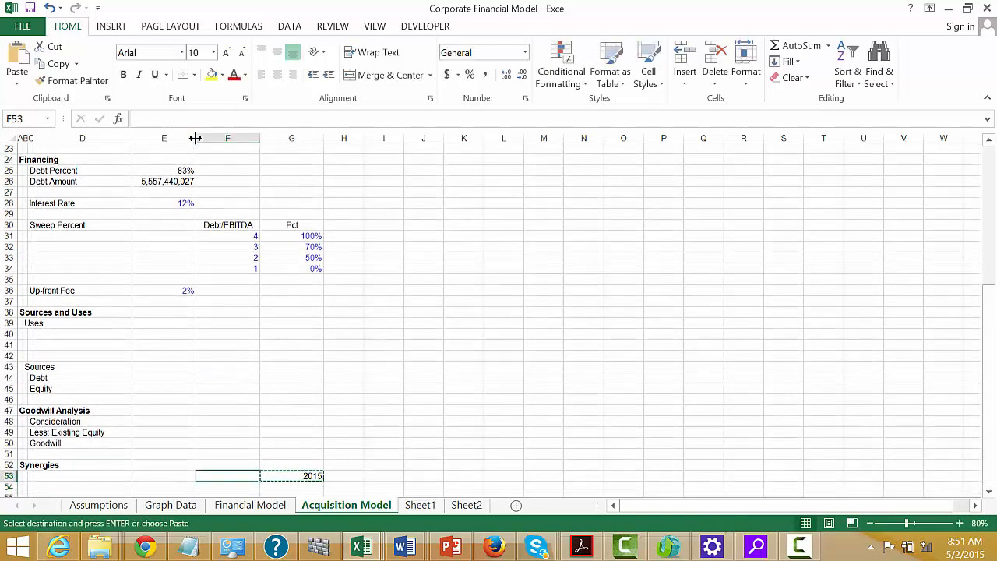
pyautogui.hotkey('ctrl', 'v')
pyautogui.press('Down')
pyautogui.press('Down')
pyautogui.press('Up')
pyautogui.press('Up')
# Step: Enter the formula =F53+1 in G53 for the second year of the Synergies section
pyautogui.press('Right')
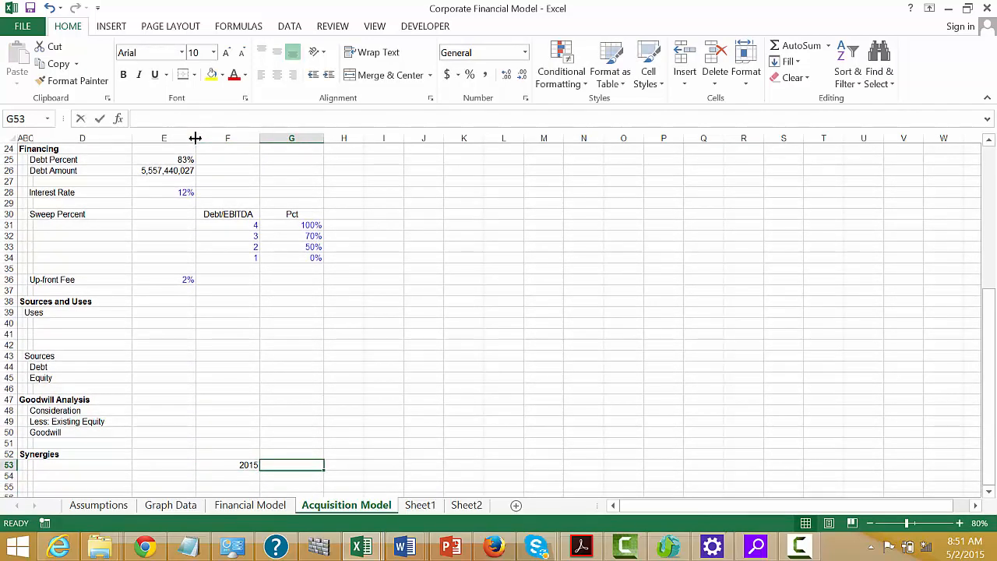
pyautogui.write('=')
pyautogui.press('Left')
pyautogui.write('+')
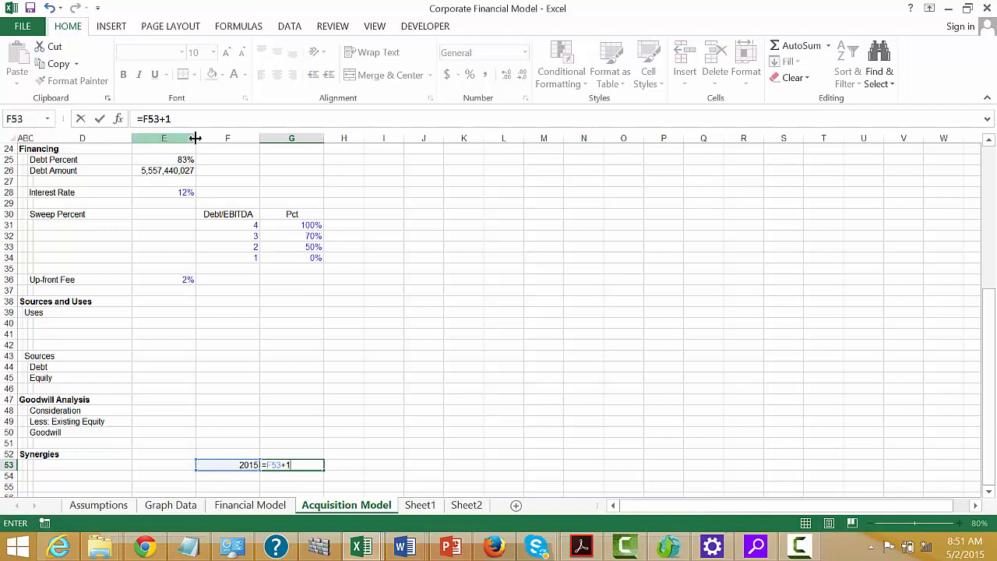
pyautogui.write('1')
pyautogui.press('Return')
# Step: Fill the year formula from G53 across to K53 in the Synergies section
pyautogui.press('Up')
pyautogui.hotkey('shift', 'Right')
pyautogui.hotkey('shift', 'Right')
pyautogui.hotkey('shift', 'Right')
pyautogui.hotkey('shift', 'Right')
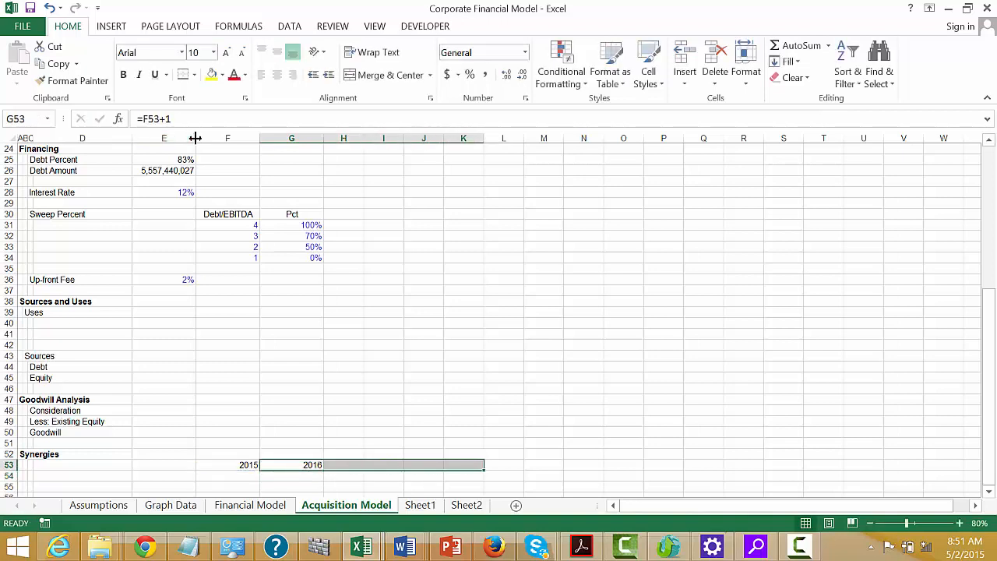
pyautogui.hotkey('ctrl', 'r')
pyautogui.press('Down')
pyautogui.press('Left')
pyautogui.press('Left')
pyautogui.press('Left')
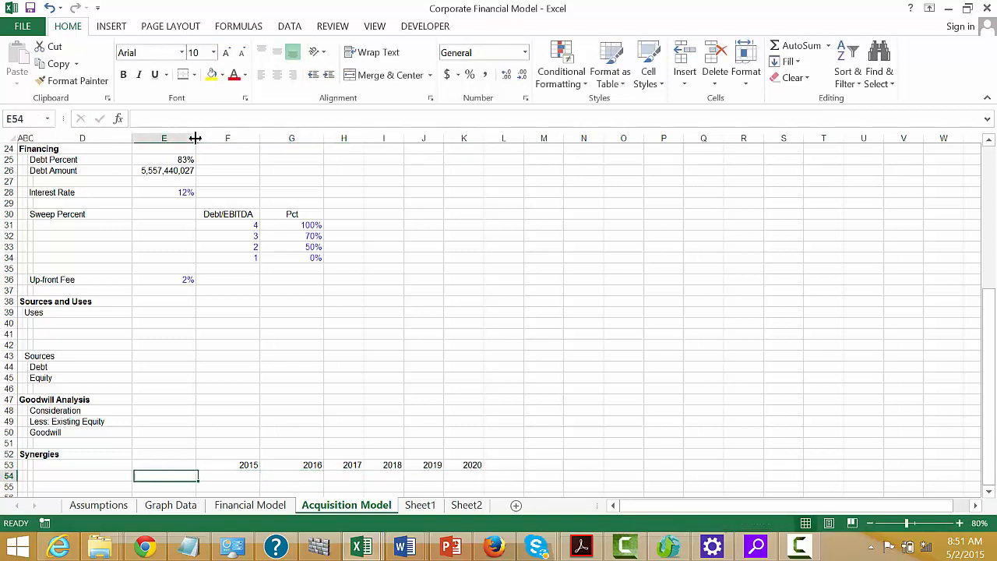
# Step: Make columns F through K equally wide, slightly wider than column F
pyautogui.press('Right')
pyautogui.press('Right')
pyautogui.press('Up')
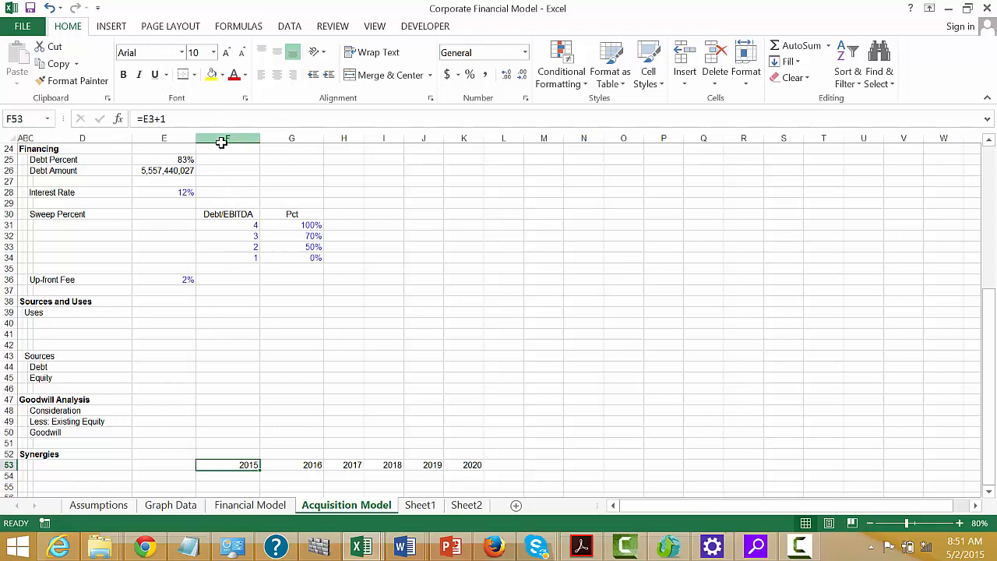
pyautogui.moveTo(222, 138); pyautogui.dragTo(444, 161)
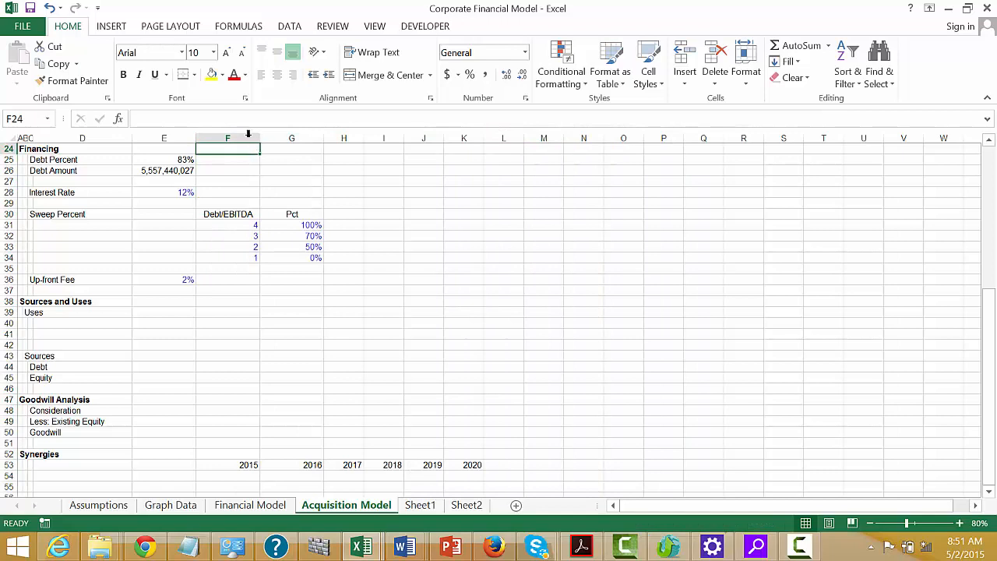
pyautogui.moveTo(228, 138); pyautogui.dragTo(465, 151)
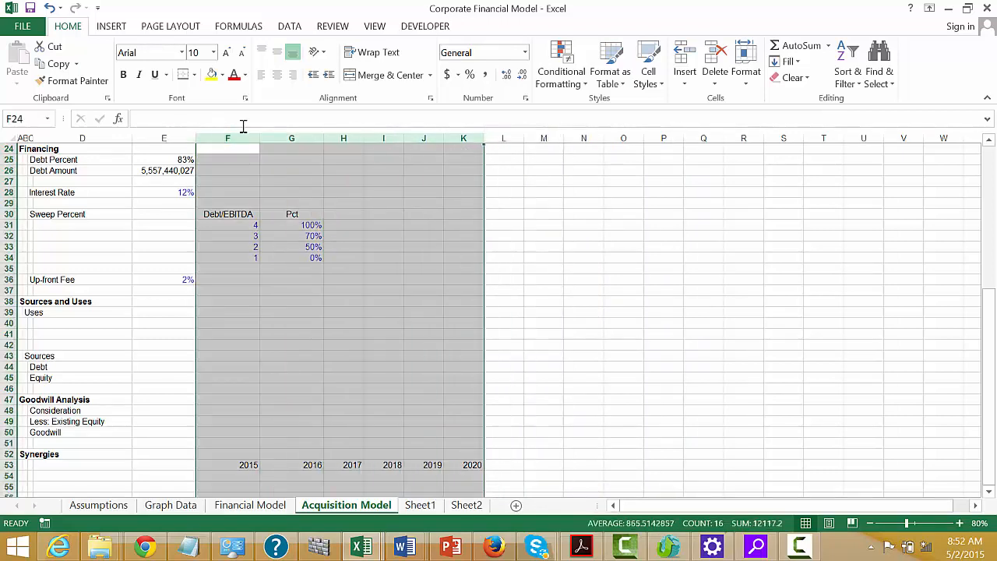
pyautogui.moveTo(261, 135); pyautogui.dragTo(262, 136)
# Step: Enter the label "Pct of EBITDA" in D54, below the Synergies year row
pyautogui.press('Down')
pyautogui.press('Down')
pyautogui.press('Down')
pyautogui.press('Down')
pyautogui.press('Down')
pyautogui.press('Down')
pyautogui.press('Down')
pyautogui.press('Down')
pyautogui.press('Down')
pyautogui.press('Down')
pyautogui.press('Down')
pyautogui.press('Down')
pyautogui.press('Down')
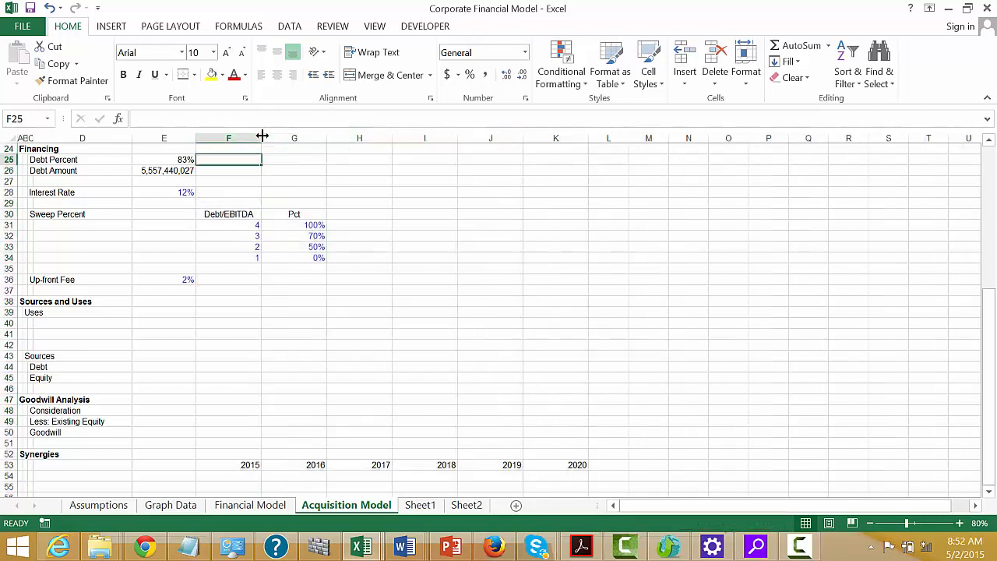
pyautogui.press('Down')
pyautogui.press('Down')
pyautogui.press('Down')
pyautogui.press('Down')
pyautogui.press('Down')
pyautogui.press('Down')
pyautogui.press('Down')
pyautogui.press('Down')
pyautogui.press('Down')
pyautogui.press('Down')
pyautogui.press('Down')
pyautogui.press('Down')
pyautogui.press('Down')
pyautogui.press('Down')
pyautogui.press('Down')
pyautogui.press('Down')
pyautogui.press('Down')
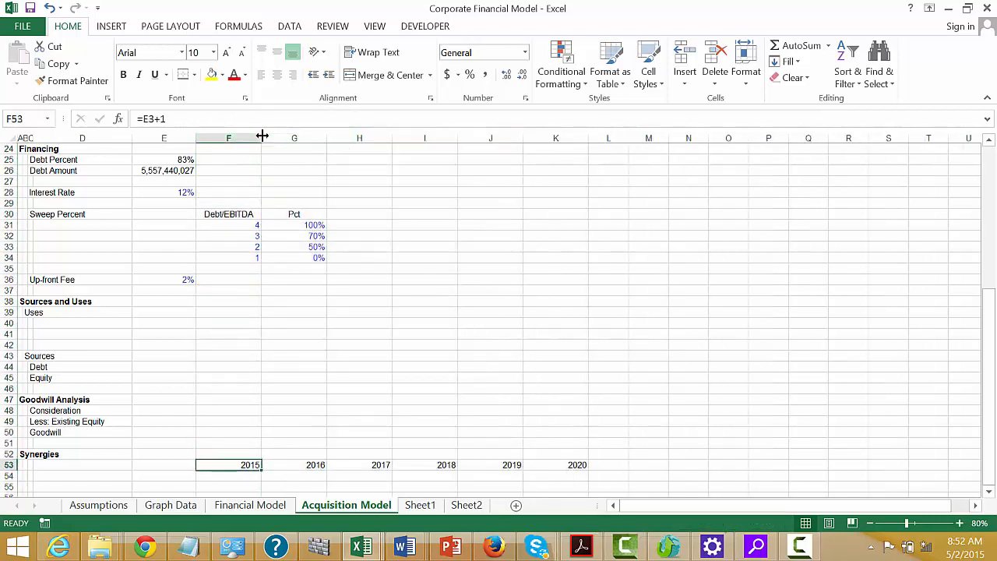
pyautogui.press('Left')
pyautogui.press('Left')
pyautogui.press('Left')
pyautogui.press('Right')
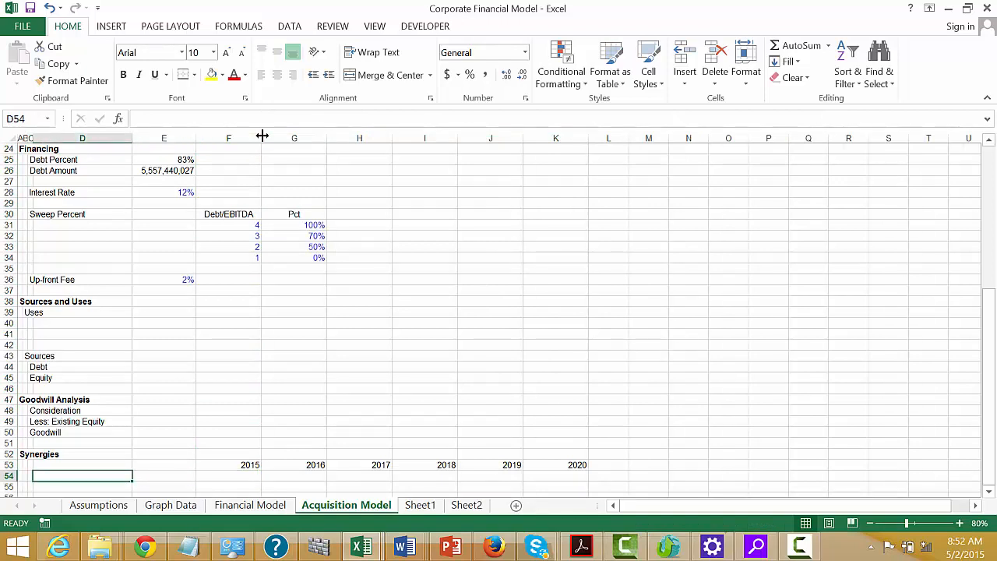
pyautogui.write('Pct of')
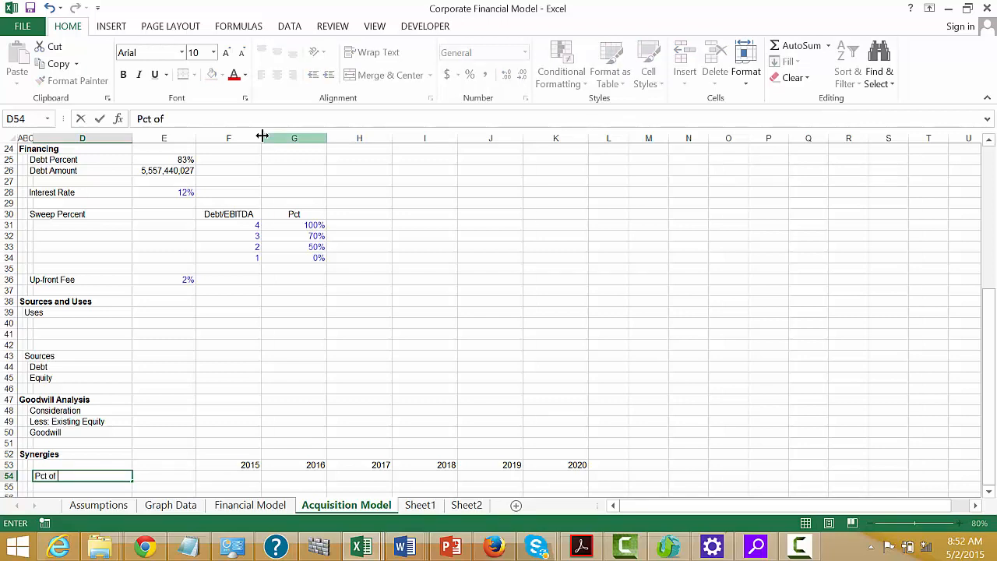
pyautogui.write('EBITDA')
pyautogui.press('Return')
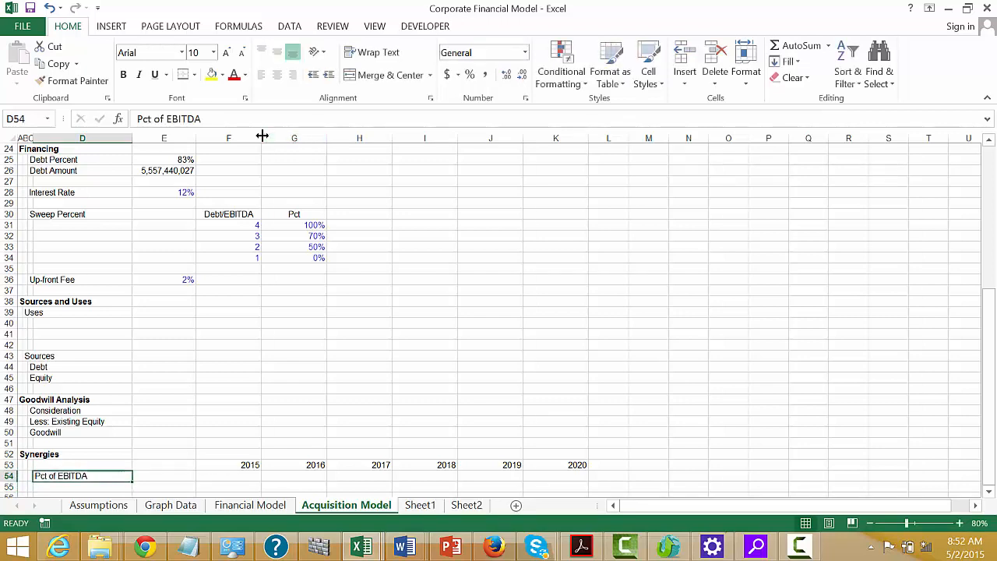
# Step: Add the scenario labels "Base Case" in D55 and "Best Case" in D56 under Pct of EBITDA
pyautogui.write('Base Case')
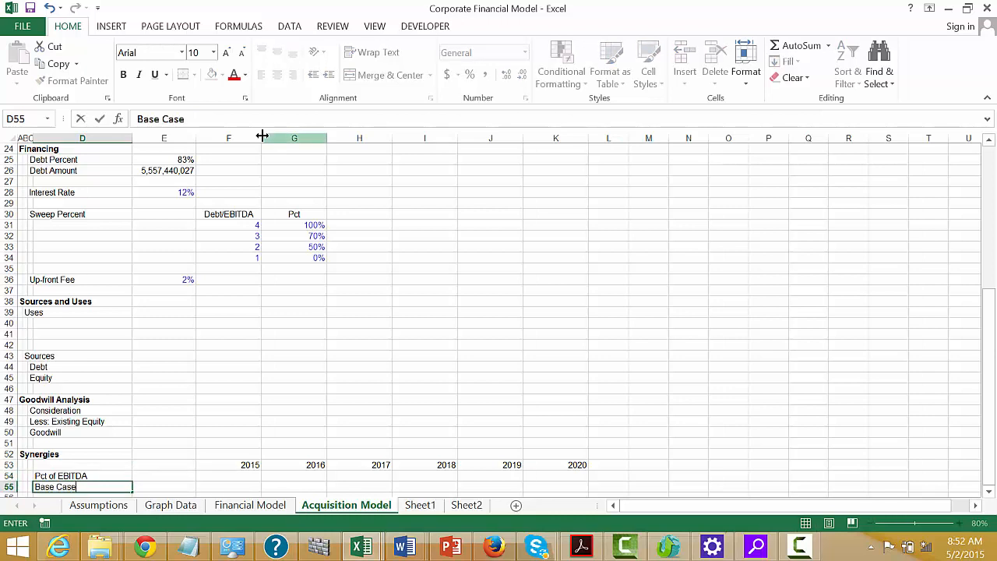
pyautogui.press('Return')
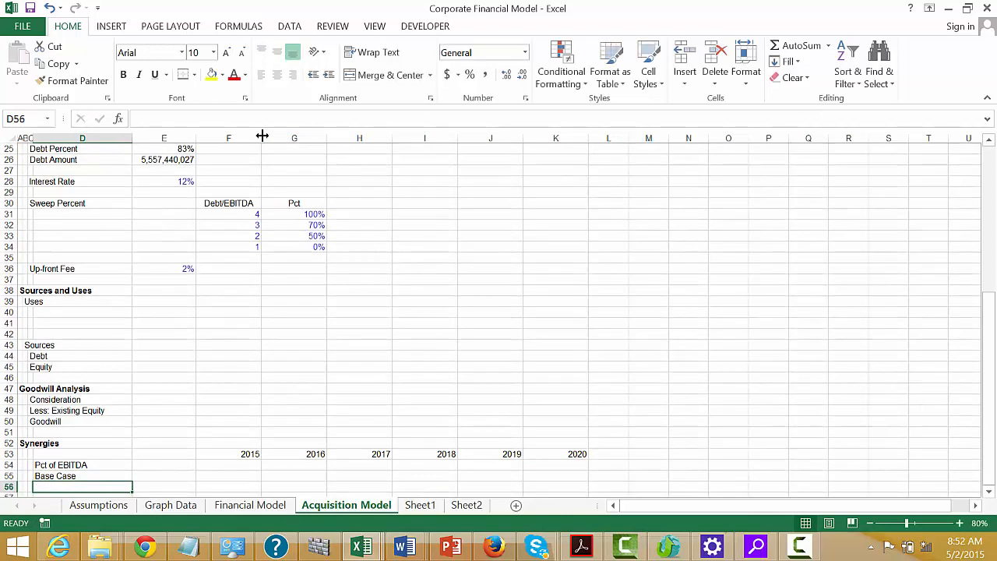
pyautogui.write('Be')
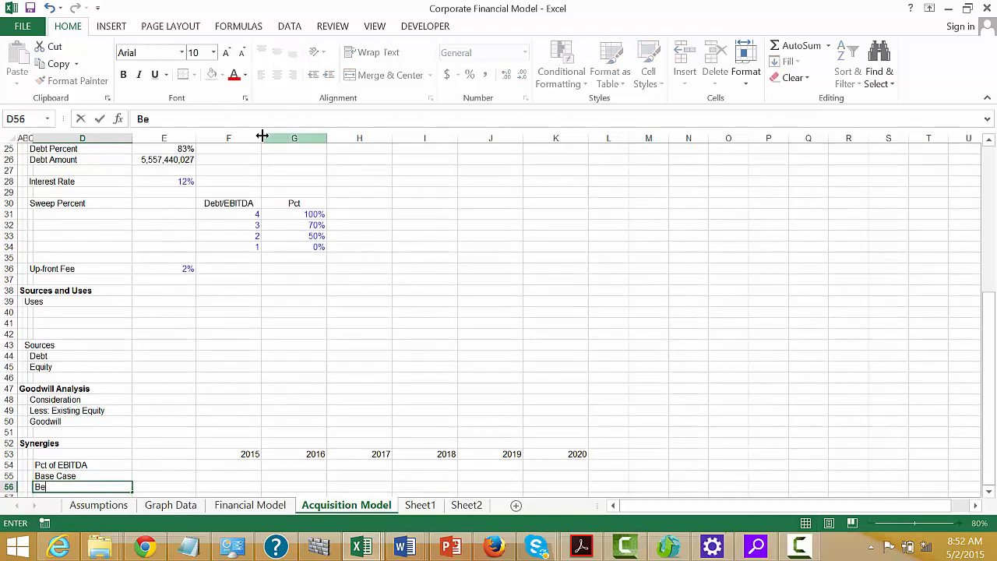
pyautogui.write('st Case')
pyautogui.press('Return')
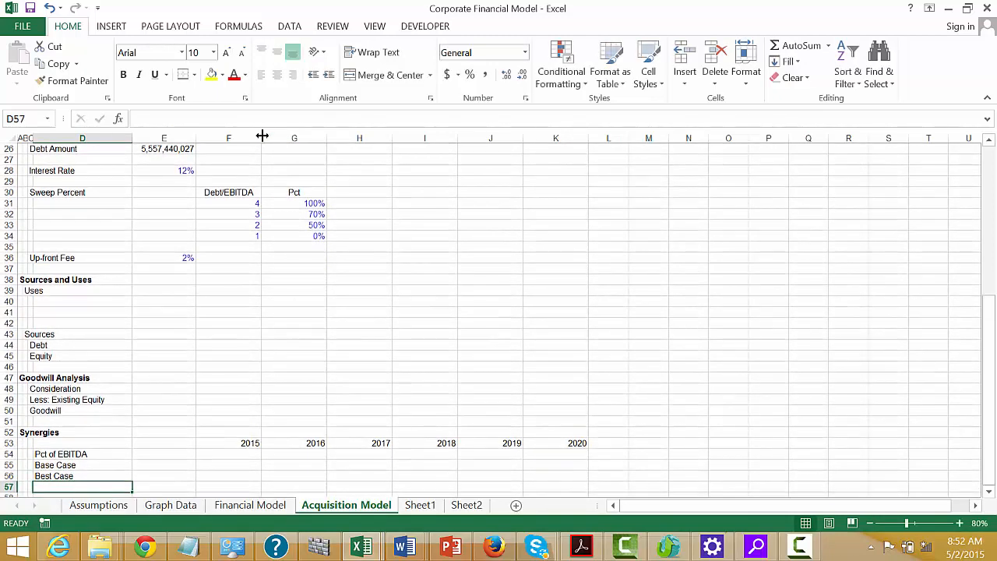
# Step: Label the two rows below Best Case as "Low Case" in D57 and "No Synergy Case" in D58
pyautogui.write('Low Ca')
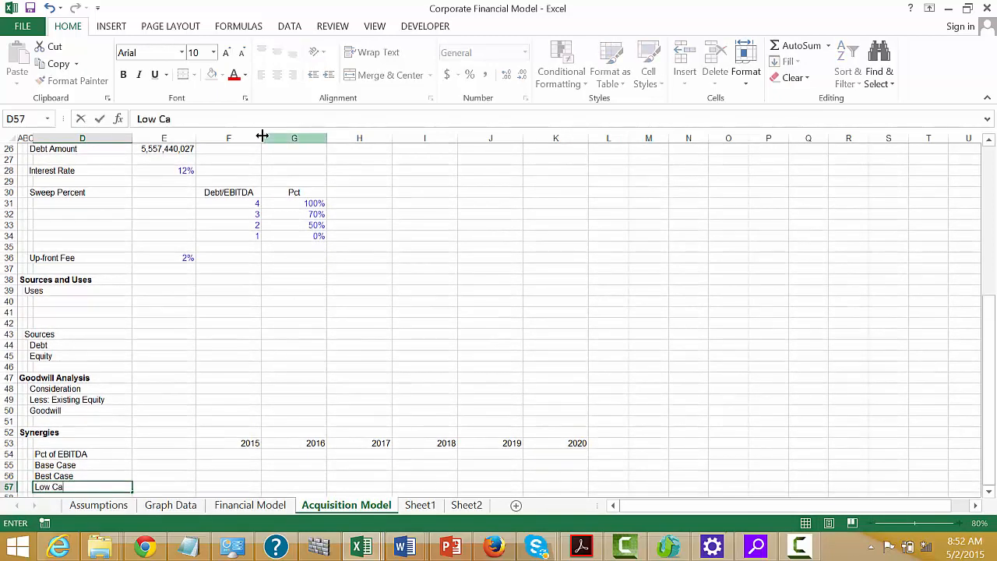
pyautogui.write('se')
pyautogui.press('Return')
pyautogui.write('No Syner')
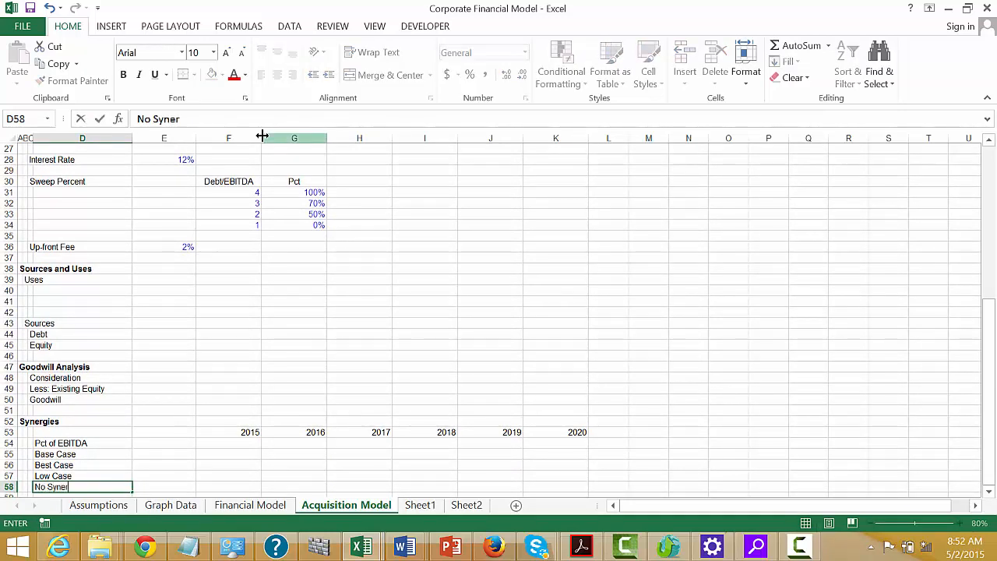
pyautogui.write('gy Case')
pyautogui.hotkey('ctrl', 'Return')
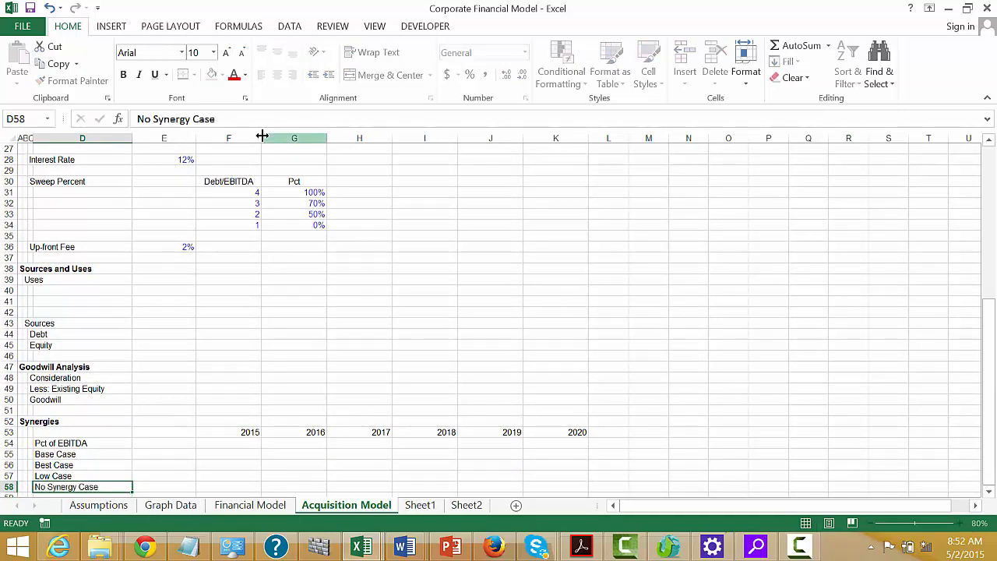
# Step: Add the label "Code" in D53 under the Synergies heading and enter 1 beside it in E53
pyautogui.scroll(-1, 263, 136)
pyautogui.press('Up')
pyautogui.press('Up')
pyautogui.press('Up')
pyautogui.press('Up')
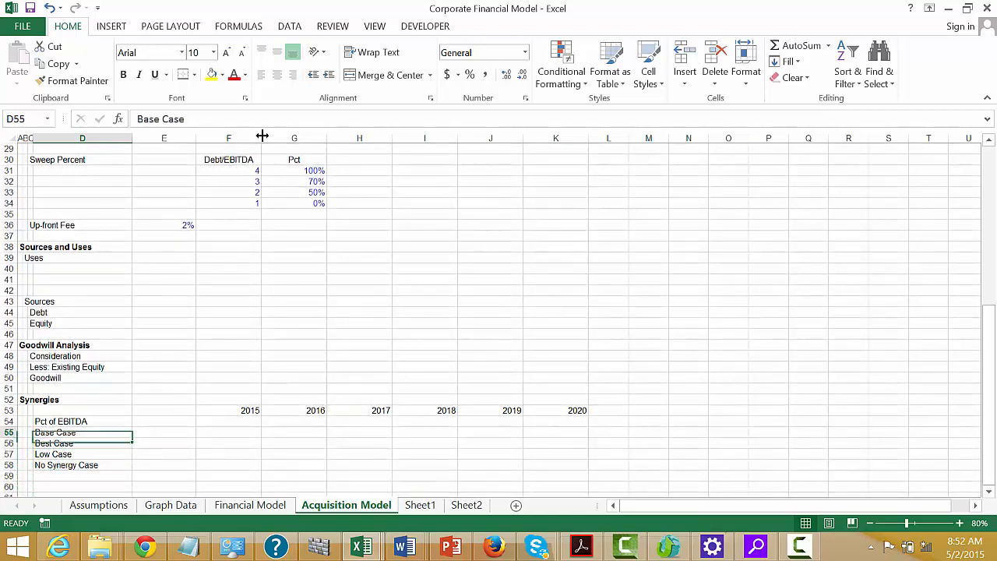
pyautogui.press('Right')
pyautogui.press('Up')
pyautogui.press('Left')
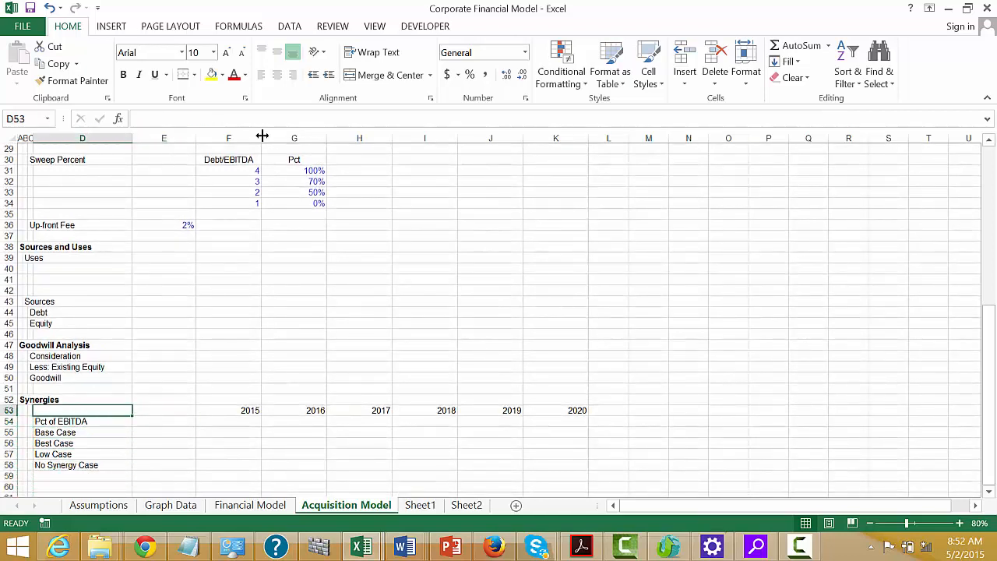
pyautogui.write('Code')
pyautogui.press('Return')
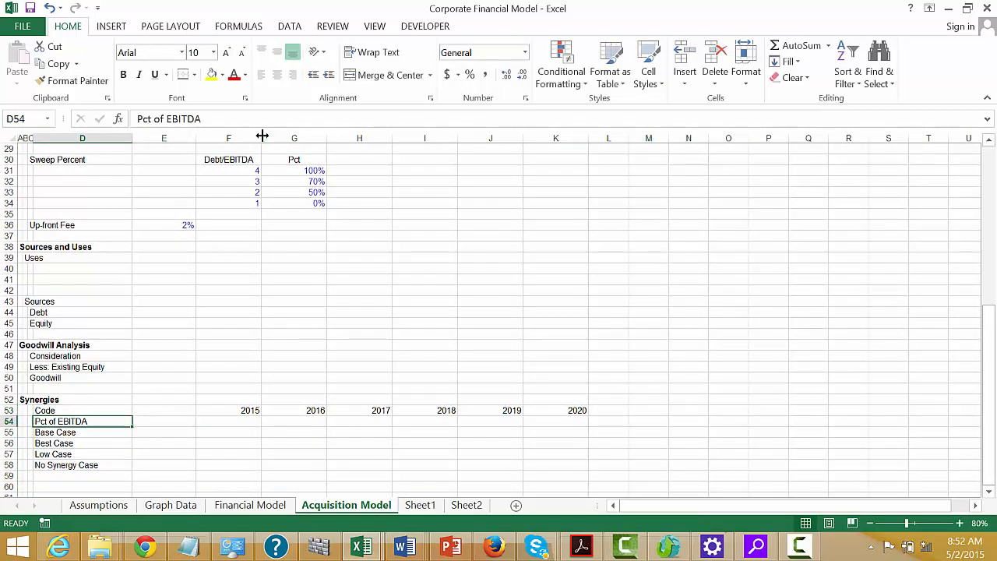
pyautogui.press('Right')
pyautogui.press('Up')
pyautogui.write('1')
pyautogui.press('Return')
# Step: Enter the Base Case synergy percentages in row 55: -10% for 2015, 0% for 2016 and 5% for 2017
pyautogui.press('Down')
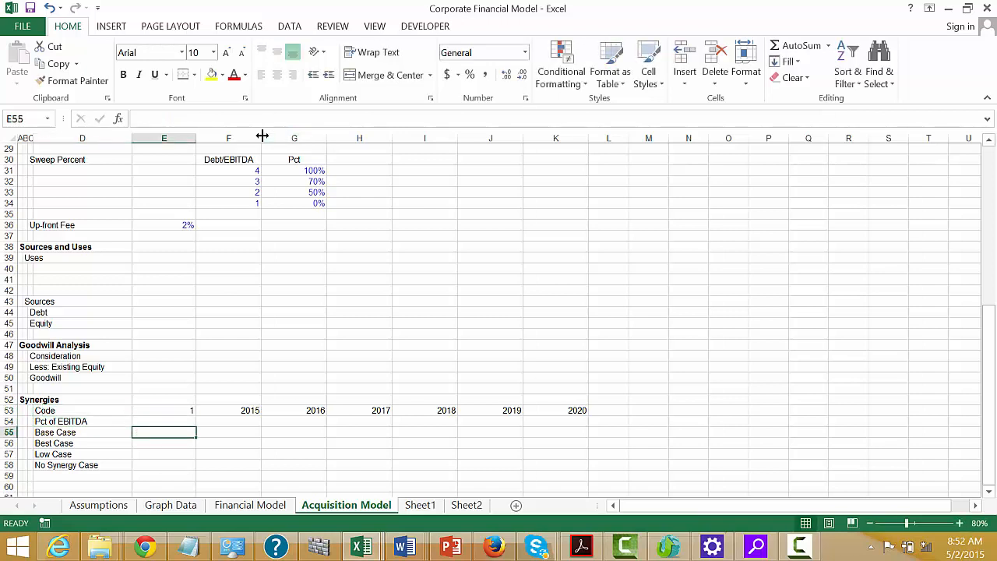
pyautogui.press('Right')
pyautogui.write('-1')
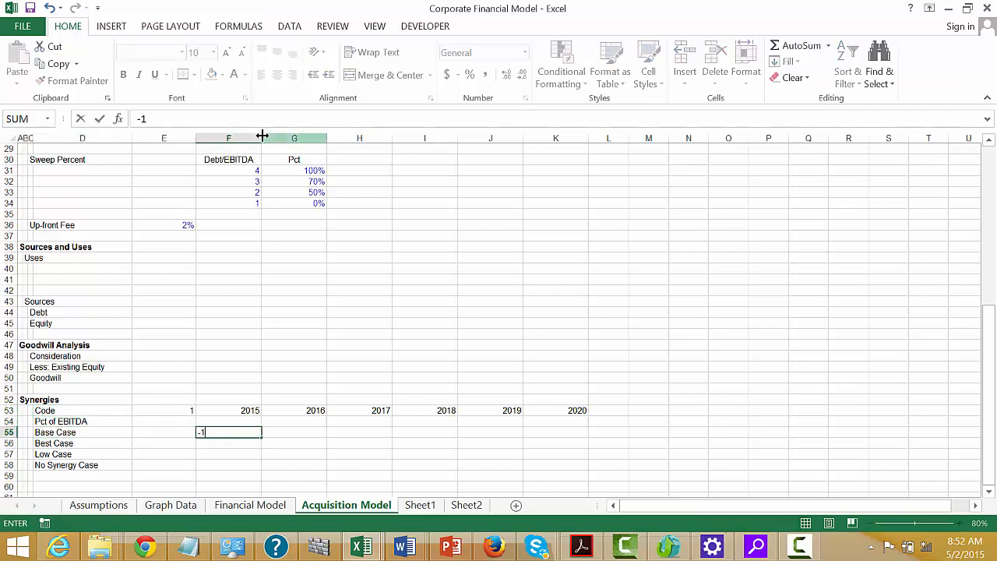
pyautogui.write('0%')
pyautogui.press('Return')
pyautogui.press('Up')
pyautogui.press('Right')
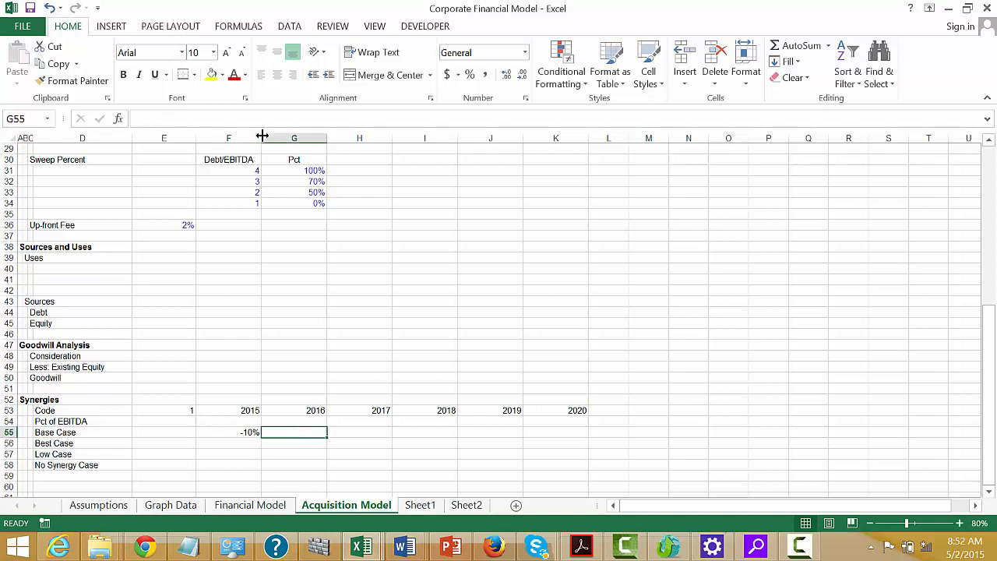
pyautogui.write('0%')
pyautogui.press('Return')
pyautogui.press('Up')
pyautogui.press('Right')
pyautogui.write('5%')
pyautogui.press('Return')
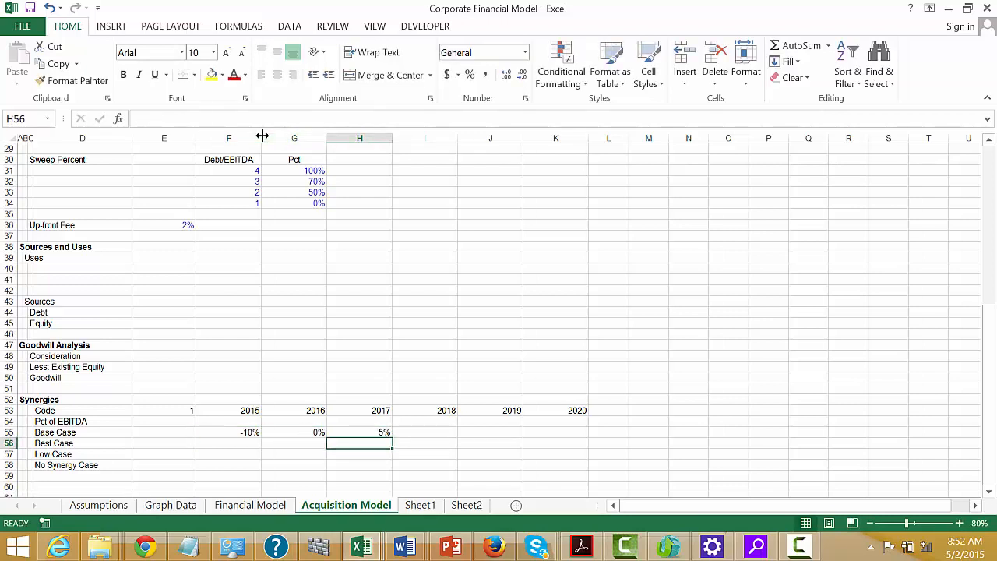
# Step: Complete the Base Case row with 12% for 2018, 15% for 2019 and 15% for 2020
pyautogui.press('Up')
pyautogui.press('Right')
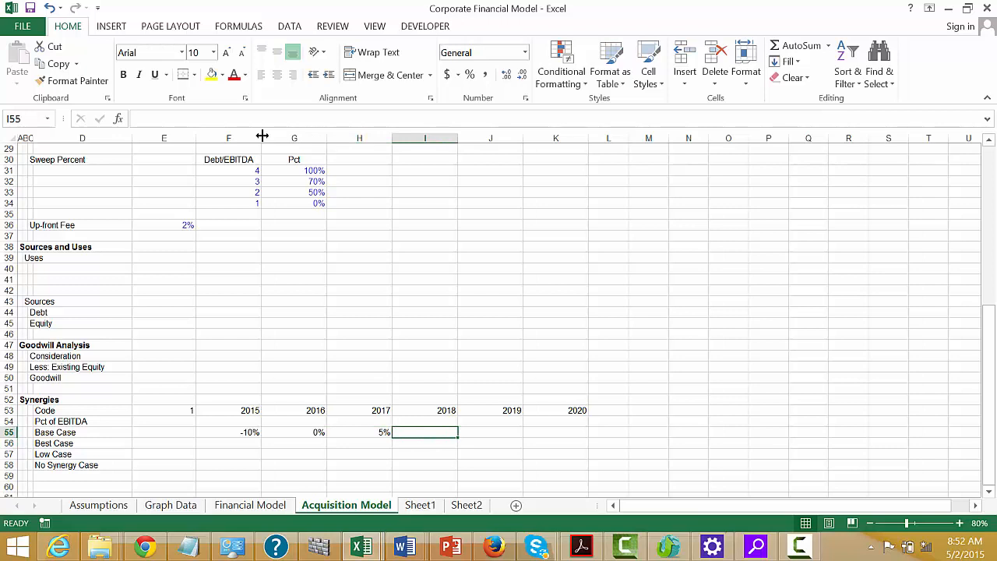
pyautogui.write('12%')
pyautogui.press('Return')
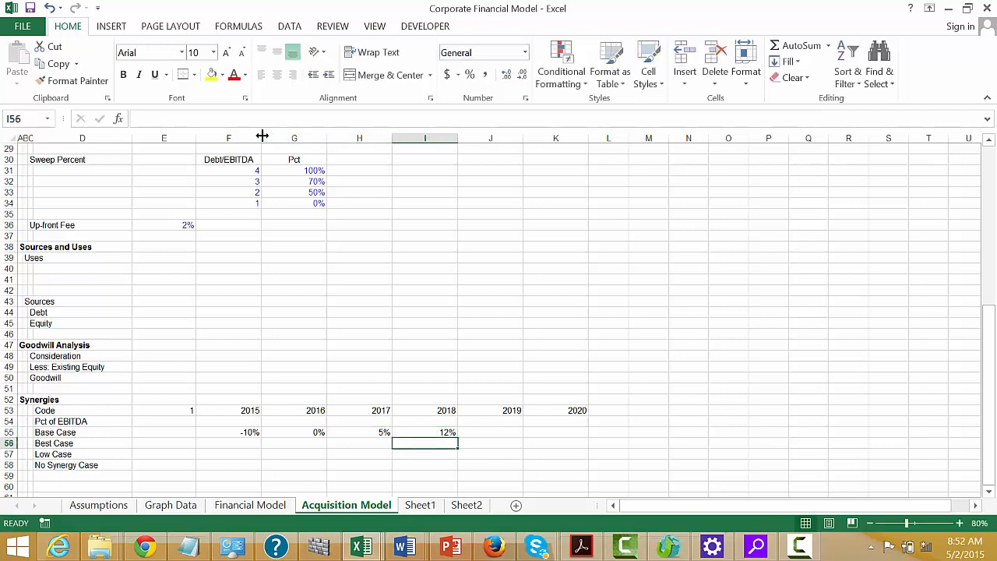
pyautogui.press('Up')
pyautogui.press('Right')
pyautogui.write('15%')
pyautogui.press('Return')
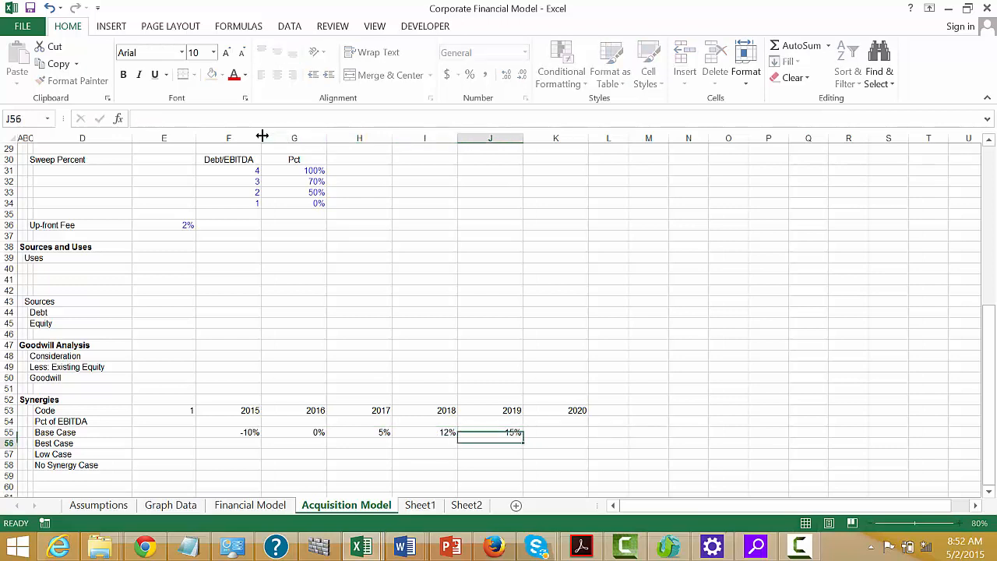
pyautogui.press('Up')
pyautogui.press('Right')
pyautogui.write('15')
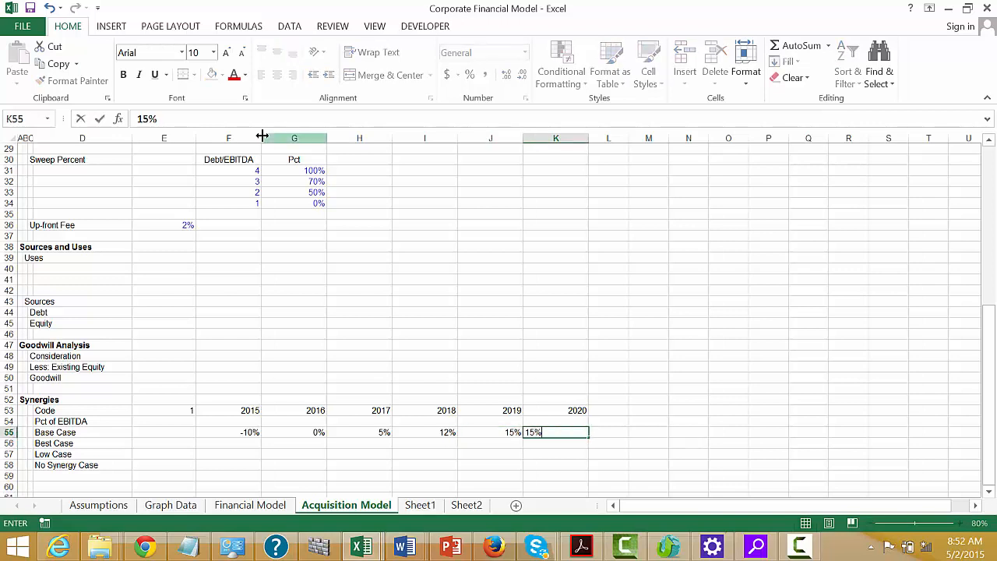
pyautogui.press('Return')
# Step: Copy the Base Case percentages for 2015 to 2020 down into the Best Case row, F56:K56
pyautogui.press('Left')
pyautogui.press('Up')
pyautogui.press('Up')
pyautogui.press('Left')
pyautogui.press('Left')
pyautogui.press('Left')
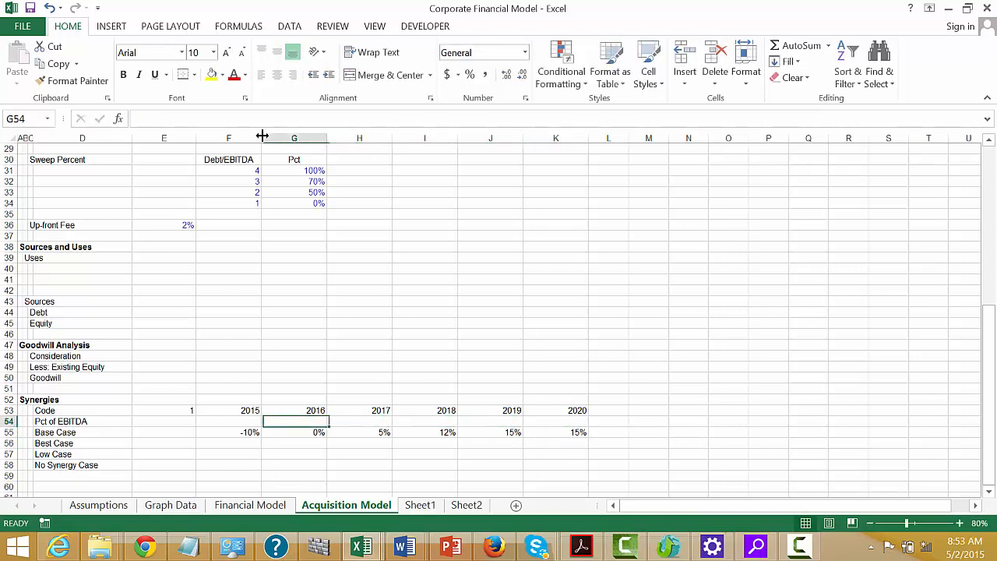
pyautogui.press('Down')
pyautogui.press('Left')
pyautogui.hotkey('shift', 'Right')
pyautogui.hotkey('shift', 'Right')
pyautogui.hotkey('shift', 'Right')
pyautogui.hotkey('shift', 'Right')
pyautogui.hotkey('shift', 'Right')
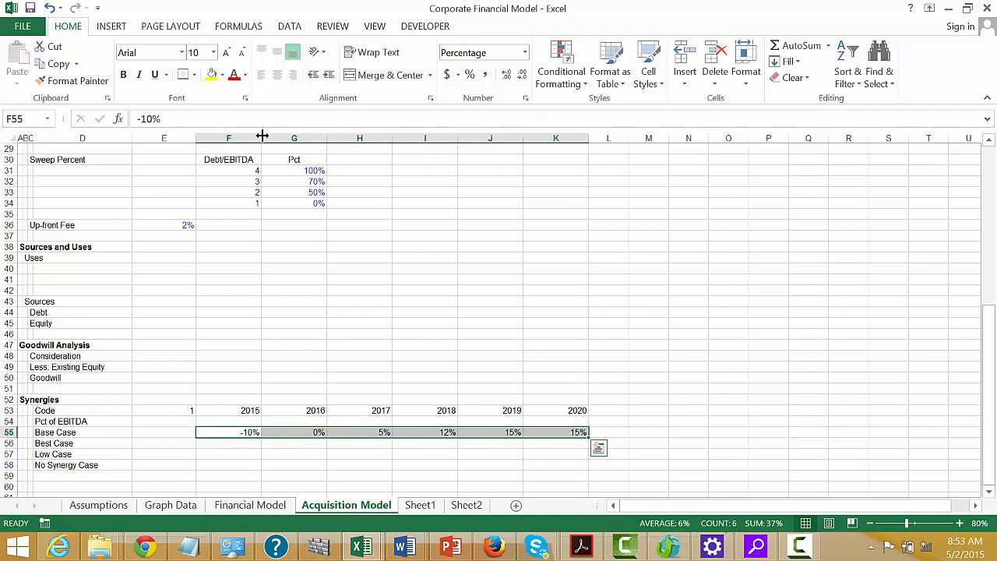
pyautogui.hotkey('shift', 'Down')
pyautogui.hotkey('ctrl', 'd')
# Step: Change the Best Case percentages to -5% for 2015 and 10% for 2017
pyautogui.press('Down')
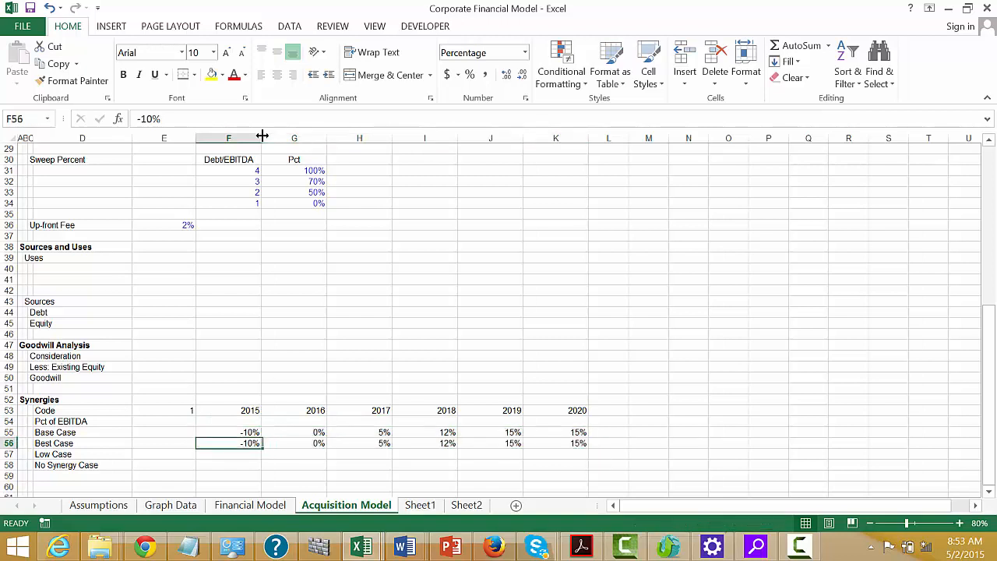
pyautogui.press('Left')
pyautogui.press('Right')
pyautogui.write('-5')
pyautogui.press('Return')
pyautogui.press('Right')
pyautogui.press('Right')
pyautogui.write('10')
pyautogui.press('Return')
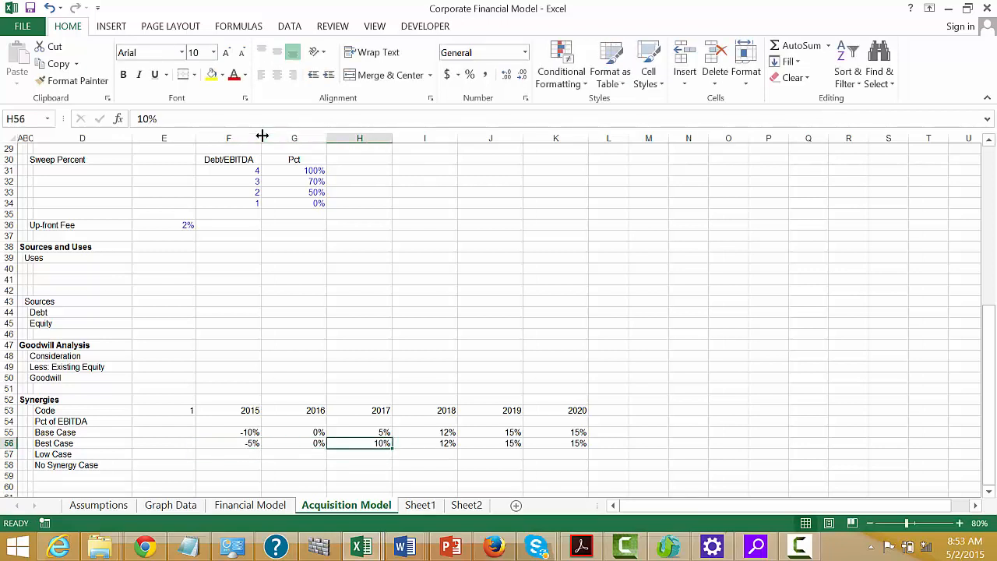
# Step: Set the Best Case percentage for 2018 to 20% and copy it across to 2019 and 2020
pyautogui.press('Up')
pyautogui.press('Right')
pyautogui.write('20')
pyautogui.press('Return')
pyautogui.press('Up')
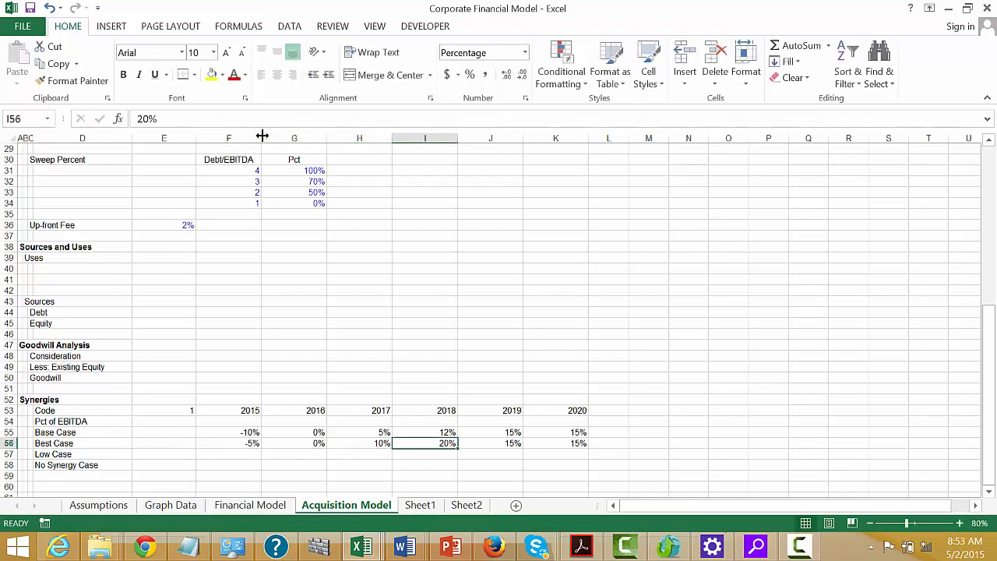
pyautogui.hotkey('shift', 'Right')
pyautogui.hotkey('shift', 'Right')
pyautogui.hotkey('ctrl', 'r')
# Step: Enter the Low Case percentages of -12% for 2015 and -5% for 2016 in row 57
pyautogui.press('Down')
pyautogui.press('Left')
pyautogui.press('Left')
pyautogui.press('Left')
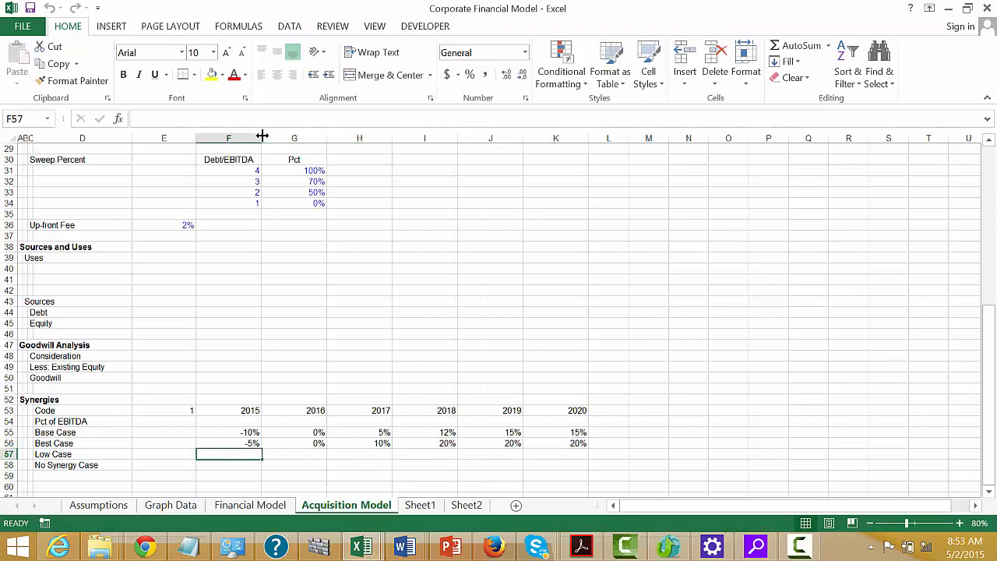
pyautogui.write('-5')
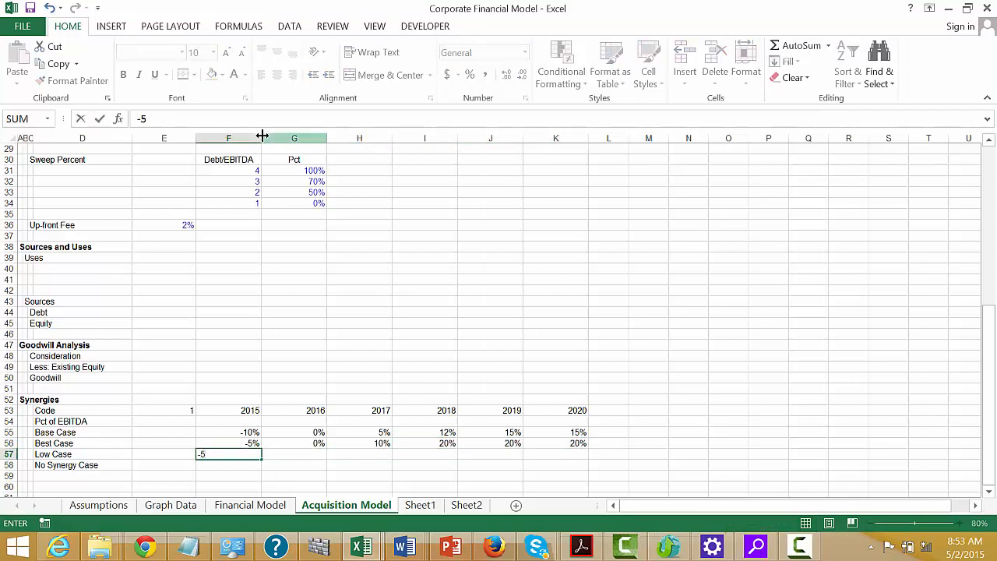
pyautogui.press('Return')
pyautogui.press('Up')
pyautogui.write('-12')
pyautogui.press('Right')
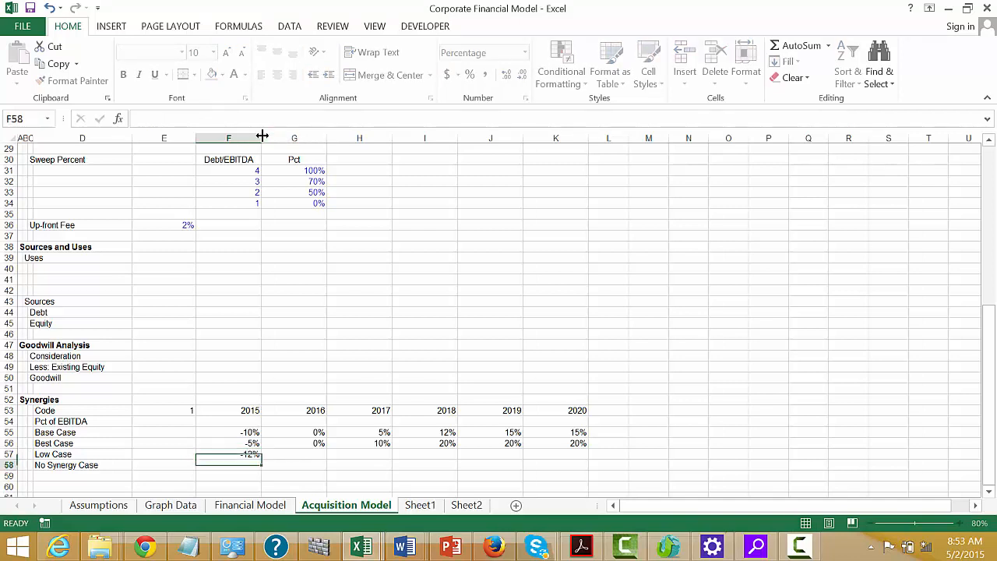
pyautogui.write('-5%')
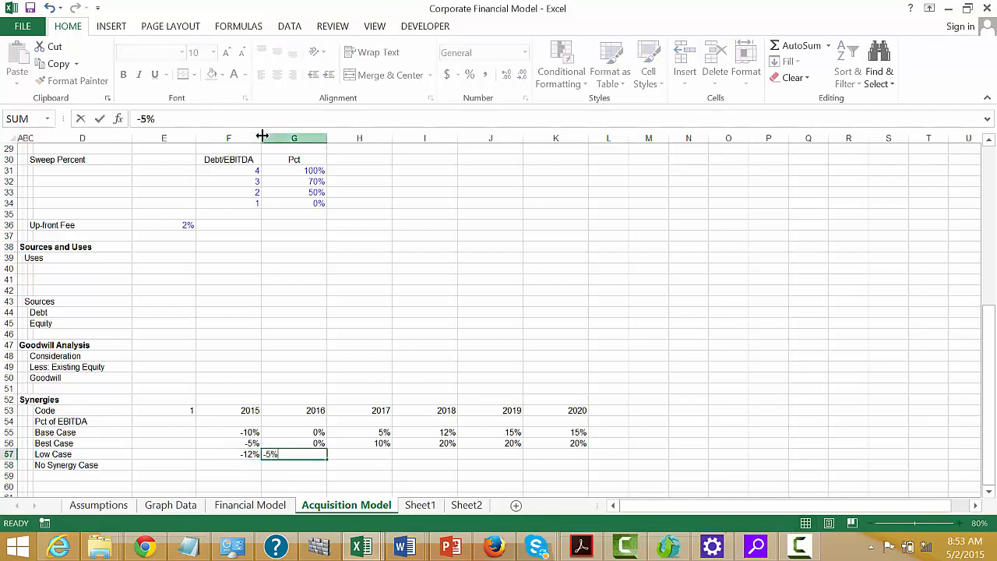
pyautogui.press('Return')
# Step: Enter -2% as the Low Case percentage for both 2017 and 2018
pyautogui.press('Up')
pyautogui.press('Right')
pyautogui.write('-2')
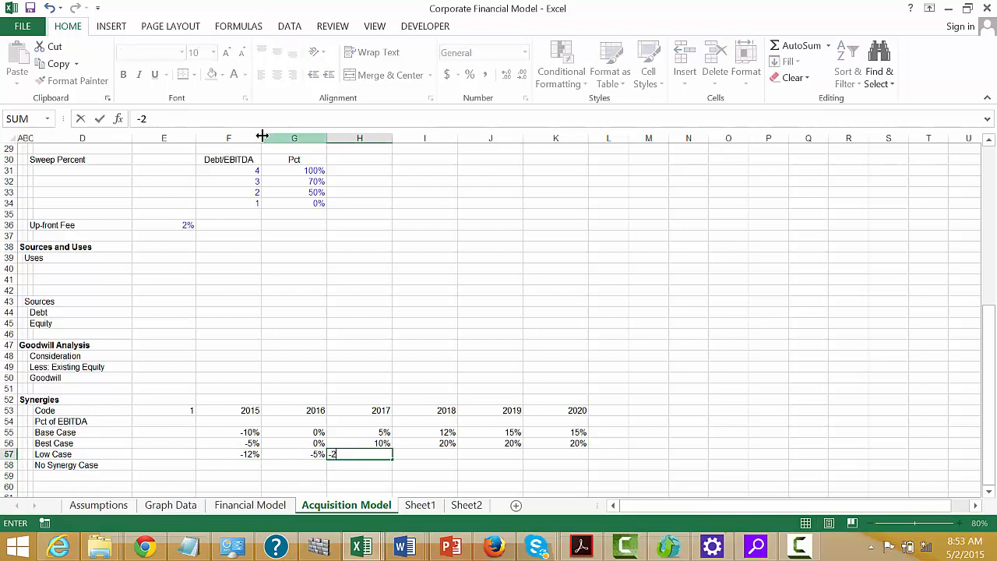
pyautogui.write('%')
pyautogui.press('Return')
pyautogui.press('Up')
pyautogui.press('Right')
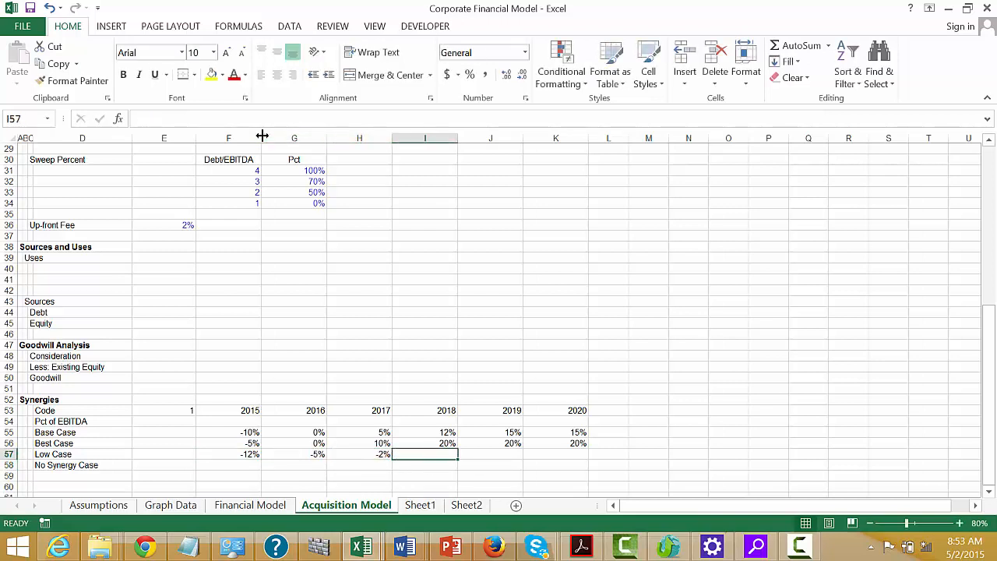
pyautogui.write('-2%')
pyautogui.press('Return')
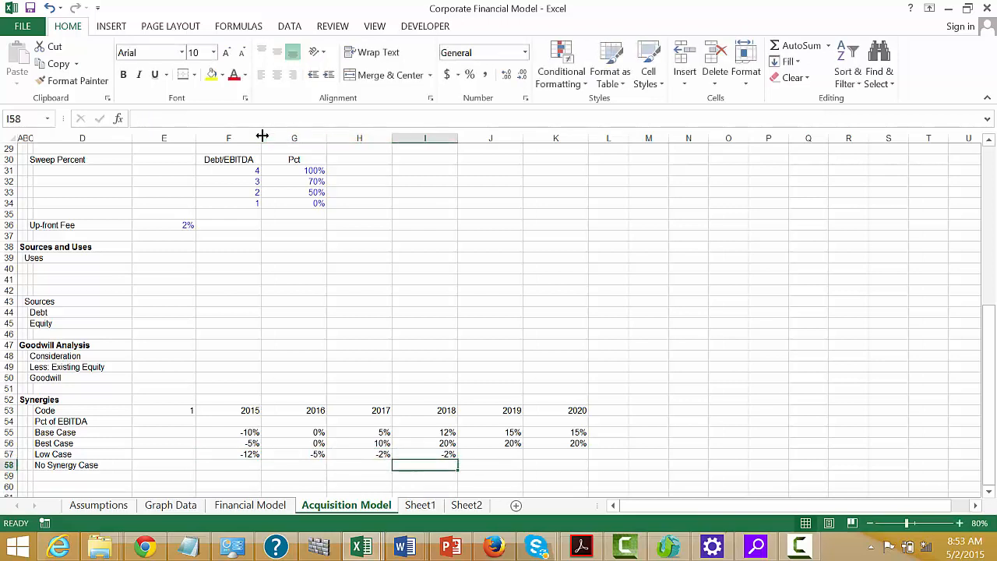
# Step: Set the Low Case percentage for 2019 to 4% and copy it across to 2020
pyautogui.press('Up')
pyautogui.press('Right')
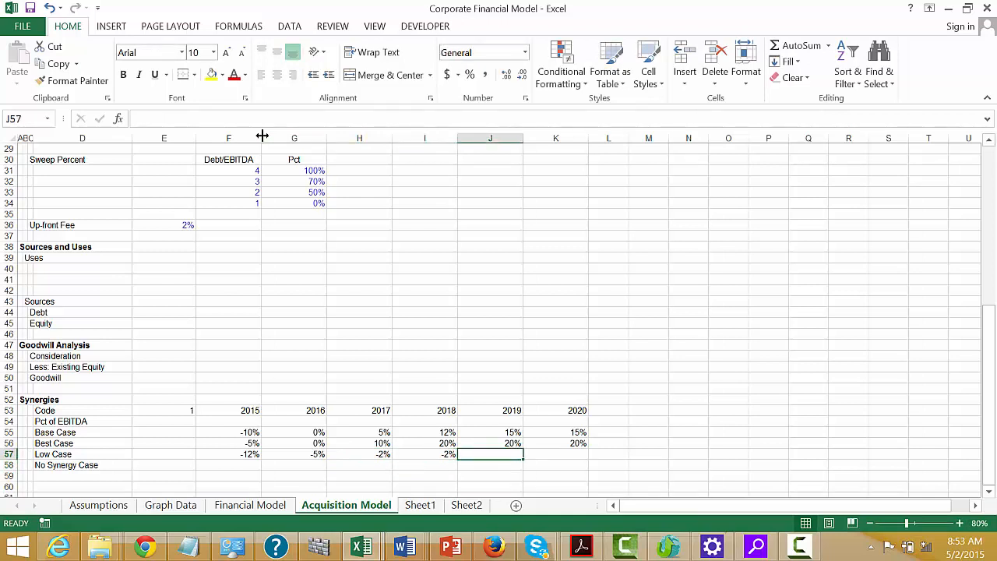
pyautogui.write('4%')
pyautogui.press('Return')
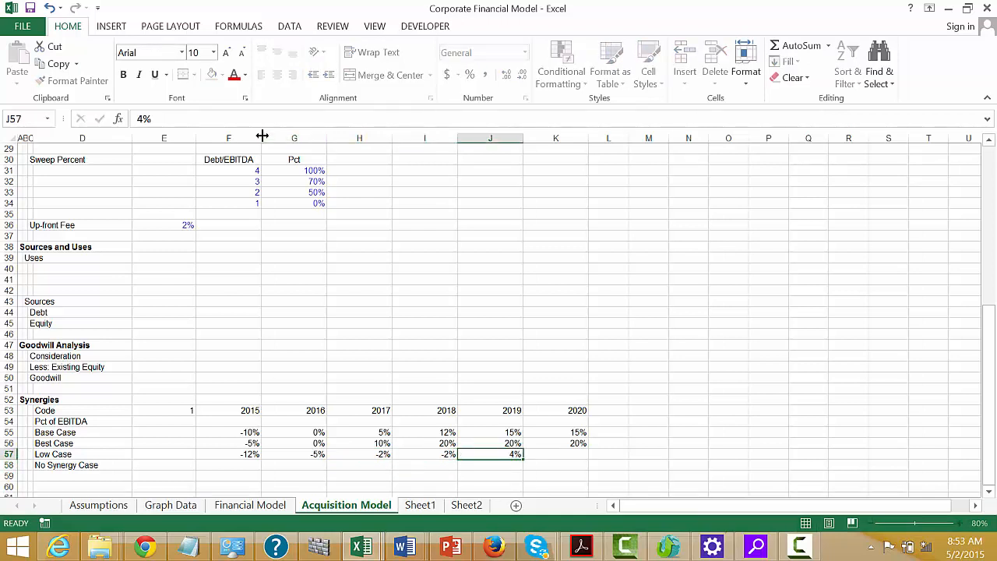
pyautogui.press('Up')
pyautogui.hotkey('ctrl', 'shift', 'Right')
pyautogui.press('Left')
pyautogui.press('Left')
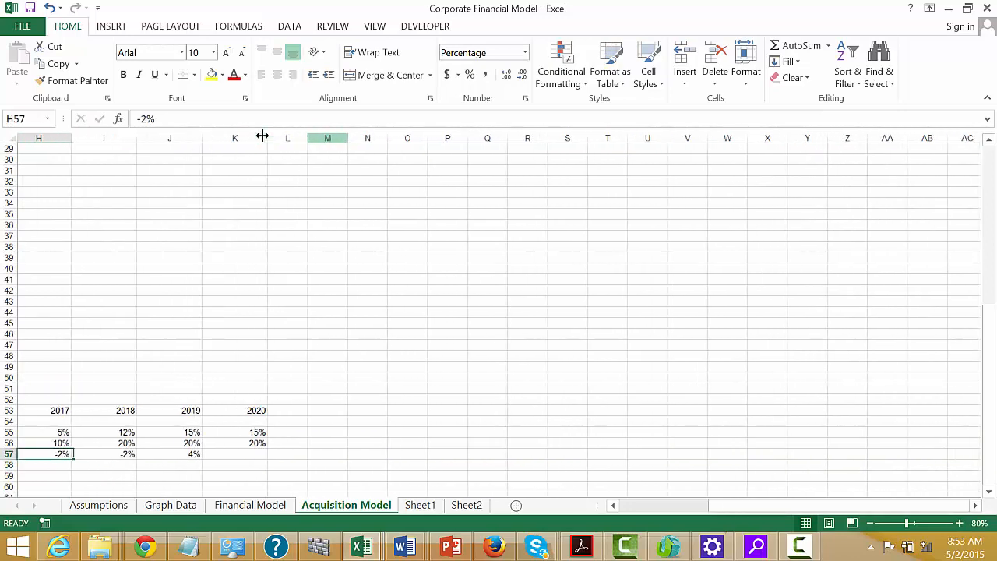
pyautogui.press('Right')
pyautogui.press('Right')
pyautogui.hotkey('shift', 'Right')
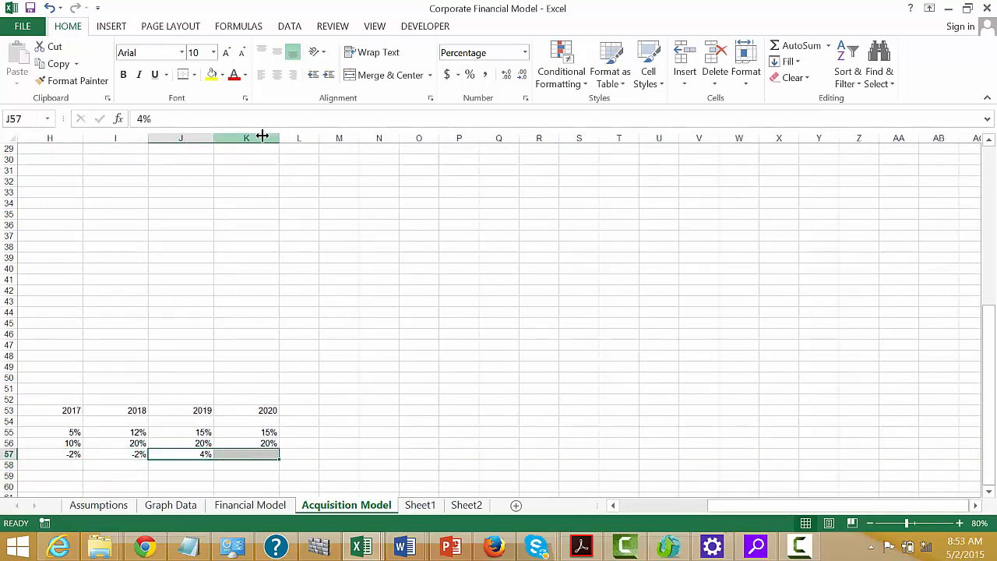
# Step: Enter 0% as the No Synergy Case percentage for 2015 in F58
pyautogui.press('Left')
pyautogui.press('Left')
pyautogui.press('Home')
pyautogui.press('Down')
pyautogui.press('Right')
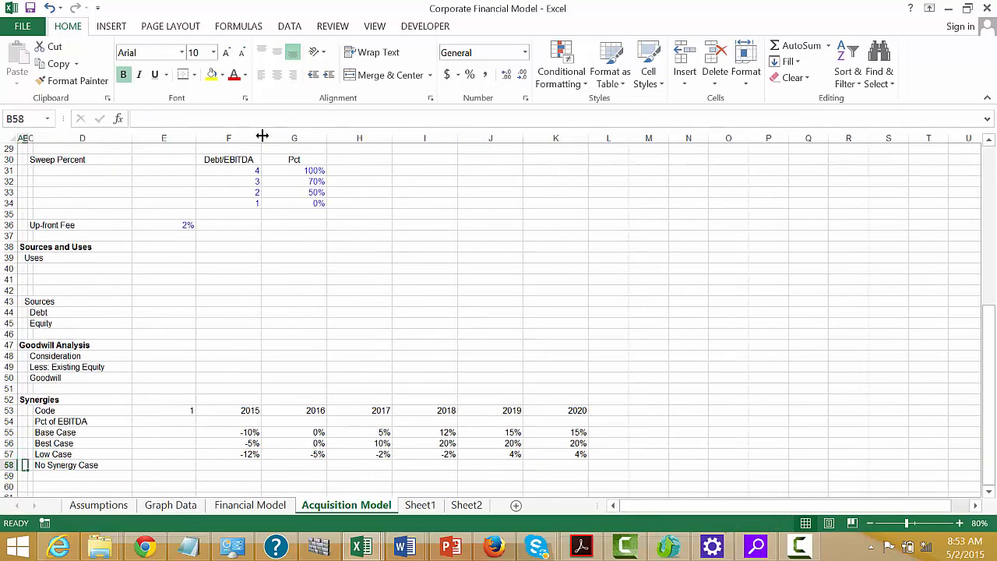
pyautogui.press('Right')
pyautogui.press('Right')
pyautogui.press('Right')
pyautogui.press('Right')
pyautogui.press('Right')
pyautogui.press('Left')
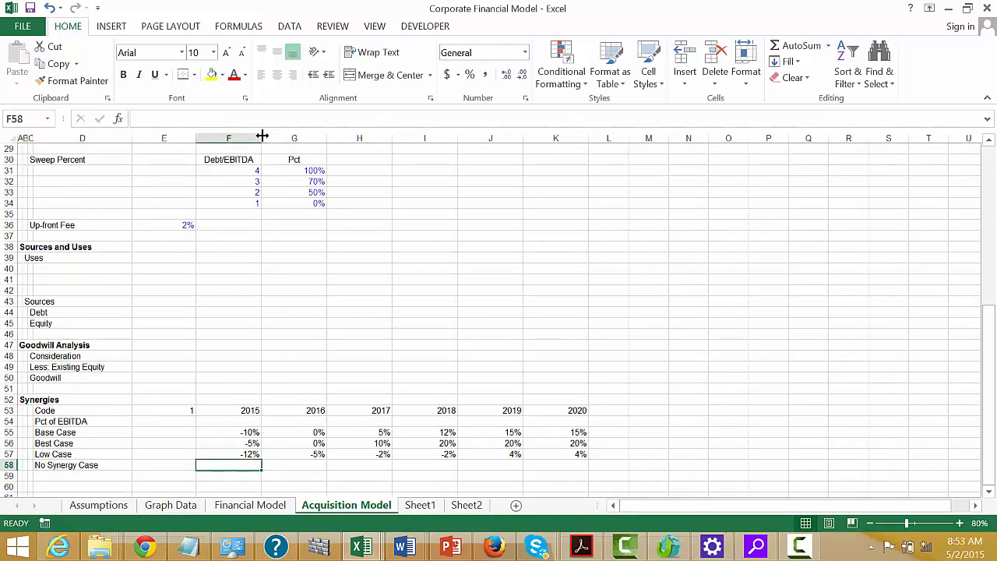
pyautogui.write('0%')
pyautogui.press('Return')
# Step: Copy the No Synergy Case percentage from 2015 across the row to 2020
pyautogui.press('Up')
pyautogui.hotkey('shift', 'Right')
pyautogui.hotkey('shift', 'Right')
pyautogui.hotkey('shift', 'Right')
pyautogui.hotkey('shift', 'Right')
pyautogui.hotkey('shift', 'Right')
pyautogui.hotkey('ctrl', 'r')
# Step: Start an INDEX formula in D60 that uses the case names in D55:D58 as its array
pyautogui.press('Down')
pyautogui.press('Down')
pyautogui.press('Left')
pyautogui.press('Left')
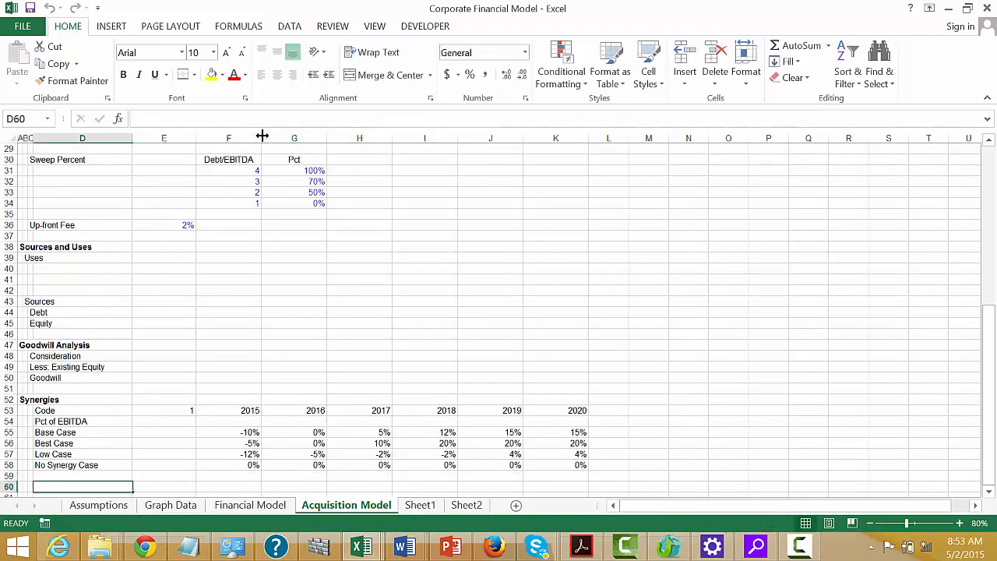
pyautogui.press('Left')
pyautogui.press('Up')
pyautogui.press('Right')
pyautogui.press('Down')
pyautogui.write('=index(')
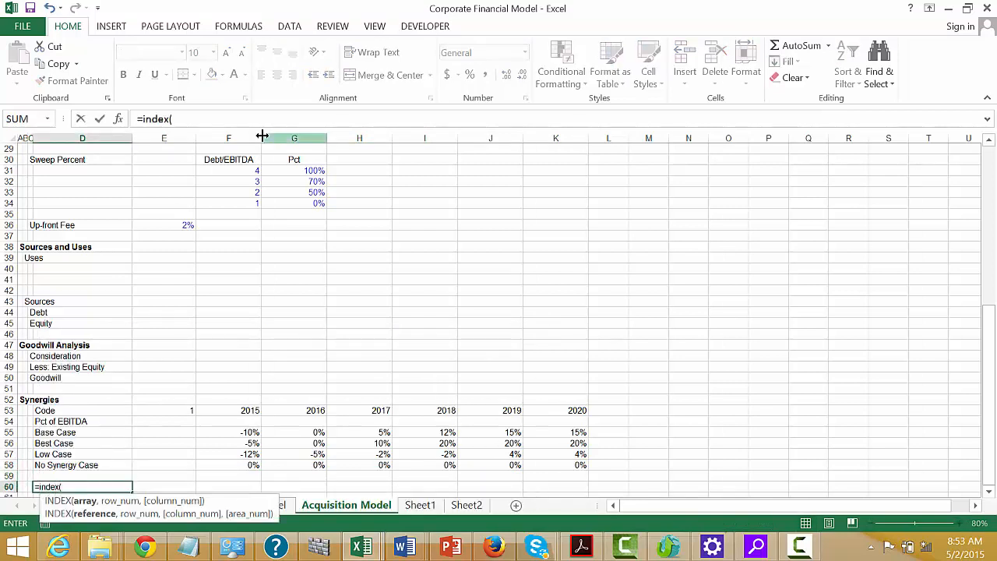
pyautogui.press('Up')
pyautogui.press('Up')
pyautogui.hotkey('shift', 'Up')
pyautogui.hotkey('shift', 'Up')
pyautogui.hotkey('shift', 'Up')
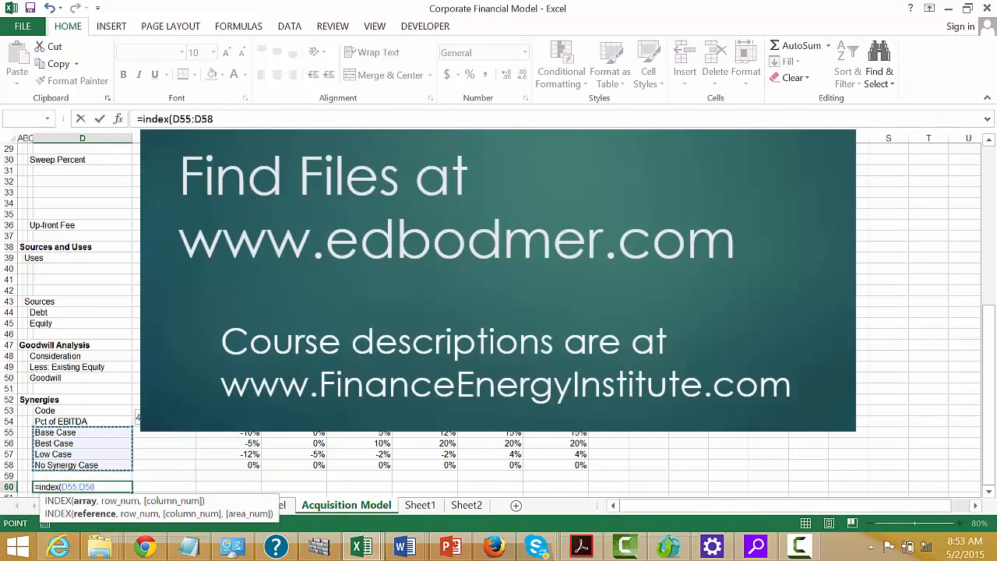
# Step: Complete the INDEX formula with the absolute code cell $E$53 as the row number and enter it
pyautogui.write(',')
pyautogui.press('Up')
pyautogui.press('Up')
pyautogui.press('Up')
pyautogui.press('Up')
pyautogui.press('Up')
pyautogui.press('Up')
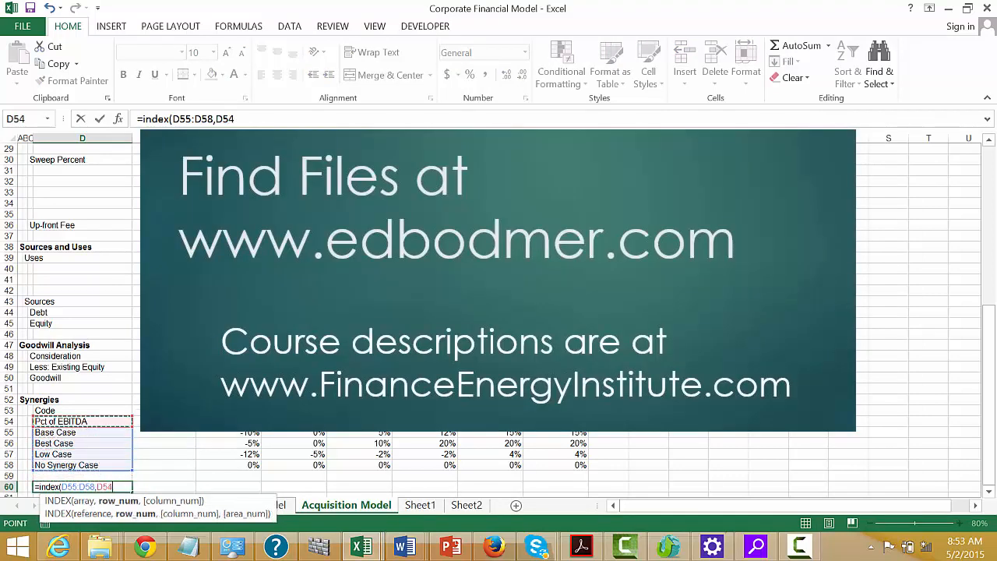
pyautogui.press('Up')
pyautogui.press('Right')
pyautogui.press('F4')
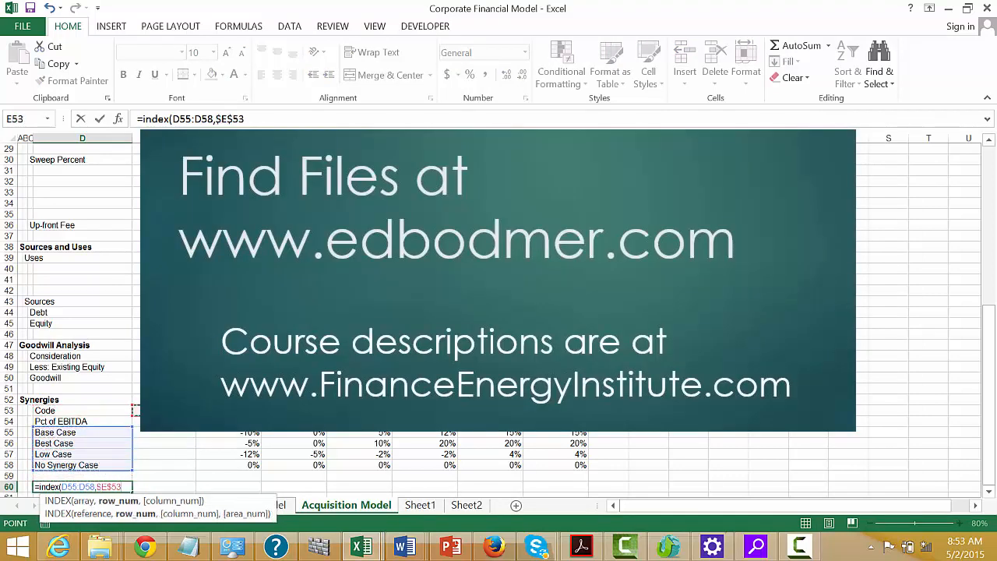
pyautogui.hotkey('ctrl', 'Return')
# Step: Copy the INDEX formula from D60 across row 60 to the 2020 column
pyautogui.hotkey('shift', 'Right')
pyautogui.hotkey('shift', 'Right')
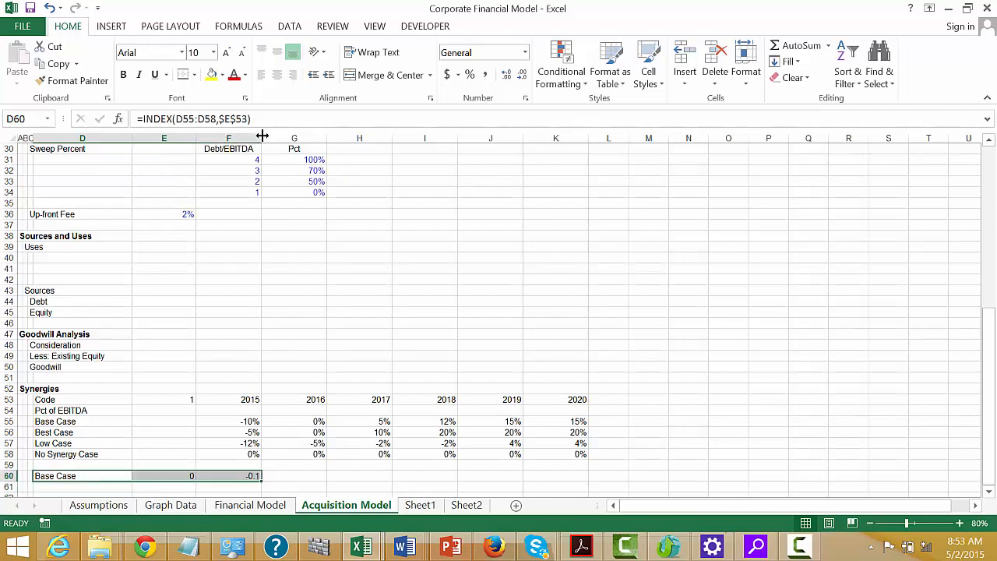
pyautogui.press('Right')
pyautogui.press('Right')
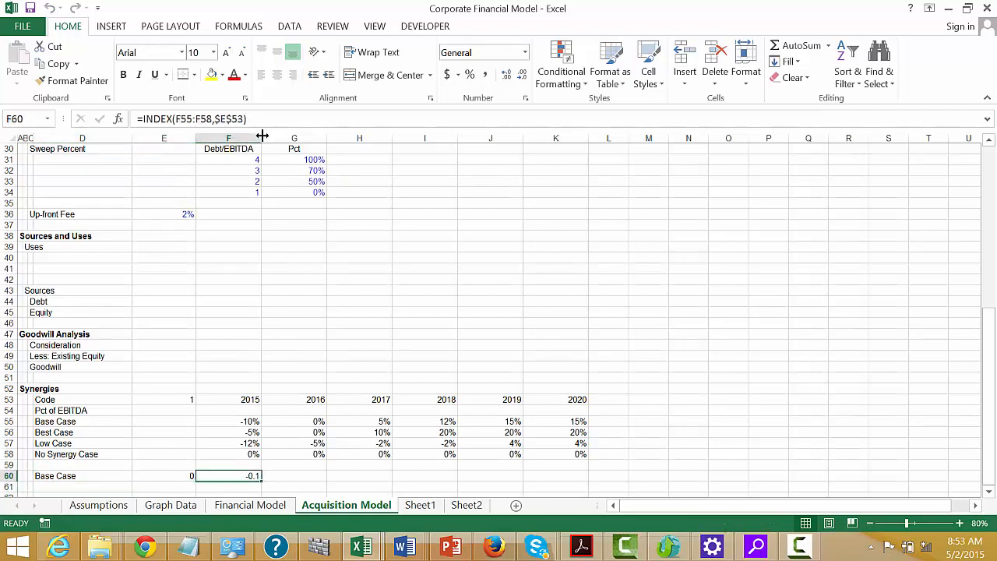
pyautogui.hotkey('shift', 'Right')
pyautogui.hotkey('shift', 'Right')
pyautogui.hotkey('shift', 'Right')
pyautogui.hotkey('shift', 'Right')
pyautogui.hotkey('shift', 'Right')
pyautogui.hotkey('ctrl', 'r')
# Step: Clear the formula in E60 and format the selected-case values in F60:K60 as percentages
pyautogui.press('Left')
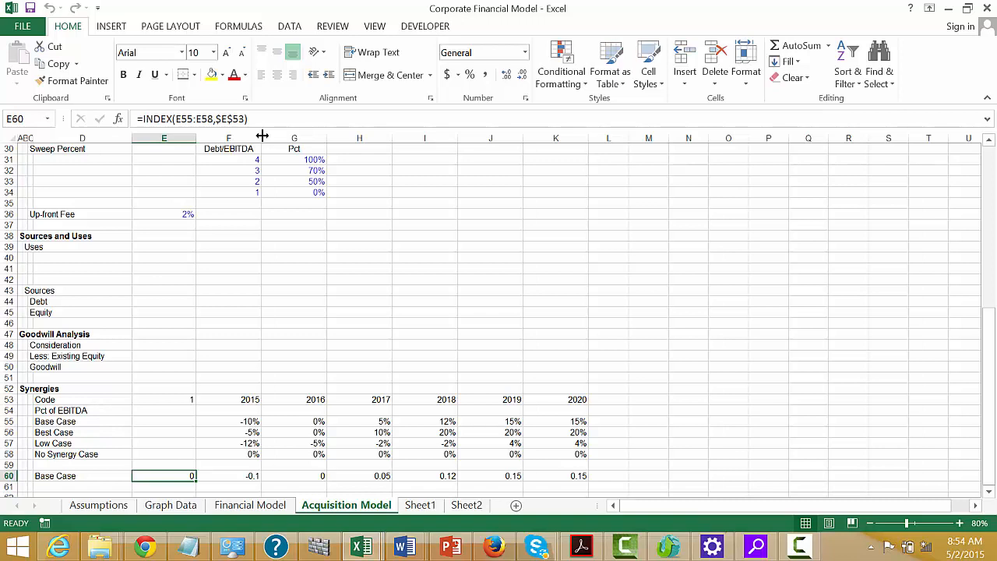
pyautogui.press('Right')
pyautogui.hotkey('shift', 'Right')
pyautogui.hotkey('shift', 'Right')
pyautogui.hotkey('shift', 'Right')
pyautogui.hotkey('shift', 'Right')
pyautogui.hotkey('shift', 'Right')
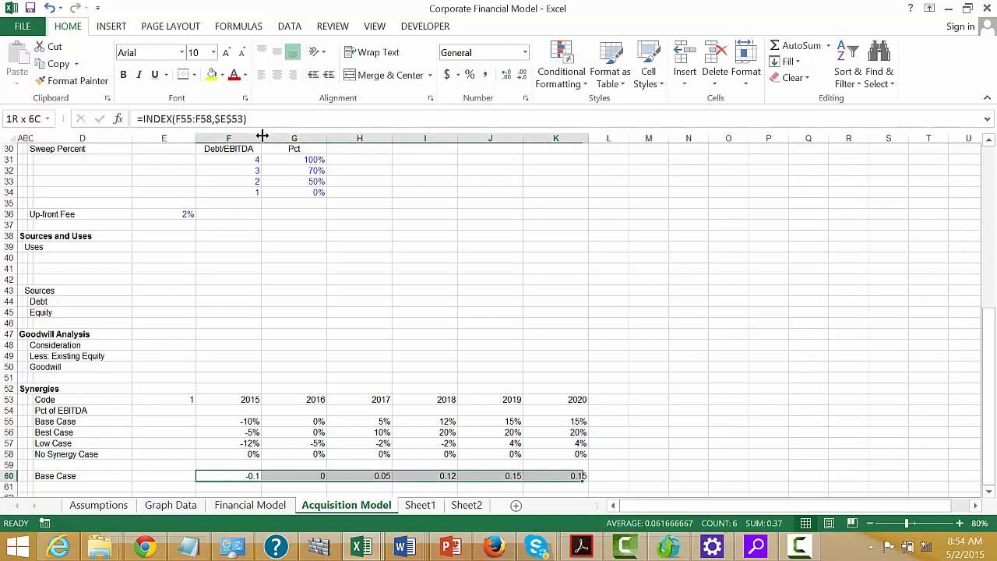
pyautogui.hotkey('ctrl', 'shift', '5')
pyautogui.hotkey('shift', 'Left')
pyautogui.hotkey('shift', 'Left')
pyautogui.hotkey('shift', 'Left')
pyautogui.hotkey('shift', 'Left')
pyautogui.hotkey('shift', 'Left')
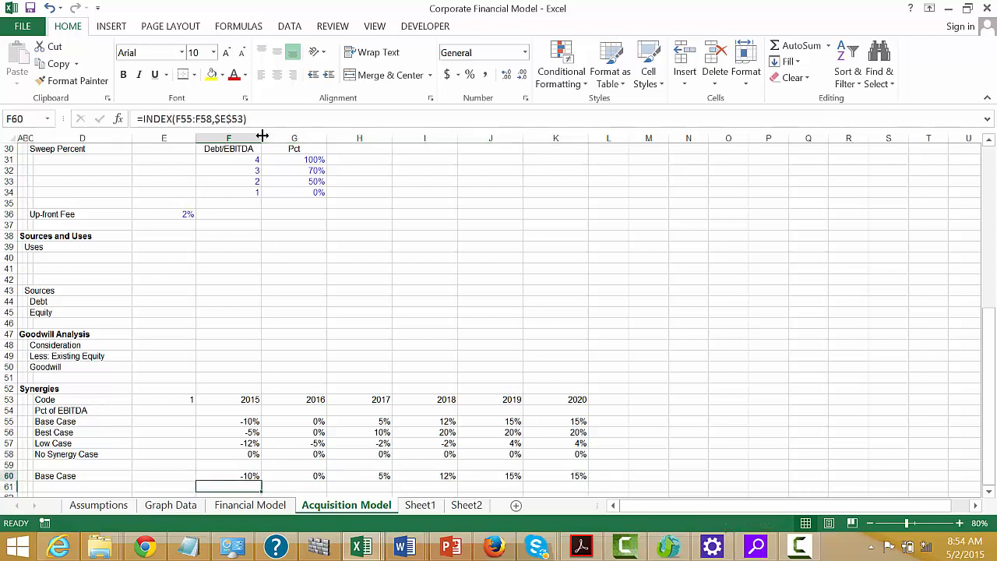
# Step: Set the synergy code in E53 to 2 to test the scenario selection
pyautogui.press('Up')
pyautogui.press('Up')
pyautogui.press('Up')
pyautogui.press('Up')
pyautogui.press('Up')
pyautogui.press('Up')
pyautogui.press('Up')
pyautogui.press('Left')
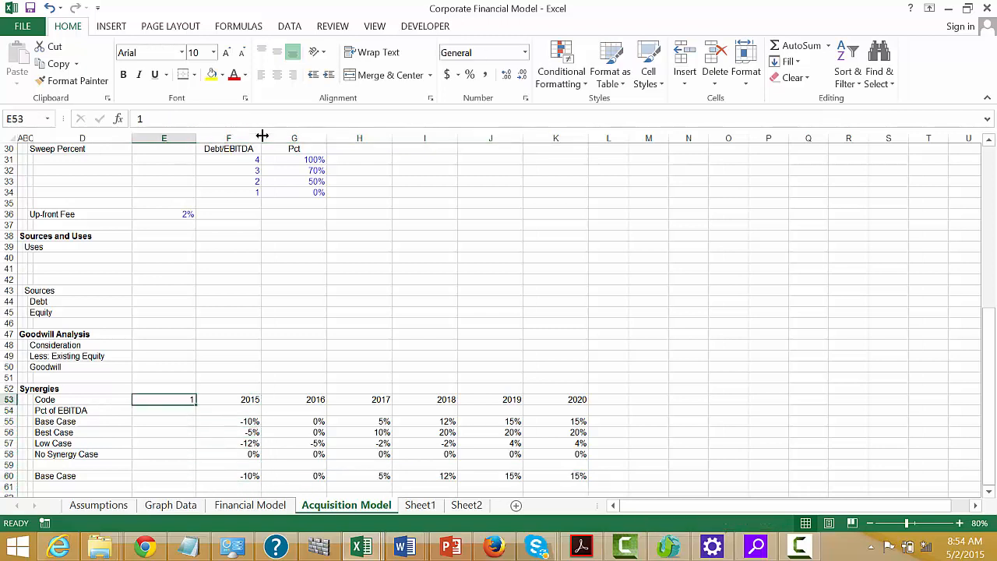
pyautogui.write('2')
pyautogui.press('Return')
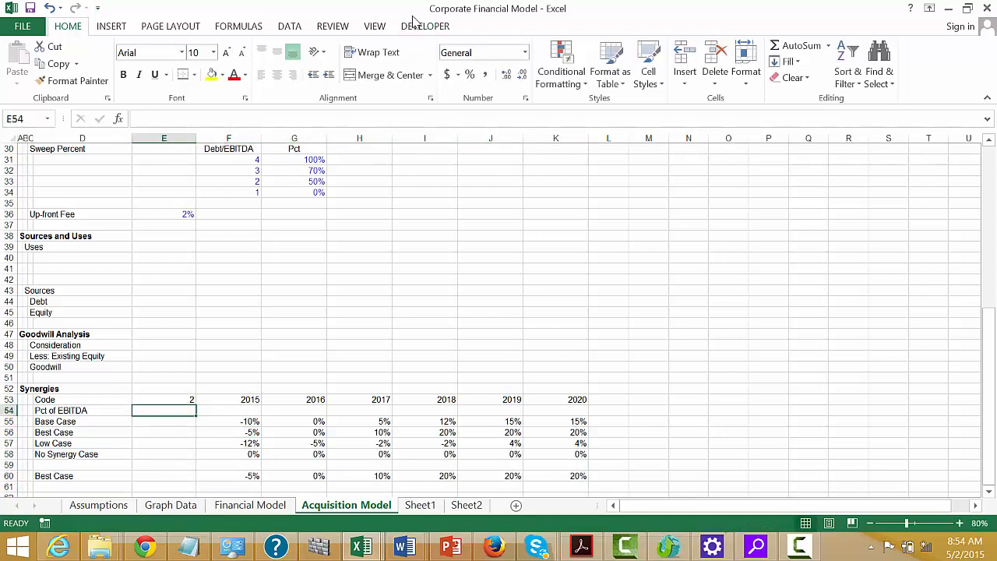
# Step: Add a drop-down (combo box) form control above the 2016 and 2017 columns, around row 51
pyautogui.click(417, 26)
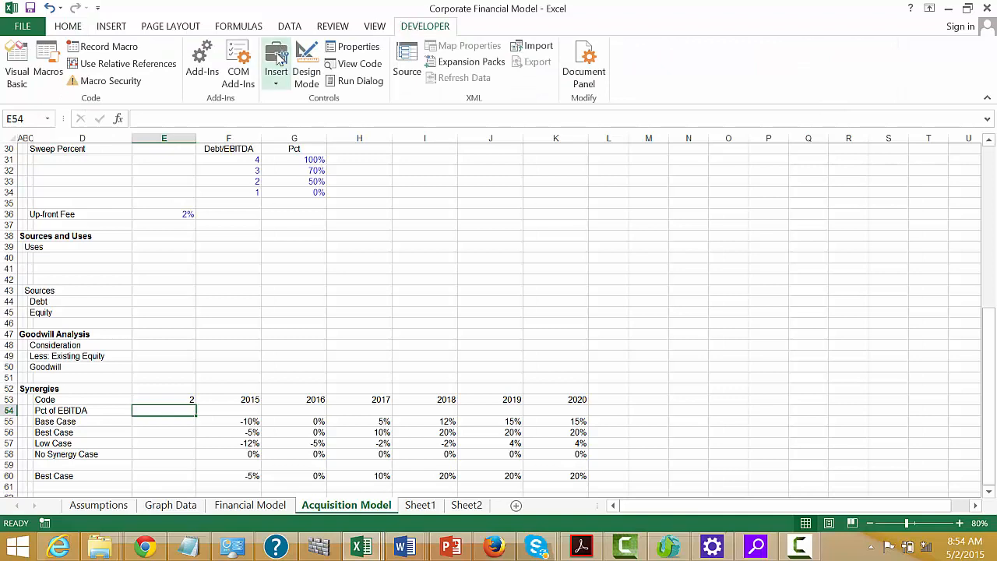
pyautogui.click(276, 66)
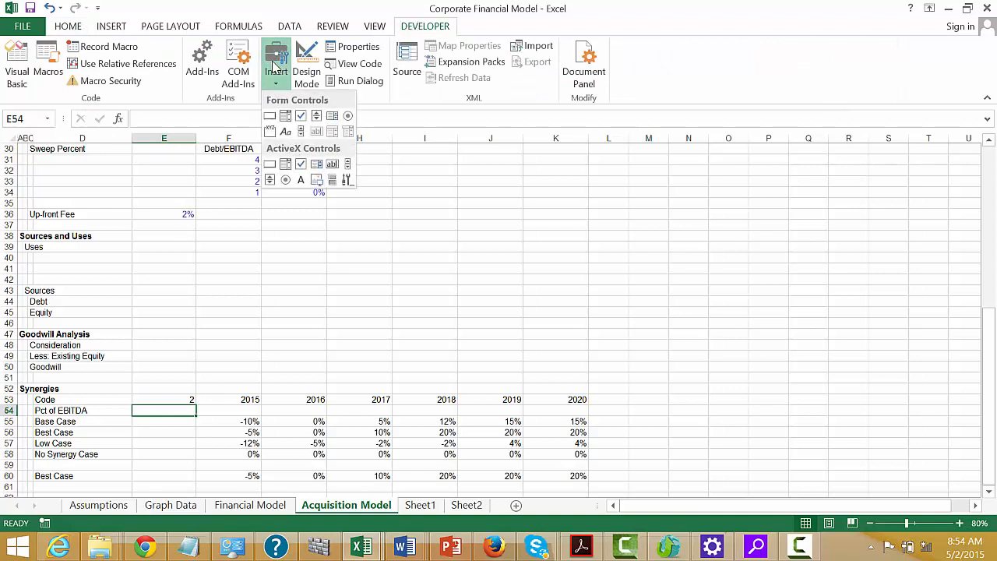
pyautogui.click(285, 148)
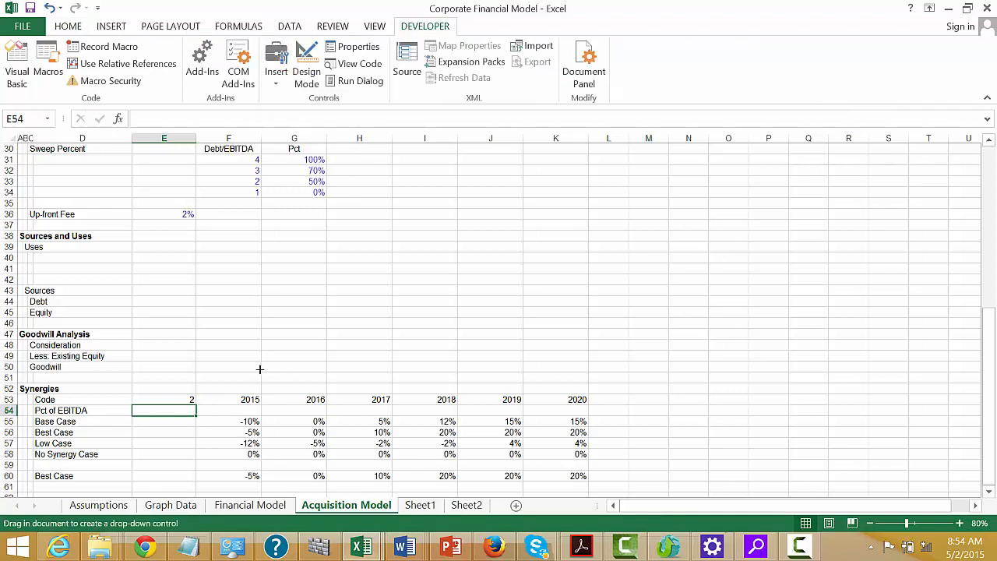
pyautogui.moveTo(260, 371)
pyautogui.mouseDown()
pyautogui.moveTo(396, 353)
pyautogui.moveTo(423, 374)
pyautogui.moveTo(387, 379)
pyautogui.mouseUp()
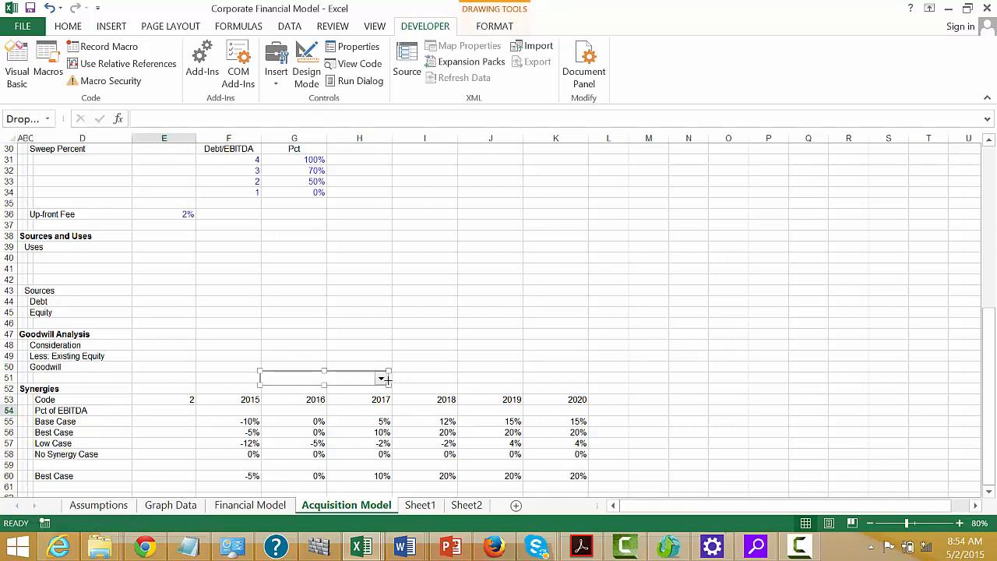
# Step: Set the drop-down control's input range to the case names in 'Acquisition Model'!$D$55:$D$58
pyautogui.rightClick(388, 379)
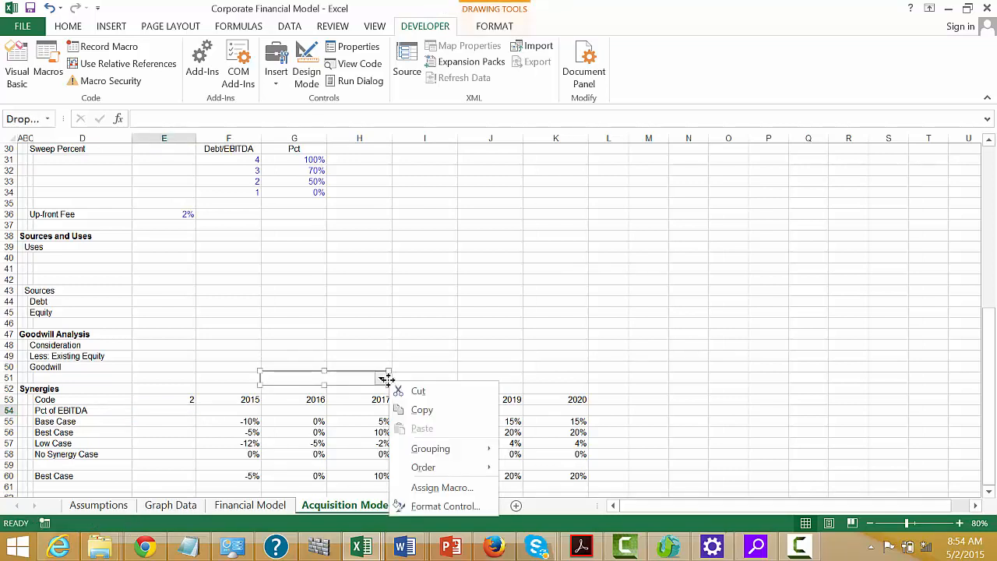
pyautogui.click(408, 507)
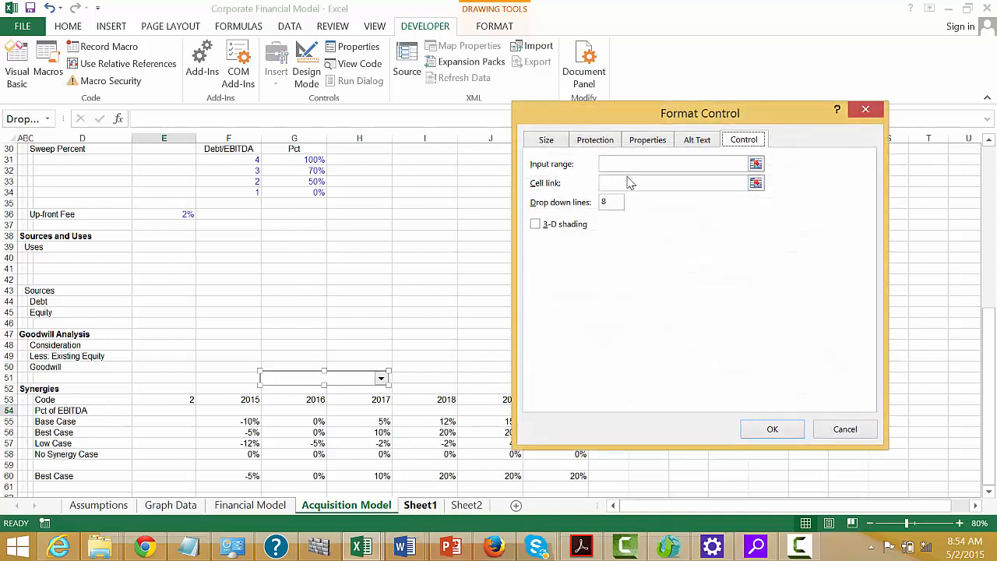
pyautogui.click(755, 164)
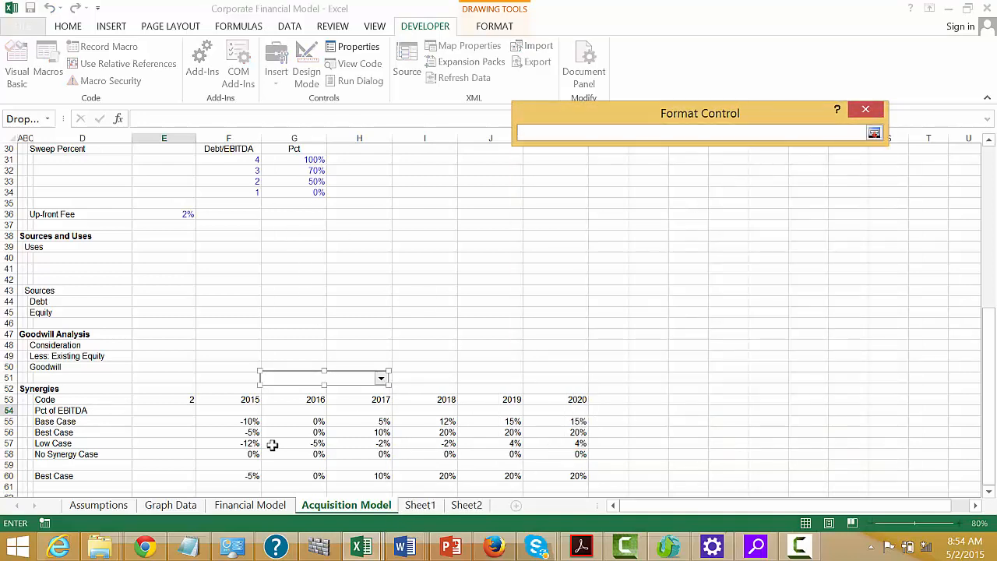
pyautogui.click(254, 512)
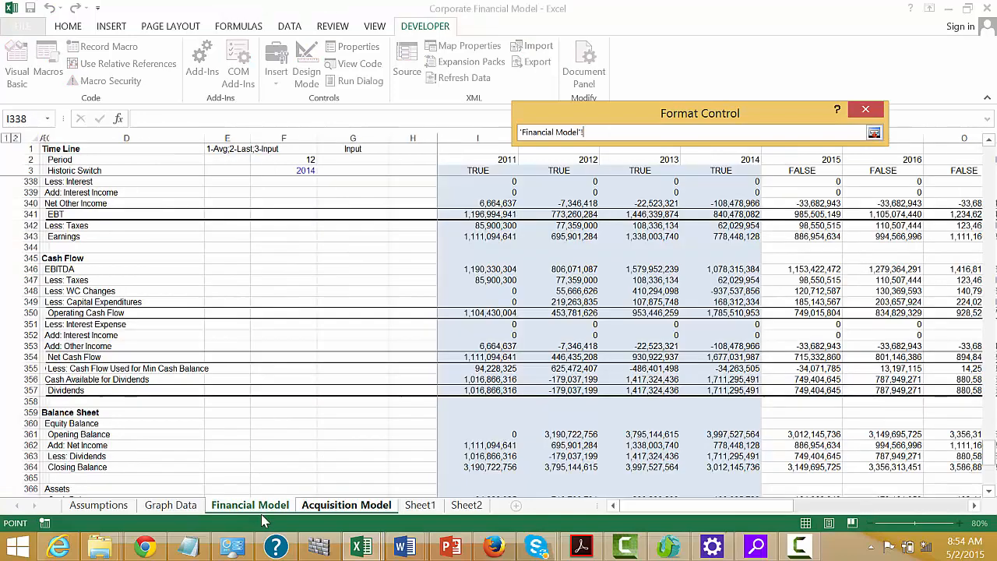
pyautogui.click(344, 510)
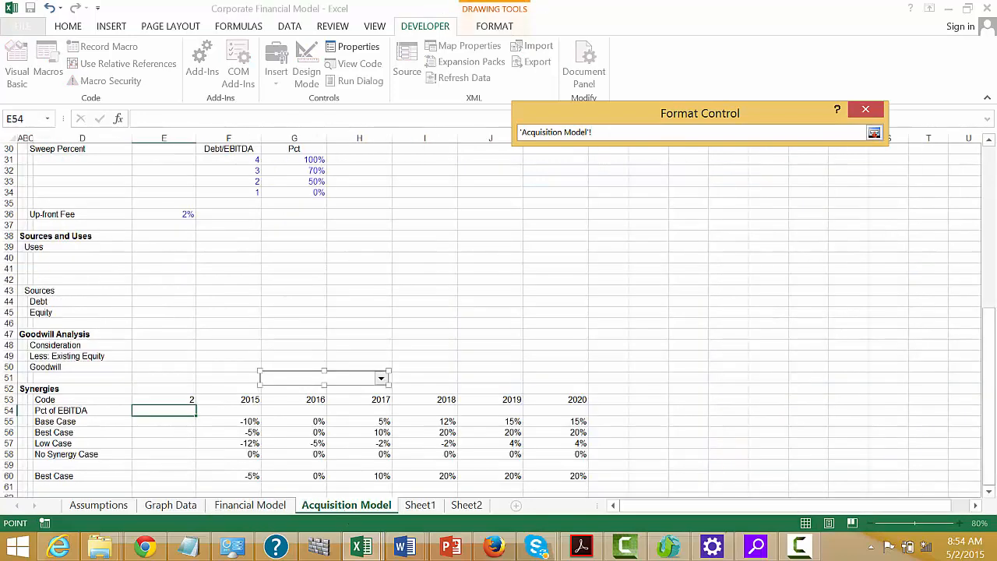
pyautogui.click(43, 422)
pyautogui.moveTo(43, 421); pyautogui.dragTo(33, 458)
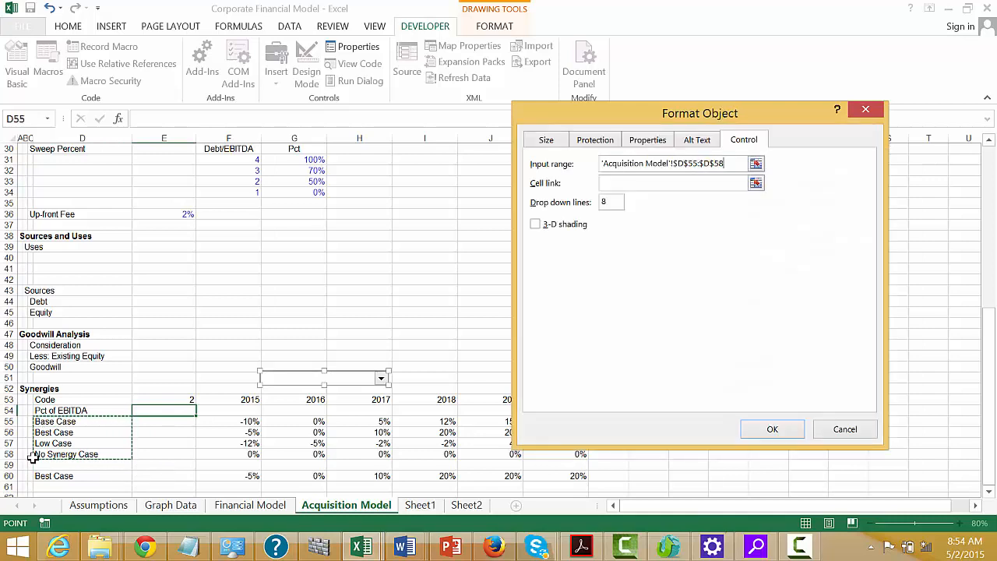
# Step: Link the drop-down control to the code cell 'Acquisition Model'!$E$53 and apply the control settings
pyautogui.click(756, 183)
pyautogui.click(257, 506)
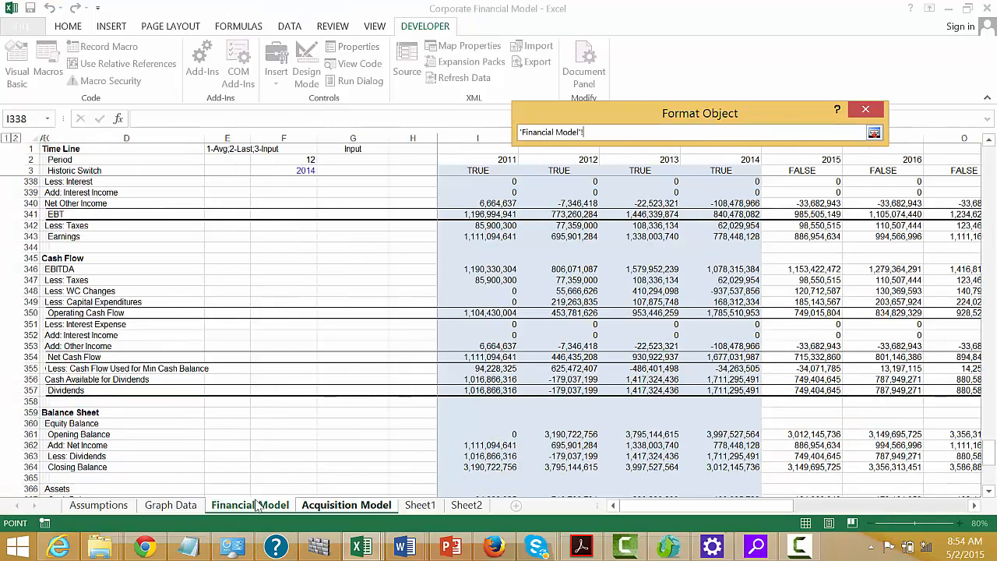
pyautogui.click(350, 507)
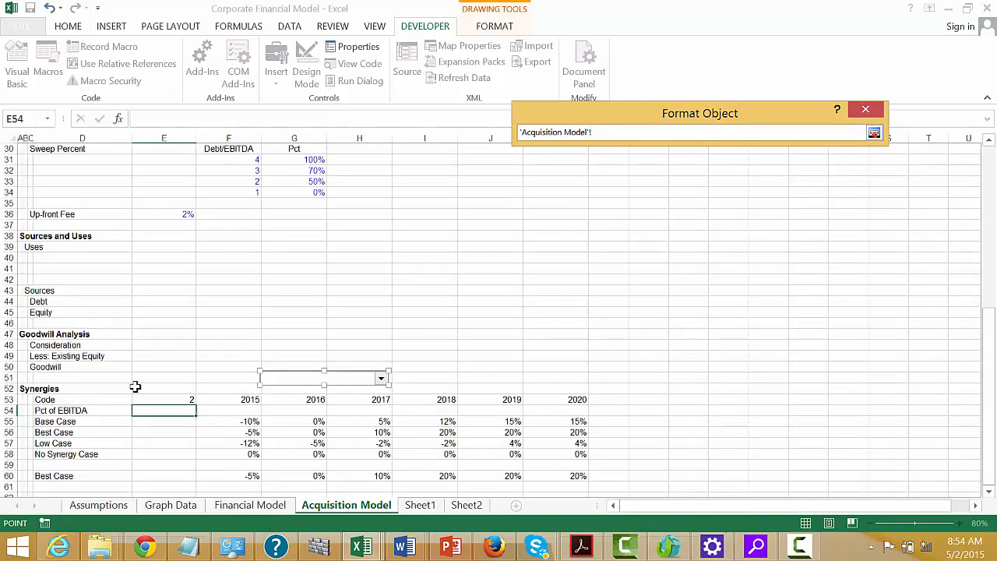
pyautogui.press('Return')
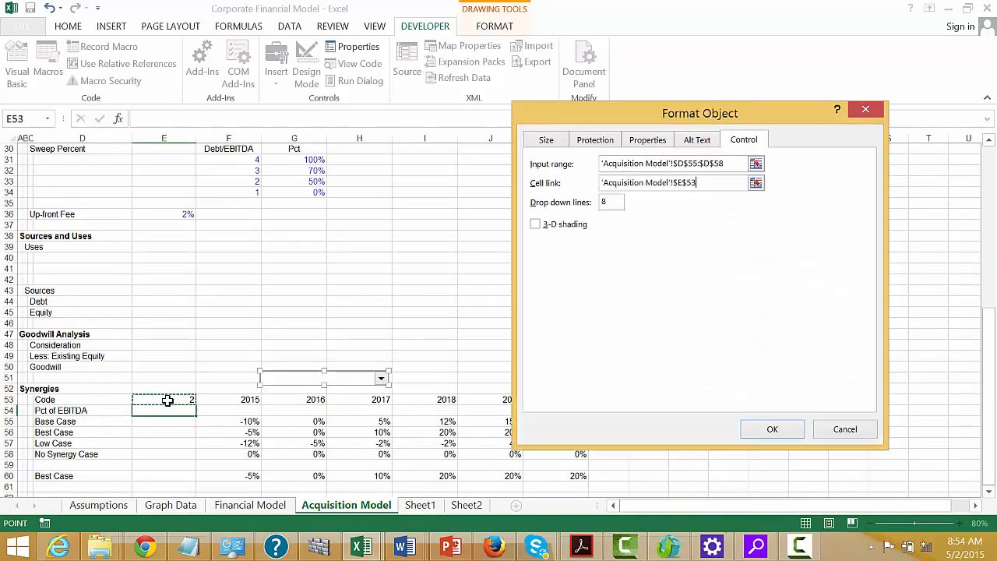
pyautogui.click(771, 429)
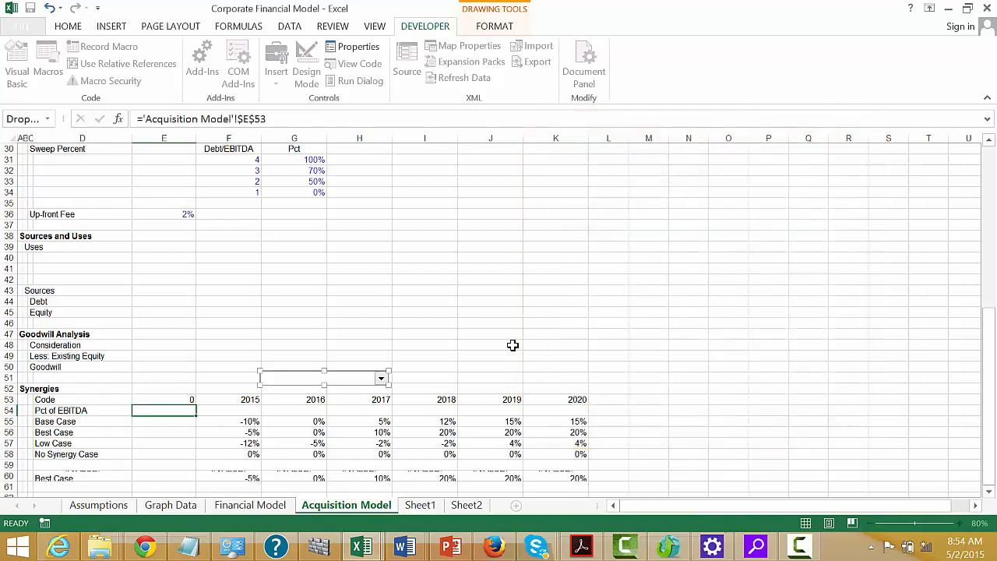
pyautogui.click(425, 343)
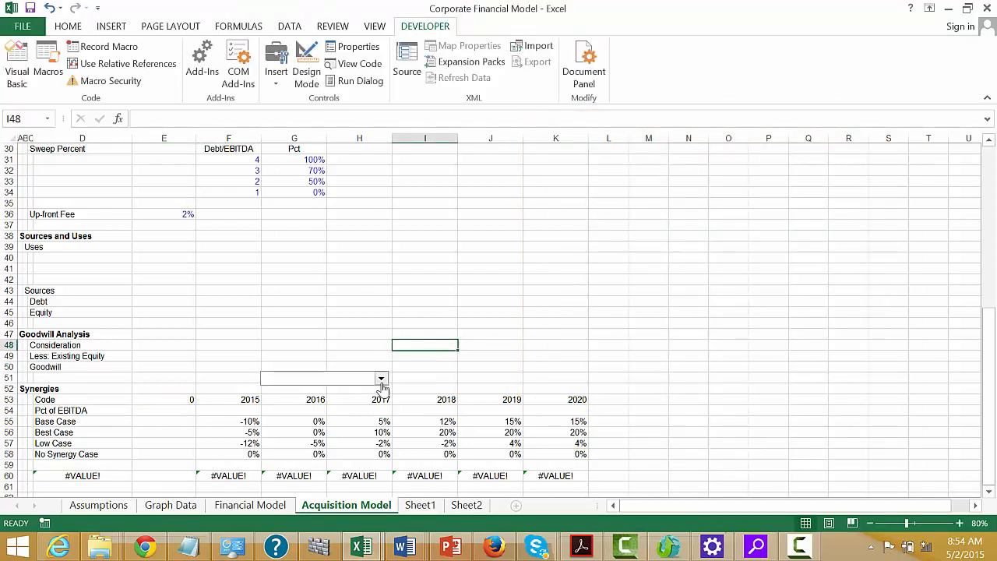
# Step: Choose Low Case in the synergy scenario drop-down
pyautogui.click(382, 380)
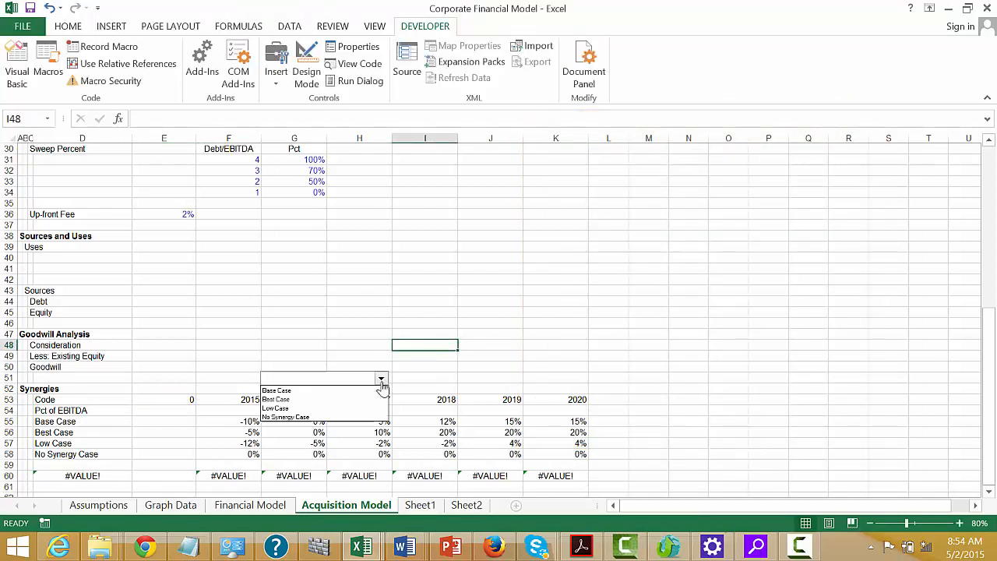
pyautogui.click(359, 413)
pyautogui.click(342, 344)
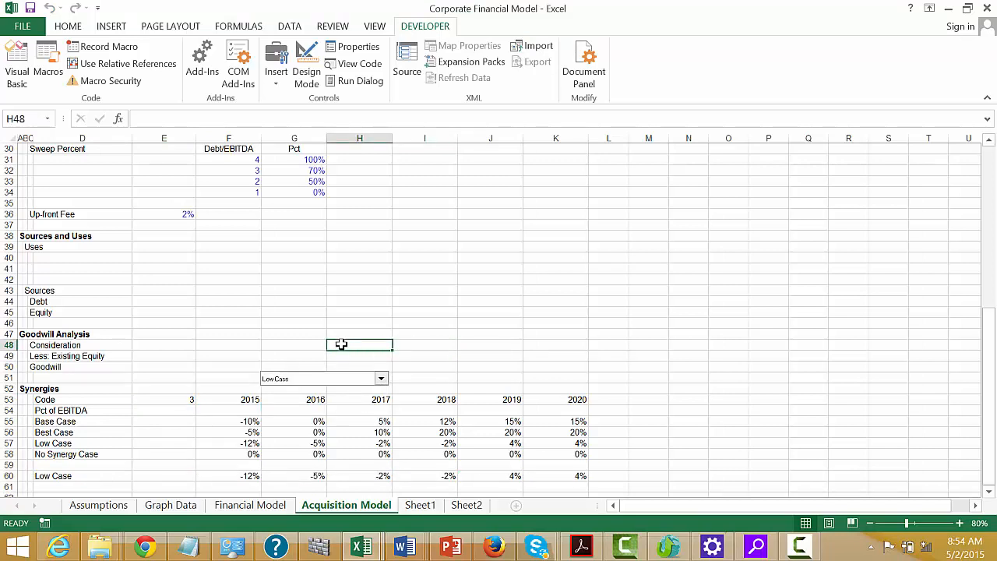
# Step: Enter the section heading "Pro-Forma Balance Sheet" in A62, below the synergies table
pyautogui.press('Down')
pyautogui.press('Down')
pyautogui.press('Down')
pyautogui.press('Down')
pyautogui.press('Down')
pyautogui.press('Down')
pyautogui.press('Down')
pyautogui.press('Down')
pyautogui.press('Down')
pyautogui.press('Down')
pyautogui.press('Down')
pyautogui.press('Down')
pyautogui.press('Down')
pyautogui.press('Down')
pyautogui.press('Down')
pyautogui.press('Down')
pyautogui.press('Down')
pyautogui.press('Down')
pyautogui.press('Down')
pyautogui.press('Down')
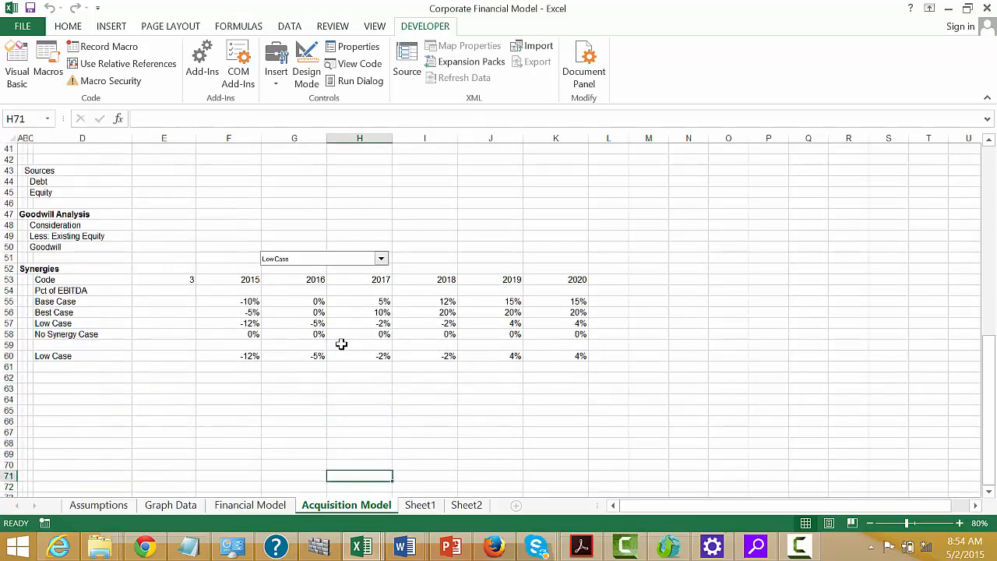
pyautogui.press('Up')
pyautogui.press('Up')
pyautogui.press('Up')
pyautogui.press('Up')
pyautogui.press('Up')
pyautogui.press('Up')
pyautogui.press('Left')
pyautogui.press('Left')
pyautogui.press('Left')
pyautogui.press('Left')
pyautogui.press('Left')
pyautogui.press('Left')
pyautogui.press('Left')
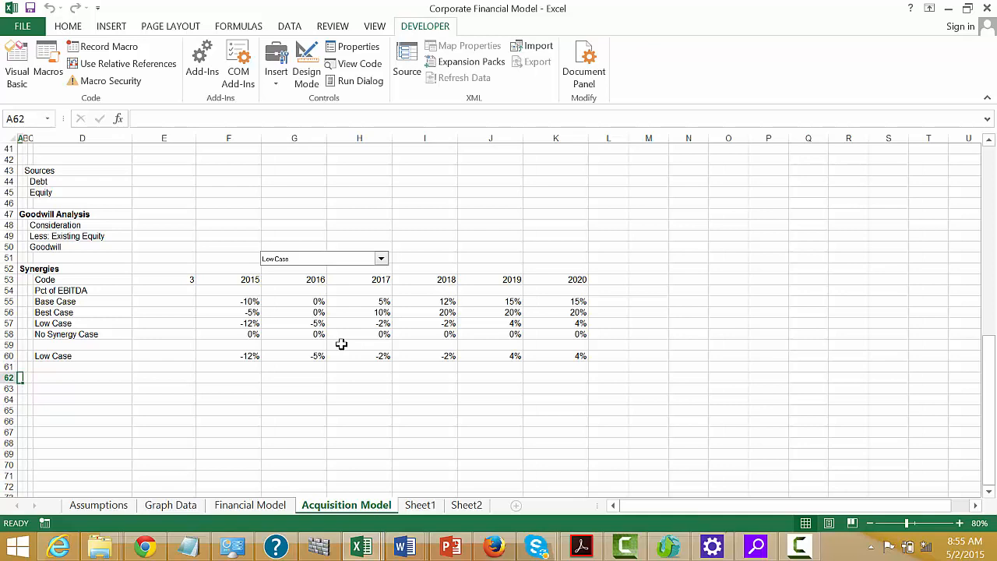
pyautogui.write('Pro-Fo')
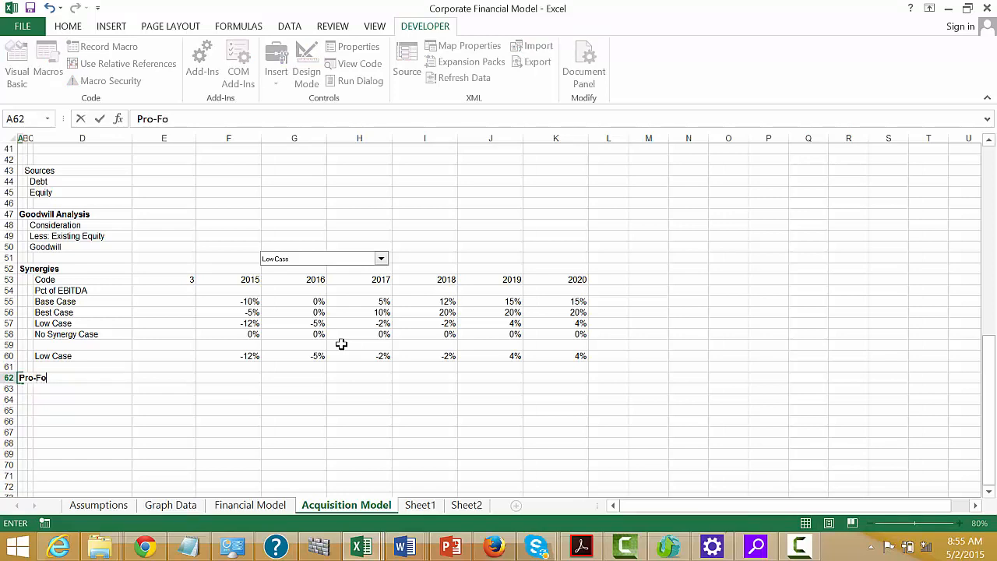
pyautogui.write('rma Balance Sheet')
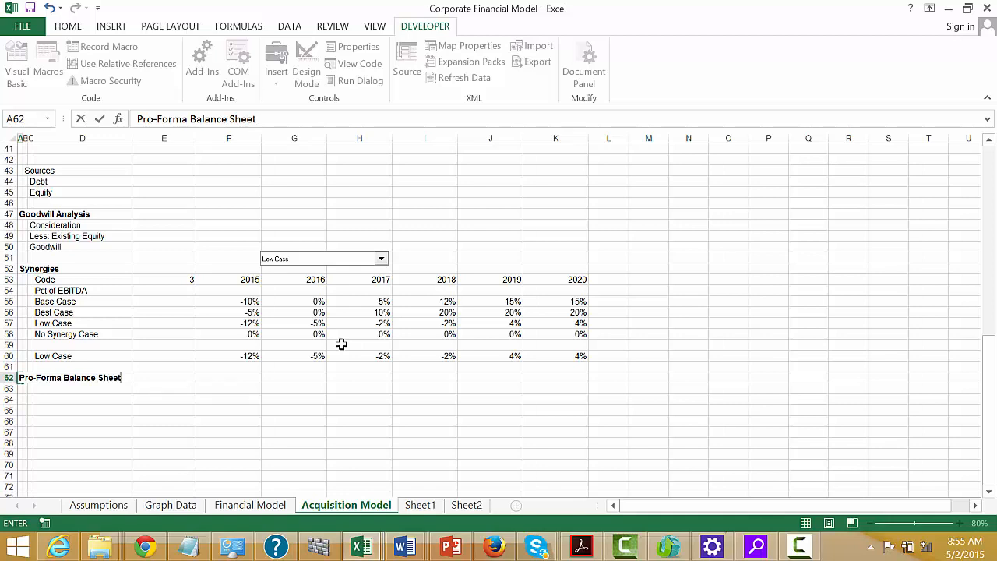
pyautogui.press('Return')
# Step: Copy the balance sheet labels from Assets to the liabilities Total, B366:D381, on the Financial Model sheet
pyautogui.press('Right')
pyautogui.press('Right')
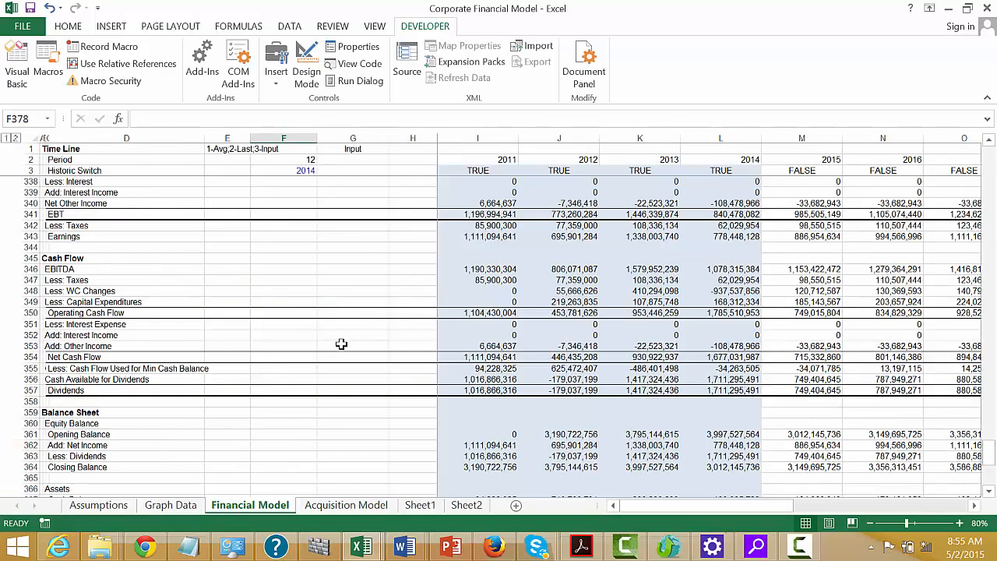
pyautogui.press('Left')
pyautogui.press('Up')
pyautogui.press('Up')
pyautogui.press('Up')
pyautogui.press('Up')
pyautogui.press('Up')
pyautogui.press('Up')
pyautogui.press('Left')
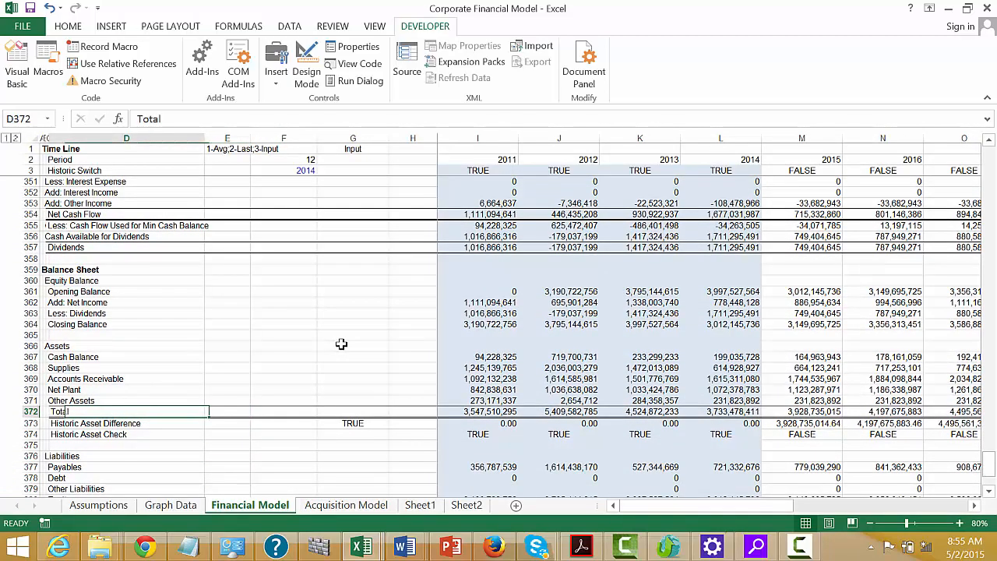
pyautogui.press('Left')
pyautogui.press('Left')
pyautogui.press('Up')
pyautogui.press('Up')
pyautogui.press('Up')
pyautogui.press('Up')
pyautogui.press('Up')
pyautogui.press('Up')
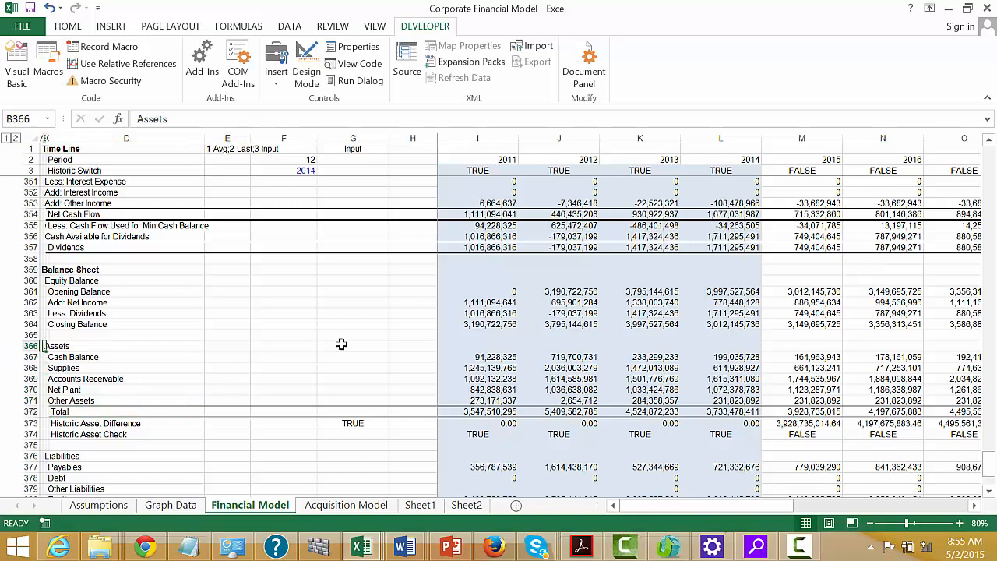
pyautogui.hotkey('shift', 'Right')
pyautogui.hotkey('shift', 'Right')
pyautogui.hotkey('shift', 'Down')
pyautogui.hotkey('shift', 'Down')
pyautogui.hotkey('shift', 'Down')
pyautogui.hotkey('shift', 'Down')
pyautogui.hotkey('shift', 'Down')
pyautogui.hotkey('shift', 'Down')
pyautogui.hotkey('shift', 'Down')
pyautogui.hotkey('shift', 'Down')
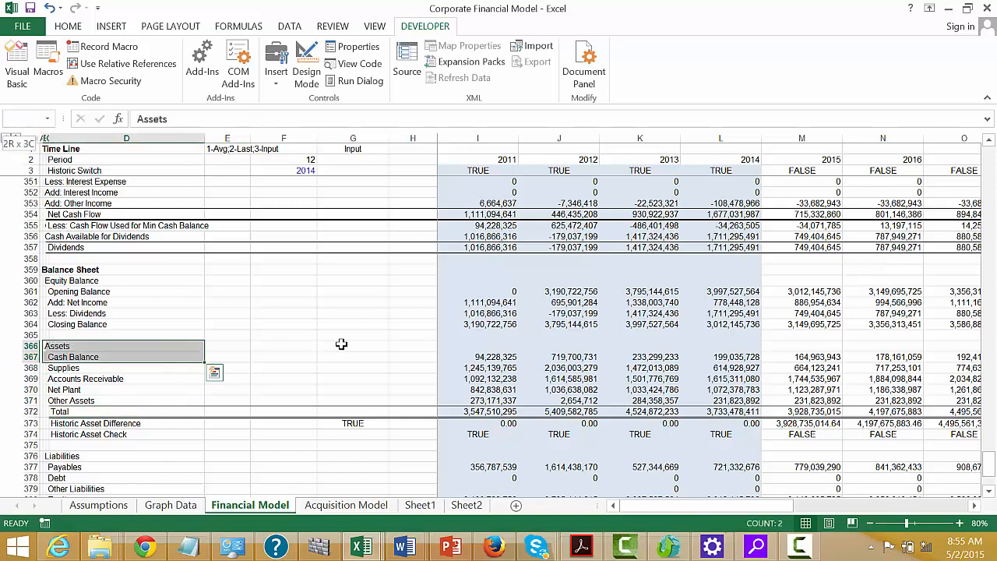
pyautogui.hotkey('shift', 'Down')
pyautogui.hotkey('shift', 'Down')
pyautogui.hotkey('shift', 'Down')
pyautogui.hotkey('shift', 'Down')
pyautogui.hotkey('shift', 'Down')
pyautogui.hotkey('shift', 'Down')
pyautogui.hotkey('shift', 'Down')
pyautogui.hotkey('shift', 'Down')
pyautogui.hotkey('shift', 'Down')
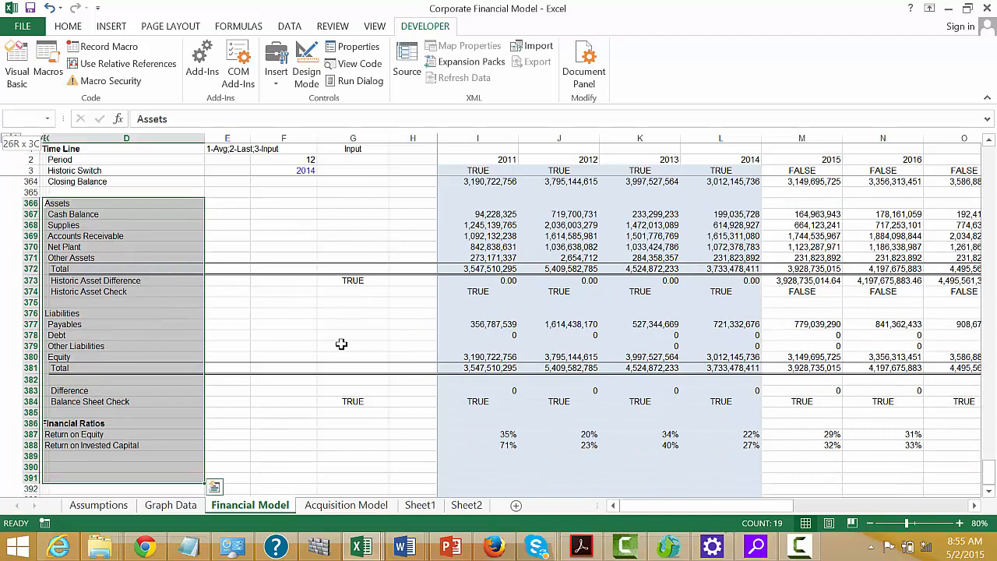
pyautogui.hotkey('shift', 'Up')
pyautogui.hotkey('shift', 'Up')
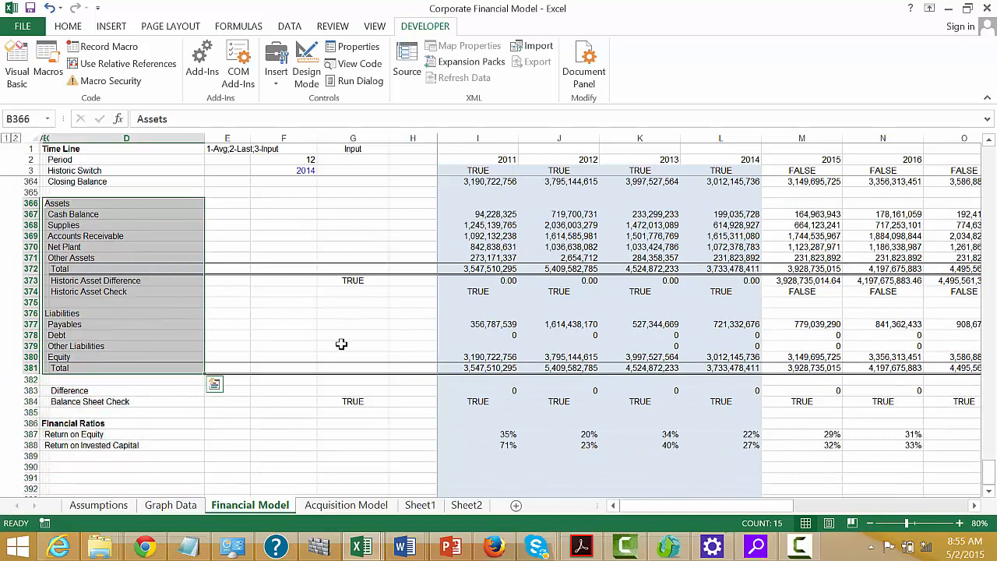
pyautogui.hotkey('ctrl', 'c')
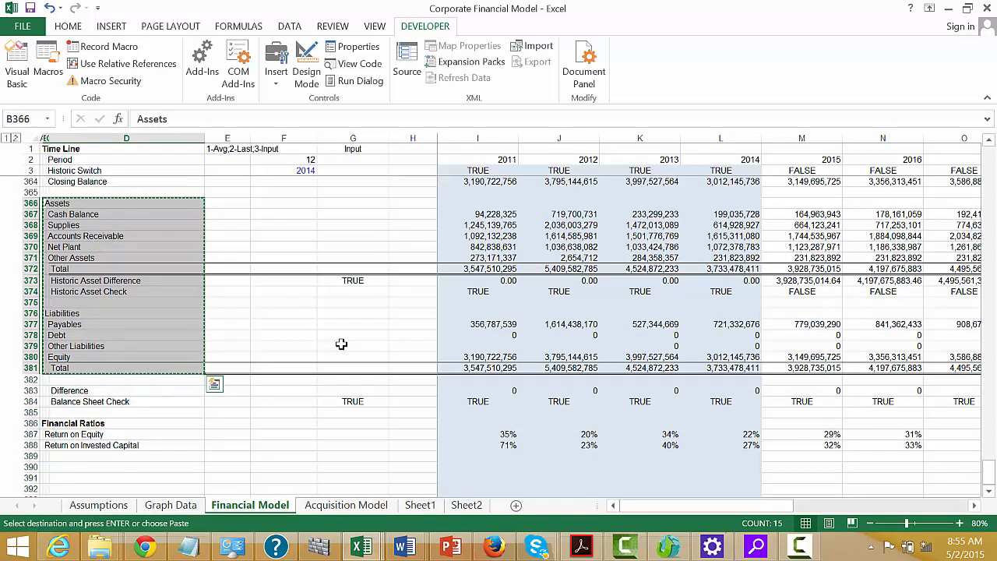
# Step: Paste the copied labels into the Acquisition Model sheet from B63, under the Pro-Forma Balance Sheet heading, replacing a misaligned paste at C63
pyautogui.hotkey('ctrl', 'pagedown')
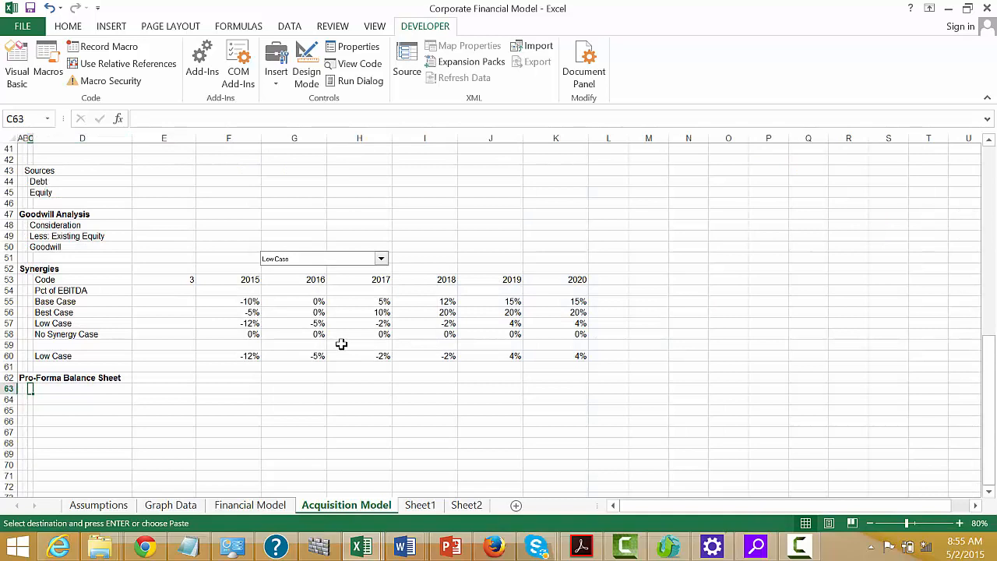
pyautogui.hotkey('ctrl', 'v')
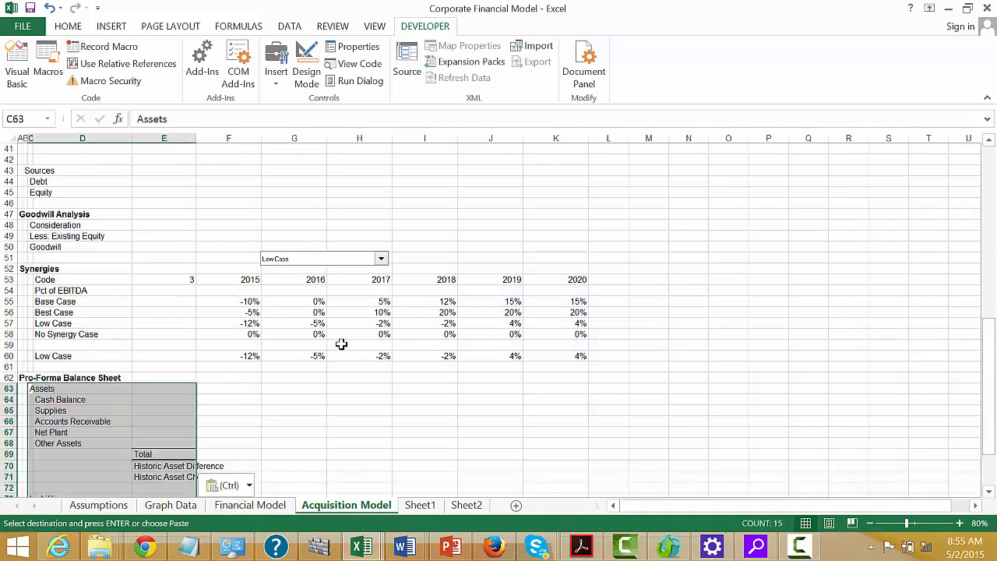
pyautogui.hotkey('ctrl', 'z')
pyautogui.press('Left')
pyautogui.hotkey('ctrl', 'v')
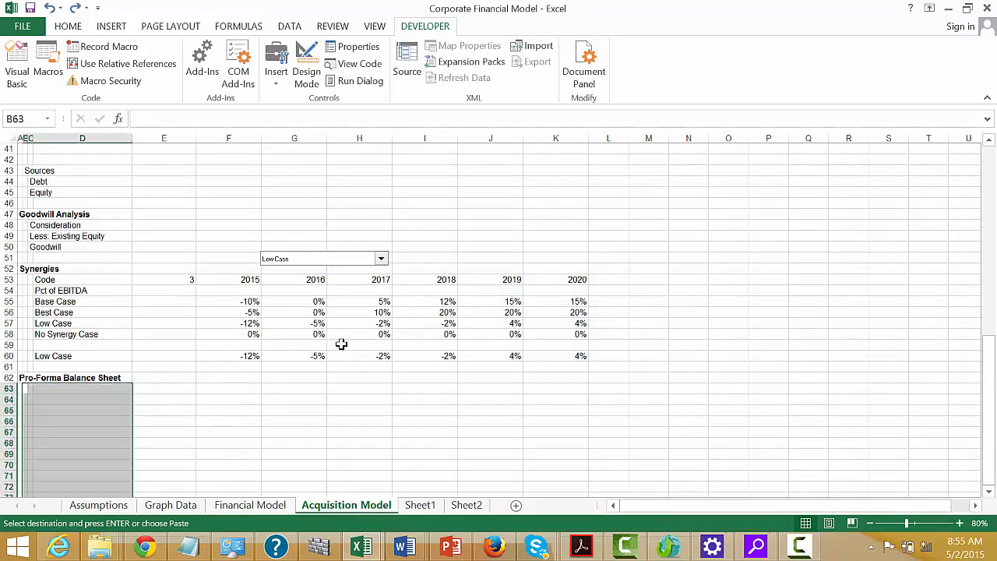
# Step: Review the pasted asset and liability labels down to the final Total row
pyautogui.press('Down')
pyautogui.press('Down')
pyautogui.press('Down')
pyautogui.press('Down')
pyautogui.press('Down')
pyautogui.press('Down')
pyautogui.press('Down')
pyautogui.press('Down')
pyautogui.press('Down')
pyautogui.press('Down')
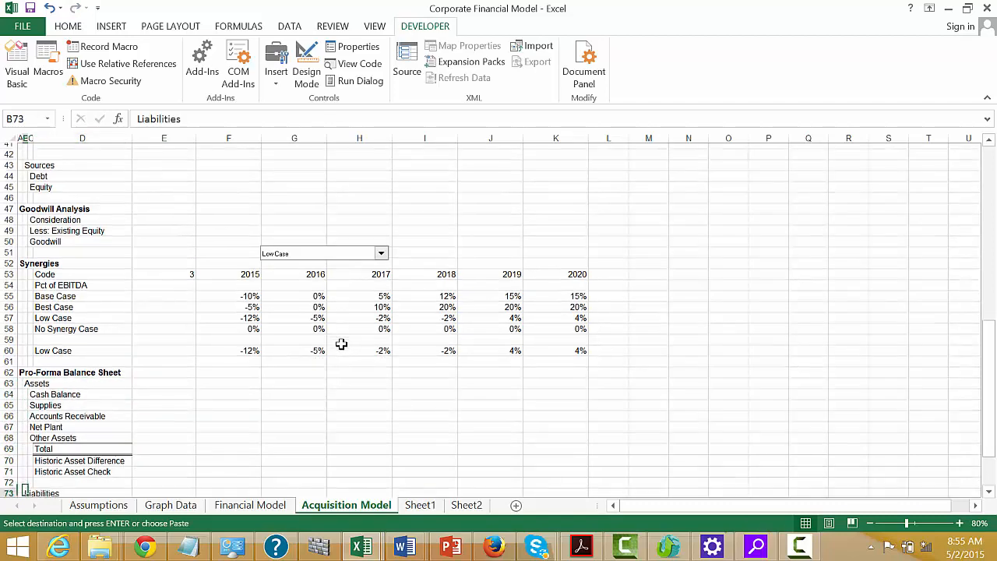
pyautogui.press('Down')
pyautogui.press('Down')
pyautogui.press('Down')
pyautogui.press('Down')
pyautogui.press('Down')
pyautogui.press('Down')
pyautogui.press('Down')
pyautogui.press('Down')
# Step: Start an INDEX formula in E64 for Cash Balance, using row 367:367 of the Financial Model sheet as the array
pyautogui.press('Up')
pyautogui.press('Up')
pyautogui.press('Up')
pyautogui.press('Up')
pyautogui.press('Up')
pyautogui.press('Up')
pyautogui.press('Up')
pyautogui.press('Up')
pyautogui.press('Up')
pyautogui.press('Up')
pyautogui.press('Up')
pyautogui.press('Up')
pyautogui.press('Up')
pyautogui.press('Up')
pyautogui.press('Up')
pyautogui.press('Up')
pyautogui.press('Up')
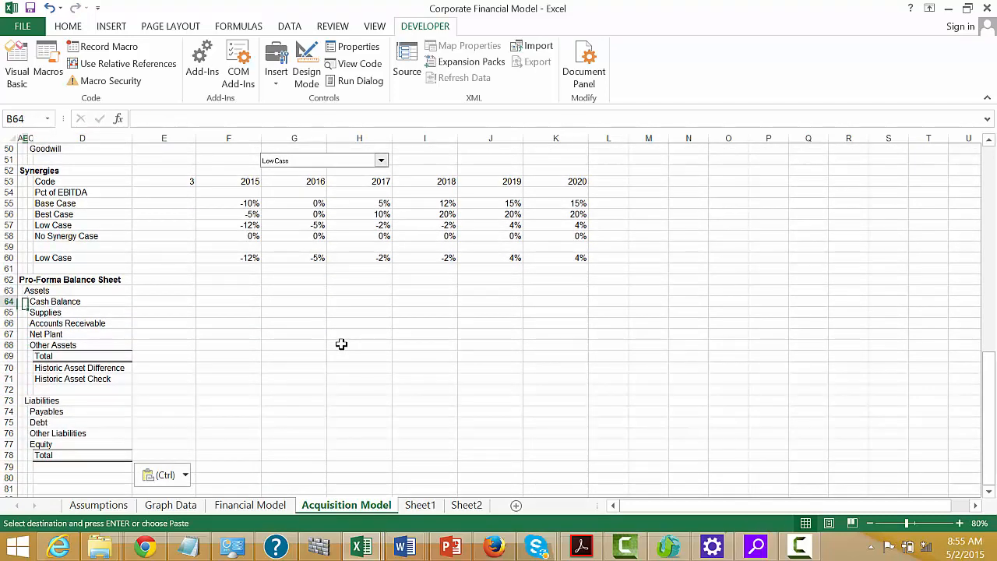
pyautogui.press('Right')
pyautogui.press('Right')
pyautogui.press('Right')
pyautogui.press('Right')
pyautogui.press('Left')
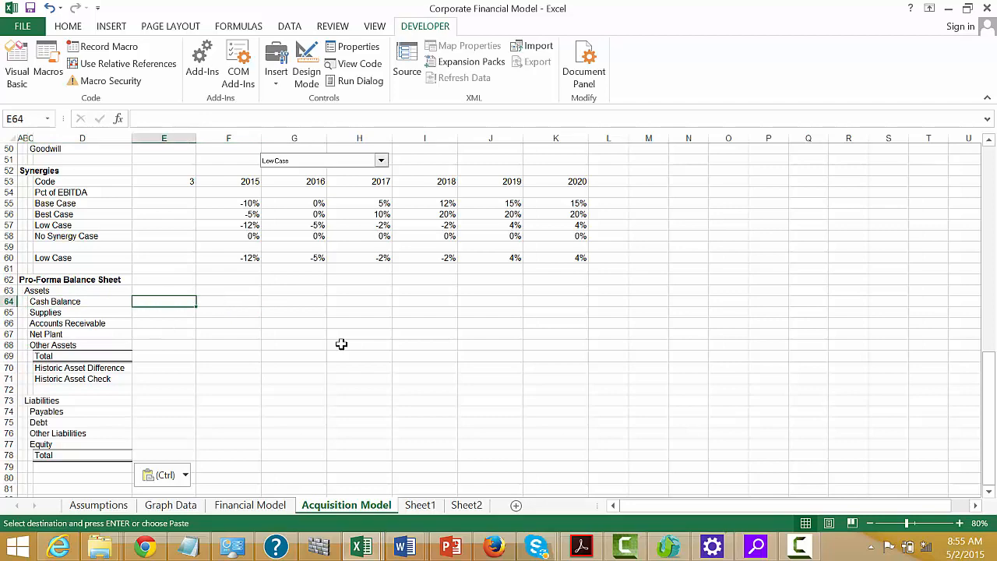
pyautogui.write('=inde')
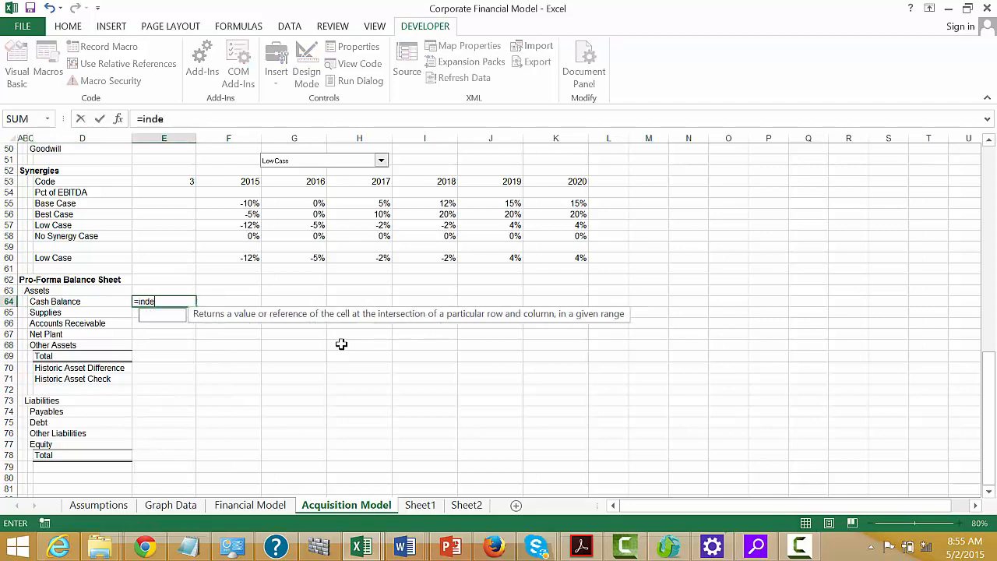
pyautogui.write('x(')
pyautogui.hotkey('ctrl', 'pageup')
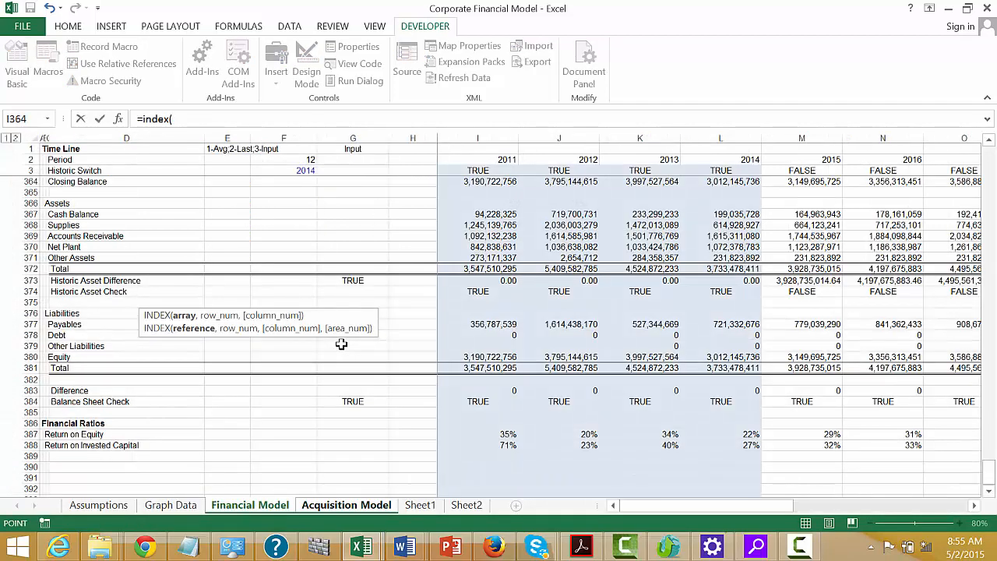
pyautogui.click(29, 213)
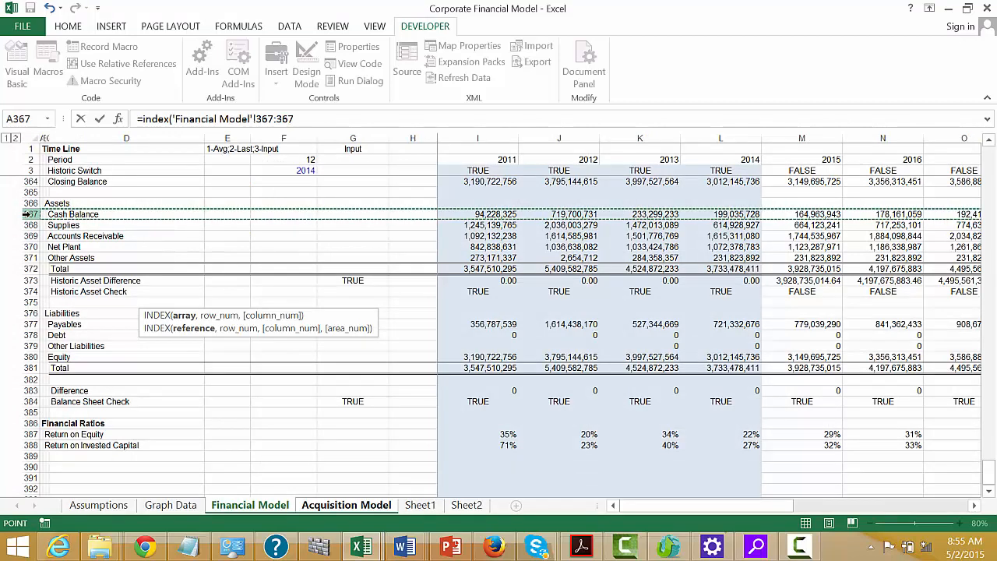
pyautogui.write(',')
# Step: Complete the Cash Balance INDEX formula in E64 with an absolute reference to the Column Number, 'Acquisition Model'!$E$4, as its position argument
pyautogui.hotkey('ctrl', 'pagedown')
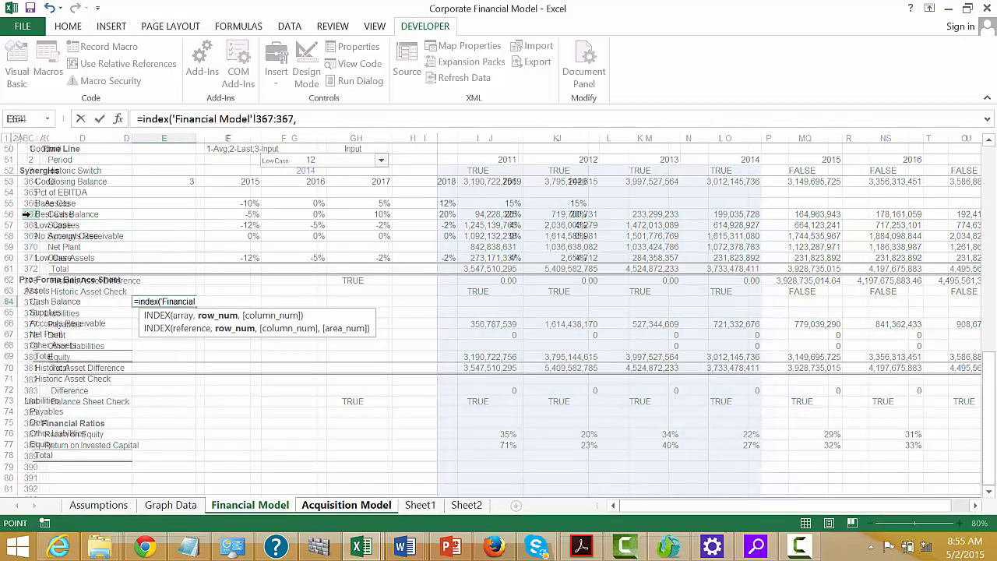
pyautogui.press('Up')
pyautogui.press('Up')
pyautogui.press('Up')
pyautogui.press('Up')
pyautogui.press('Up')
pyautogui.press('Up')
pyautogui.press('Up')
pyautogui.press('Up')
pyautogui.press('Up')
pyautogui.press('Up')
pyautogui.press('Up')
pyautogui.press('Up')
pyautogui.press('Up')
pyautogui.press('Up')
pyautogui.press('Up')
pyautogui.press('Up')
pyautogui.press('Up')
pyautogui.press('Up')
pyautogui.press('Up')
pyautogui.press('Up')
pyautogui.press('Up')
pyautogui.press('Up')
pyautogui.press('Up')
pyautogui.press('Up')
pyautogui.press('Up')
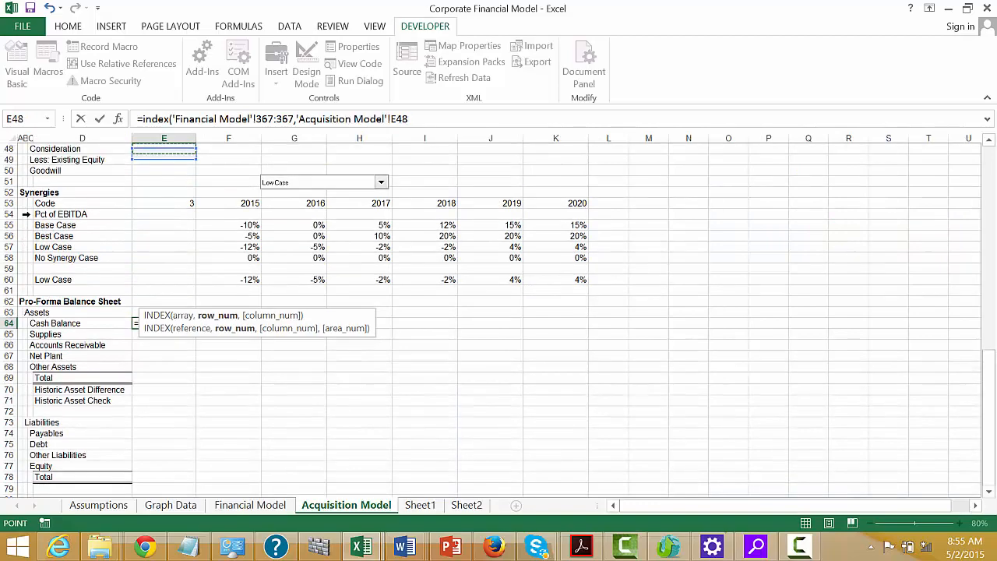
pyautogui.press('Up')
pyautogui.press('Up')
pyautogui.press('Up')
pyautogui.press('Up')
pyautogui.press('Up')
pyautogui.press('Up')
pyautogui.press('Up')
pyautogui.press('Up')
pyautogui.press('Up')
pyautogui.press('Up')
pyautogui.press('Up')
pyautogui.press('Up')
pyautogui.press('Up')
pyautogui.press('Up')
pyautogui.press('Up')
pyautogui.press('Up')
pyautogui.press('Up')
pyautogui.press('Up')
pyautogui.press('Up')
pyautogui.press('Up')
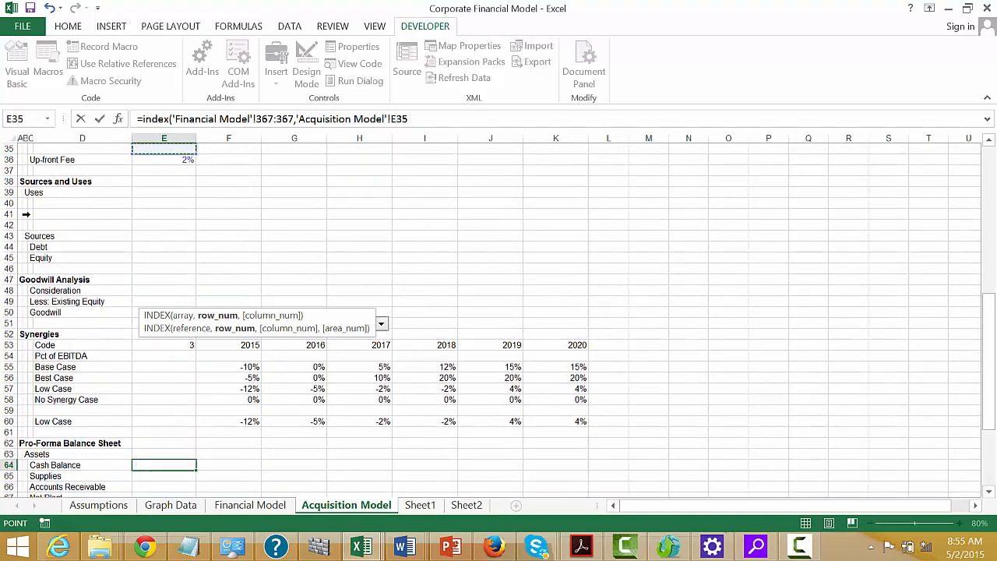
pyautogui.press('Up')
pyautogui.press('Up')
pyautogui.press('Up')
pyautogui.press('Up')
pyautogui.press('Up')
pyautogui.press('Up')
pyautogui.press('Up')
pyautogui.press('Up')
pyautogui.press('Up')
pyautogui.press('Up')
pyautogui.press('Up')
pyautogui.press('Up')
pyautogui.press('Up')
pyautogui.press('Up')
pyautogui.press('Up')
pyautogui.press('Up')
pyautogui.press('Up')
pyautogui.press('Up')
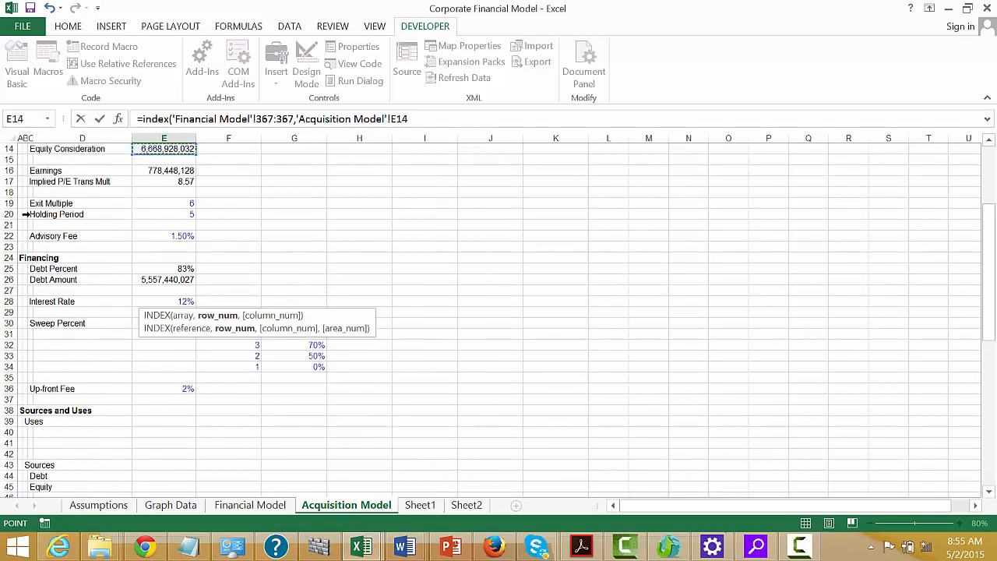
pyautogui.press('Down')
pyautogui.press('Down')
pyautogui.press('Down')
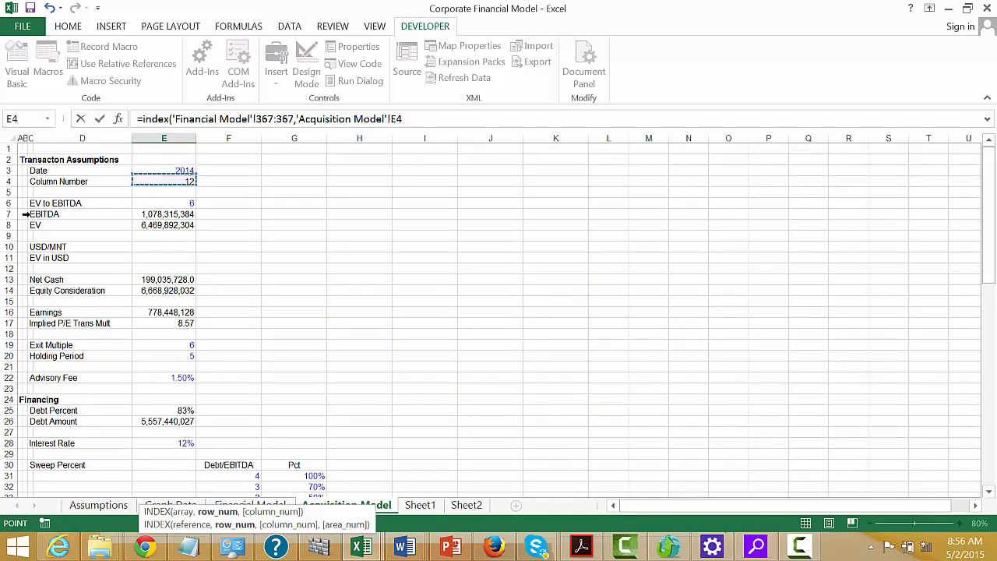
pyautogui.press('F4')
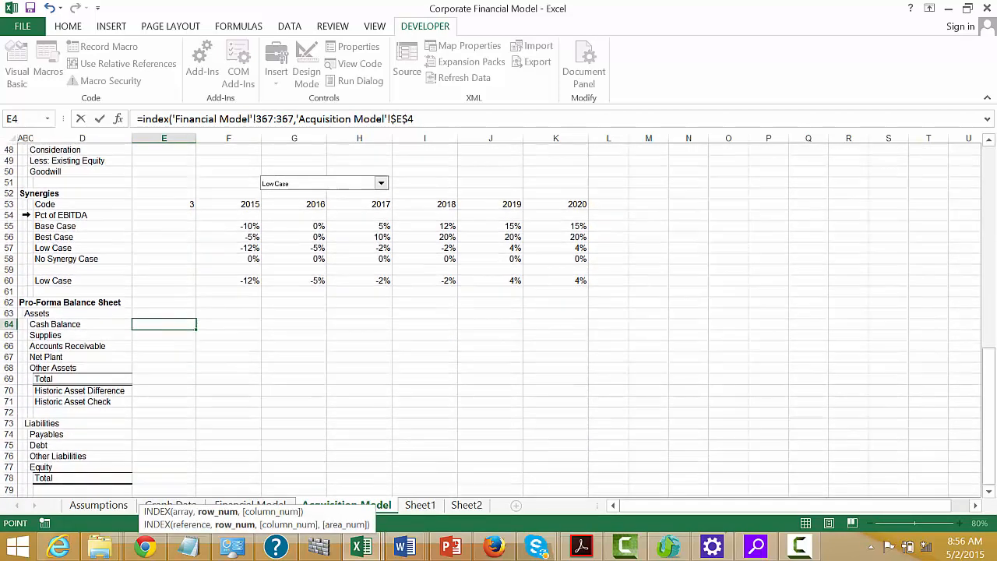
pyautogui.press('Return')
pyautogui.press('Up')
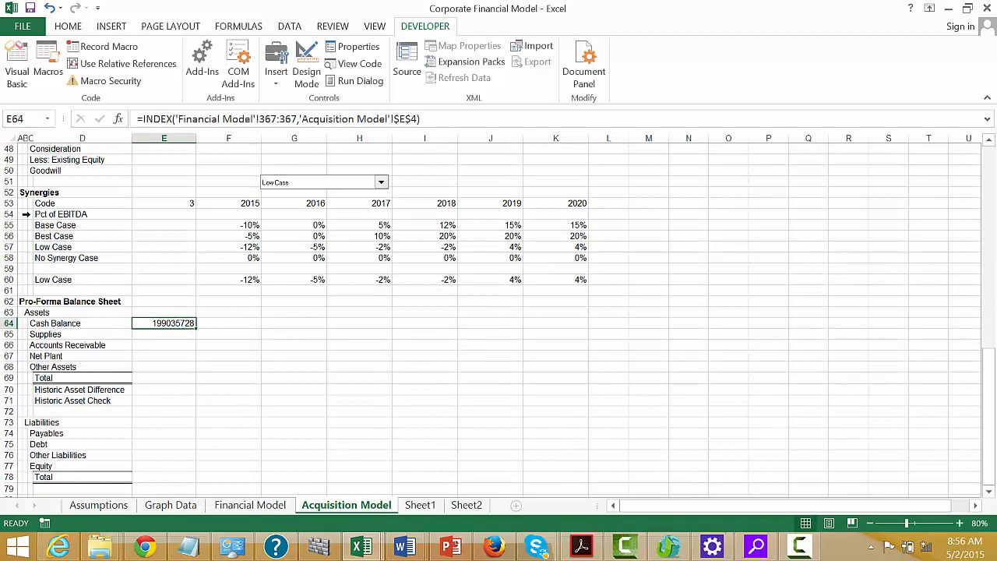
# Step: Format the Cash Balance value in E64 with thousands separators and no decimal places
pyautogui.hotkey('ctrl', 'shift', '1')
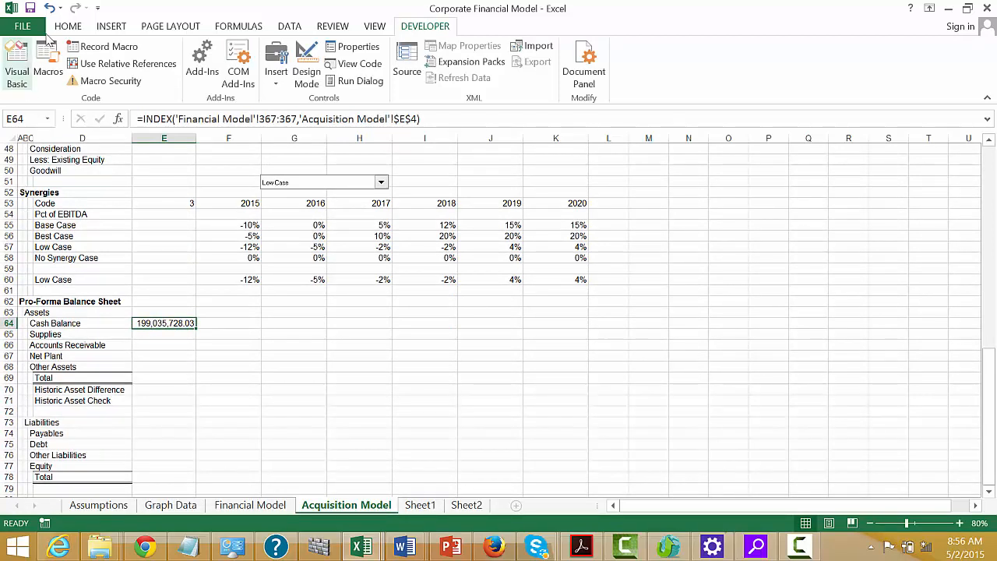
pyautogui.click(68, 26)
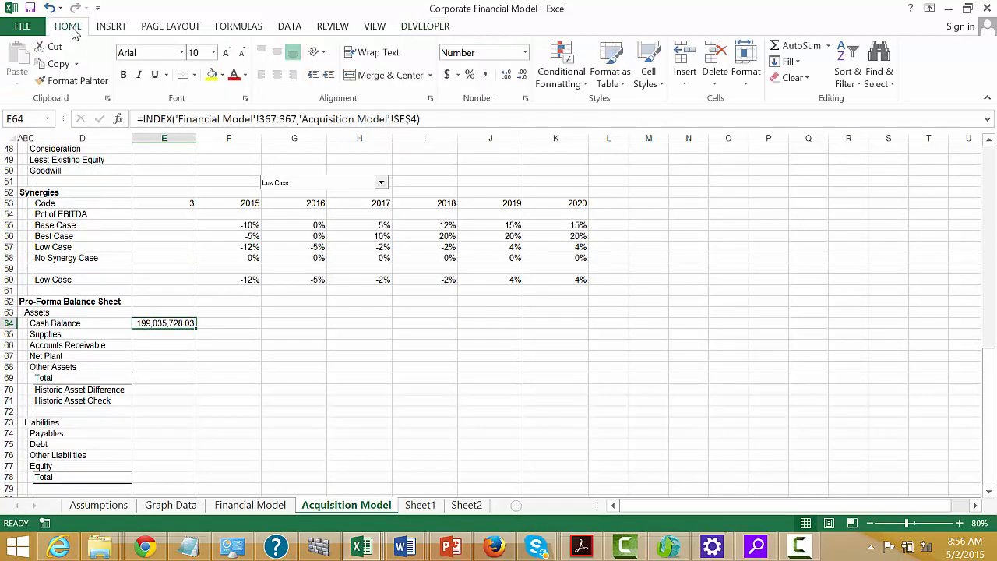
pyautogui.click(522, 75)
pyautogui.click(523, 76)
# Step: Fill the Cash Balance INDEX formula down from E64 to the liabilities Total in E78
pyautogui.hotkey('shift', 'Down')
pyautogui.hotkey('shift', 'Down')
pyautogui.hotkey('shift', 'Down')
pyautogui.hotkey('shift', 'Down')
pyautogui.hotkey('shift', 'Down')
pyautogui.hotkey('shift', 'Down')
pyautogui.hotkey('shift', 'Down')
pyautogui.hotkey('shift', 'Down')
pyautogui.hotkey('shift', 'Down')
pyautogui.hotkey('shift', 'Down')
pyautogui.hotkey('shift', 'Down')
pyautogui.hotkey('shift', 'Down')
pyautogui.hotkey('shift', 'Down')
pyautogui.hotkey('shift', 'Down')
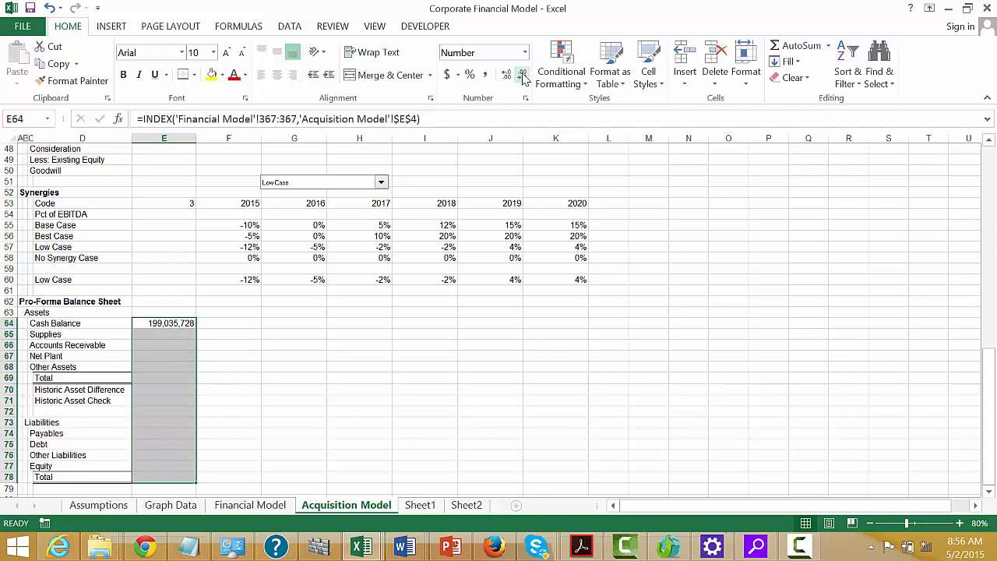
pyautogui.hotkey('ctrl', 'd')
# Step: Delete the Historic Asset Difference and Historic Asset Check rows, 70 and 71, from the pro-forma balance sheet
pyautogui.press('Down')
pyautogui.press('Down')
pyautogui.press('Down')
pyautogui.press('Down')
pyautogui.press('Down')
pyautogui.press('Down')
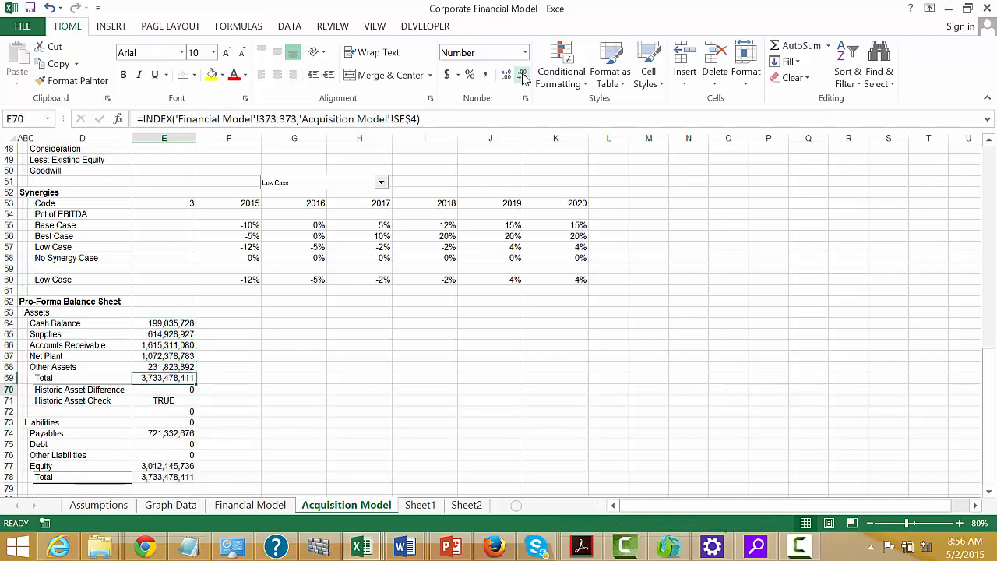
pyautogui.press('Left')
pyautogui.press('Left')
pyautogui.press('Left')
pyautogui.press('Left')
pyautogui.hotkey('shift', 'space')
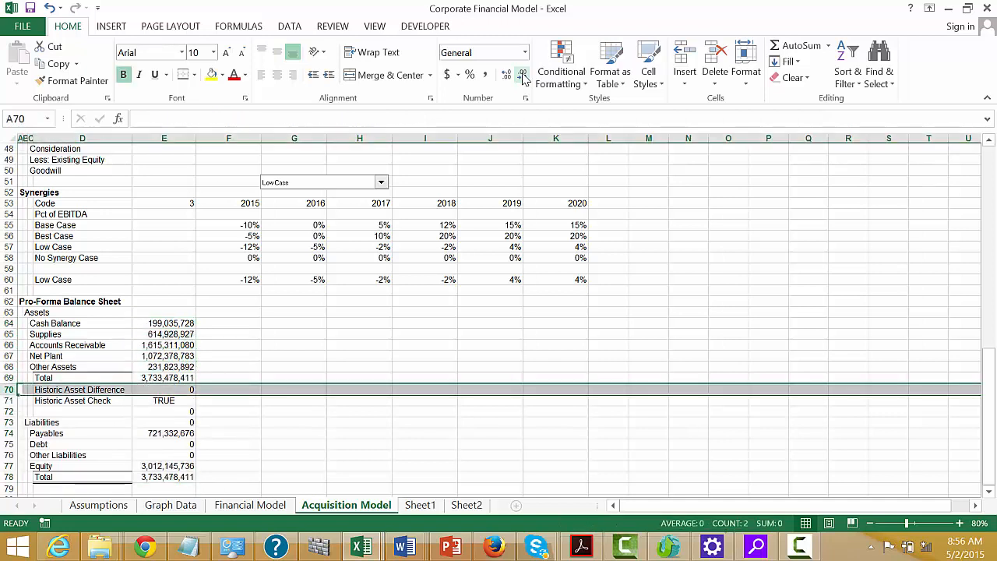
pyautogui.hotkey('ctrl', '-')
pyautogui.hotkey('ctrl', '-')
# Step: Clear the unneeded INDEX formula from E70, the blank row between the assets Total and Liabilities
pyautogui.press('Down')
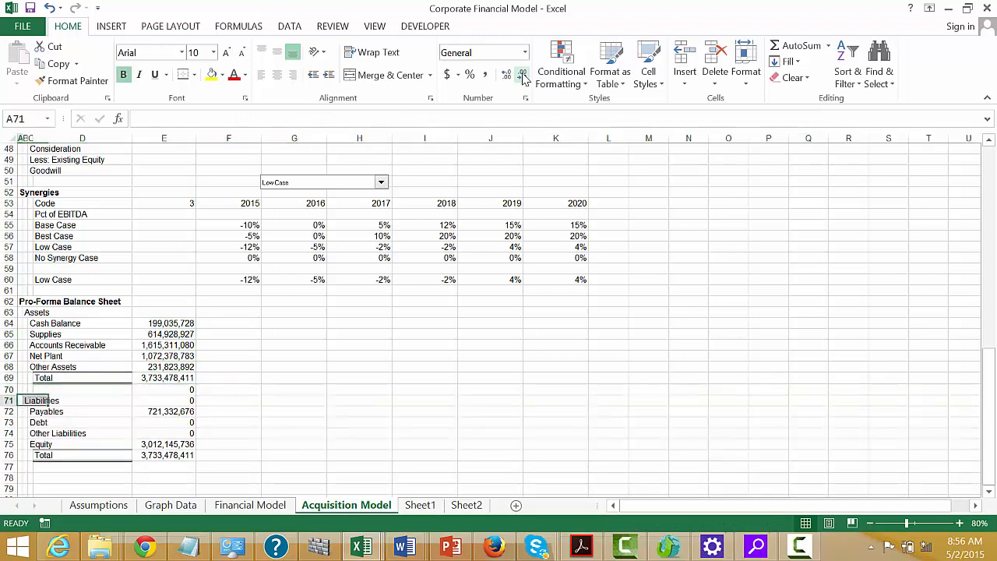
pyautogui.press('Up')
pyautogui.press('Right')
pyautogui.press('Right')
pyautogui.press('Right')
pyautogui.press('Right')
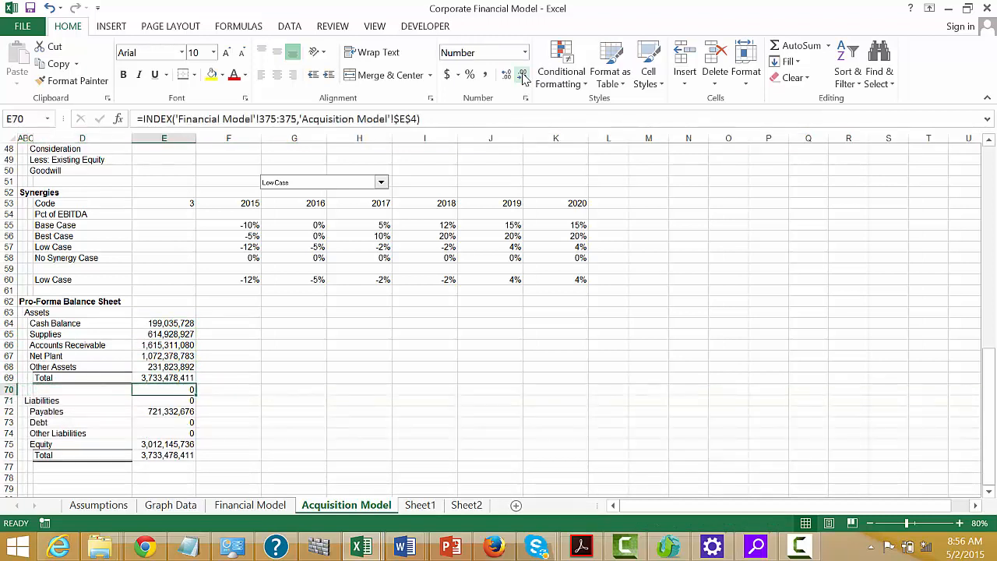
pyautogui.press('Delete')
pyautogui.press('Down')
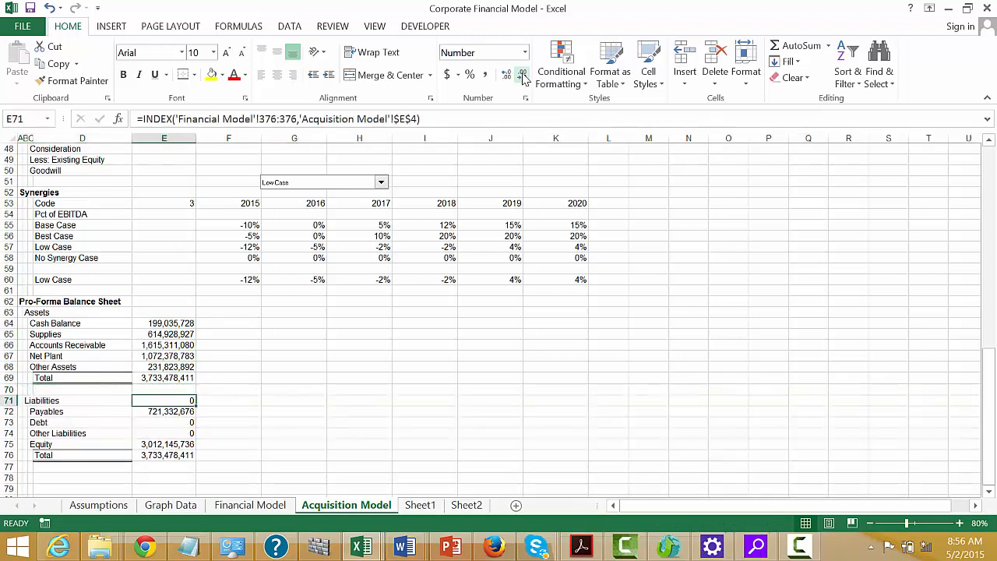
pyautogui.press('Left')
pyautogui.press('Left')
pyautogui.press('Left')
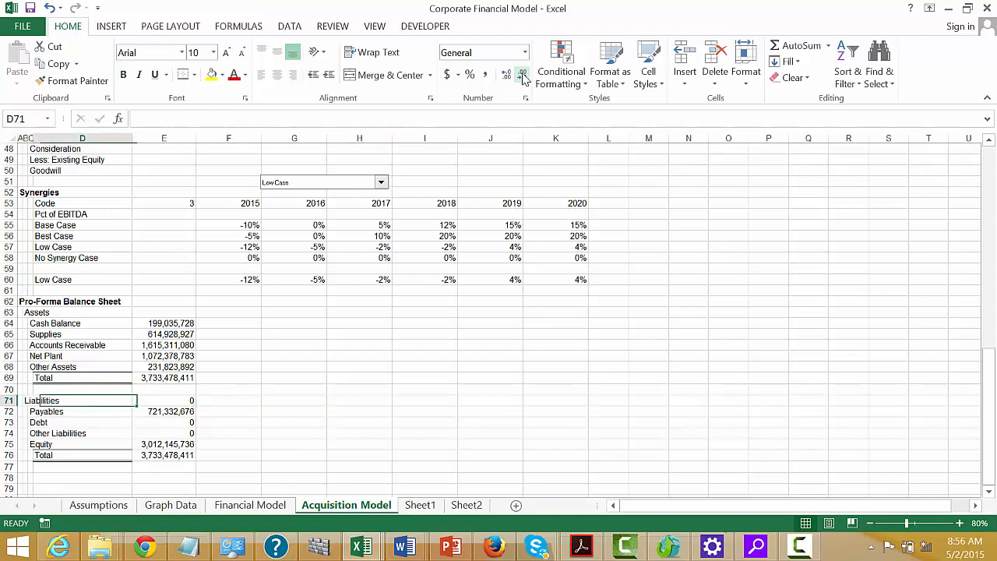
pyautogui.press('Down')
pyautogui.press('Down')
pyautogui.press('Down')
pyautogui.press('Down')
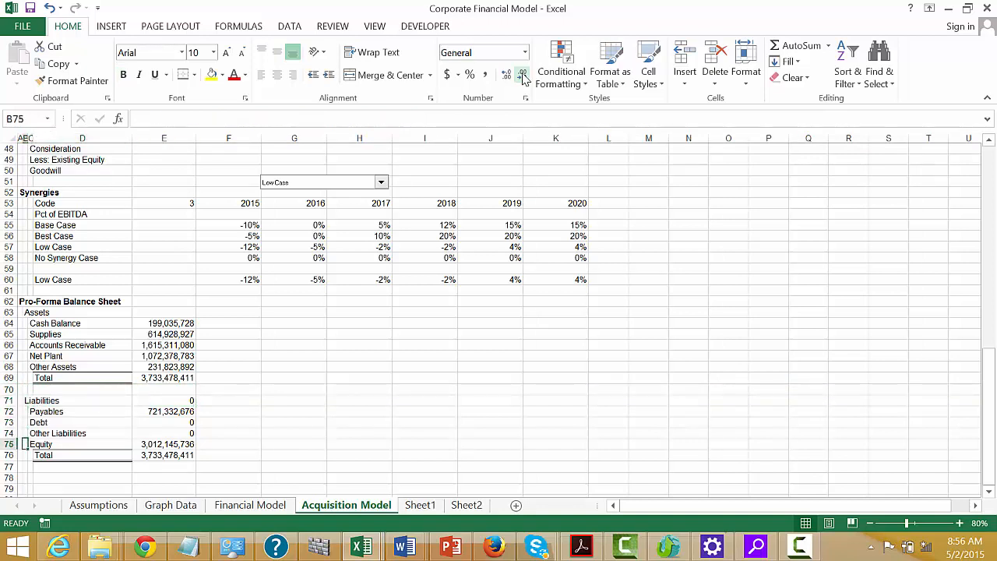
pyautogui.press('Up')
pyautogui.press('Up')
pyautogui.press('Up')
pyautogui.press('Right')
pyautogui.press('Right')
pyautogui.press('Right')
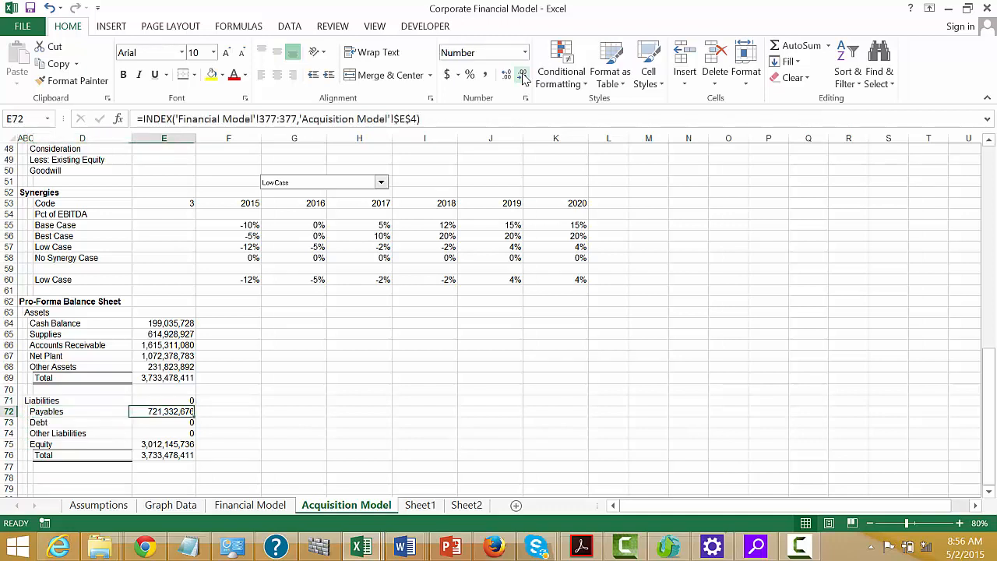
pyautogui.press('Up')
pyautogui.press('Up')
pyautogui.press('Down')
pyautogui.press('Down')
# Step: Apply the top and double bottom border to both Total rows, across D69:E69 and D76:E76
pyautogui.press('Up')
pyautogui.press('Up')
pyautogui.press('Up')
pyautogui.press('Left')
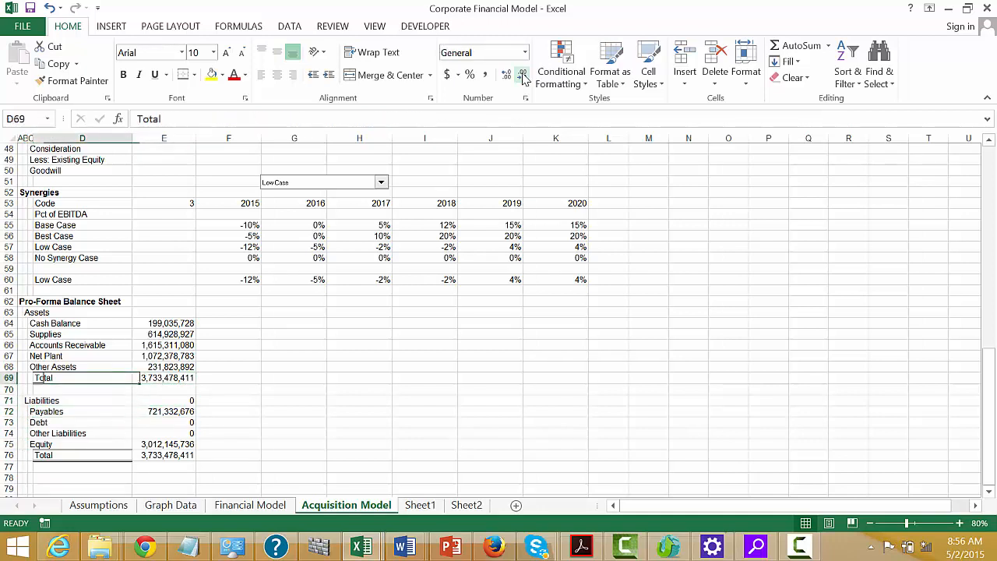
pyautogui.hotkey('shift', 'Right')
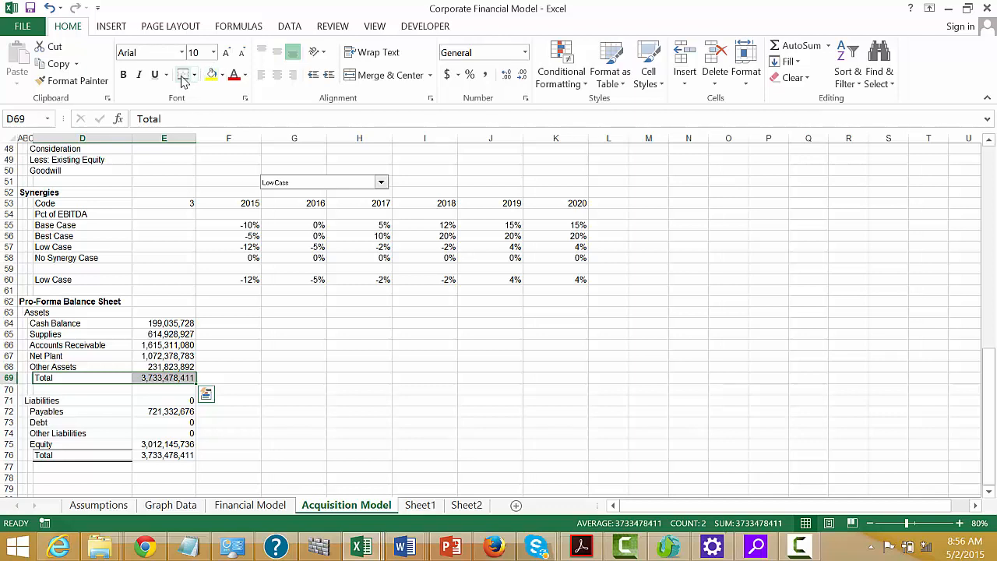
pyautogui.press('Down')
pyautogui.press('Down')
pyautogui.press('Down')
pyautogui.press('Down')
pyautogui.press('Down')
pyautogui.press('Down')
pyautogui.press('Down')
pyautogui.hotkey('shift', 'Right')
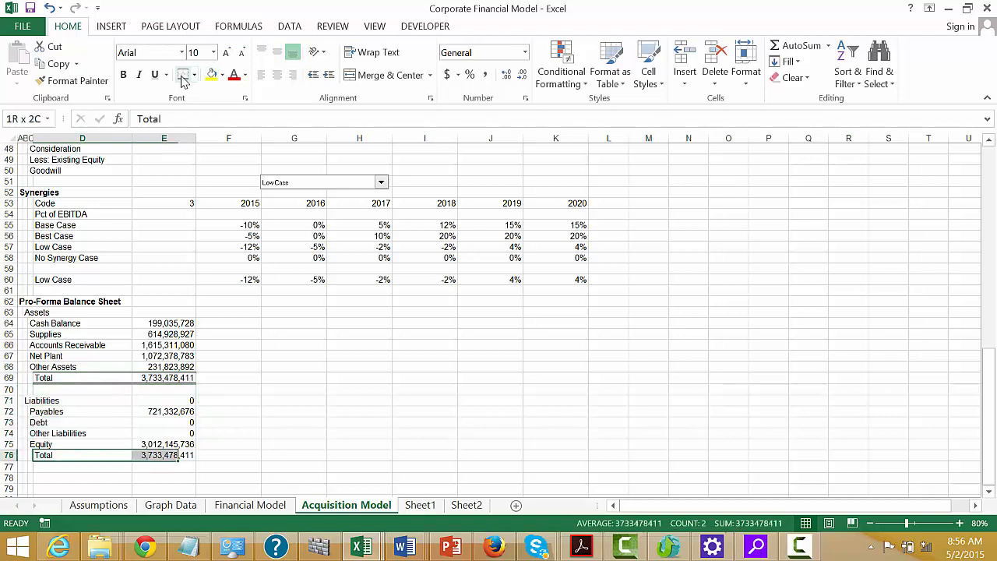
# Step: Clear the unneeded INDEX formula from E71 beside the Liabilities heading
pyautogui.press('Up')
pyautogui.press('Up')
pyautogui.press('Up')
pyautogui.press('Up')
pyautogui.press('Up')
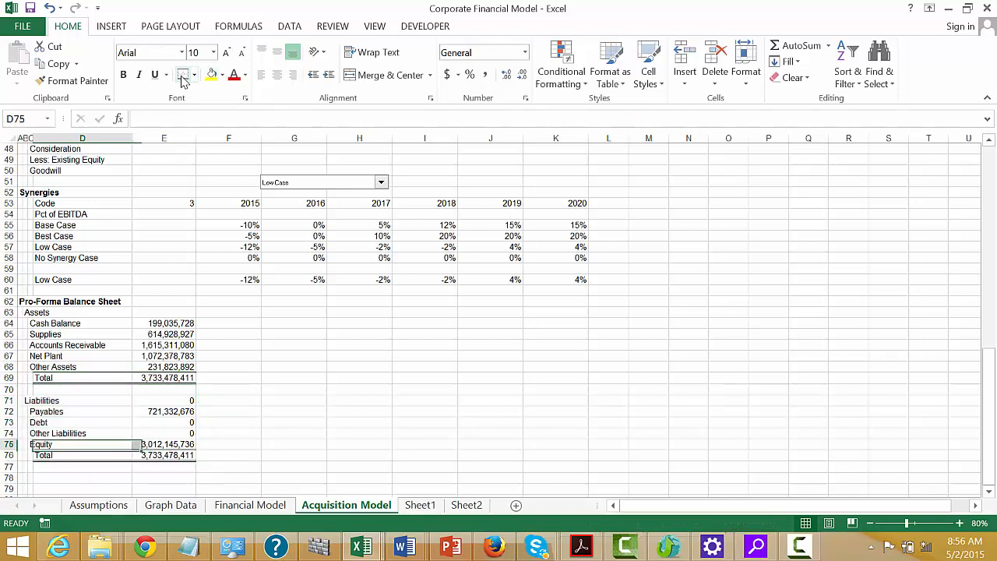
pyautogui.press('Right')
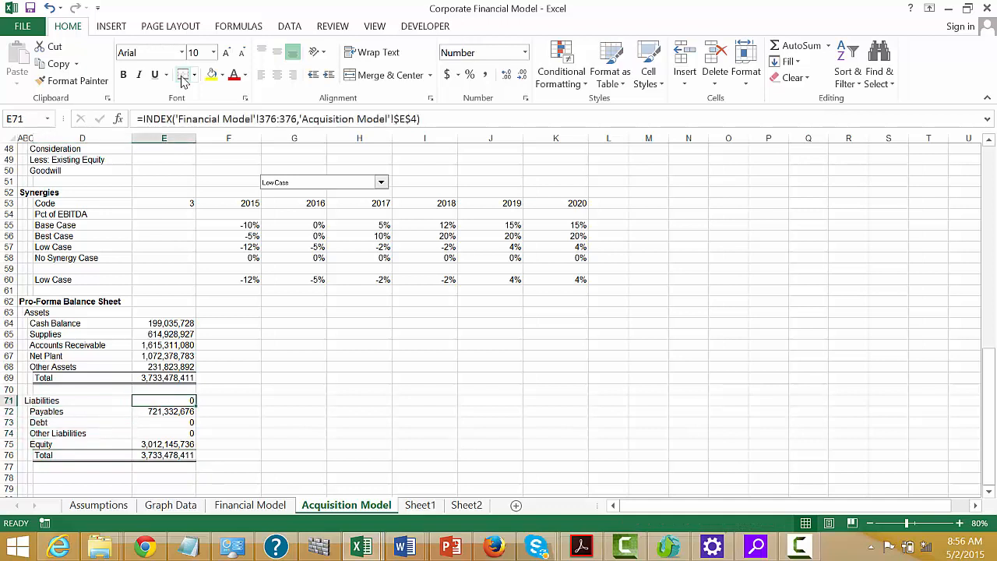
pyautogui.press('Delete')
# Step: Insert a row above Other Assets in the pro-forma balance sheet and label it Goodwill in C68
pyautogui.press('Up')
pyautogui.press('Up')
pyautogui.press('Up')
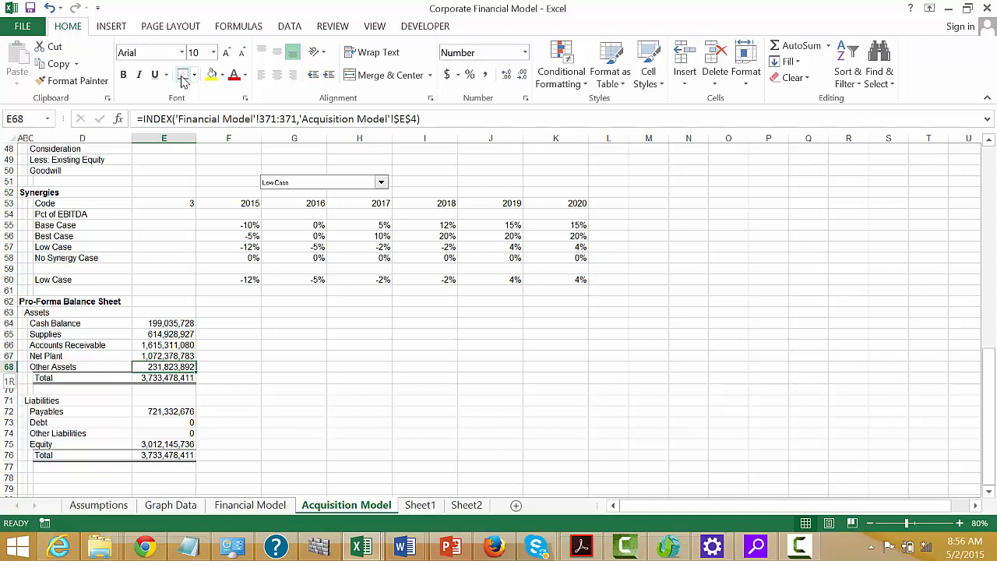
pyautogui.hotkey('shift', 'space')
pyautogui.hotkey('ctrl', 'shift', '+')
pyautogui.press('Left')
pyautogui.press('Left')
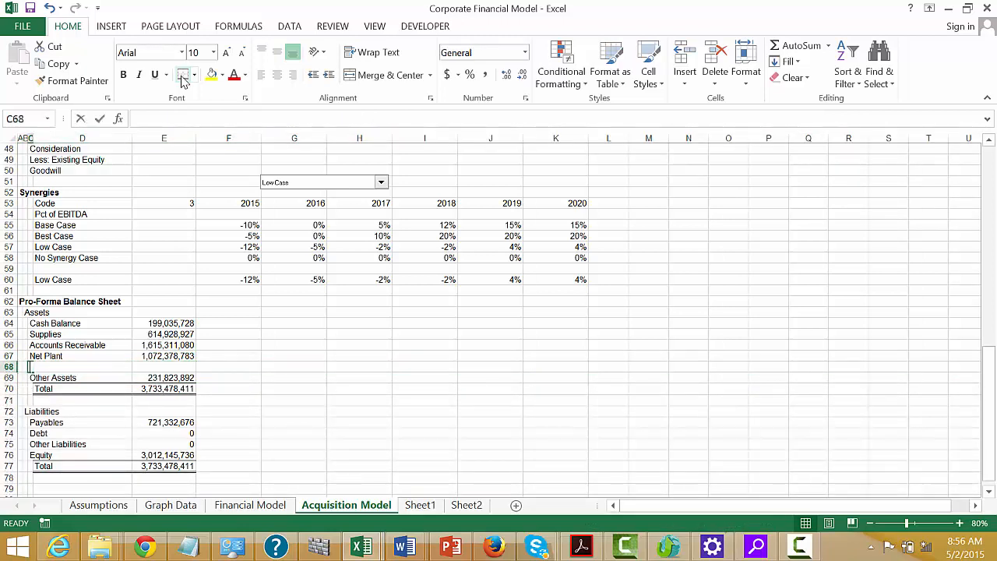
pyautogui.write('Goodwill')
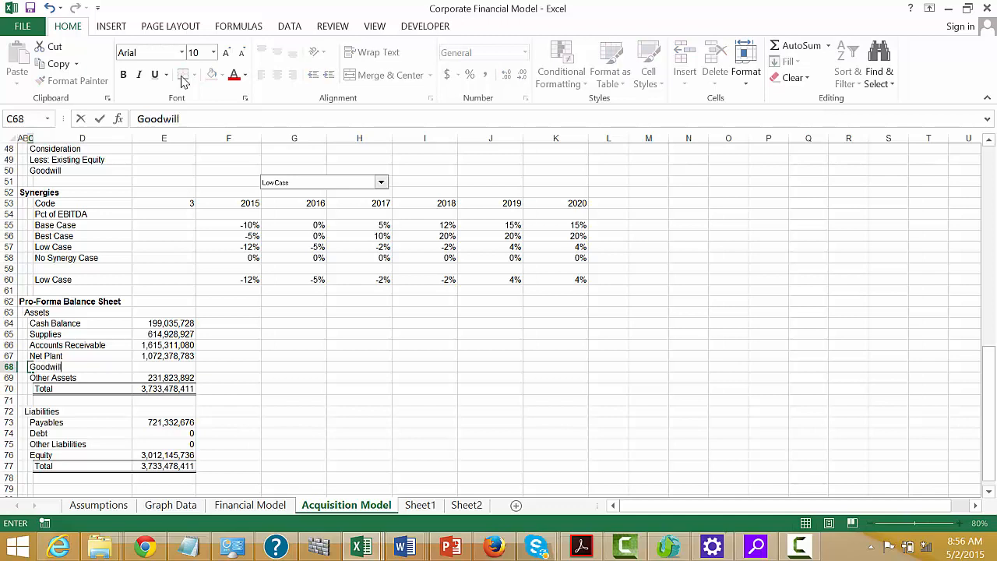
pyautogui.press('Return')
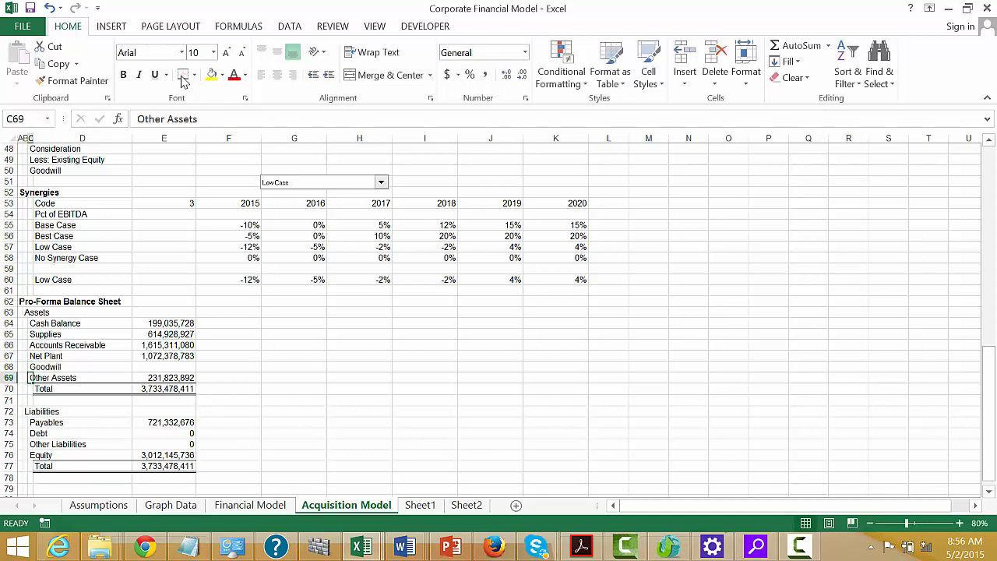
# Step: Insert a row above Other Assets in the pro-forma balance sheet and label it Unamortized Debt Cost in C69
pyautogui.press('Up')
pyautogui.press('Down')
pyautogui.hotkey('shift', 'space')
pyautogui.hotkey('ctrl', 'shift', '+')
pyautogui.press('Right')
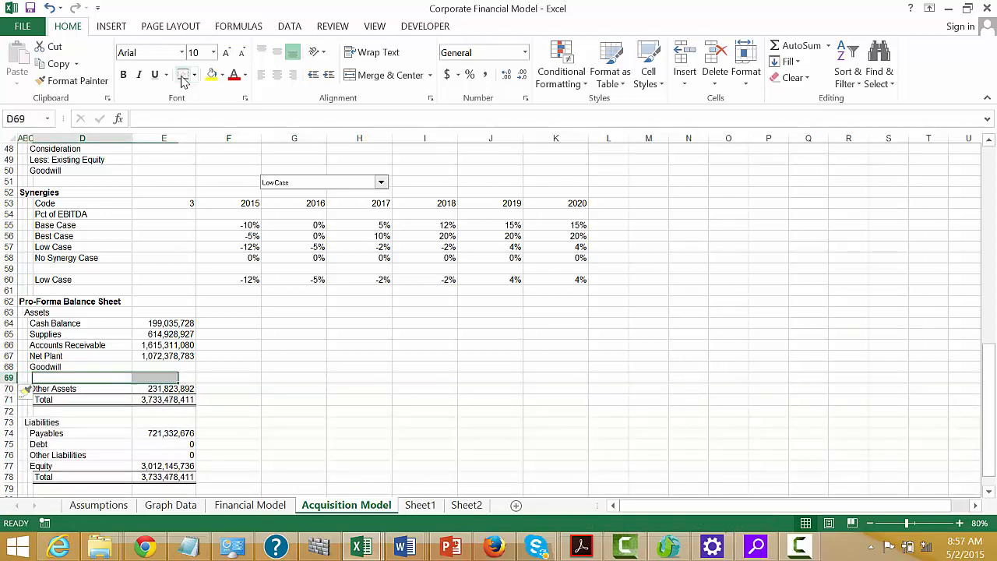
pyautogui.press('Left')
pyautogui.hotkey('shift', 'Left')
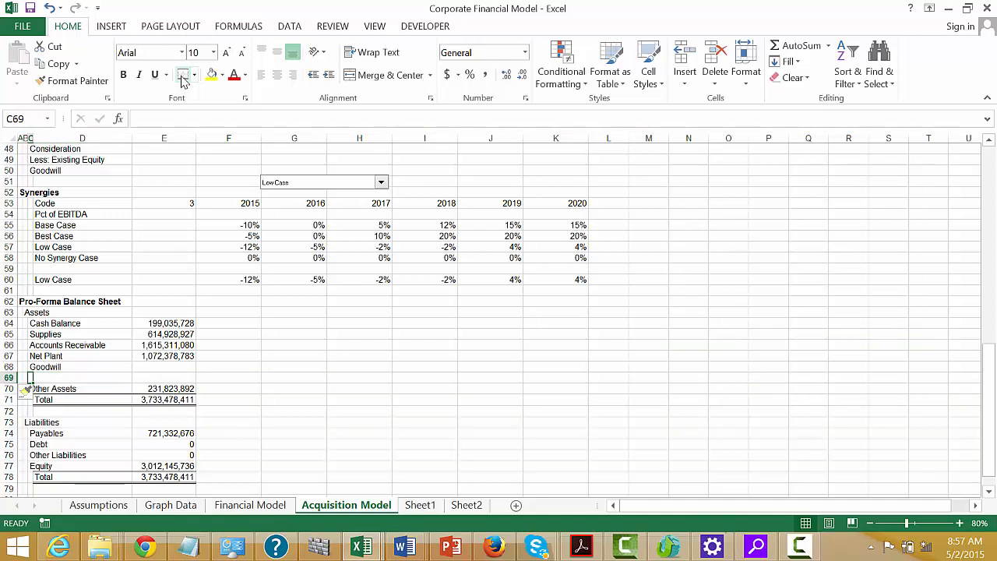
pyautogui.write('Unamor')
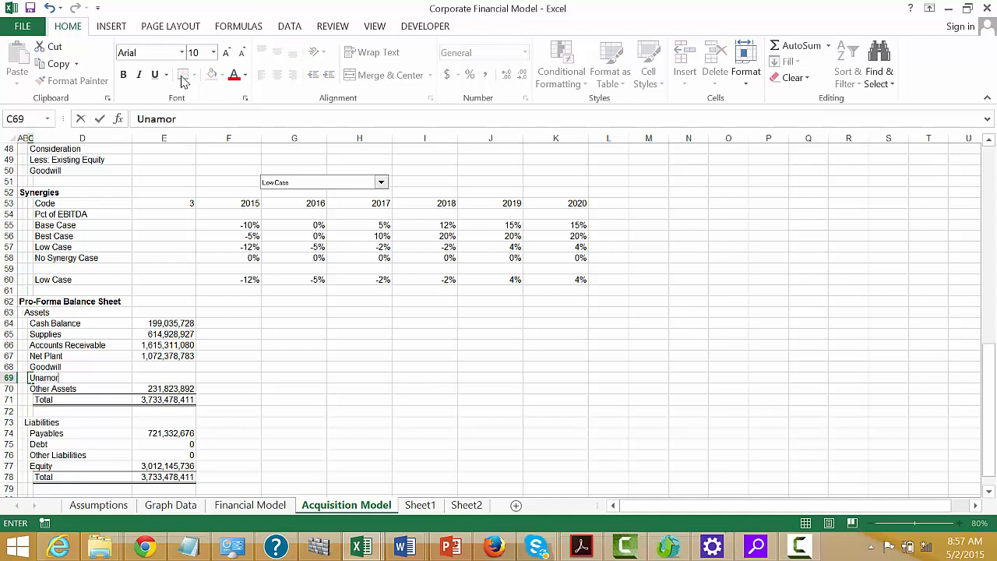
pyautogui.write('tized Debt Cost')
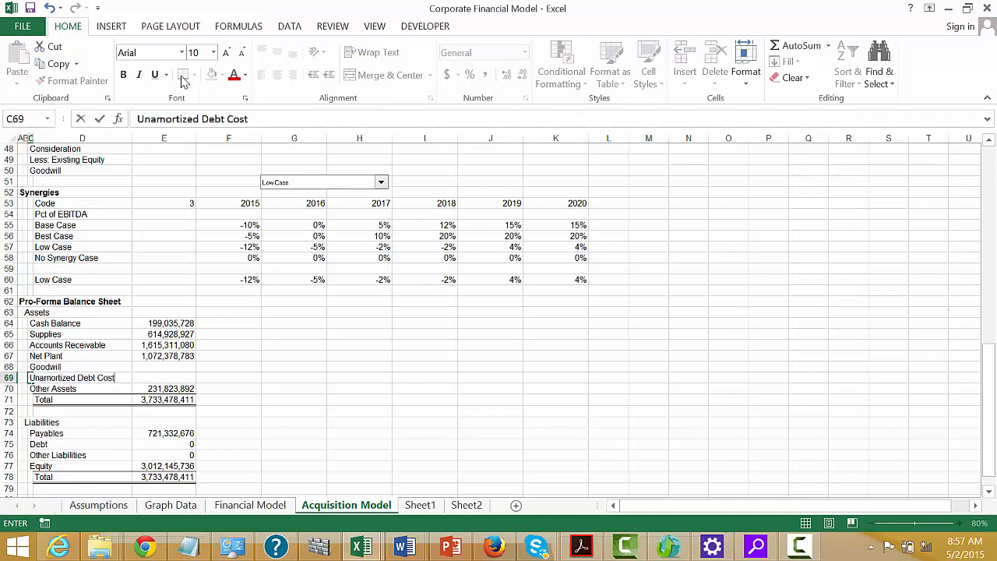
pyautogui.press('Return')
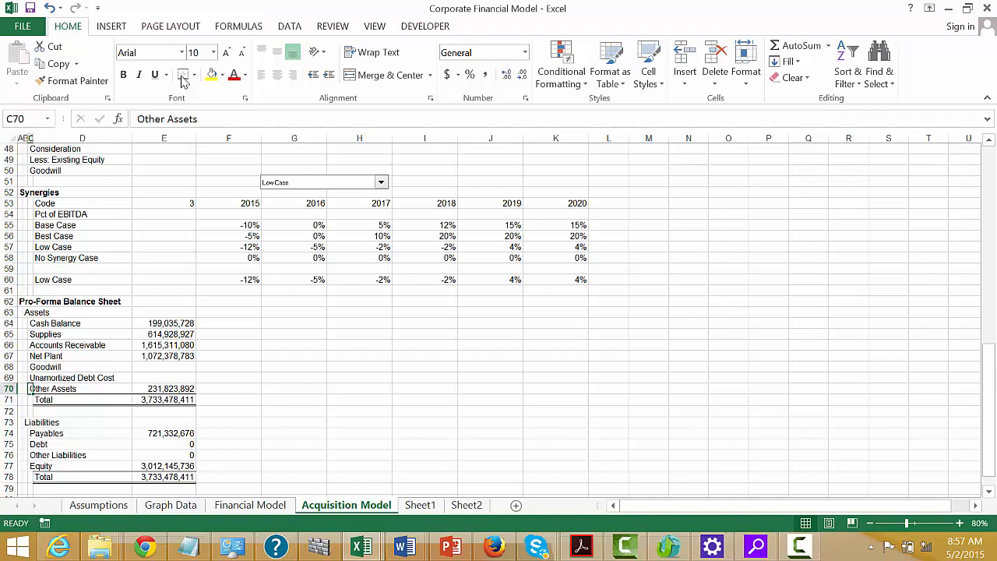
# Step: Enter the first adjustment column heading, Goodwill, in F63 on the Assets heading row
pyautogui.press('Up')
pyautogui.press('Up')
pyautogui.press('Up')
pyautogui.press('Up')
pyautogui.press('Up')
pyautogui.press('Up')
pyautogui.press('Up')
pyautogui.press('Right')
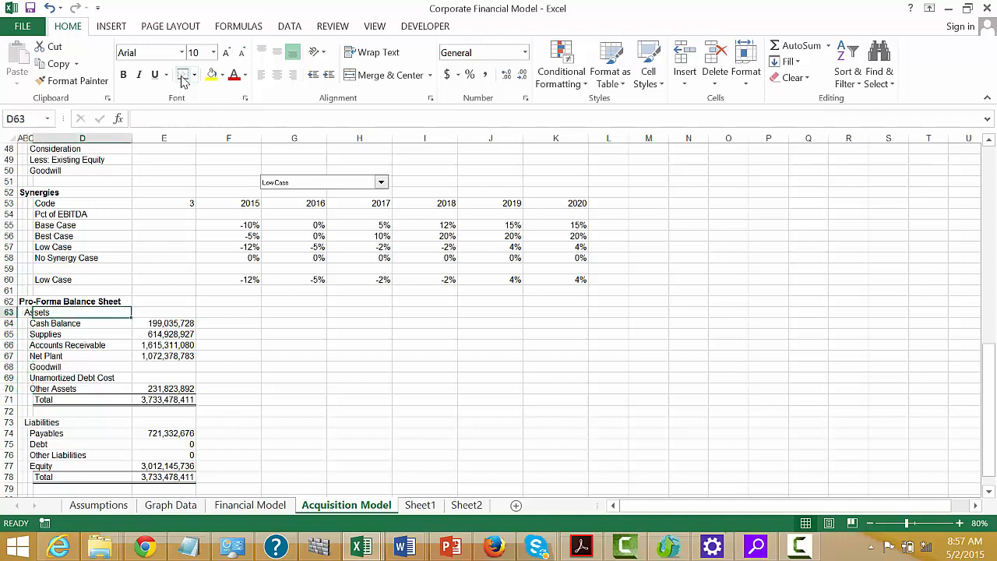
pyautogui.press('Right')
pyautogui.press('Right')
pyautogui.write('Gr')
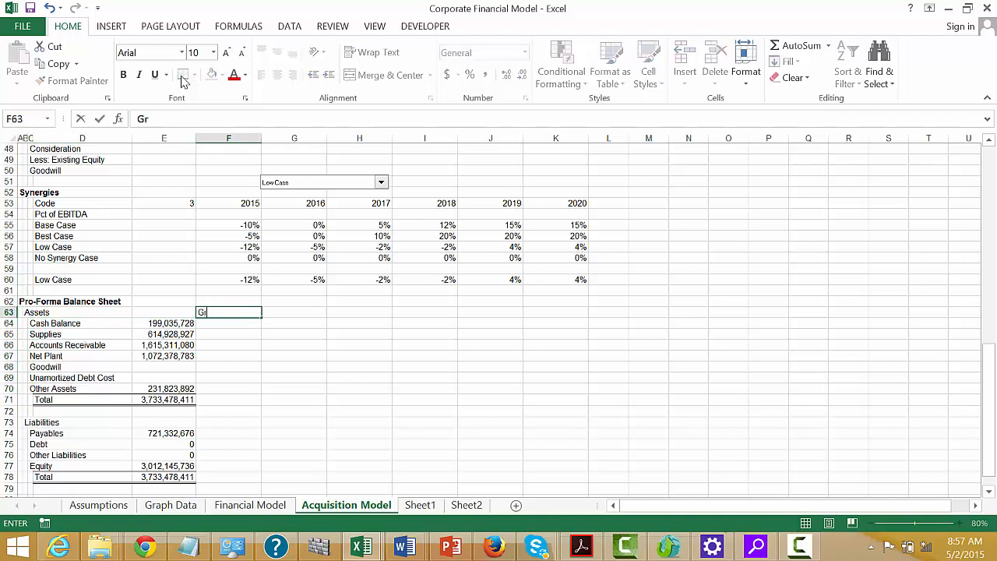
pyautogui.write('odwill')
pyautogui.press('Right')
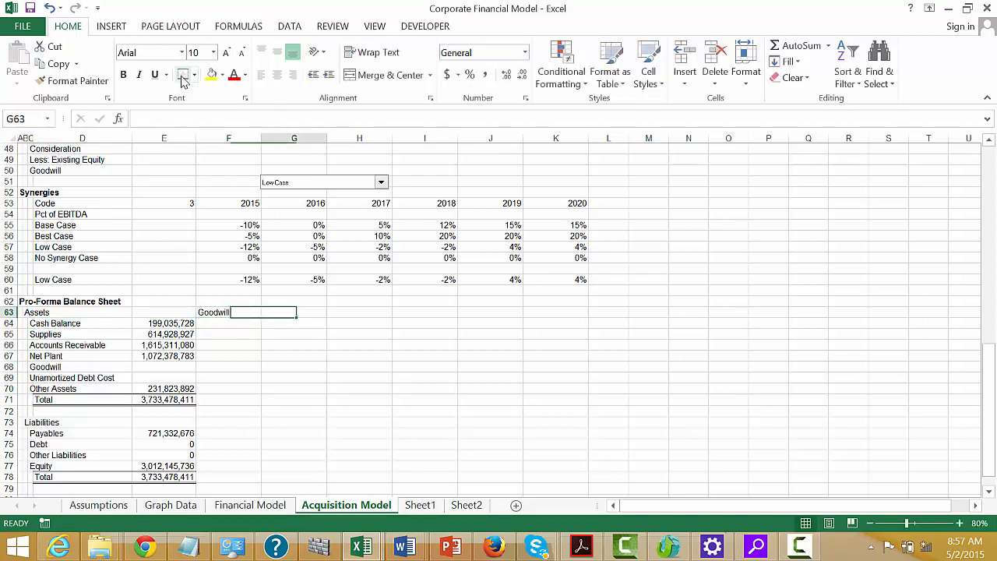
# Step: Add the adjustment column headings New Debt in G63 and Advisory Fee in H63
pyautogui.write('Nwe')
pyautogui.press('BackSpace')
pyautogui.press('BackSpace')
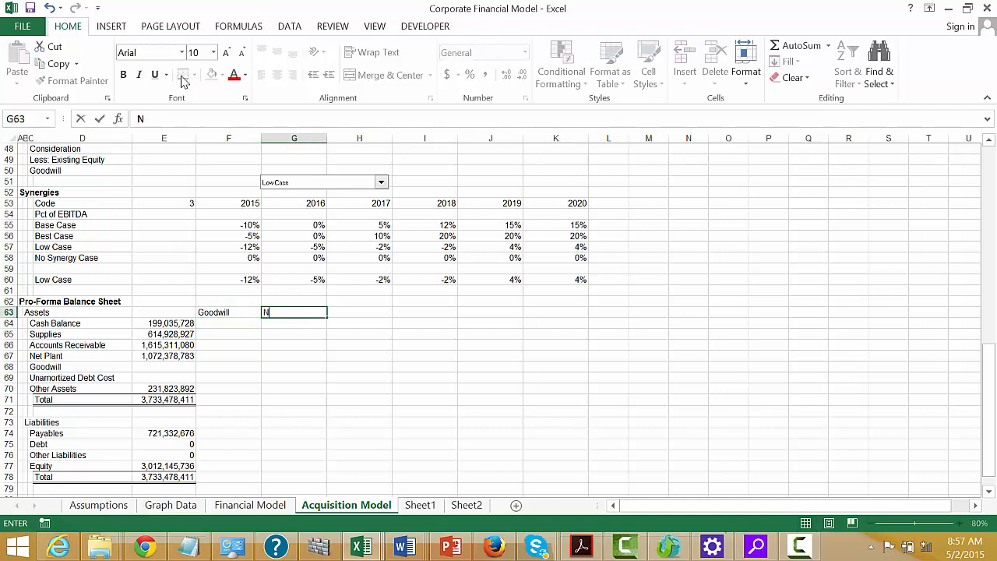
pyautogui.write('ew Debt')
pyautogui.press('Return')
pyautogui.press('Up')
pyautogui.press('Right')
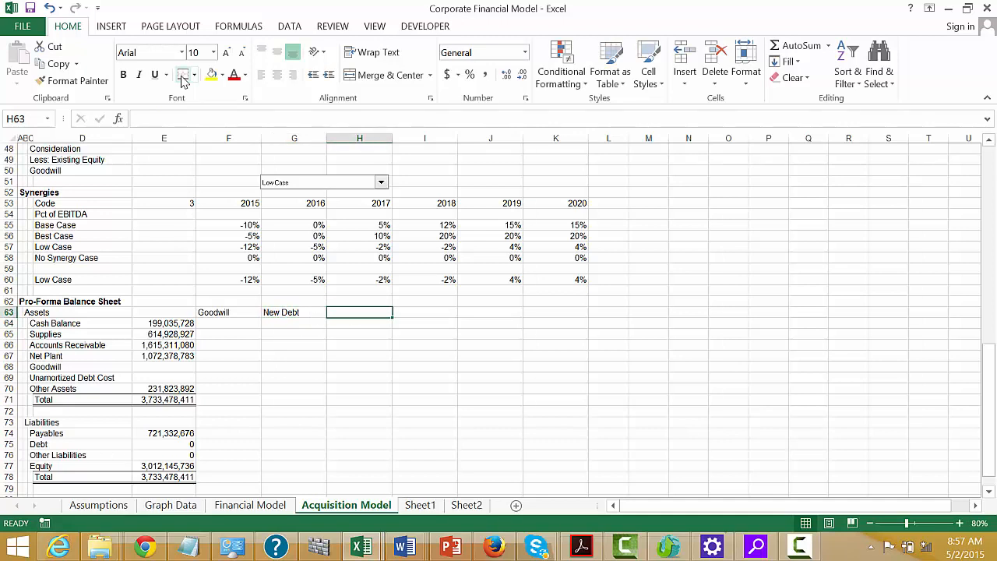
pyautogui.write('Ad')
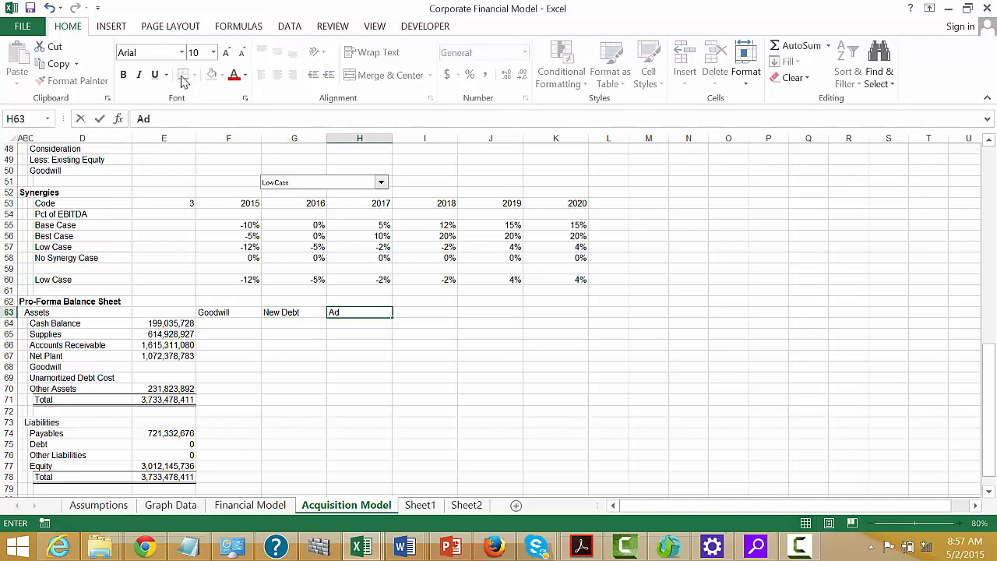
pyautogui.write('visory Fee')
pyautogui.press('Return')
pyautogui.press('Up')
pyautogui.press('Right')
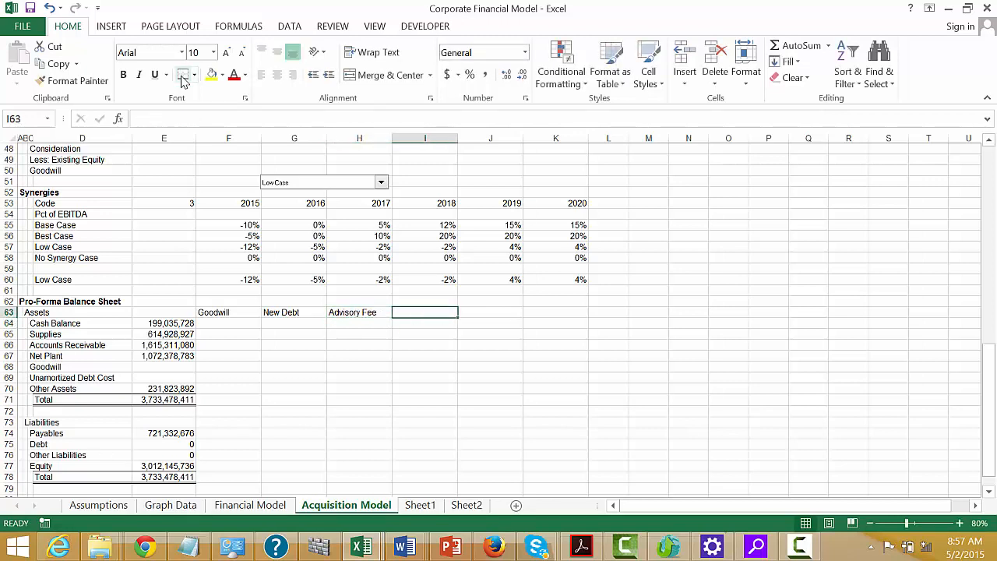
# Step: Add the column headings Equity Adjust in I63, New Equity in J63 and Total in K63
pyautogui.write('Equity A')
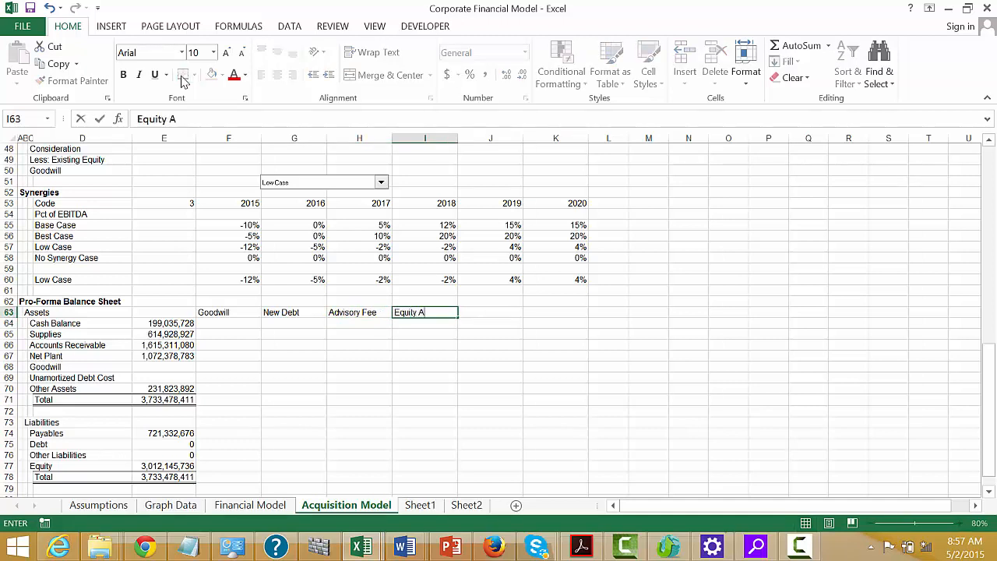
pyautogui.write('djust')
pyautogui.press('Right')
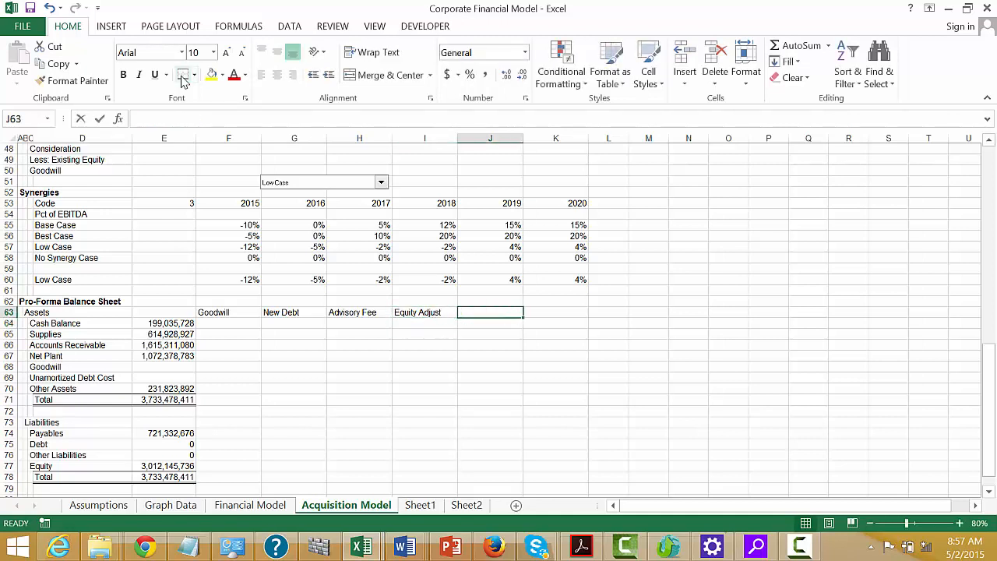
pyautogui.write('New Eq')
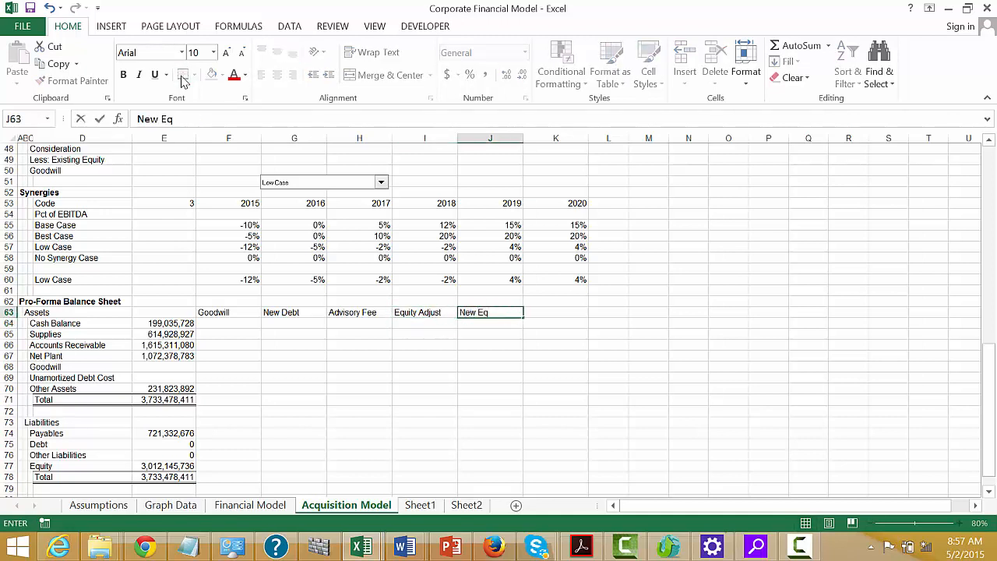
pyautogui.write('uity')
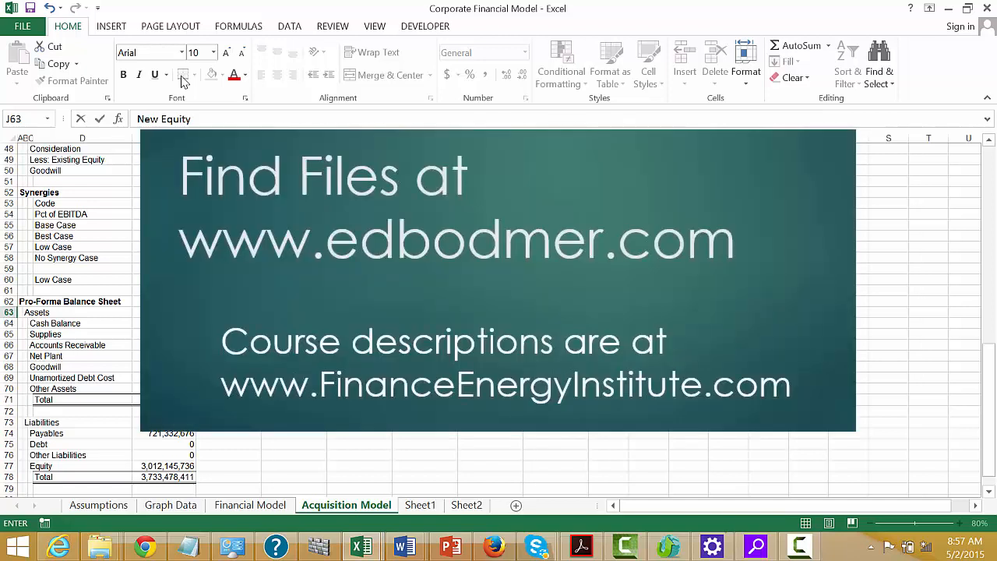
pyautogui.press('Right')
pyautogui.write('T')
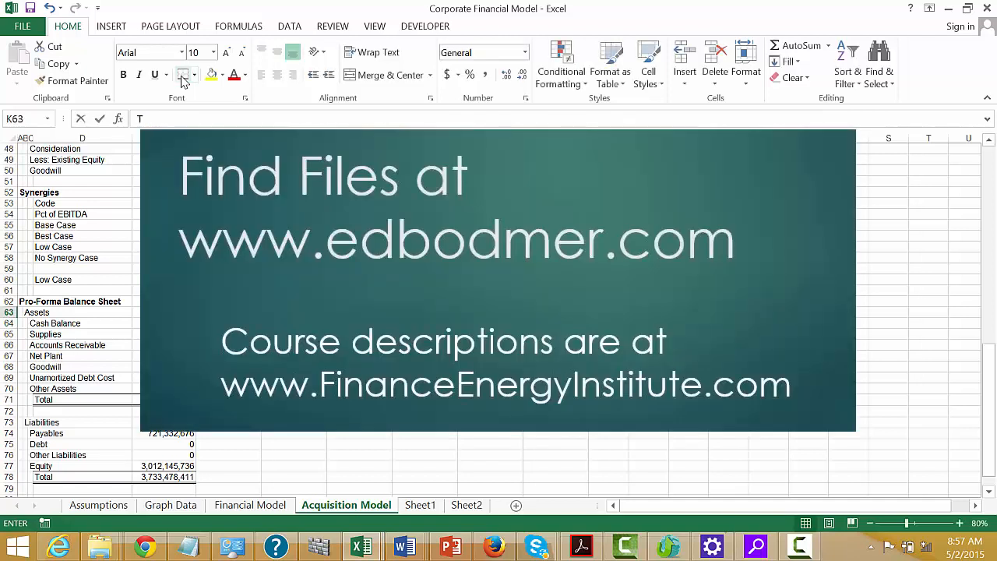
pyautogui.write('otal')
pyautogui.press('Return')
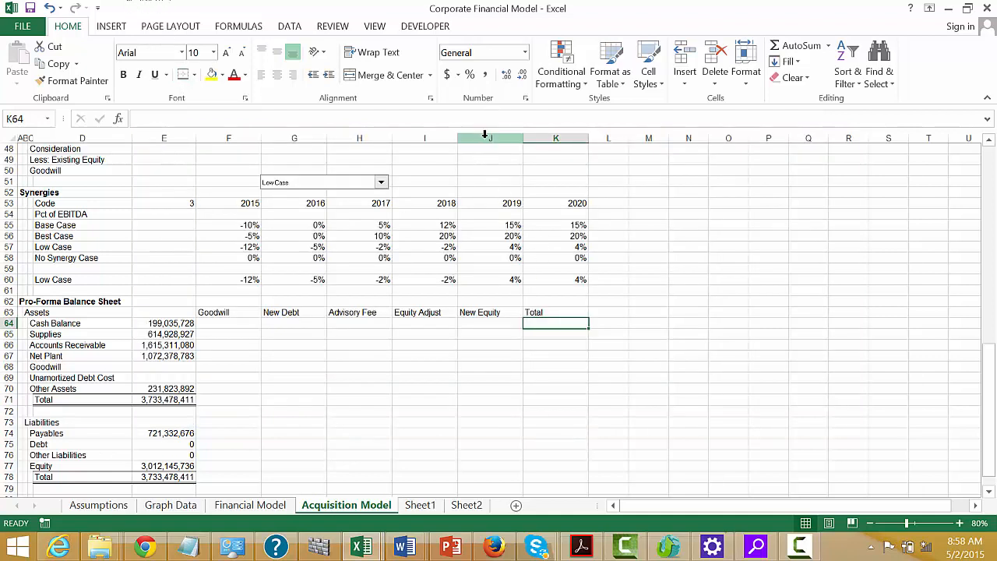
# Step: Set columns J through M to a matching wider width and change the K63 heading to Total Adjustment
pyautogui.moveTo(490, 138); pyautogui.dragTo(586, 138)
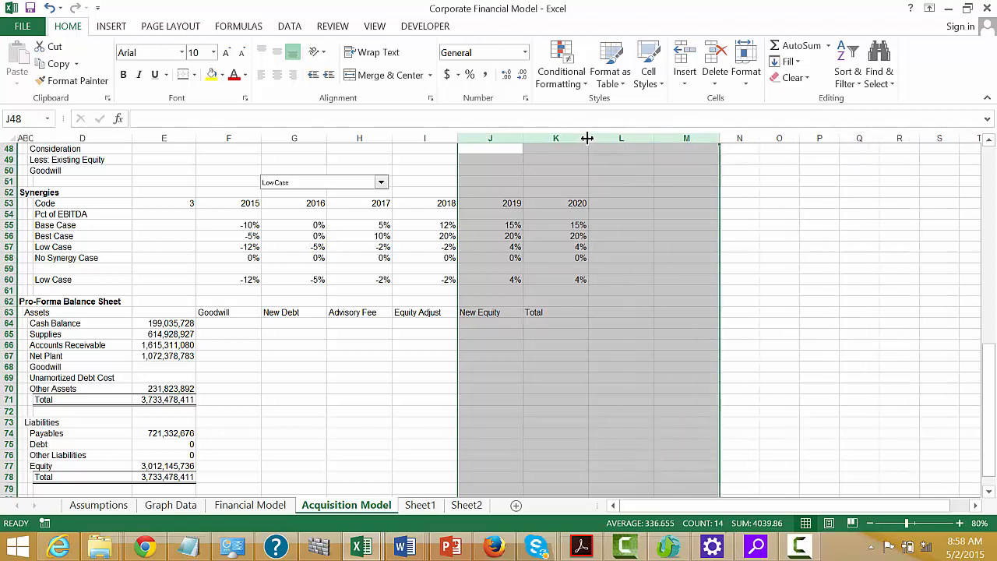
pyautogui.click(558, 345)
pyautogui.press('Up')
pyautogui.press('Up')
pyautogui.write('Tot')
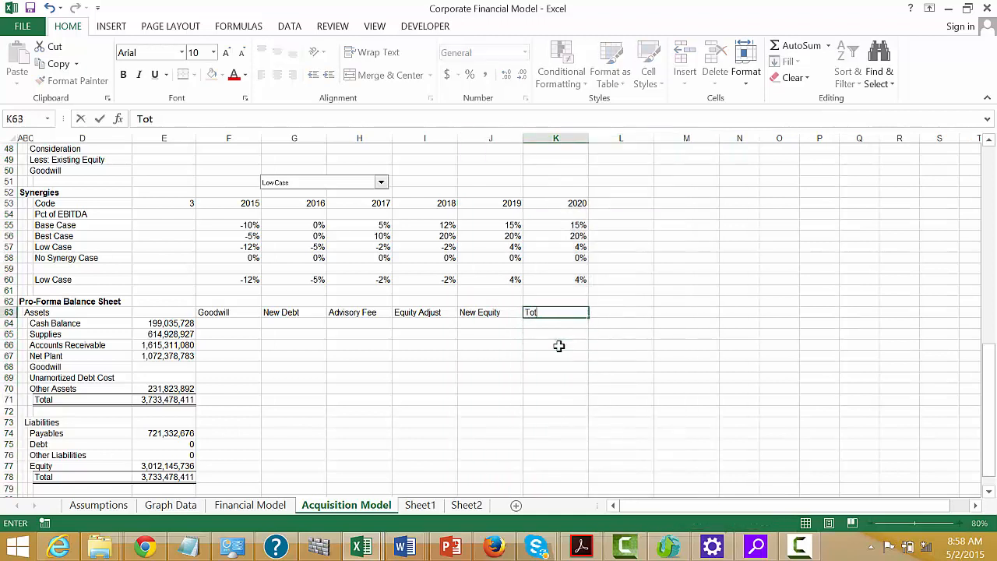
pyautogui.write('al Adjustment')
pyautogui.press('Return')
pyautogui.press('Up')
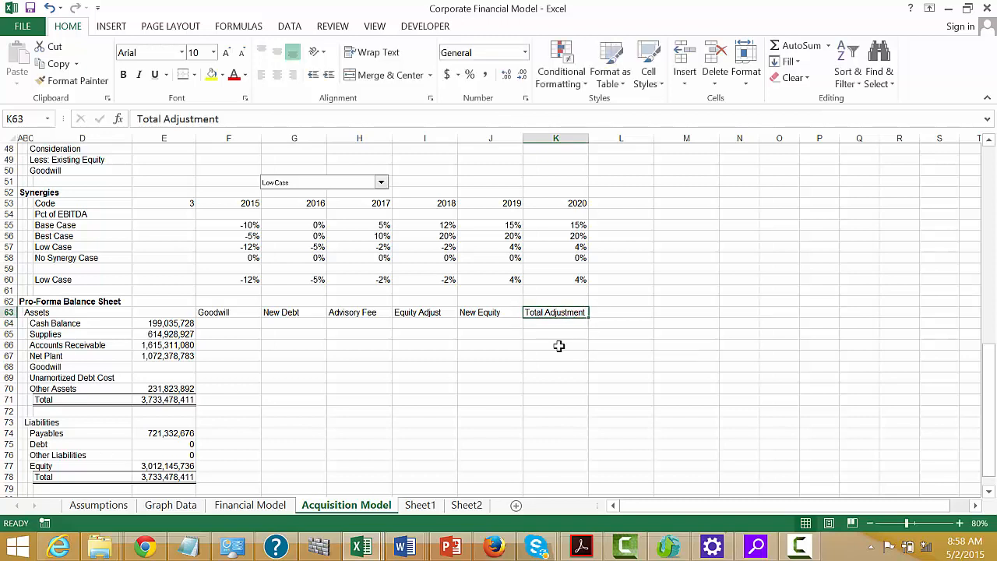
# Step: Add the heading Adjusted in L63, beside the Total Adjustment column
pyautogui.press('Right')
pyautogui.write('Adju')
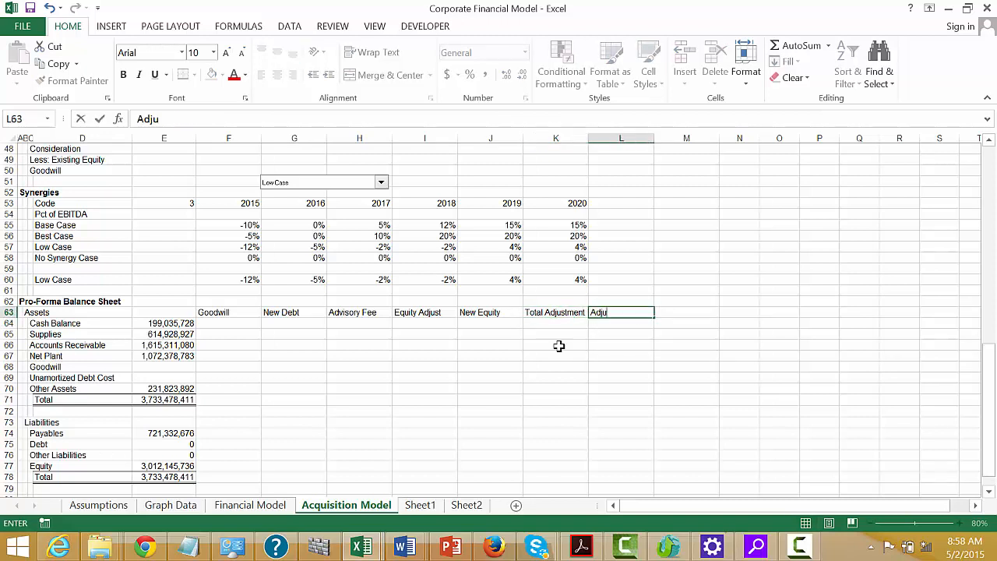
pyautogui.write('sted')
pyautogui.press('Return')
# Step: Enter the section heading Acquisition Model in A80, below the pro-forma balance sheet
pyautogui.press('Down')
pyautogui.press('Left')
pyautogui.press('Left')
pyautogui.press('Left')
pyautogui.press('Left')
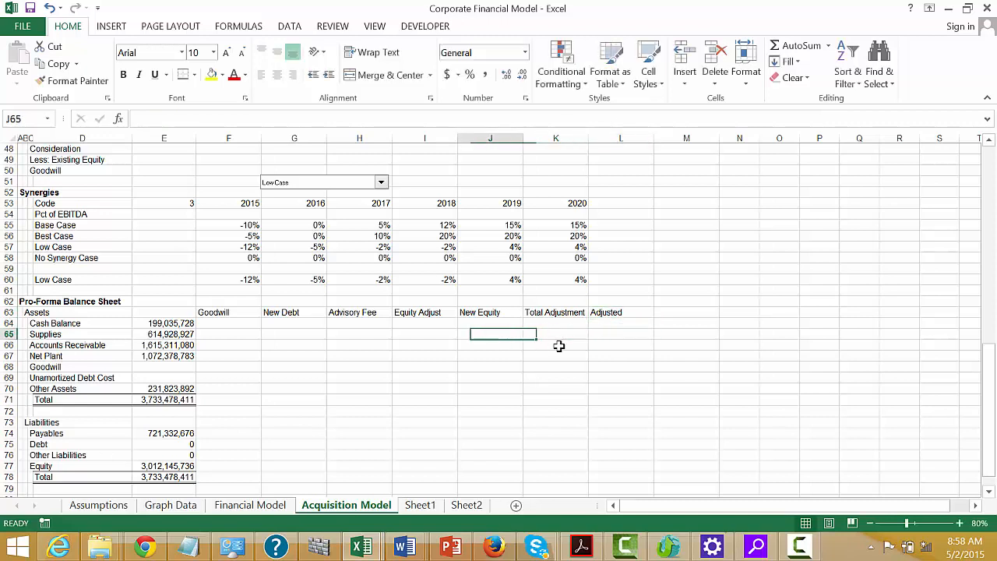
pyautogui.press('Left')
pyautogui.press('Left')
pyautogui.press('Left')
pyautogui.press('Left')
pyautogui.press('Left')
pyautogui.press('Down')
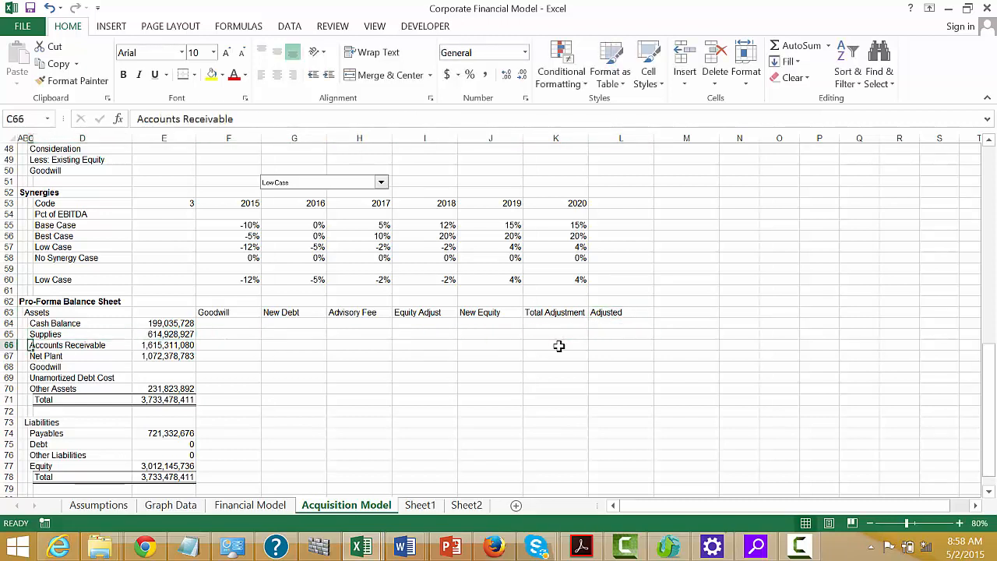
pyautogui.press('Left')
pyautogui.press('Left')
pyautogui.press('Down')
pyautogui.press('Down')
pyautogui.press('Down')
pyautogui.press('Down')
pyautogui.press('Down')
pyautogui.press('Down')
pyautogui.press('Down')
pyautogui.press('Down')
pyautogui.press('Down')
pyautogui.press('Down')
pyautogui.press('Down')
pyautogui.press('Down')
pyautogui.press('Down')
pyautogui.press('Down')
pyautogui.press('Down')
pyautogui.press('Down')
pyautogui.press('Down')
pyautogui.press('Down')
pyautogui.press('Down')
pyautogui.press('Down')
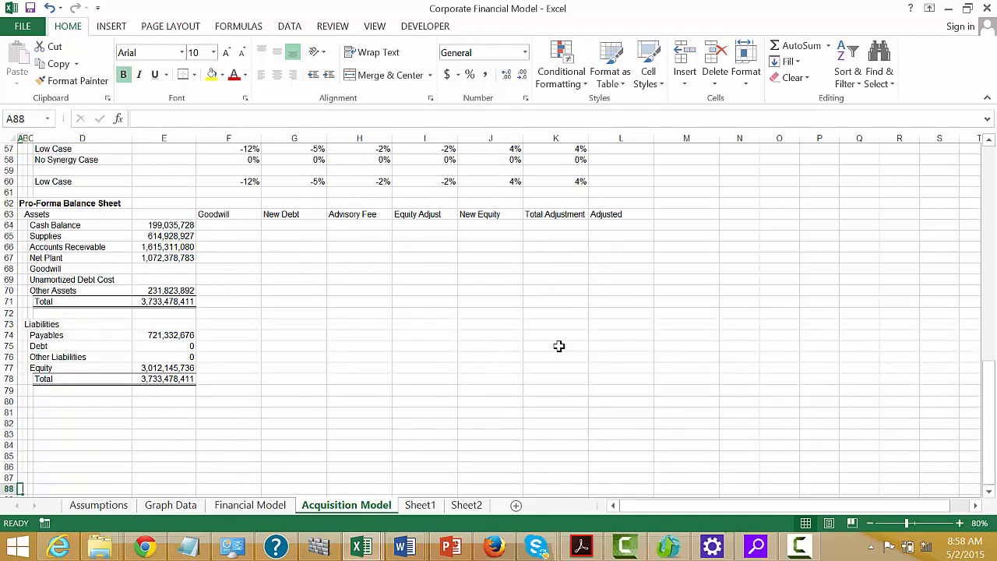
pyautogui.press('Up')
pyautogui.press('Up')
pyautogui.press('Up')
pyautogui.press('Up')
pyautogui.press('Up')
pyautogui.press('Up')
pyautogui.press('Up')
pyautogui.press('Up')
pyautogui.press('Up')
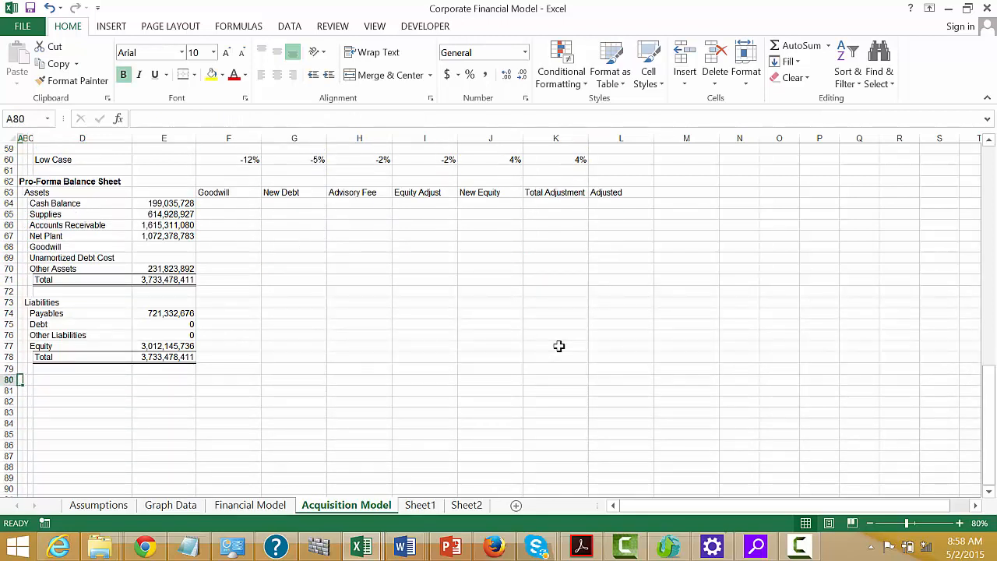
pyautogui.write('Acq')
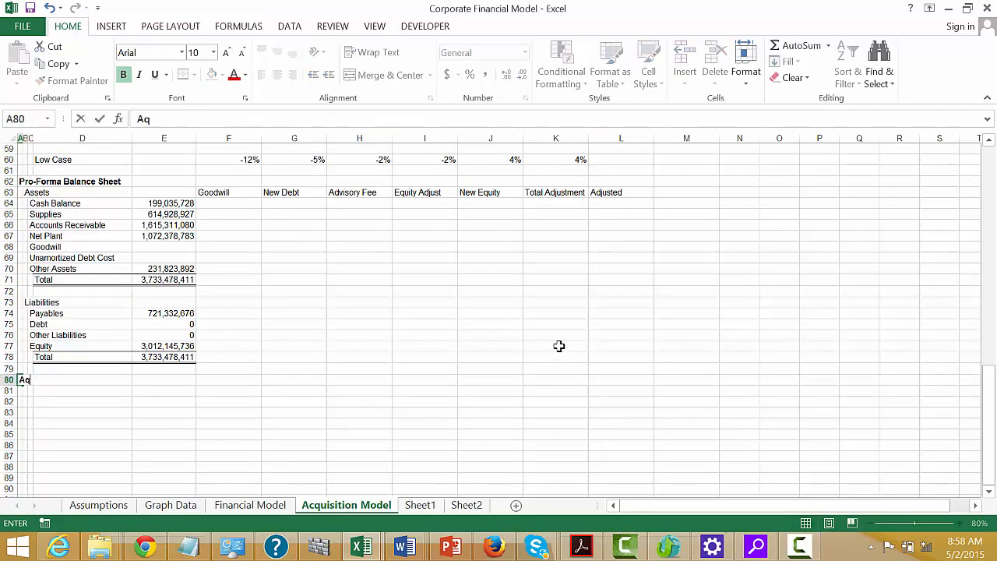
pyautogui.write('uisition Model')
pyautogui.press('Return')
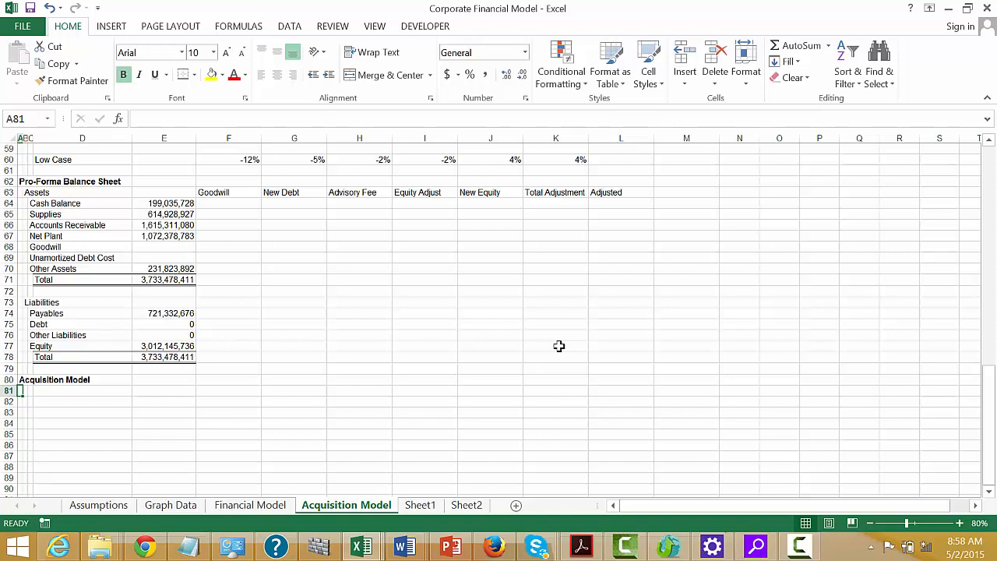
# Step: Review the acquisition sheet's sections from the pro-forma balance sheet up to the transaction assumptions in row 2
pyautogui.press('Up')
pyautogui.press('Up')
pyautogui.press('Up')
pyautogui.press('Up')
pyautogui.press('Up')
pyautogui.press('Up')
pyautogui.press('Up')
pyautogui.press('Up')
pyautogui.press('Up')
pyautogui.press('Up')
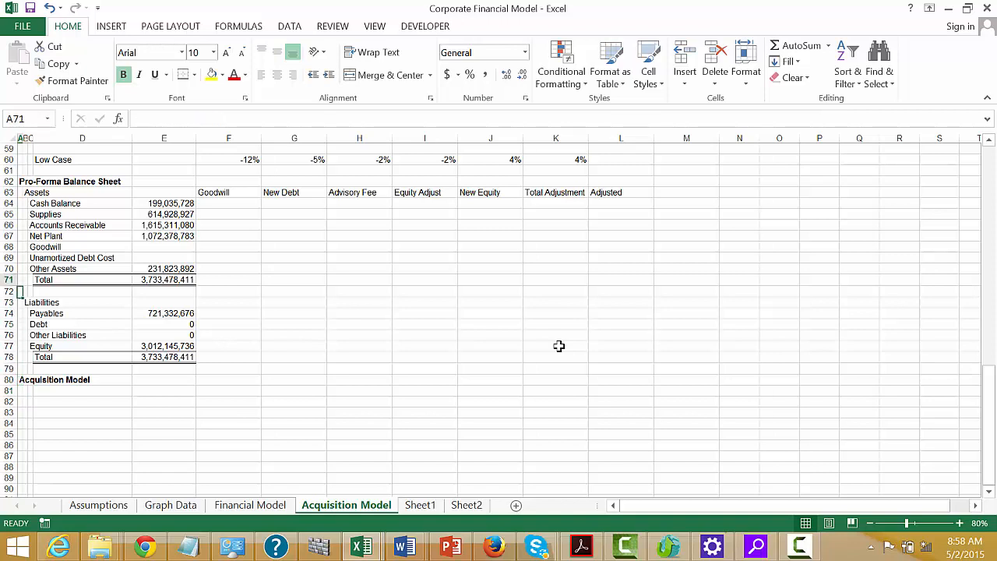
pyautogui.press('Up')
pyautogui.press('Up')
pyautogui.press('Up')
pyautogui.press('Up')
pyautogui.press('Up')
pyautogui.press('Up')
pyautogui.press('Up')
pyautogui.press('Up')
pyautogui.press('Up')
pyautogui.press('Up')
pyautogui.press('Up')
pyautogui.press('Up')
pyautogui.press('Up')
pyautogui.press('Up')
pyautogui.press('Up')
pyautogui.press('Up')
pyautogui.press('Up')
pyautogui.press('Up')
pyautogui.press('Up')
pyautogui.press('Up')
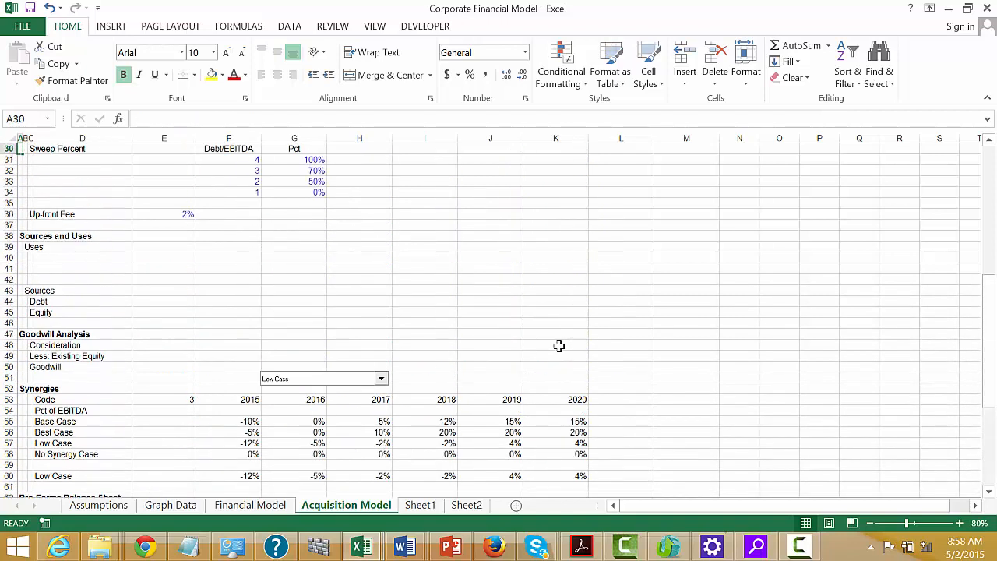
pyautogui.press('Up')
pyautogui.press('Up')
pyautogui.press('Up')
pyautogui.press('Up')
pyautogui.press('Up')
pyautogui.press('Up')
pyautogui.press('Up')
pyautogui.press('Up')
pyautogui.press('Up')
pyautogui.press('Up')
pyautogui.press('Up')
pyautogui.press('Up')
pyautogui.press('Up')
pyautogui.press('Up')
pyautogui.press('Up')
pyautogui.press('Up')
pyautogui.press('Up')
pyautogui.press('Up')
pyautogui.press('Up')
pyautogui.press('Down')
pyautogui.press('Down')
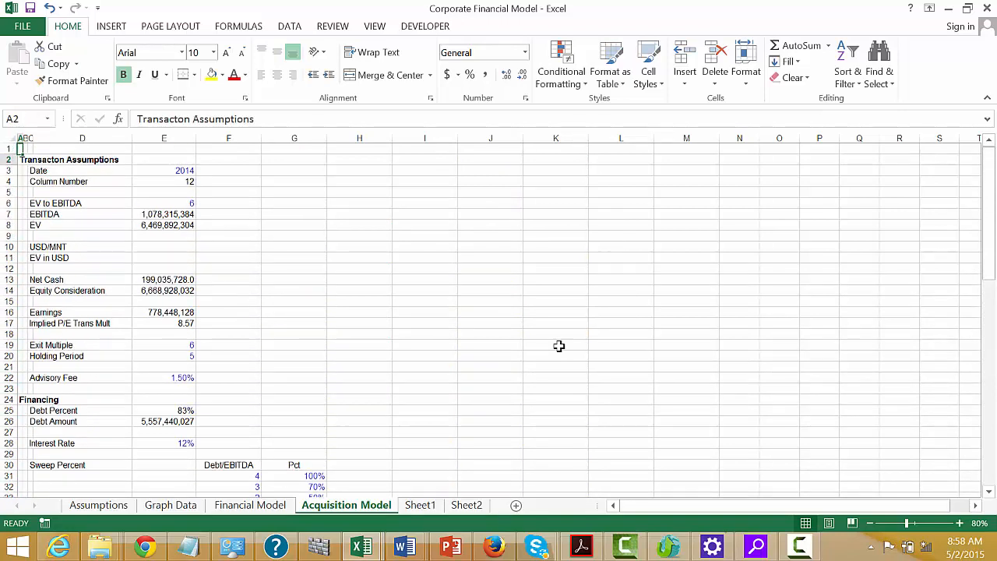
# Step: Enter the labels Consideration in C40 and Add: Advisory Fees in C41 under the Uses heading
pyautogui.press('Down')
pyautogui.press('Down')
pyautogui.press('Down')
pyautogui.press('Down')
pyautogui.press('Down')
pyautogui.press('Down')
pyautogui.press('Down')
pyautogui.press('Down')
pyautogui.press('Down')
pyautogui.press('Down')
pyautogui.press('Down')
pyautogui.press('Down')
pyautogui.press('Down')
pyautogui.press('Down')
pyautogui.press('Down')
pyautogui.press('Down')
pyautogui.press('Down')
pyautogui.press('Down')
pyautogui.press('Down')
pyautogui.press('Down')
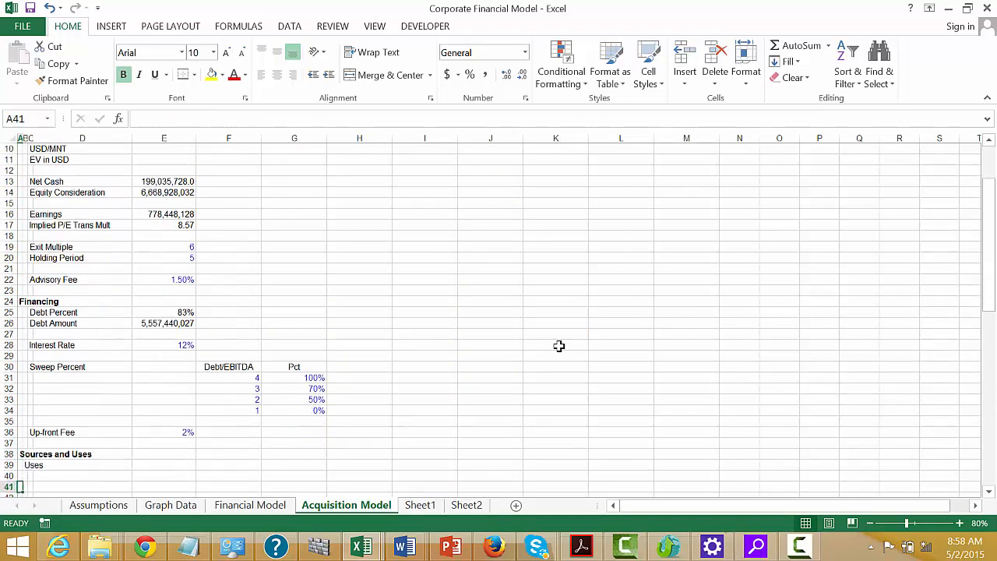
pyautogui.press('Up')
pyautogui.press('Up')
pyautogui.press('Up')
pyautogui.press('Up')
pyautogui.press('Up')
pyautogui.press('Up')
pyautogui.press('Up')
pyautogui.press('Up')
pyautogui.press('Up')
pyautogui.press('Up')
pyautogui.press('Up')
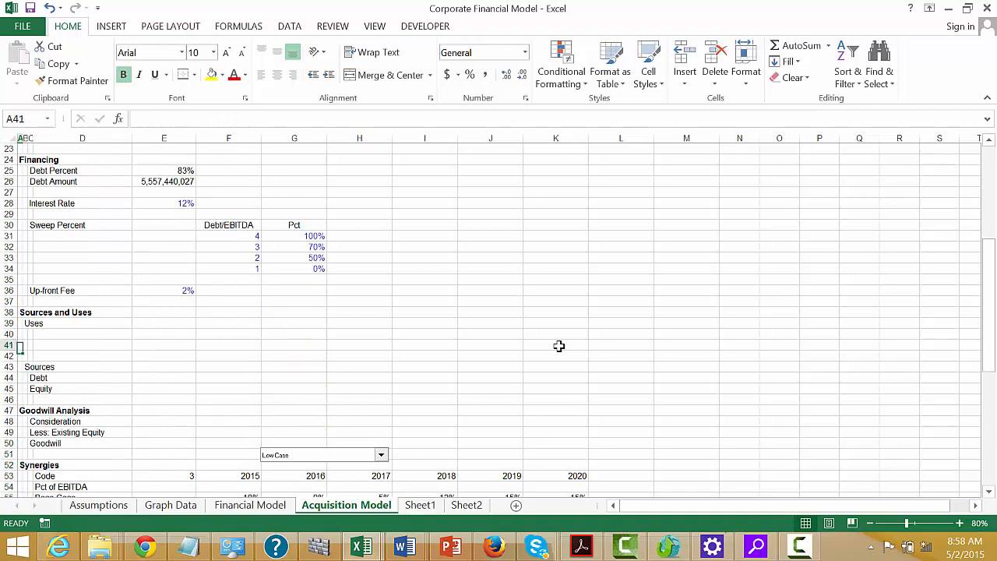
pyautogui.write('Consideration')
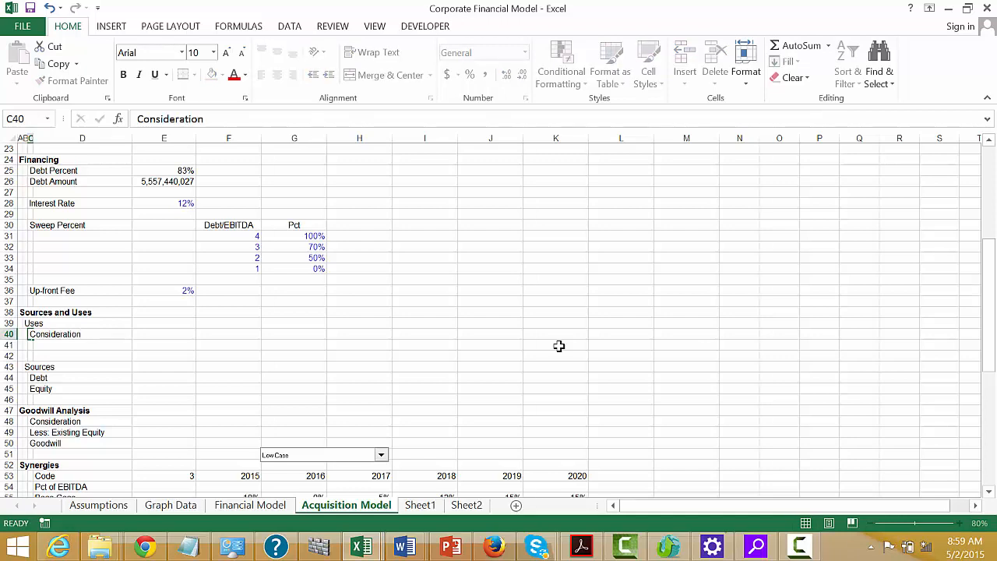
pyautogui.press('Return')
pyautogui.write('Add: Advisory Fees')
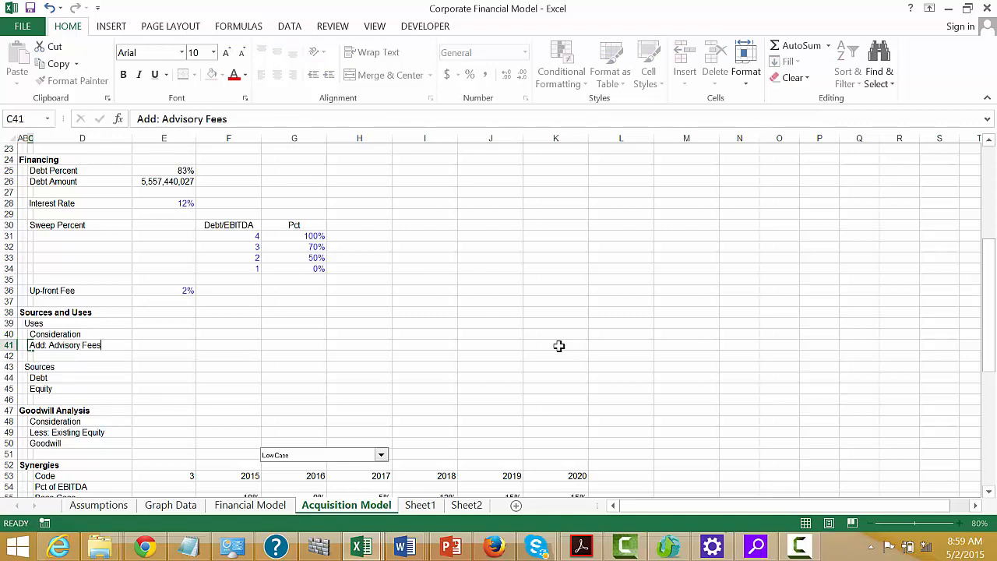
pyautogui.press('Return')
# Step: Insert two blank rows at row 42, between the advisory fees line and the Sources heading
pyautogui.hotkey('shift', 'space')
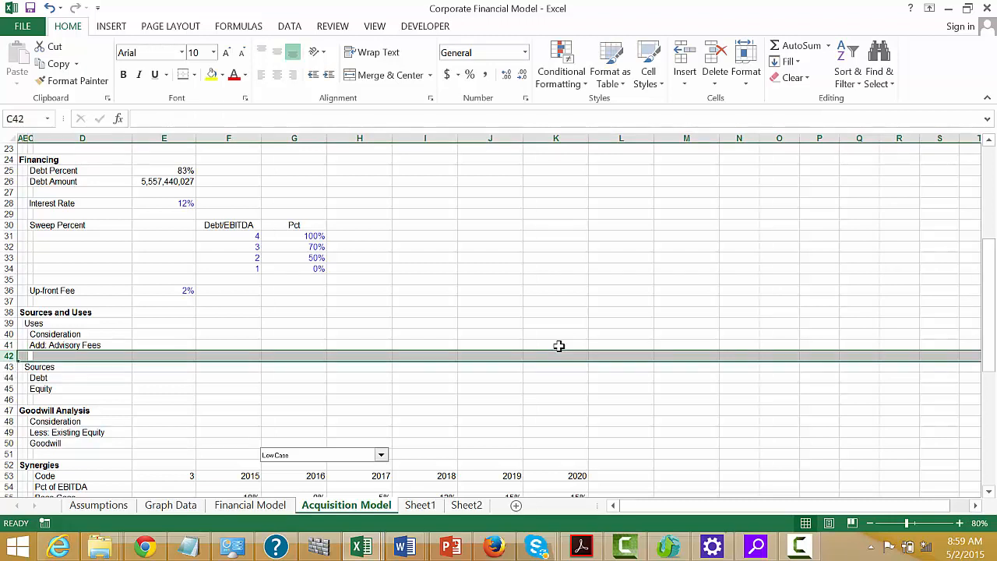
pyautogui.hotkey('ctrl', '+')
pyautogui.hotkey('ctrl', '+')
pyautogui.press('Right')
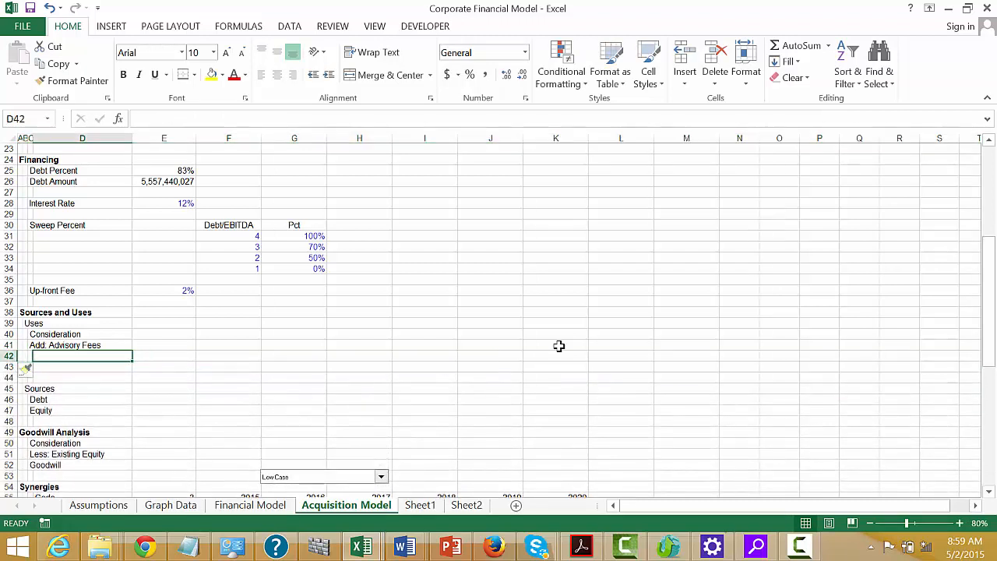
pyautogui.press('Left')
# Step: Enter the labels Add: Debt Fees in C42 and Total in D43 to complete the Uses list
pyautogui.write('Add: D')
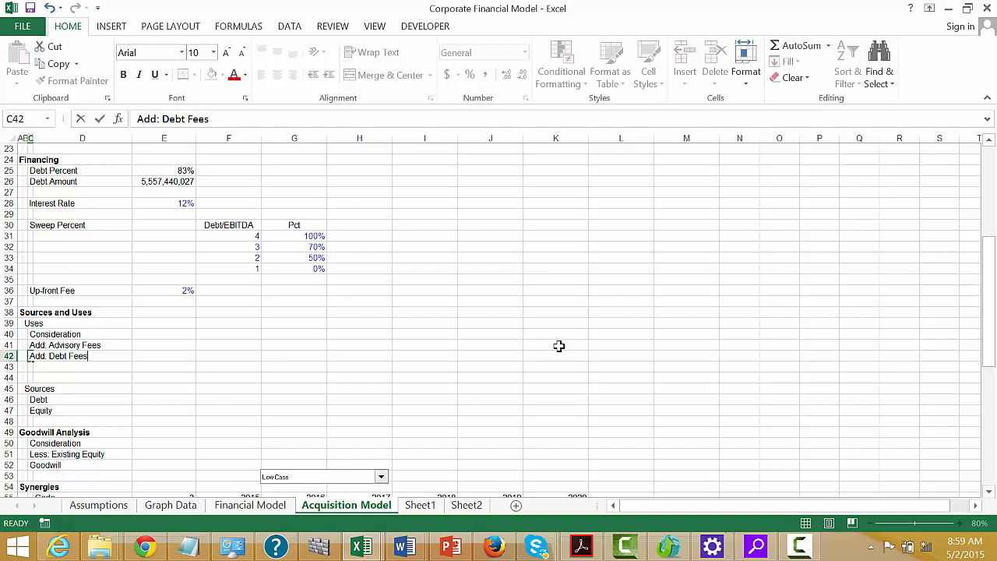
pyautogui.write('ebt Fees')
pyautogui.press('Return')
pyautogui.press('Right')
pyautogui.write('Total')
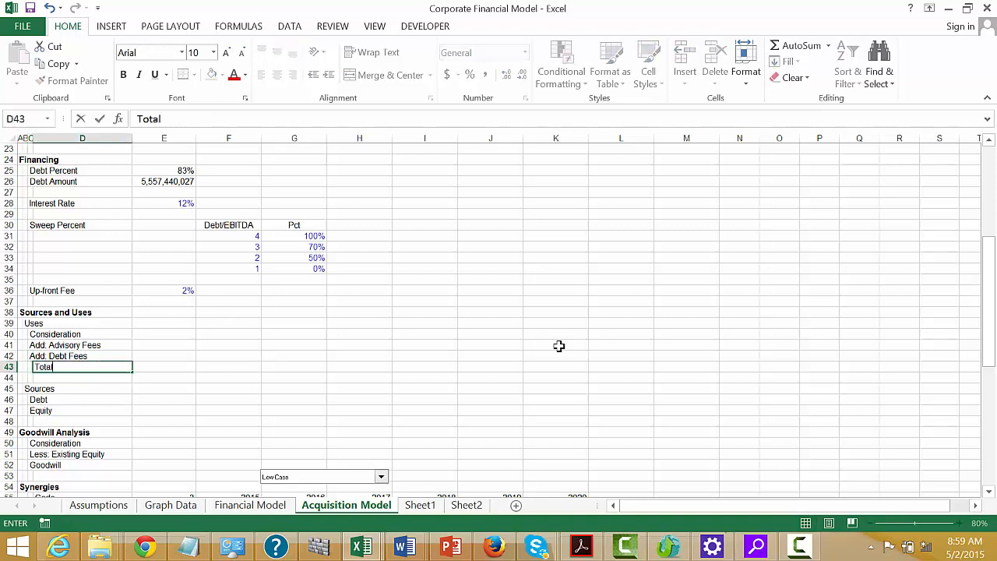
pyautogui.press('Down')
# Step: Insert a row at row 48 below Equity and enter the label Total in D48 for the Sources
pyautogui.press('Down')
pyautogui.press('Down')
pyautogui.press('Down')
pyautogui.press('Down')
pyautogui.hotkey('shift', 'space')
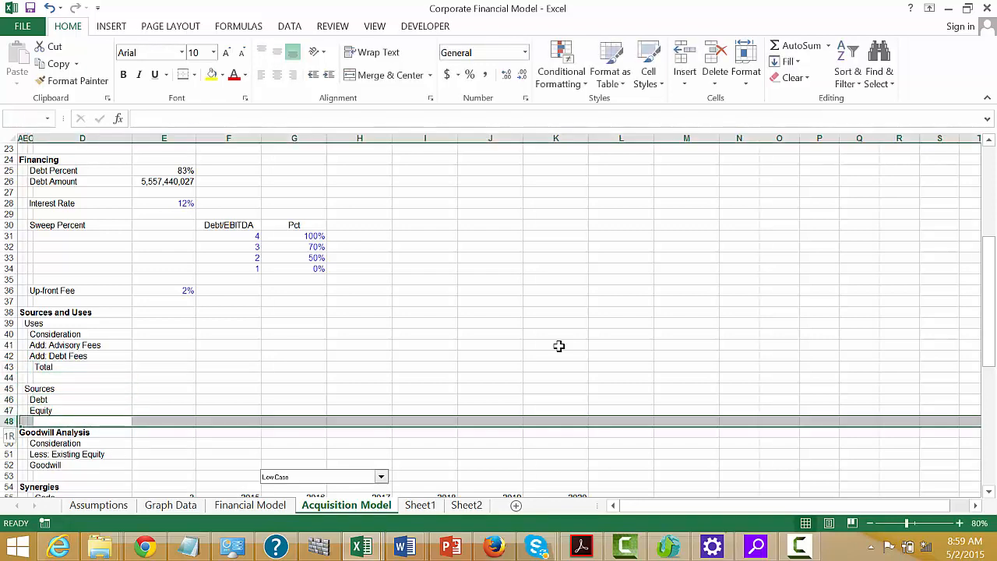
pyautogui.hotkey('ctrl', 'shift', '=')
pyautogui.press('Right')
pyautogui.press('Left')
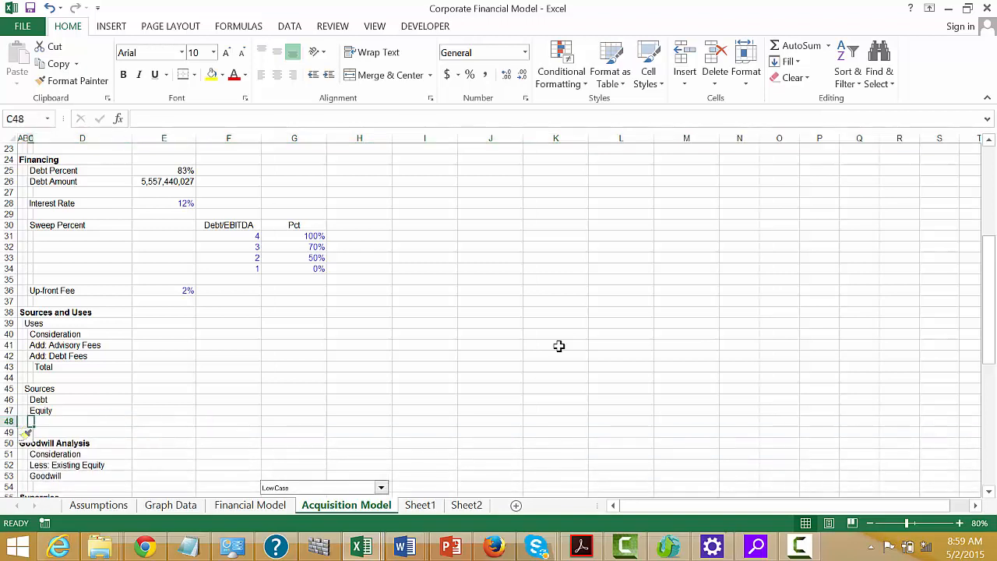
pyautogui.write('T')
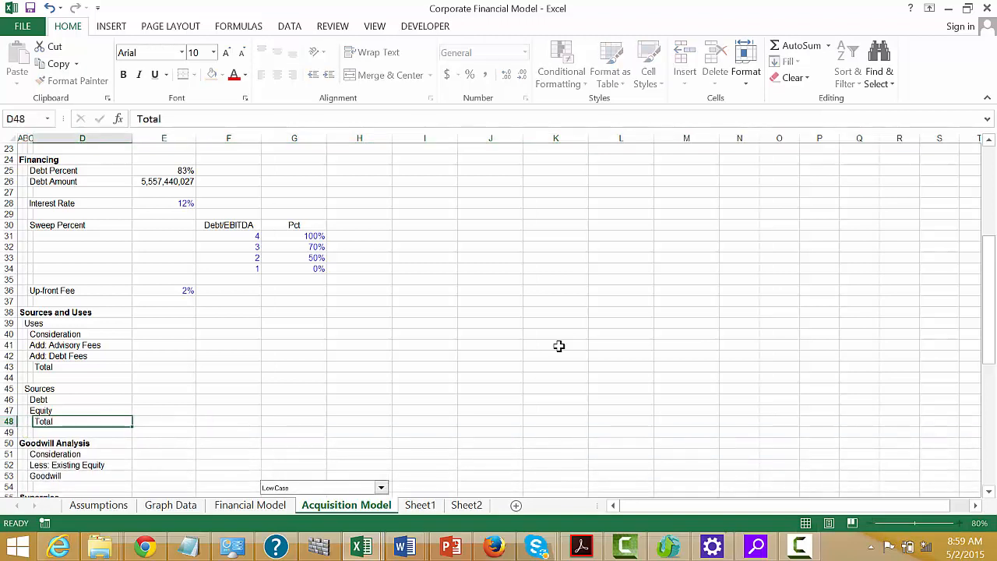
pyautogui.write('otal')
pyautogui.press('Return')
# Step: Link the Consideration amount in E40 to the Equity Consideration in E14
pyautogui.press('Up')
pyautogui.press('Up')
pyautogui.press('Up')
pyautogui.press('Up')
pyautogui.press('Up')
pyautogui.press('Up')
pyautogui.press('Up')
pyautogui.press('Up')
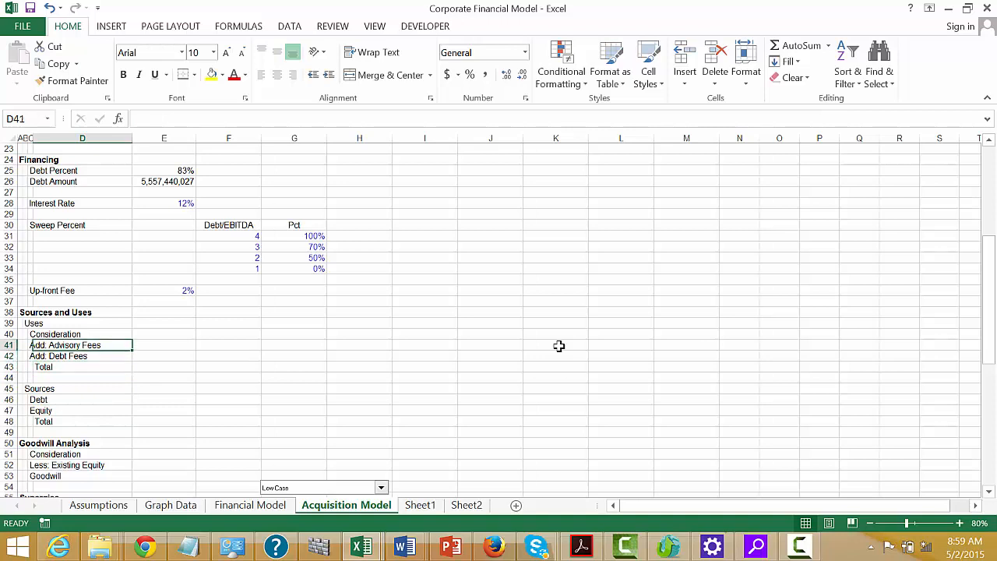
pyautogui.press('Up')
pyautogui.press('Right')
pyautogui.write('=')
pyautogui.press('Up')
pyautogui.press('Up')
pyautogui.press('Up')
pyautogui.press('Up')
pyautogui.press('Up')
pyautogui.press('Up')
pyautogui.press('Up')
pyautogui.press('Up')
pyautogui.press('Up')
pyautogui.press('Up')
pyautogui.press('Up')
pyautogui.press('Up')
pyautogui.press('Up')
pyautogui.press('Up')
pyautogui.press('Up')
pyautogui.press('Up')
pyautogui.press('Up')
pyautogui.press('Up')
pyautogui.press('Up')
pyautogui.press('Up')
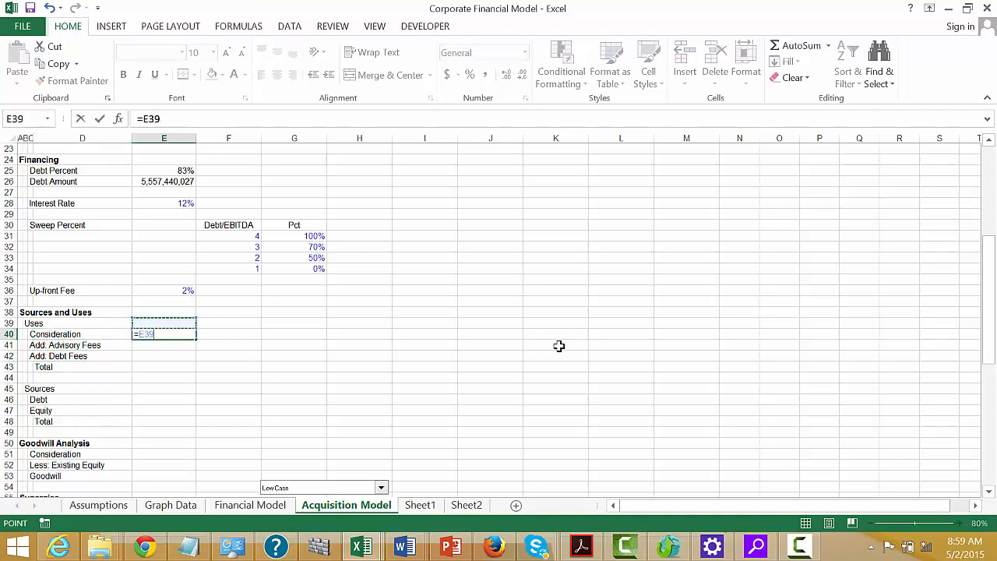
pyautogui.press('Up')
pyautogui.press('Up')
pyautogui.press('Up')
pyautogui.press('Up')
pyautogui.press('Up')
pyautogui.press('Up')
pyautogui.press('Up')
pyautogui.press('Up')
pyautogui.press('Up')
pyautogui.press('Up')
pyautogui.press('Up')
pyautogui.press('Up')
pyautogui.press('Up')
pyautogui.press('Up')
pyautogui.press('Up')
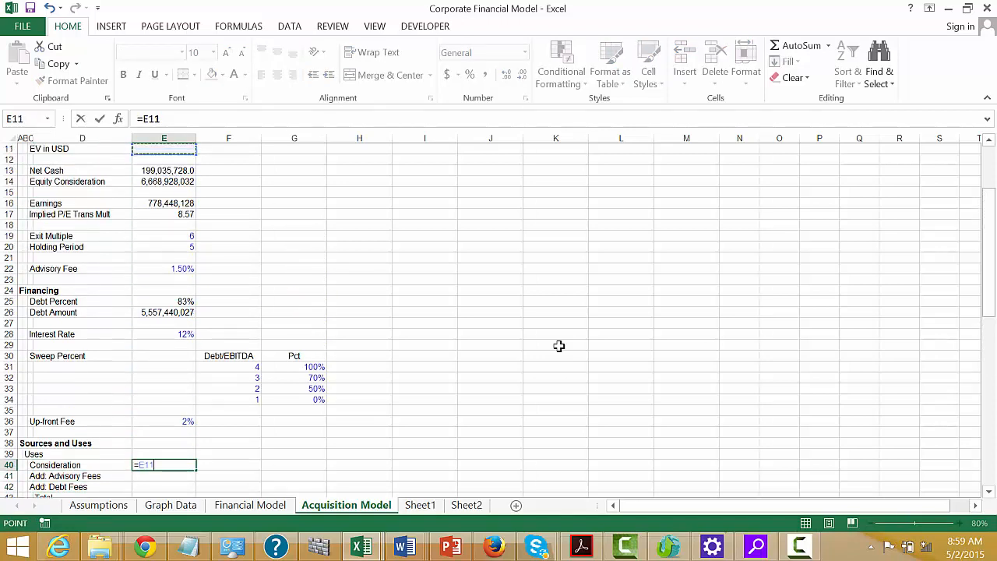
pyautogui.press('Down')
pyautogui.press('Down')
pyautogui.press('Down')
pyautogui.press('Down')
pyautogui.press('Down')
pyautogui.press('Down')
pyautogui.press('Down')
pyautogui.press('Down')
pyautogui.press('Down')
pyautogui.press('Down')
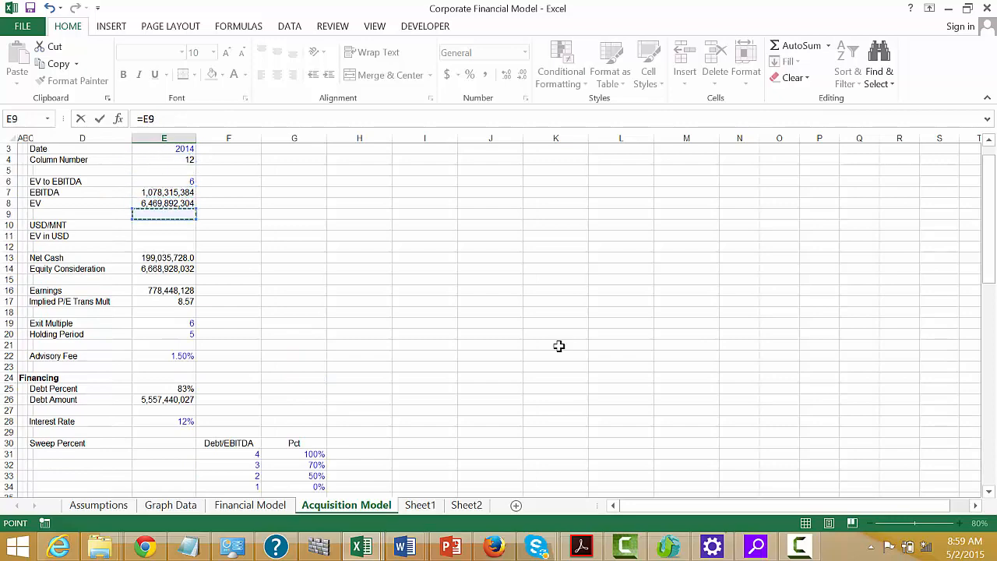
pyautogui.press('Return')
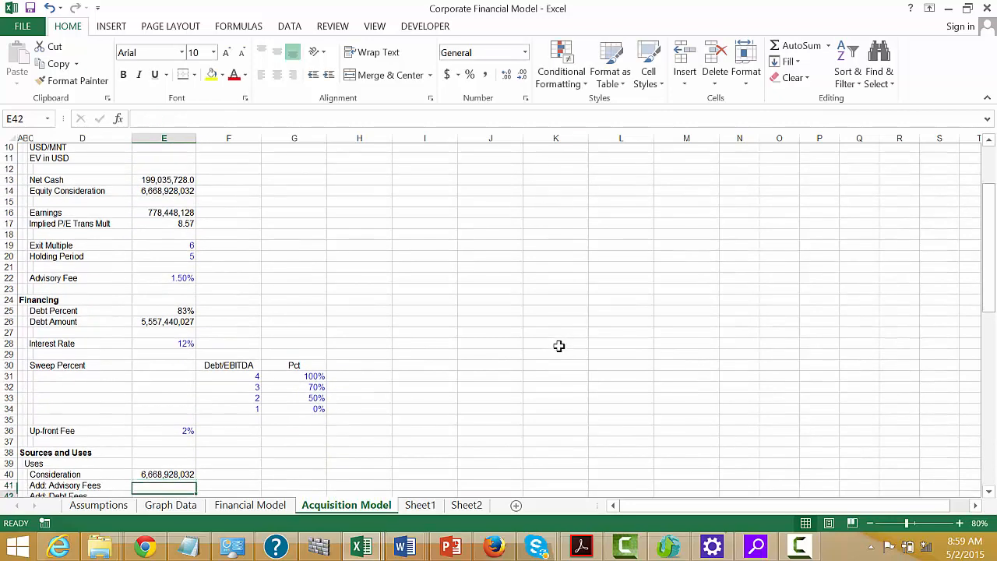
# Step: Calculate the advisory fees in E41 with =E22*E14 and format the amount with thousands separators and two decimals
pyautogui.write('=')
pyautogui.press('Up')
pyautogui.press('Up')
pyautogui.press('Up')
pyautogui.press('Up')
pyautogui.press('Up')
pyautogui.press('Up')
pyautogui.press('Up')
pyautogui.press('Up')
pyautogui.press('Up')
pyautogui.press('Up')
pyautogui.press('Up')
pyautogui.press('Up')
pyautogui.press('Up')
pyautogui.press('Up')
pyautogui.press('Up')
pyautogui.press('Up')
pyautogui.press('Up')
pyautogui.press('Up')
pyautogui.press('Up')
pyautogui.press('Up')
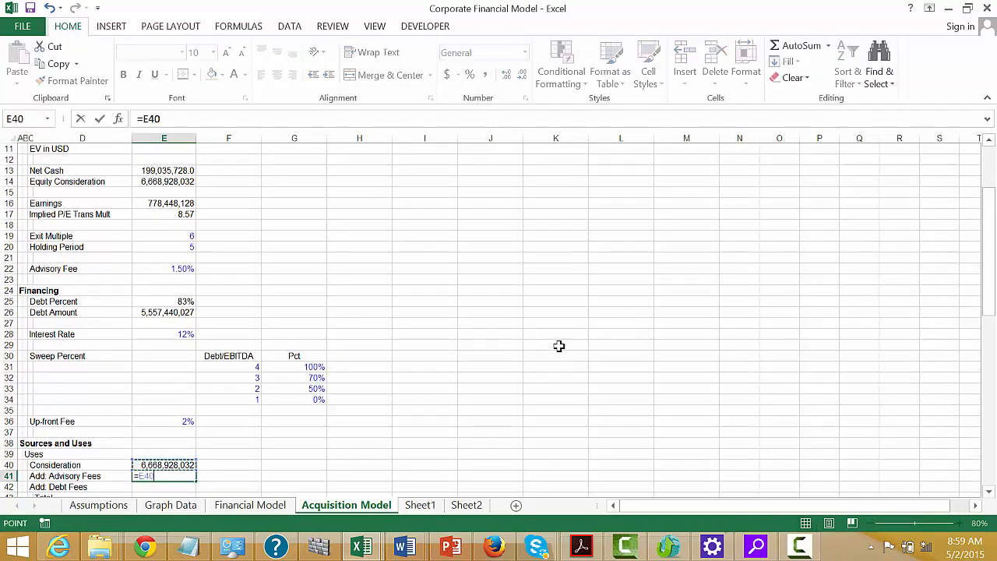
pyautogui.press('Up')
pyautogui.press('Up')
pyautogui.press('Up')
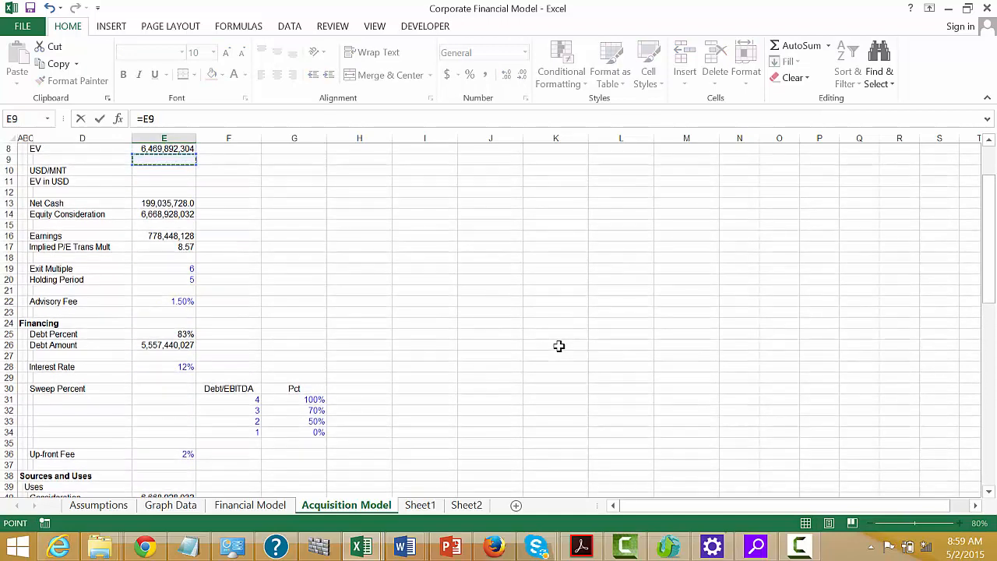
pyautogui.press('Down')
pyautogui.press('Down')
pyautogui.press('Down')
pyautogui.press('Down')
pyautogui.press('Down')
pyautogui.press('Down')
pyautogui.press('Down')
pyautogui.press('Down')
pyautogui.press('Down')
pyautogui.press('Down')
pyautogui.press('Down')
pyautogui.press('Down')
pyautogui.press('Down')
pyautogui.press('Down')
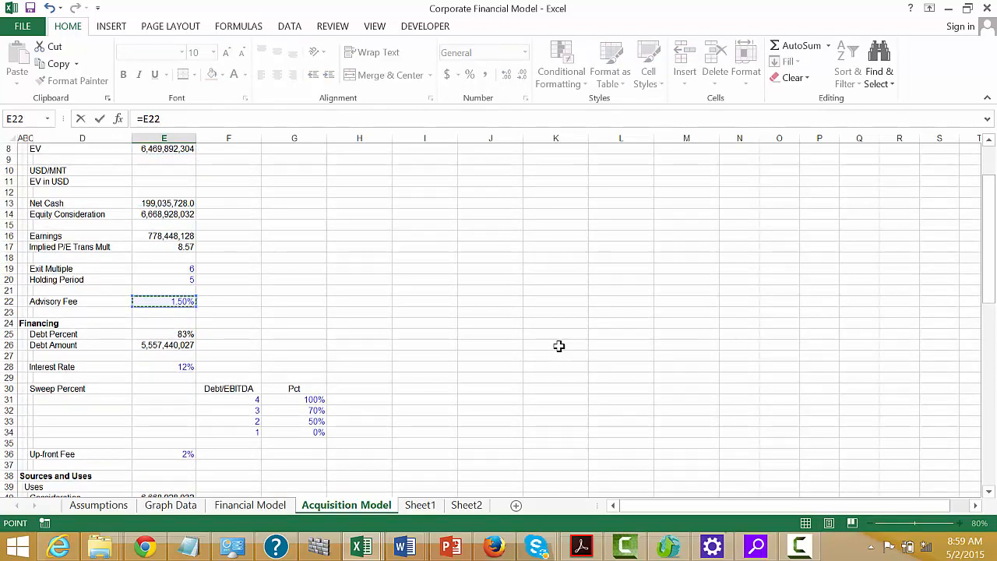
pyautogui.write('*')
pyautogui.click(174, 213)
pyautogui.press('Return')
pyautogui.press('Up')
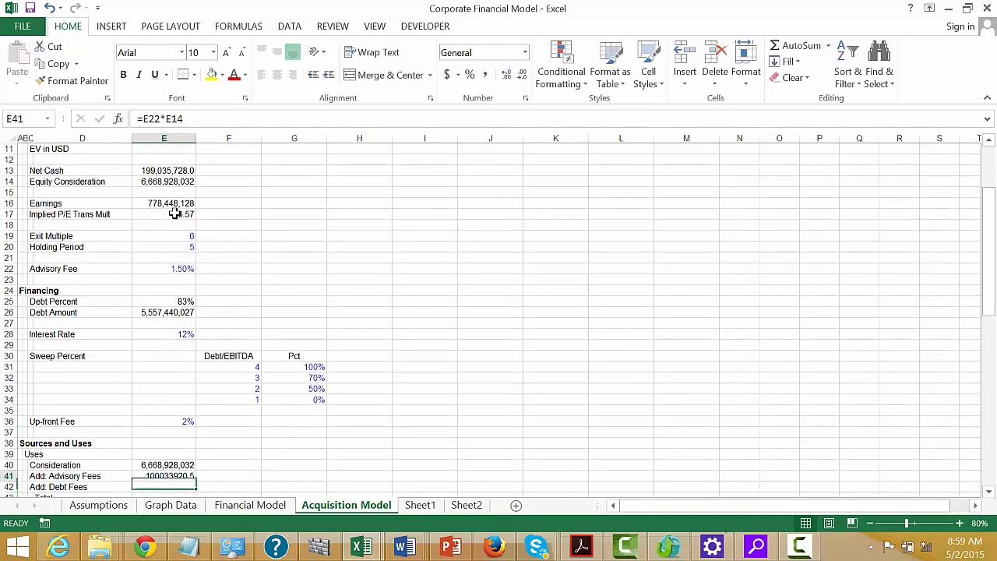
pyautogui.hotkey('ctrl', 'shift', '1')
# Step: Calculate the debt fees in E42 as the Up-front Fee times the Debt Amount with =E36*E26
pyautogui.press('Down')
pyautogui.write('=')
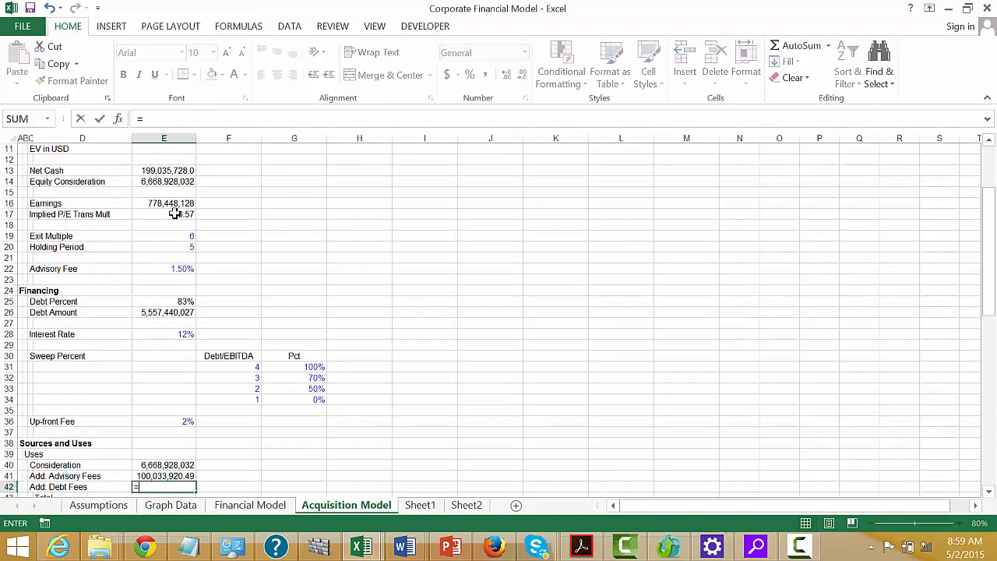
pyautogui.press('Up')
pyautogui.press('Up')
pyautogui.press('Up')
pyautogui.press('Up')
pyautogui.press('Up')
pyautogui.press('Up')
pyautogui.press('Up')
pyautogui.press('Up')
pyautogui.press('Up')
pyautogui.press('Up')
pyautogui.press('Up')
pyautogui.press('Down')
pyautogui.press('Down')
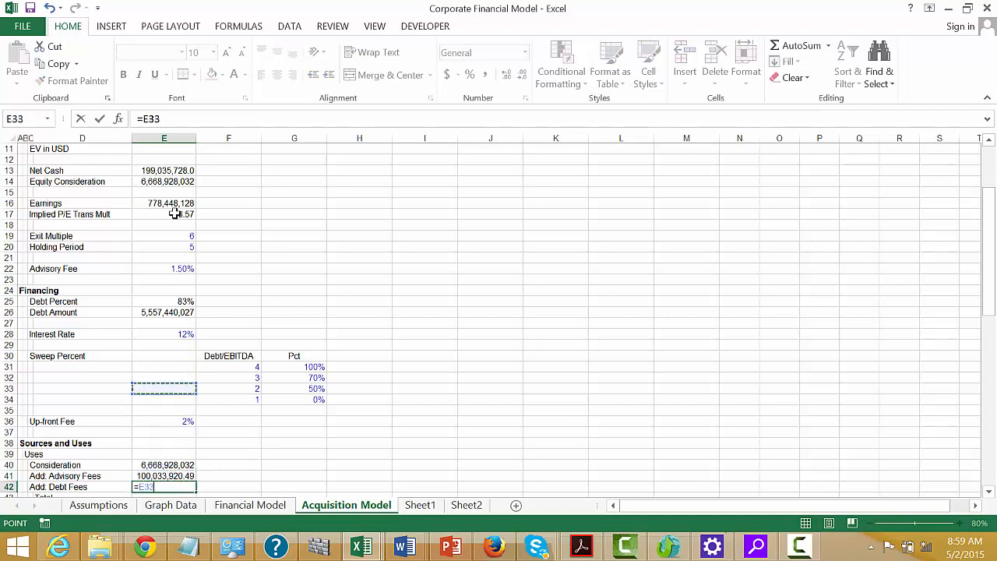
pyautogui.press('Down')
pyautogui.press('Down')
pyautogui.press('Down')
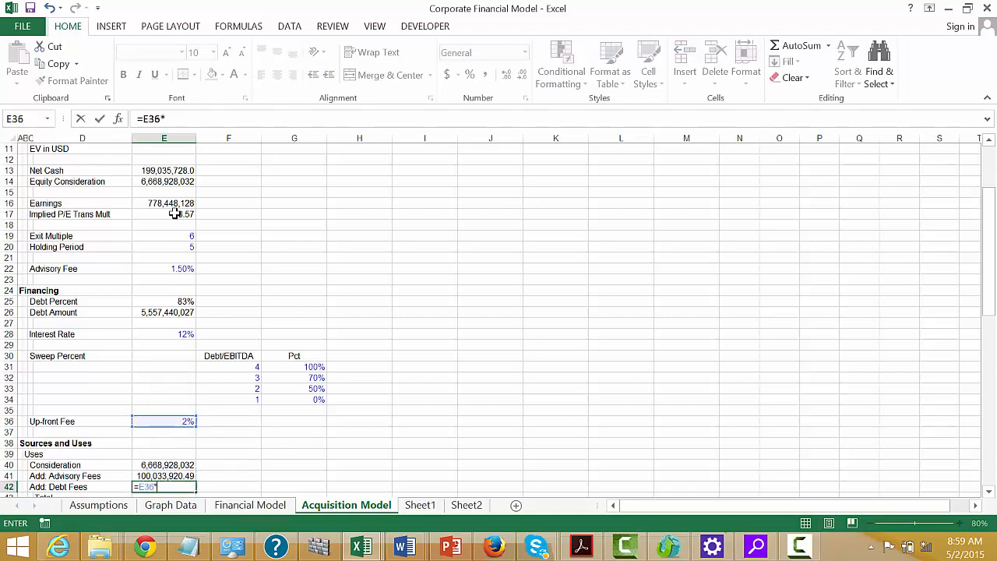
pyautogui.press('Up')
pyautogui.press('Up')
pyautogui.press('Up')
pyautogui.press('Up')
pyautogui.press('Up')
pyautogui.press('Up')
pyautogui.press('Up')
pyautogui.press('Up')
pyautogui.press('Up')
pyautogui.press('Up')
pyautogui.press('Up')
pyautogui.press('Up')
pyautogui.press('Up')
pyautogui.press('Up')
pyautogui.press('Up')
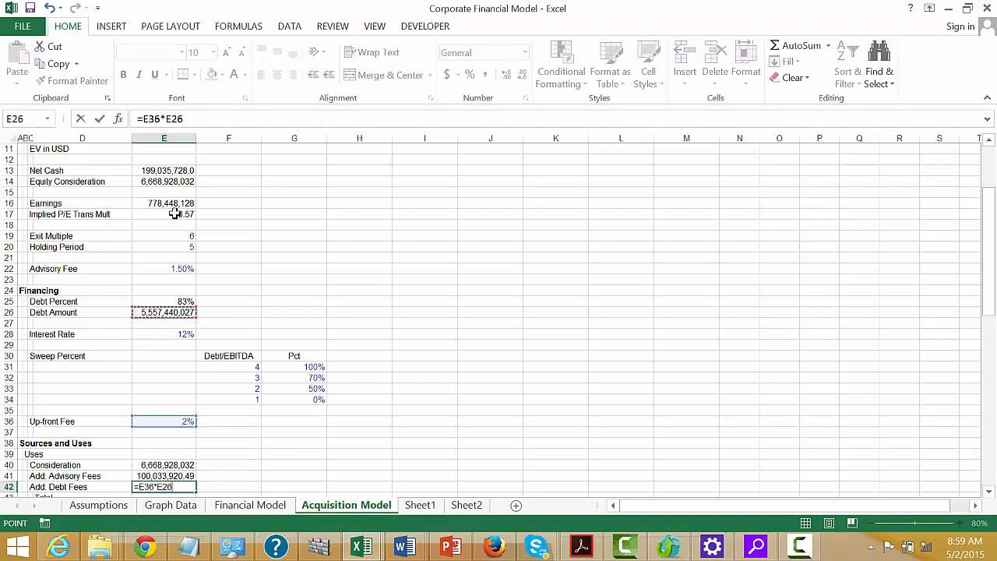
pyautogui.press('Return')
# Step: Format the Uses amounts in E40:E42 with thousands separators and no decimals
pyautogui.press('Up')
pyautogui.press('Up')
pyautogui.press('Up')
pyautogui.hotkey('shift', 'Down')
pyautogui.hotkey('shift', 'Down')
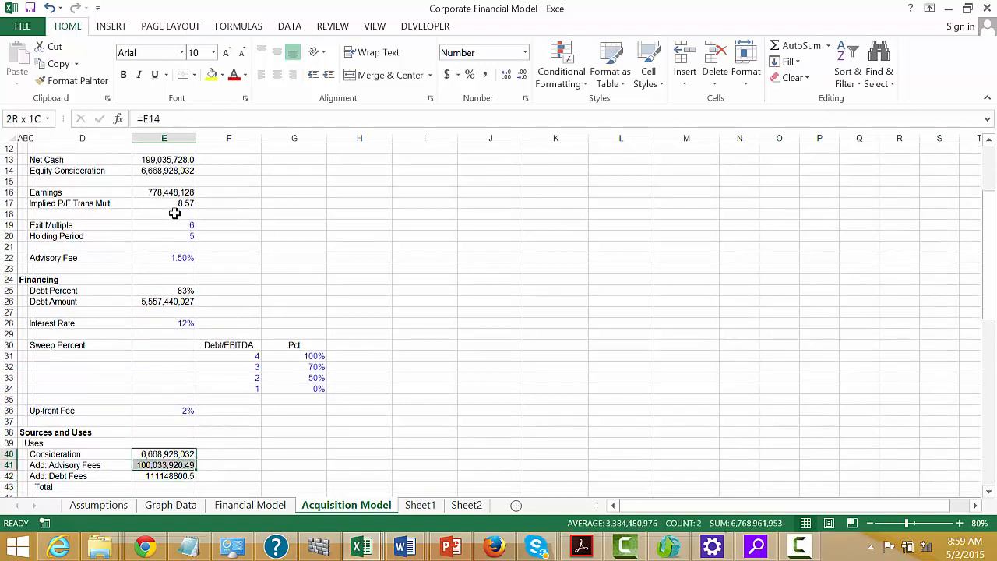
pyautogui.hotkey('ctrl', 'shift', '1')
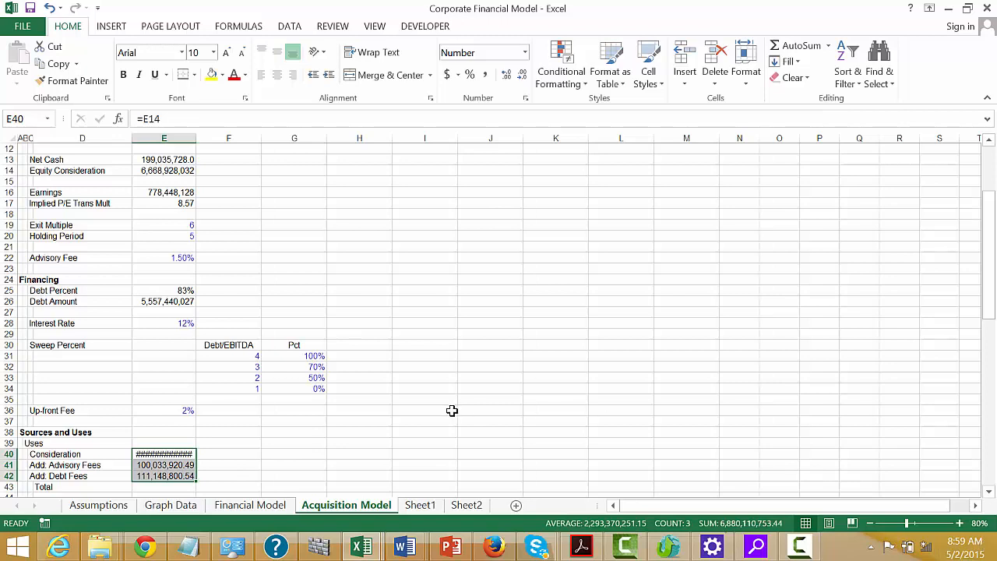
pyautogui.click(522, 81)
# Step: Total the Uses in E43 with =SUM(E40:E42)
pyautogui.press('Down')
pyautogui.press('Down')
pyautogui.press('Down')
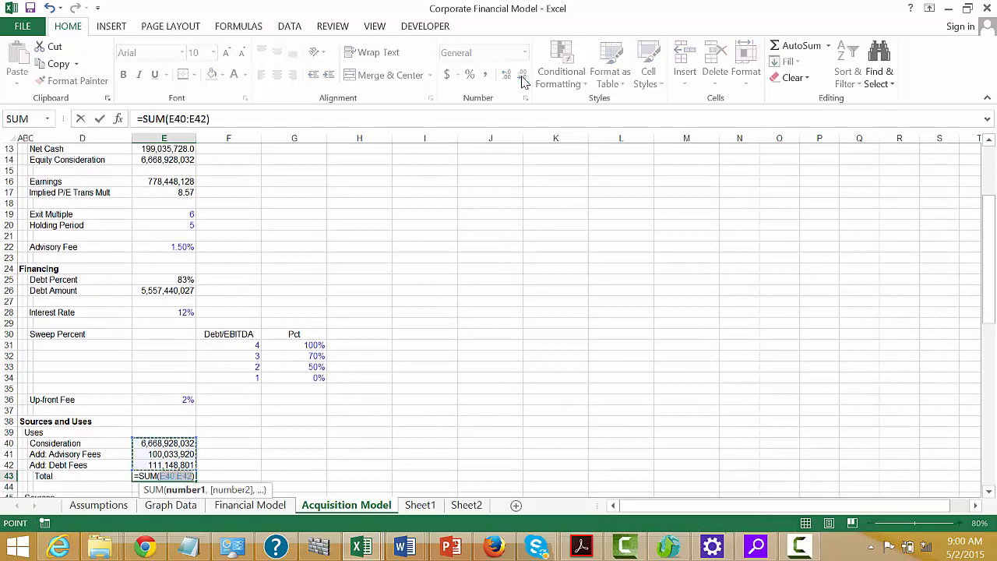
pyautogui.press('Return')
# Step: Link the Debt source in E46 to the Debt Amount in E26
pyautogui.press('Down')
pyautogui.press('Down')
pyautogui.press('Down')
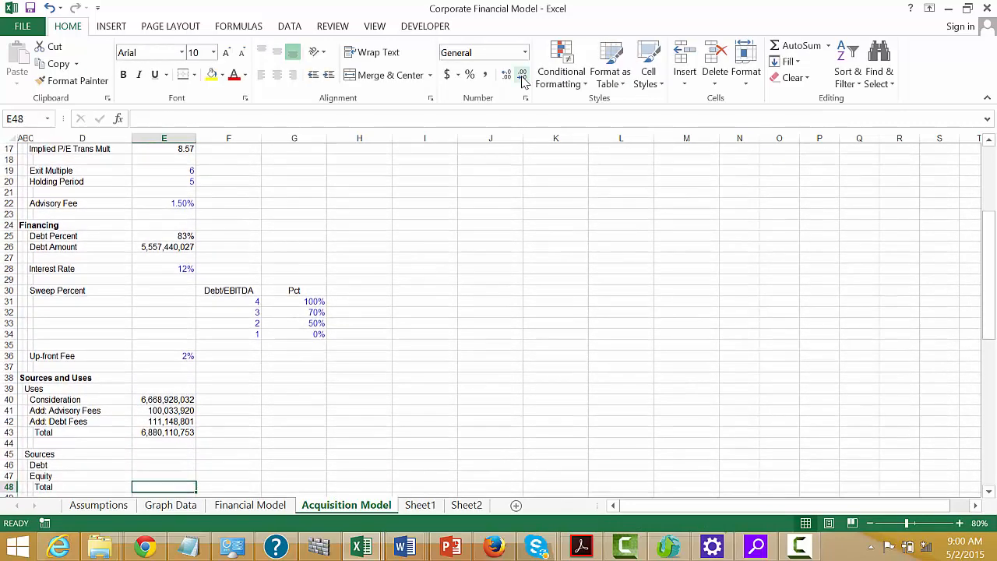
pyautogui.press('Up')
pyautogui.write('=')
pyautogui.press('Up')
pyautogui.press('Up')
pyautogui.press('Up')
pyautogui.press('Up')
pyautogui.press('Up')
pyautogui.press('Up')
pyautogui.press('Up')
pyautogui.press('Up')
pyautogui.press('Up')
pyautogui.press('Up')
pyautogui.press('Up')
pyautogui.press('Up')
pyautogui.press('Up')
pyautogui.press('Up')
pyautogui.press('Up')
pyautogui.press('Up')
pyautogui.press('Up')
pyautogui.press('Up')
pyautogui.press('Up')
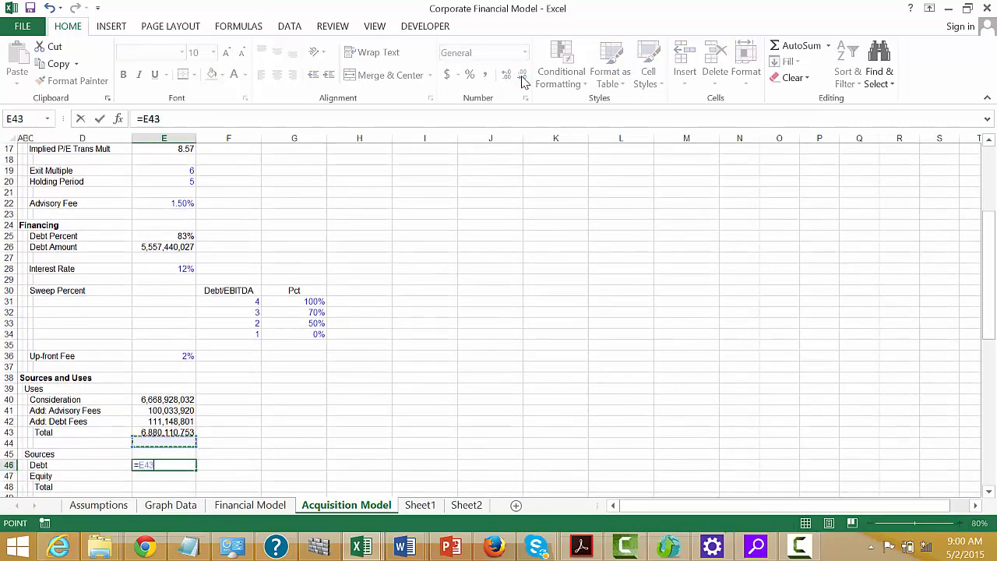
pyautogui.press('Return')
# Step: Calculate the Equity source in E47 as the Uses total in E43 minus the Debt in E46
pyautogui.press('Down')
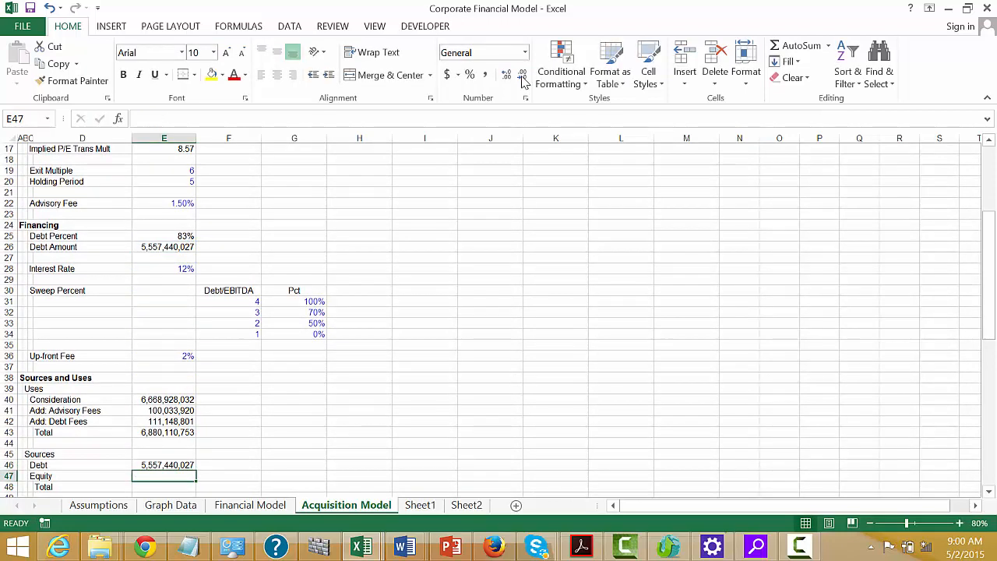
pyautogui.write('=')
pyautogui.press('Up')
pyautogui.press('Up')
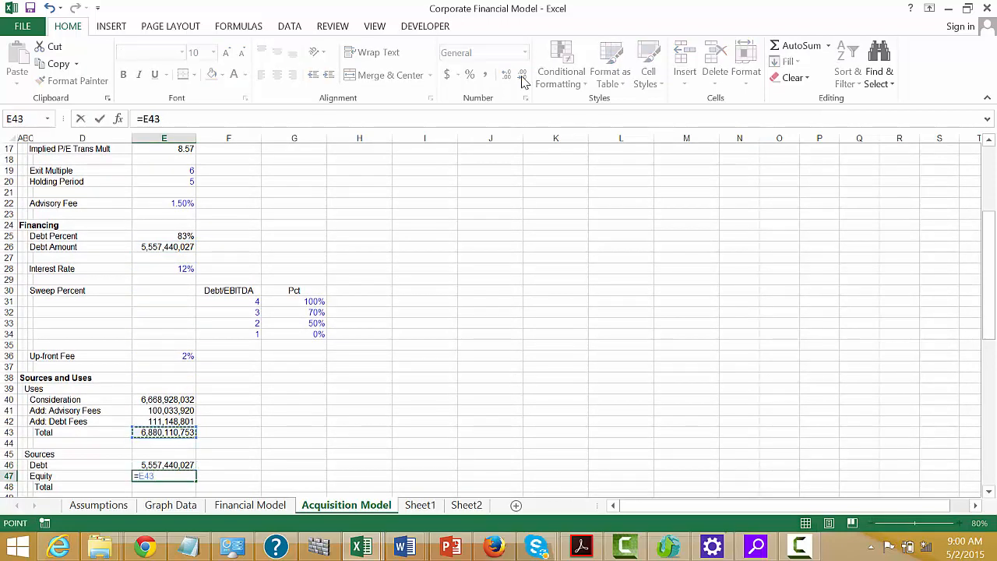
pyautogui.press('Return')
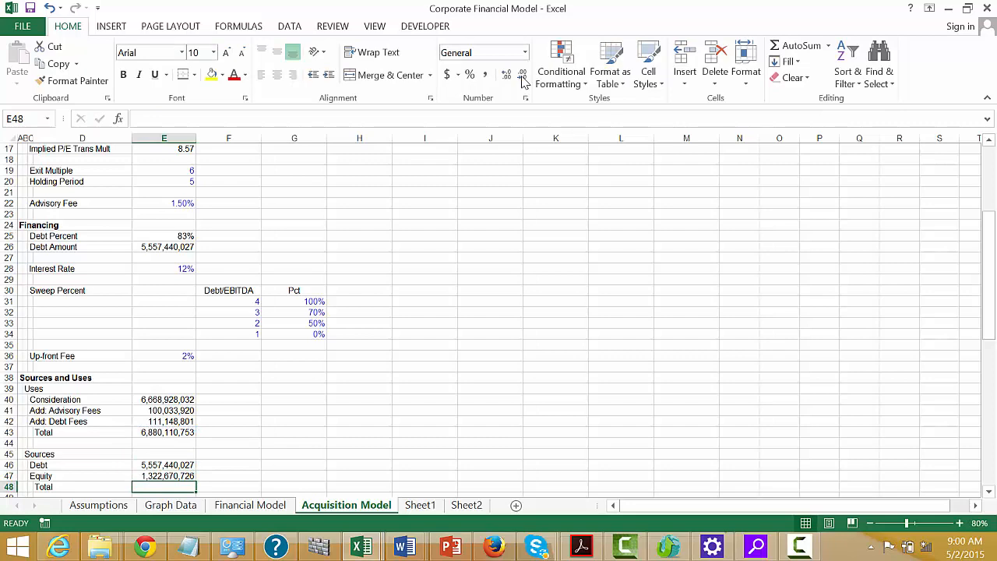
# Step: Sum the Debt and Equity sources in the Total cell E48
pyautogui.hotkey('alt', '=')
pyautogui.press('Return')
pyautogui.press('Down')
pyautogui.press('Down')
pyautogui.press('Down')
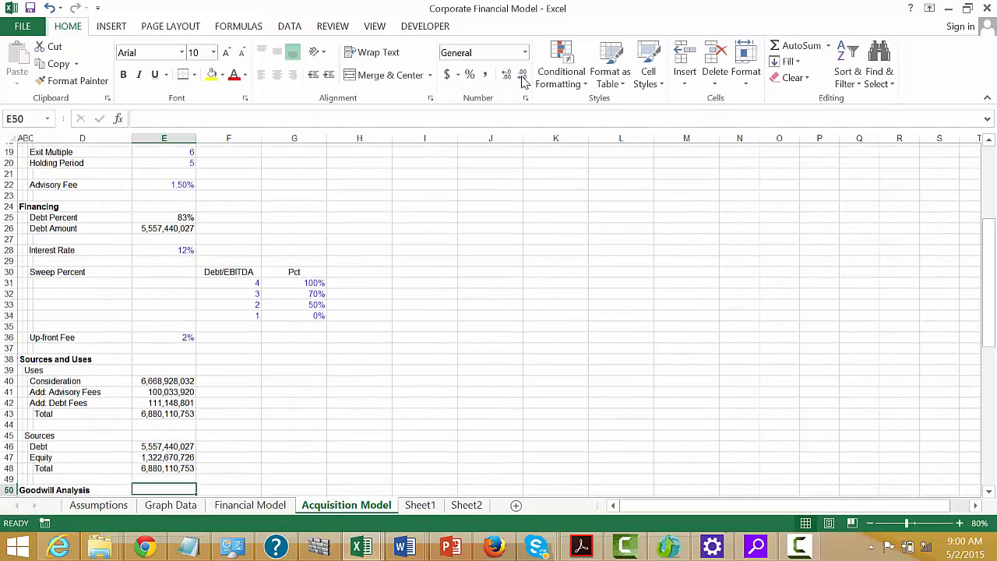
# Step: Link the Goodwill Analysis Consideration in E51 to the Uses Consideration in E40
pyautogui.press('Down')
pyautogui.press('Down')
pyautogui.press('Up')
pyautogui.press('Up')
pyautogui.press('Up')
pyautogui.press('Up')
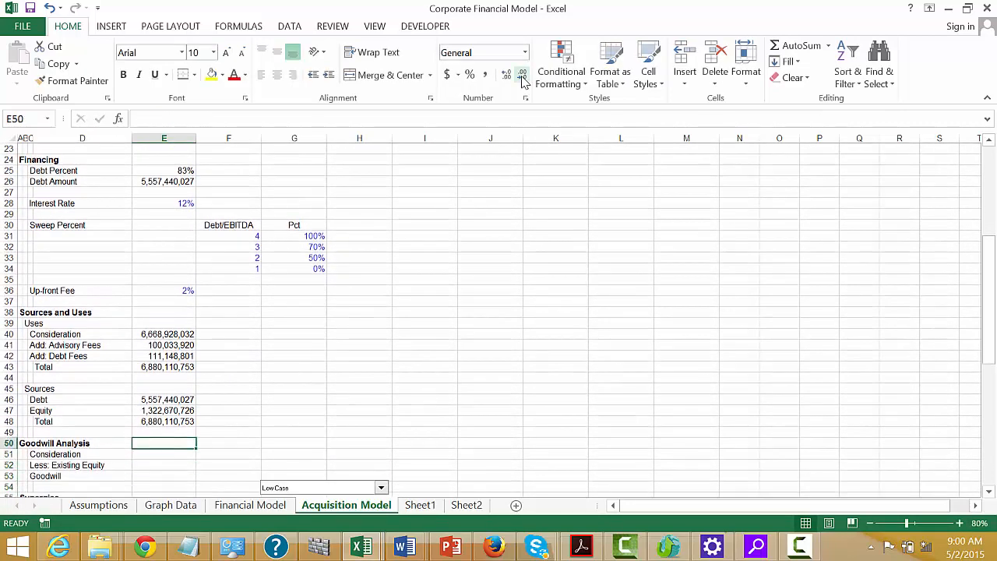
pyautogui.press('Down')
pyautogui.write('=')
pyautogui.press('Up')
pyautogui.press('Up')
pyautogui.press('Up')
pyautogui.press('Up')
pyautogui.press('Up')
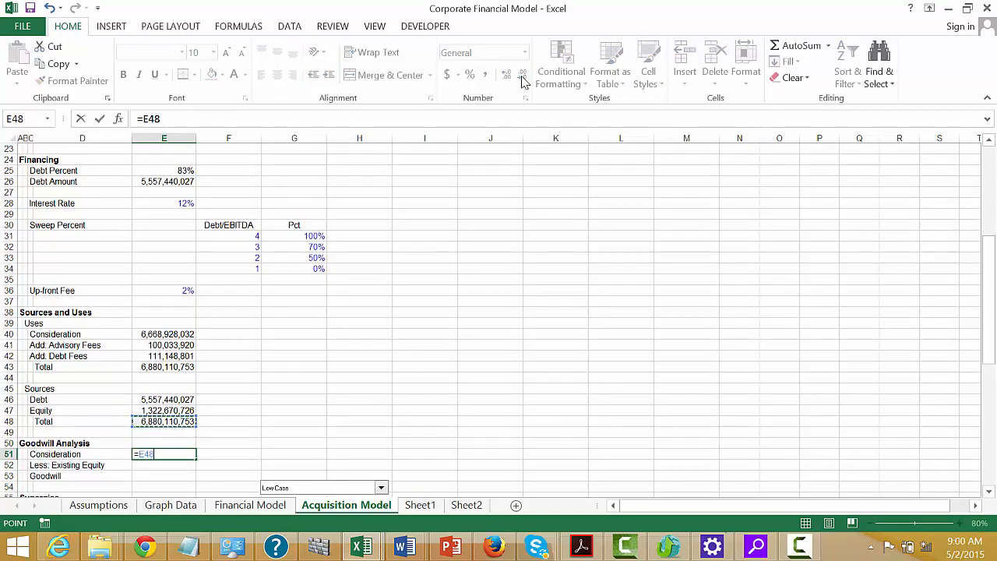
pyautogui.press('Up')
pyautogui.press('Up')
pyautogui.press('Up')
pyautogui.press('Up')
pyautogui.press('Up')
pyautogui.press('Up')
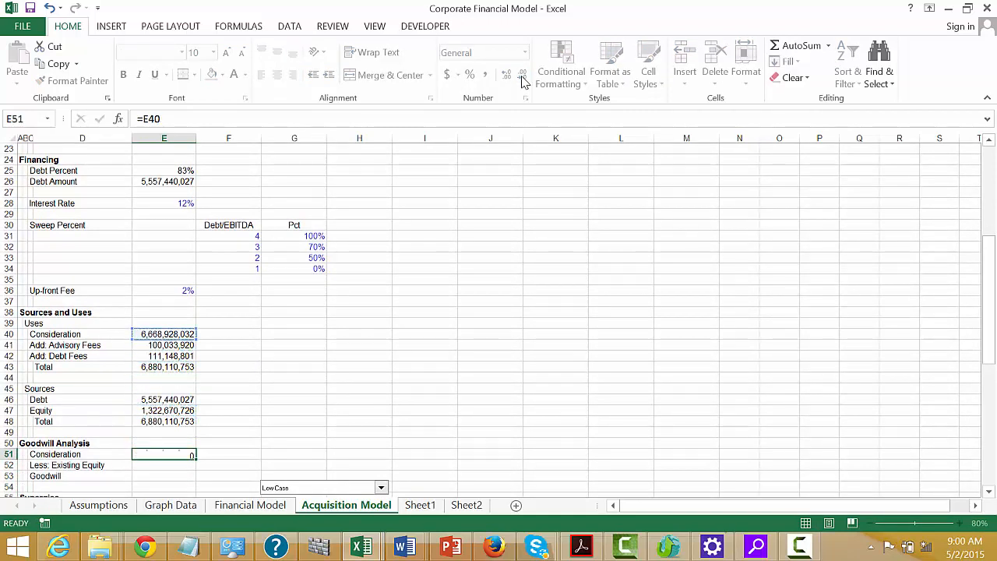
pyautogui.press('Return')
# Step: Link Less: Existing Equity in E52 to the balance sheet Equity in E80
pyautogui.write('=')
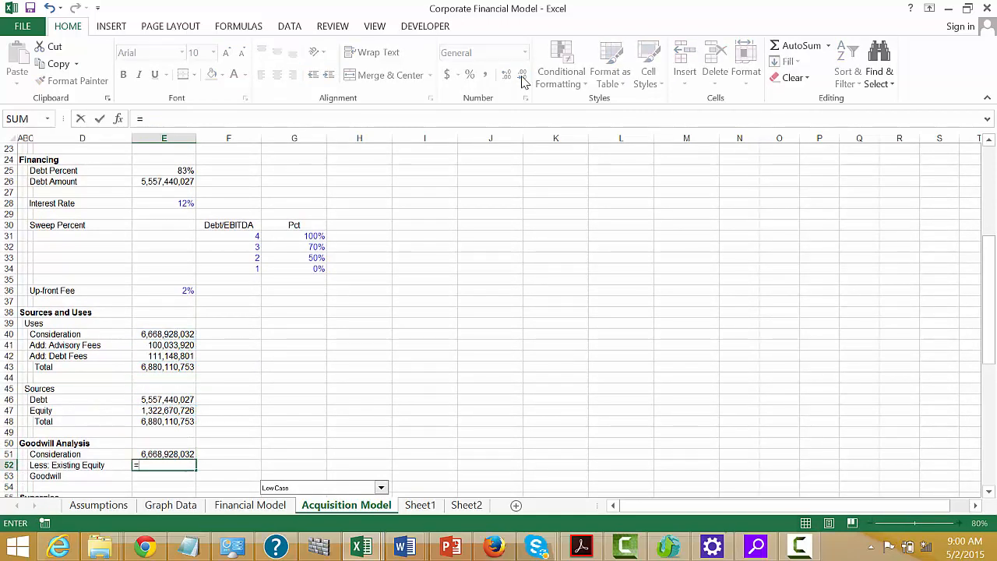
pyautogui.press('Down')
pyautogui.press('Down')
pyautogui.press('Down')
pyautogui.press('Down')
pyautogui.press('Down')
pyautogui.press('Down')
pyautogui.press('Down')
pyautogui.press('Down')
pyautogui.press('Down')
pyautogui.press('Down')
pyautogui.press('Down')
pyautogui.press('Down')
pyautogui.press('Down')
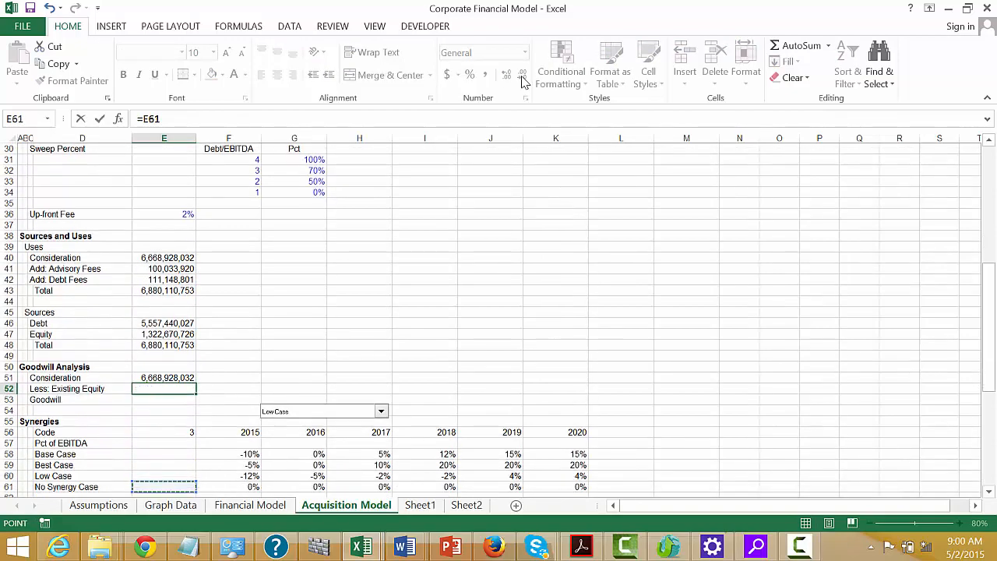
pyautogui.press('Down')
pyautogui.press('Down')
pyautogui.press('Down')
pyautogui.press('Down')
pyautogui.press('Down')
pyautogui.press('Down')
pyautogui.press('Down')
pyautogui.press('Down')
pyautogui.press('Down')
pyautogui.press('Down')
pyautogui.press('Down')
pyautogui.press('Down')
pyautogui.press('Down')
pyautogui.press('Down')
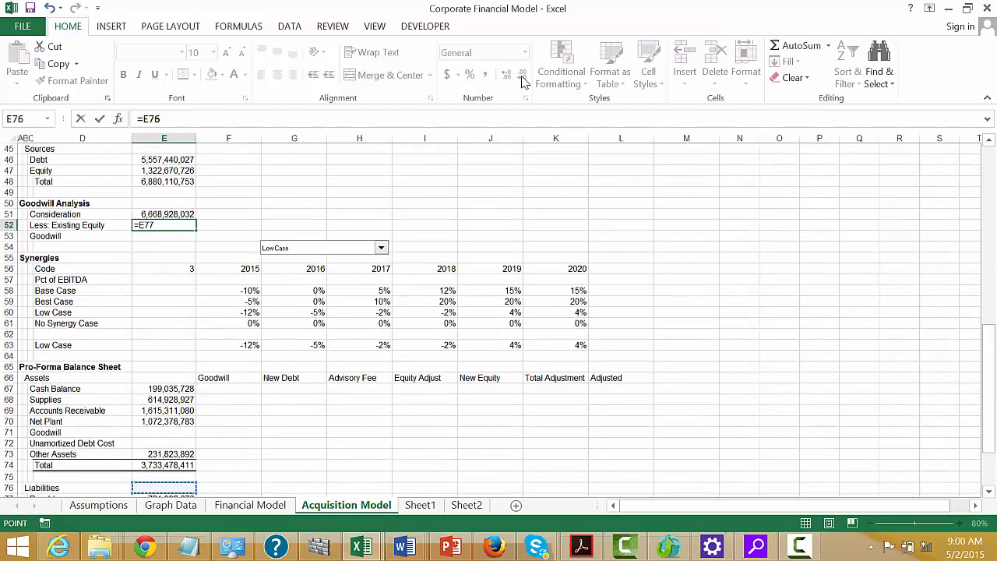
pyautogui.press('Down')
pyautogui.press('Return')
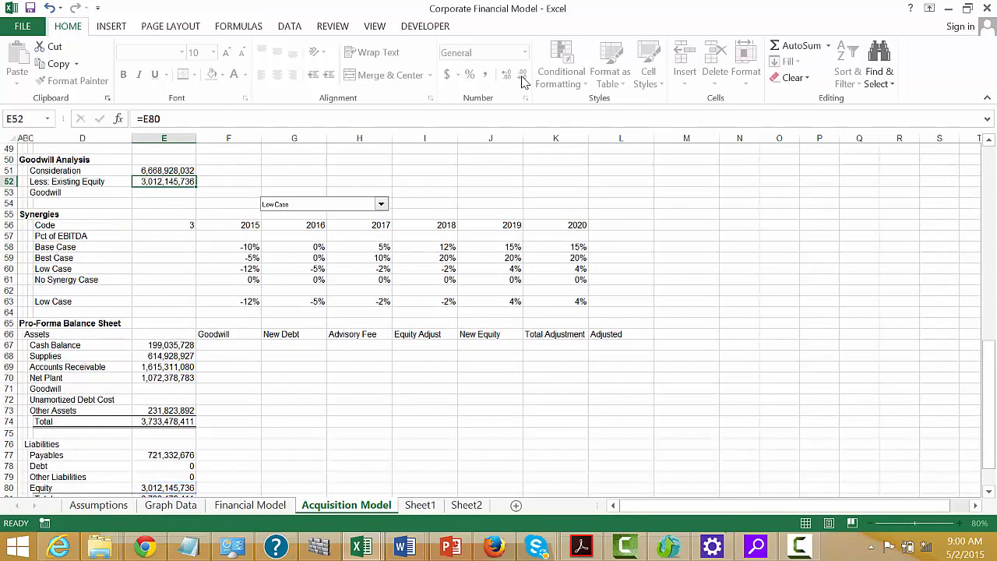
# Step: Calculate Goodwill in E53 as the Consideration in E51 minus the Existing Equity in E52
pyautogui.press('Up')
pyautogui.press('Up')
pyautogui.press('Down')
pyautogui.press('Down')
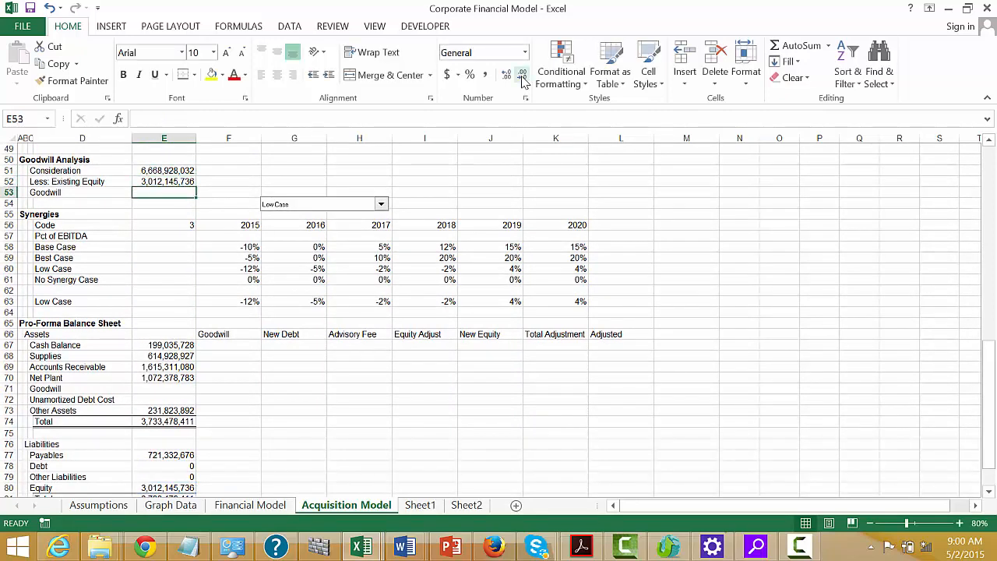
pyautogui.write('=')
pyautogui.press('Up')
pyautogui.press('Up')
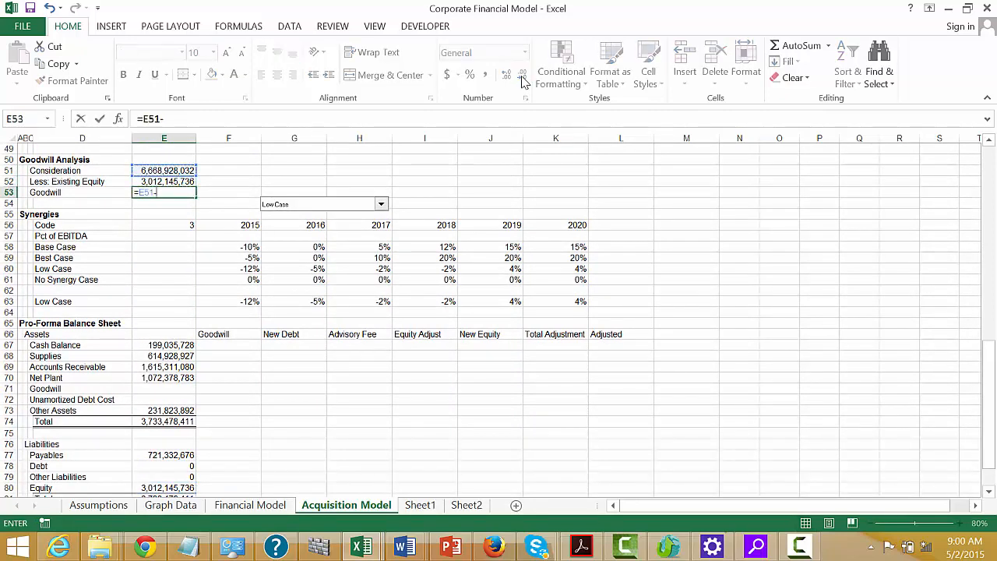
pyautogui.press('Return')
pyautogui.press('Down')
pyautogui.press('Down')
pyautogui.press('Down')
pyautogui.press('Down')
pyautogui.press('Down')
pyautogui.press('Down')
pyautogui.press('Down')
pyautogui.press('Down')
pyautogui.press('Down')
pyautogui.press('Down')
pyautogui.press('Down')
pyautogui.press('Down')
pyautogui.press('Down')
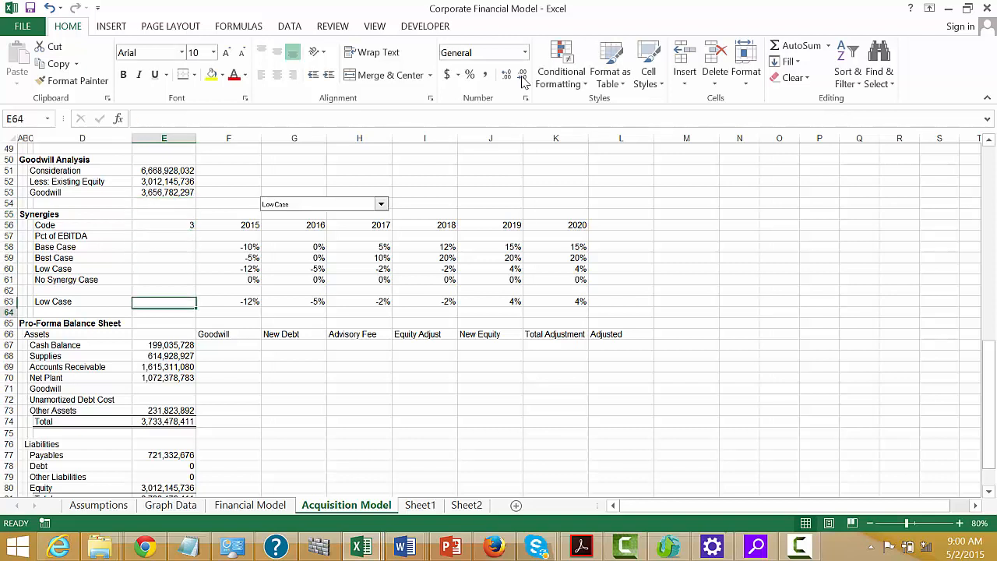
pyautogui.press('Up')
pyautogui.press('Up')
pyautogui.press('Up')
pyautogui.press('Up')
pyautogui.press('Up')
pyautogui.press('Up')
pyautogui.press('Up')
pyautogui.press('Up')
pyautogui.press('Up')
pyautogui.press('Up')
pyautogui.press('Up')
pyautogui.press('Up')
pyautogui.press('Up')
pyautogui.press('Up')
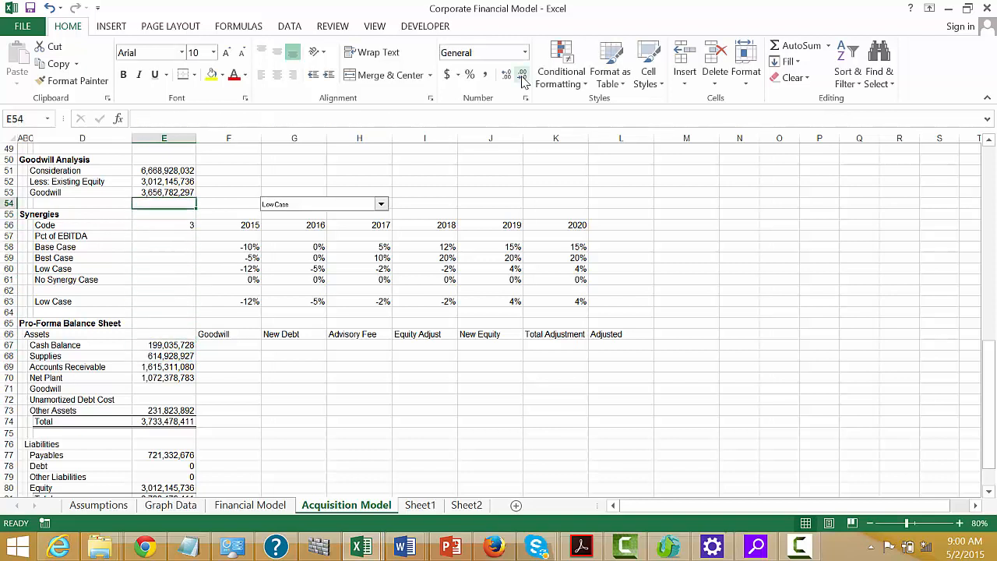
# Step: Apply the same top and bottom border as the total rows to the Goodwill row C53:E53
pyautogui.press('Left')
pyautogui.press('Left')
pyautogui.hotkey('shift', 'Right')
pyautogui.hotkey('shift', 'Right')
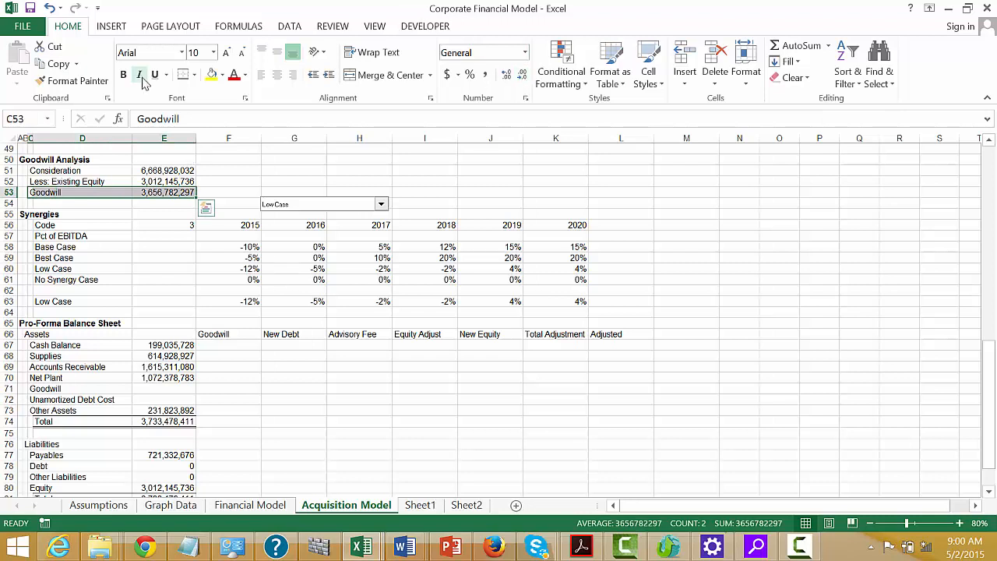
pyautogui.click(182, 75)
# Step: Center the Pro-Forma Balance Sheet column headings from Goodwill to Adjusted in F66:L66
pyautogui.press('Down')
pyautogui.press('Down')
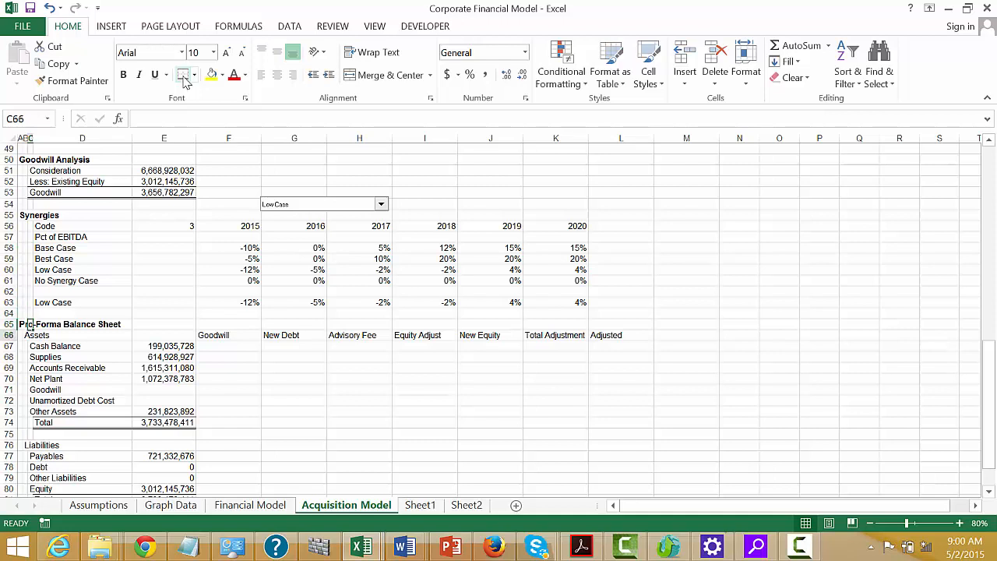
pyautogui.press('Right')
pyautogui.press('Right')
pyautogui.press('Right')
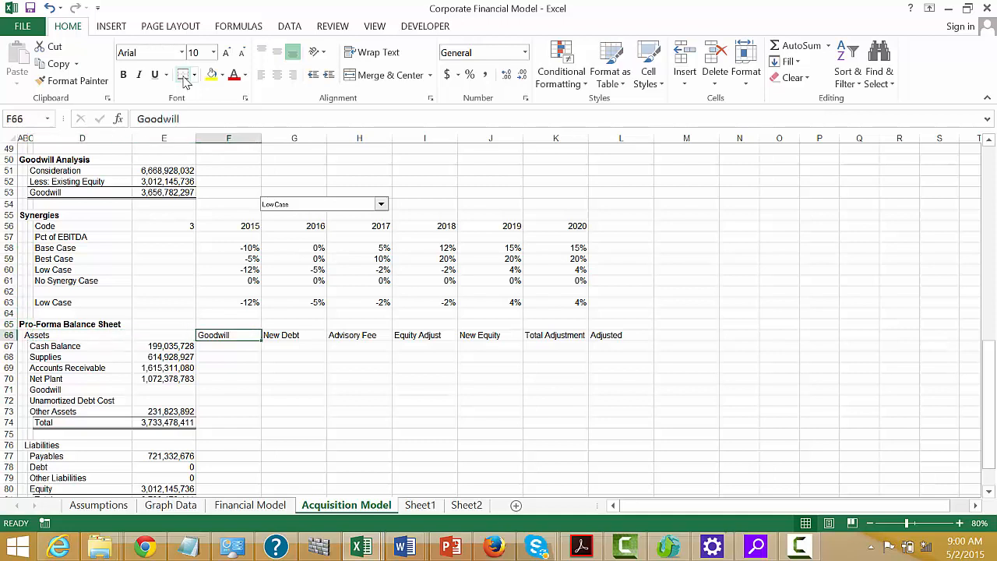
pyautogui.hotkey('ctrl', 'shift', 'Right')
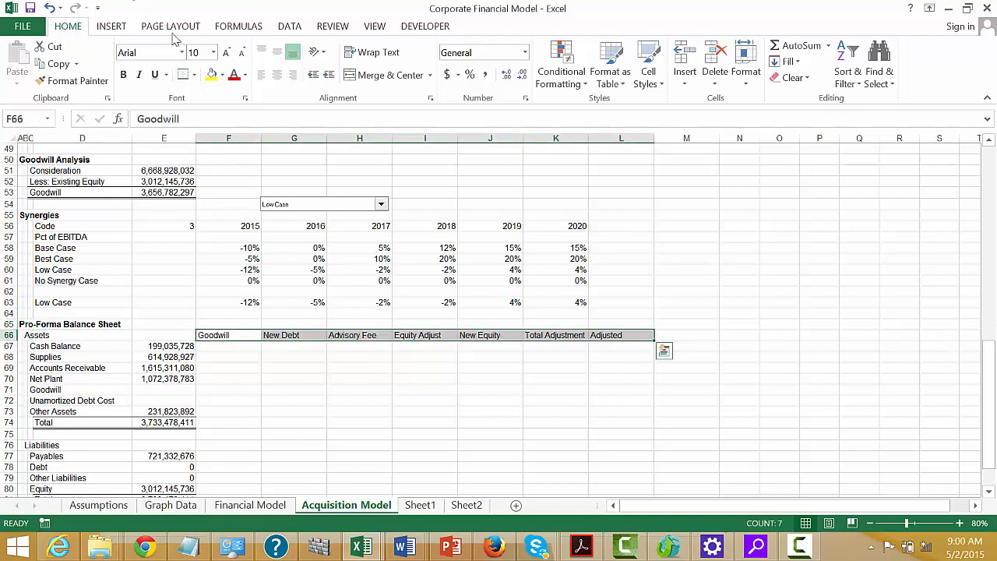
pyautogui.click(278, 77)
# Step: Link the Goodwill asset adjustment in F71 to the Goodwill Analysis result in E53
pyautogui.press('Down')
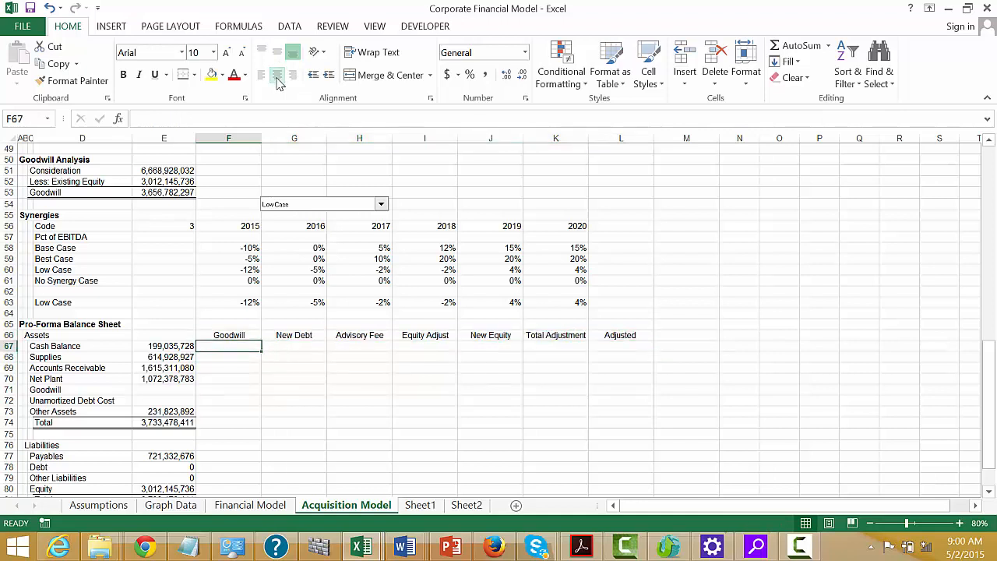
pyautogui.press('Down')
pyautogui.press('Down')
pyautogui.press('Down')
pyautogui.write('=')
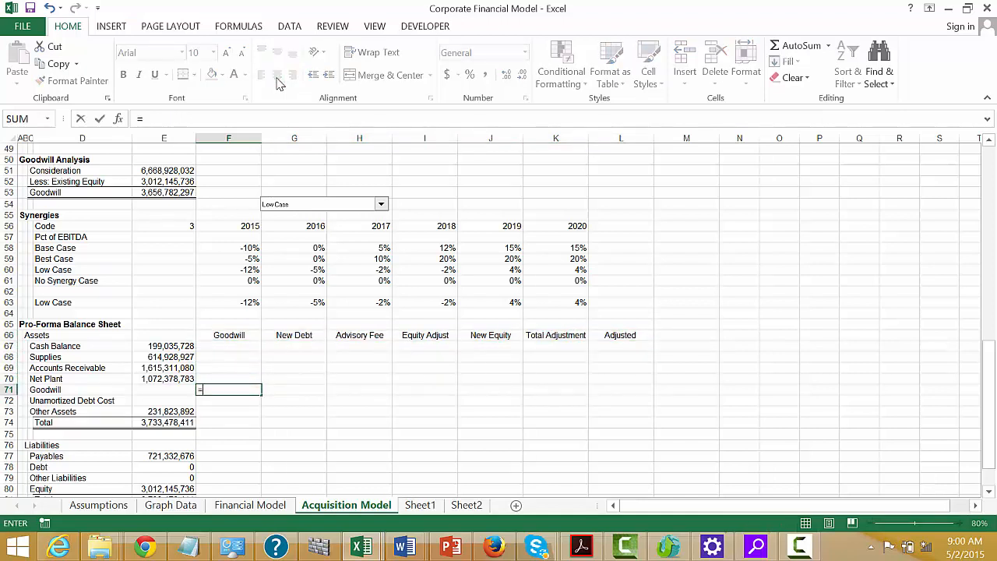
pyautogui.press('Up')
pyautogui.press('Up')
pyautogui.press('Up')
pyautogui.press('Up')
pyautogui.press('Up')
pyautogui.press('Up')
pyautogui.press('Up')
pyautogui.press('Up')
pyautogui.press('Up')
pyautogui.press('Up')
pyautogui.press('Up')
pyautogui.press('Up')
pyautogui.press('Up')
pyautogui.press('Up')
pyautogui.press('Up')
pyautogui.press('Up')
pyautogui.press('Up')
pyautogui.press('Up')
pyautogui.press('Up')
pyautogui.press('Left')
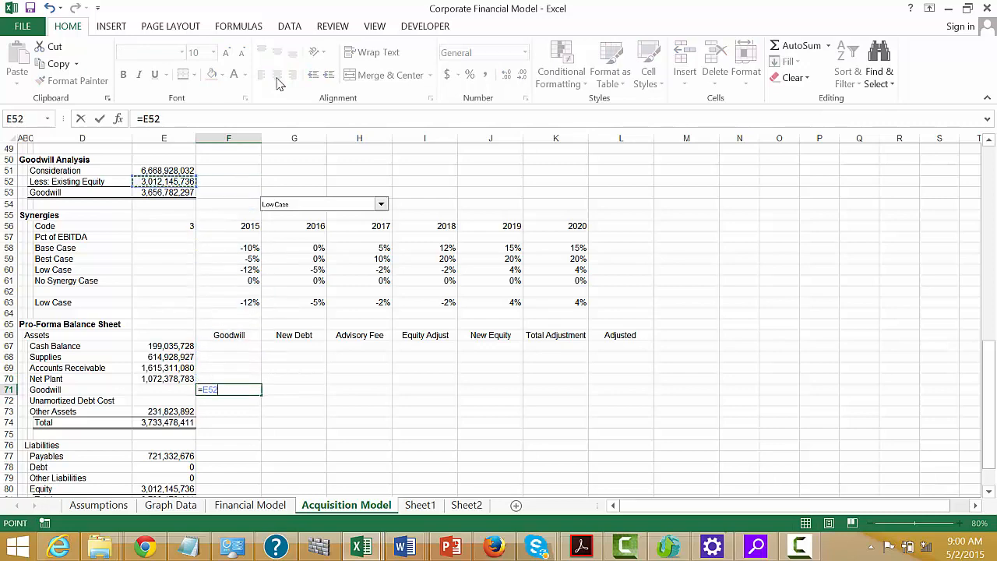
pyautogui.press('Down')
pyautogui.press('Return')
# Step: Link the New Debt adjustment in the Debt row, cell G78, to the Sources Debt amount in E46
pyautogui.press('Down')
pyautogui.press('Down')
pyautogui.press('Down')
pyautogui.press('Down')
pyautogui.press('Down')
pyautogui.press('Down')
pyautogui.press('Down')
pyautogui.press('Down')
pyautogui.press('Down')
pyautogui.press('Down')
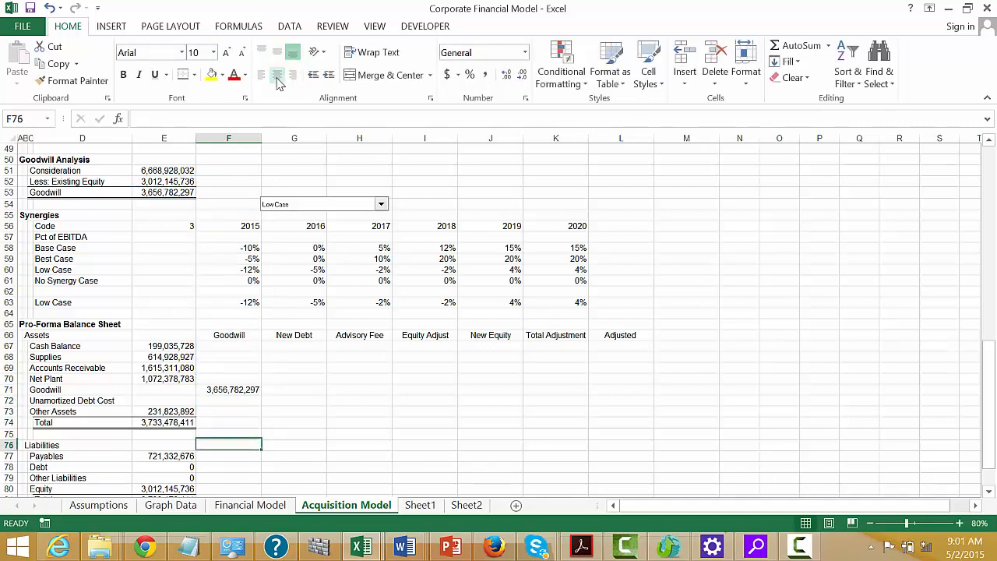
pyautogui.press('Up')
pyautogui.press('Up')
pyautogui.press('Up')
pyautogui.press('Up')
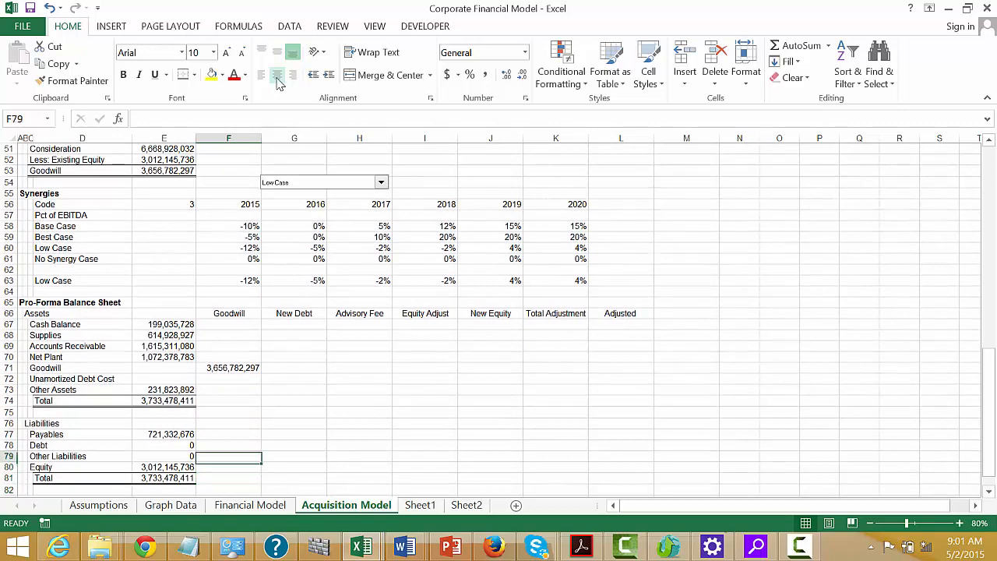
pyautogui.press('Left')
pyautogui.press('Right')
pyautogui.press('Right')
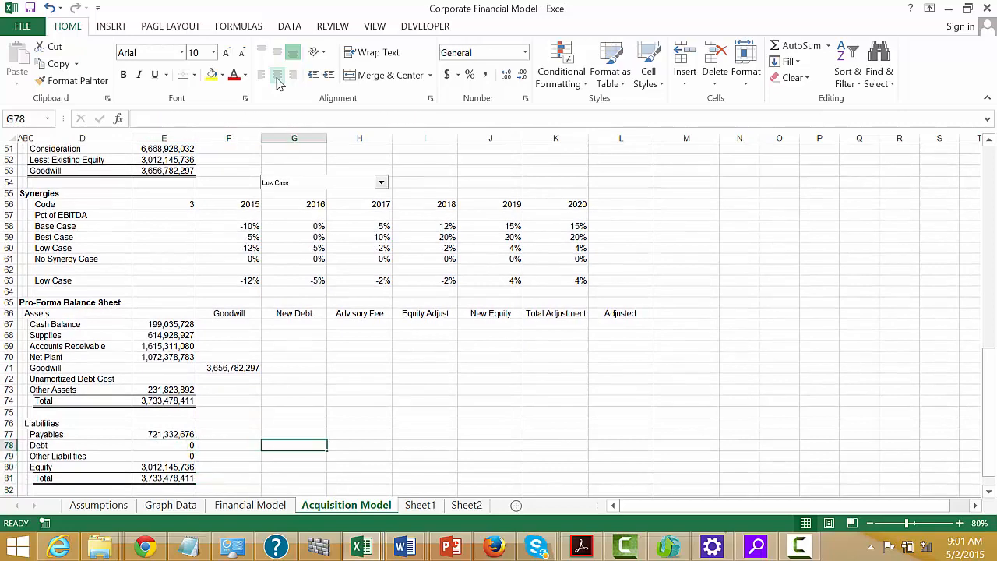
pyautogui.write('=')
pyautogui.press('Up')
pyautogui.press('Up')
pyautogui.press('Up')
pyautogui.press('Up')
pyautogui.press('Up')
pyautogui.press('Up')
pyautogui.press('Up')
pyautogui.press('Up')
pyautogui.press('Up')
pyautogui.press('Up')
pyautogui.press('Up')
pyautogui.press('Up')
pyautogui.press('Up')
pyautogui.press('Up')
pyautogui.press('Up')
pyautogui.press('Up')
pyautogui.press('Up')
pyautogui.press('Up')
pyautogui.press('Up')
pyautogui.press('Up')
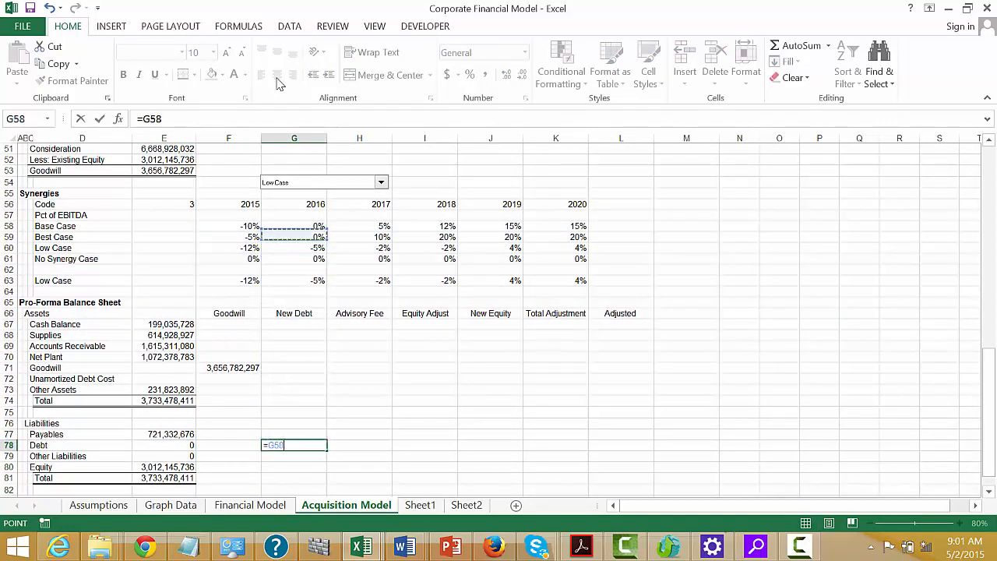
pyautogui.press('Up')
pyautogui.press('Up')
pyautogui.press('Up')
pyautogui.press('Up')
pyautogui.press('Up')
pyautogui.press('Up')
pyautogui.press('Up')
pyautogui.press('Up')
pyautogui.press('Up')
pyautogui.press('Up')
pyautogui.press('Up')
pyautogui.press('Up')
pyautogui.press('Up')
pyautogui.press('Up')
pyautogui.press('Up')
pyautogui.press('Up')
pyautogui.press('Up')
pyautogui.press('Left')
pyautogui.press('Left')
pyautogui.press('Left')
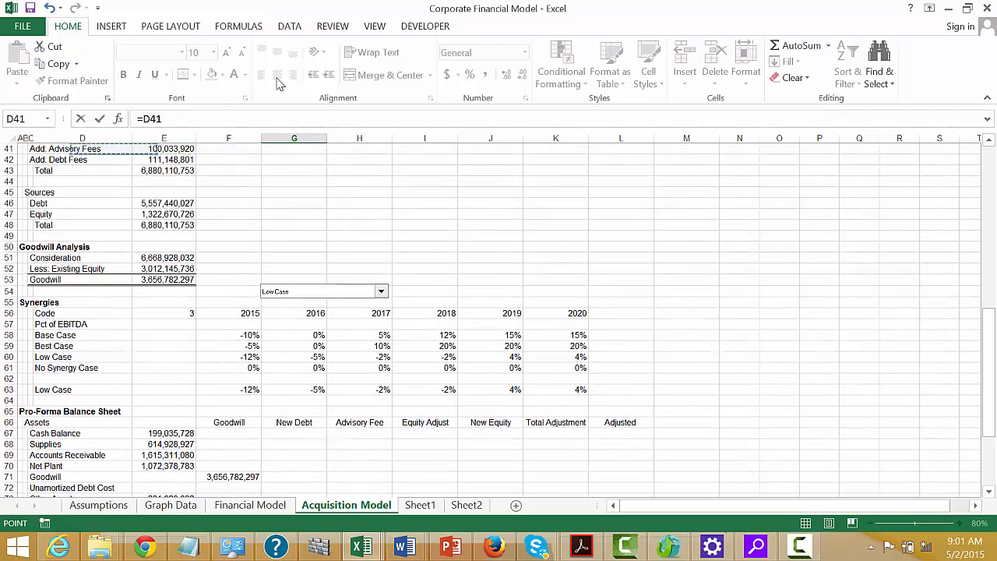
pyautogui.press('Down')
pyautogui.press('Down')
pyautogui.press('Down')
pyautogui.press('Down')
pyautogui.press('Down')
pyautogui.press('Down')
pyautogui.press('Right')
pyautogui.press('Up')
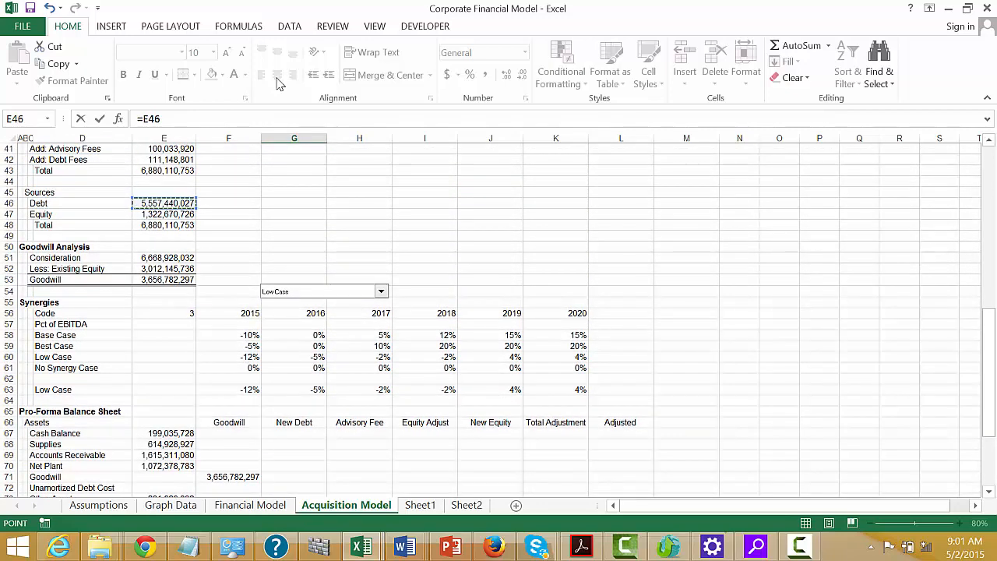
pyautogui.press('Return')
# Step: Link the Advisory Fee adjustment in the Debt row, cell H78, to the Advisory Fees amount in E41
pyautogui.press('Up')
pyautogui.press('Right')
pyautogui.write('=')
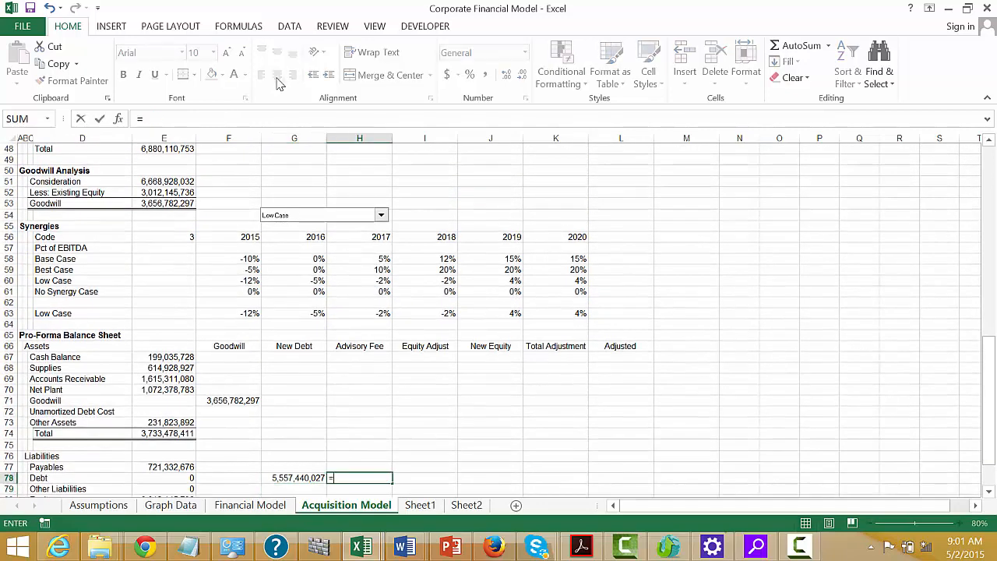
pyautogui.press('Up')
pyautogui.press('Up')
pyautogui.press('Up')
pyautogui.press('Up')
pyautogui.press('Up')
pyautogui.press('Up')
pyautogui.press('Up')
pyautogui.press('Up')
pyautogui.press('Up')
pyautogui.press('Up')
pyautogui.press('Up')
pyautogui.press('Up')
pyautogui.press('Up')
pyautogui.press('Up')
pyautogui.press('Up')
pyautogui.press('Up')
pyautogui.press('Up')
pyautogui.press('Up')
pyautogui.press('Up')
pyautogui.press('Up')
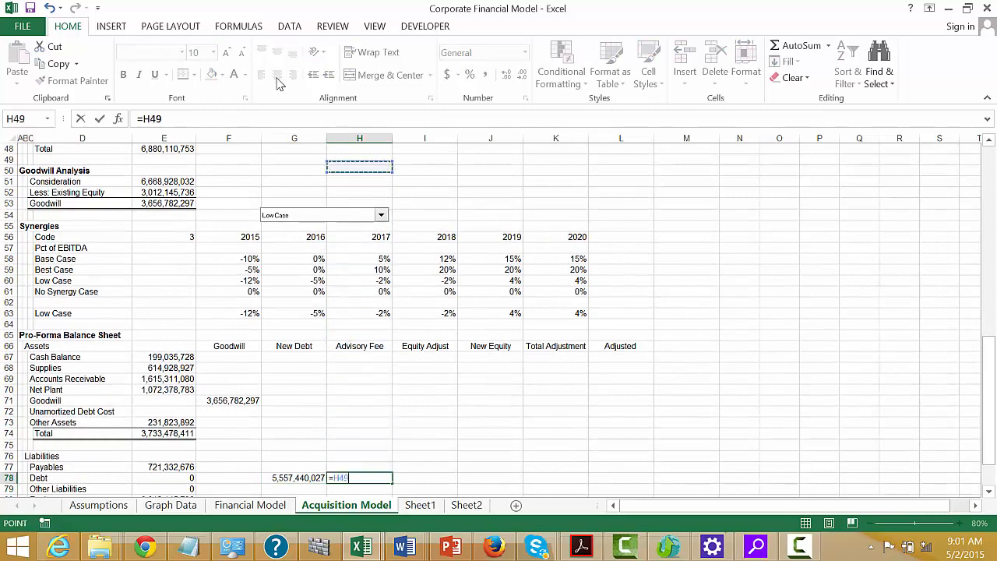
pyautogui.press('Up')
pyautogui.press('Up')
pyautogui.press('Up')
pyautogui.press('Up')
pyautogui.press('Up')
pyautogui.press('Up')
pyautogui.press('Up')
pyautogui.press('Up')
pyautogui.press('Up')
pyautogui.press('Up')
pyautogui.press('Up')
pyautogui.press('Up')
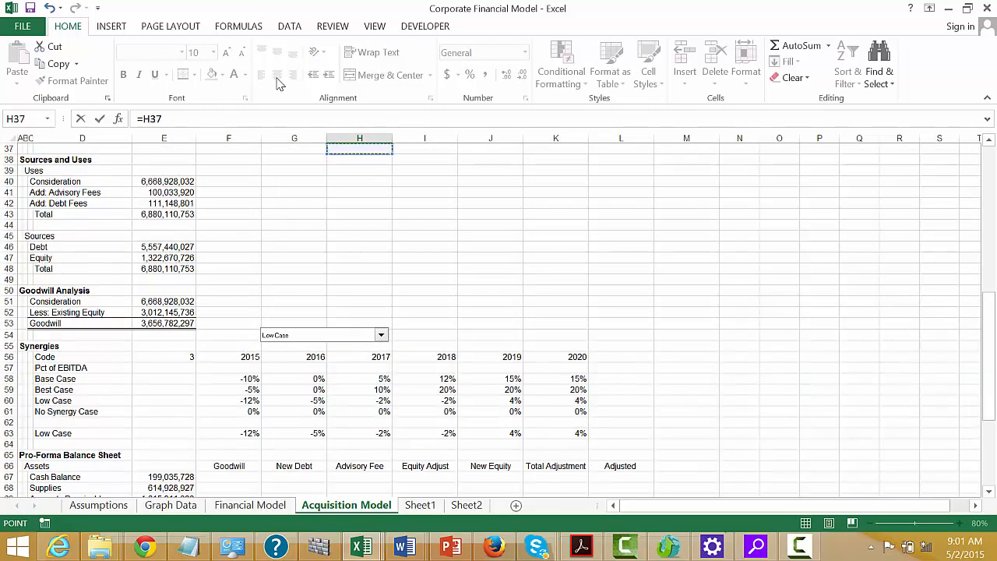
pyautogui.press('Left')
pyautogui.press('Left')
pyautogui.press('Left')
pyautogui.press('Down')
pyautogui.press('Down')
pyautogui.press('Down')
pyautogui.press('Down')
pyautogui.press('Down')
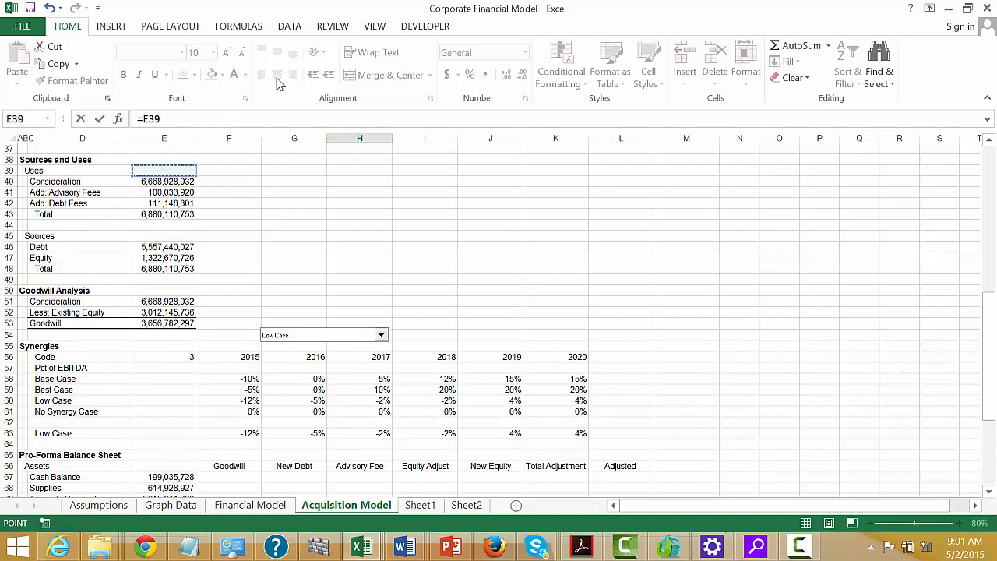
pyautogui.press('Up')
pyautogui.press('Return')
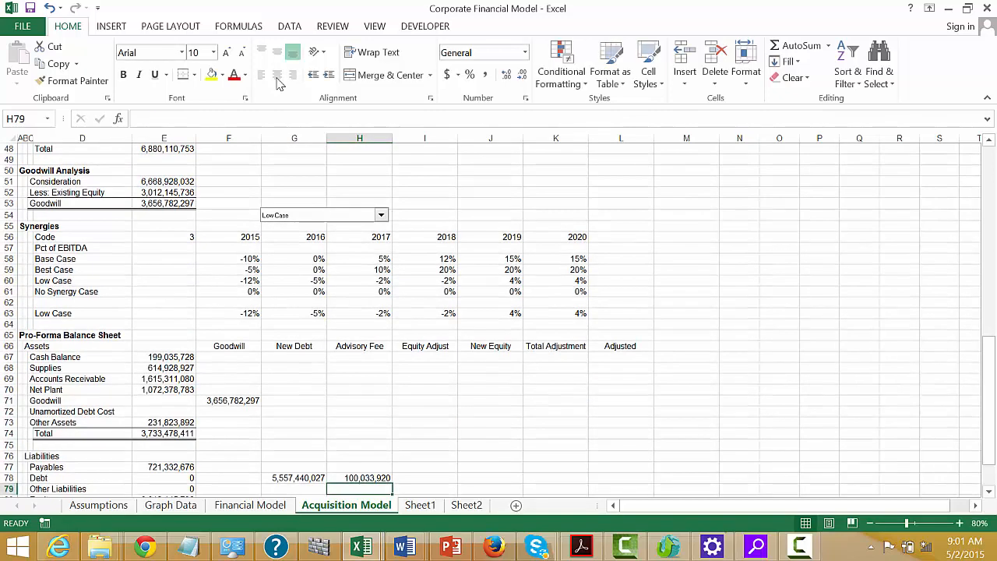
# Step: Link the New Debt adjustment in the Unamortized Debt Cost row, cell G72, to the Debt Fees amount in E42
pyautogui.press('Up')
pyautogui.press('Up')
pyautogui.press('Up')
pyautogui.press('Up')
pyautogui.press('Up')
pyautogui.press('Up')
pyautogui.press('Up')
pyautogui.press('Left')
pyautogui.press('Left')
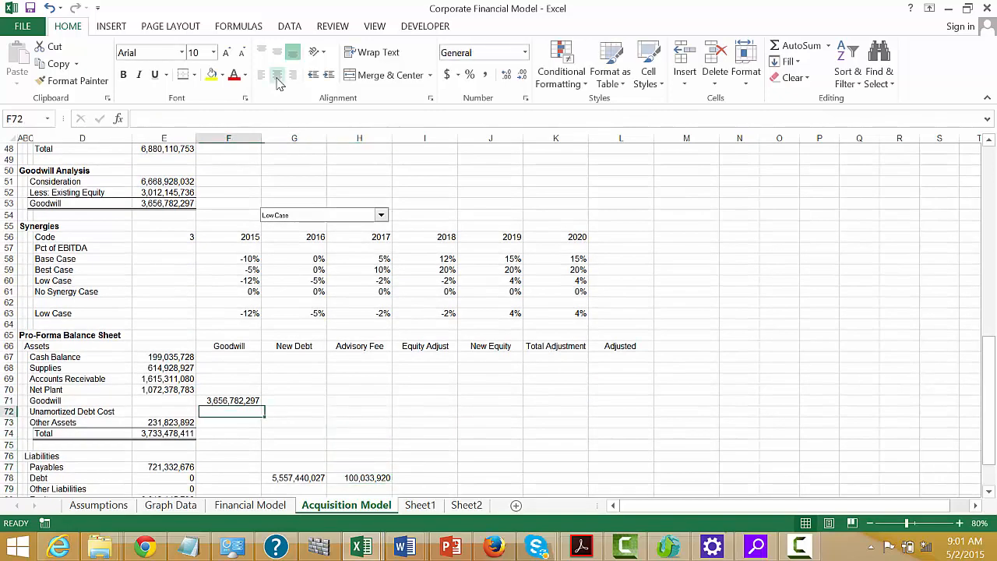
pyautogui.press('Right')
pyautogui.write('=')
pyautogui.press('Up')
pyautogui.press('Up')
pyautogui.press('Up')
pyautogui.press('Up')
pyautogui.press('Up')
pyautogui.press('Up')
pyautogui.press('Up')
pyautogui.press('Up')
pyautogui.press('Up')
pyautogui.press('Up')
pyautogui.press('Up')
pyautogui.press('Up')
pyautogui.press('Up')
pyautogui.press('Up')
pyautogui.press('Up')
pyautogui.press('Up')
pyautogui.press('Up')
pyautogui.press('Up')
pyautogui.press('Up')
pyautogui.press('Up')
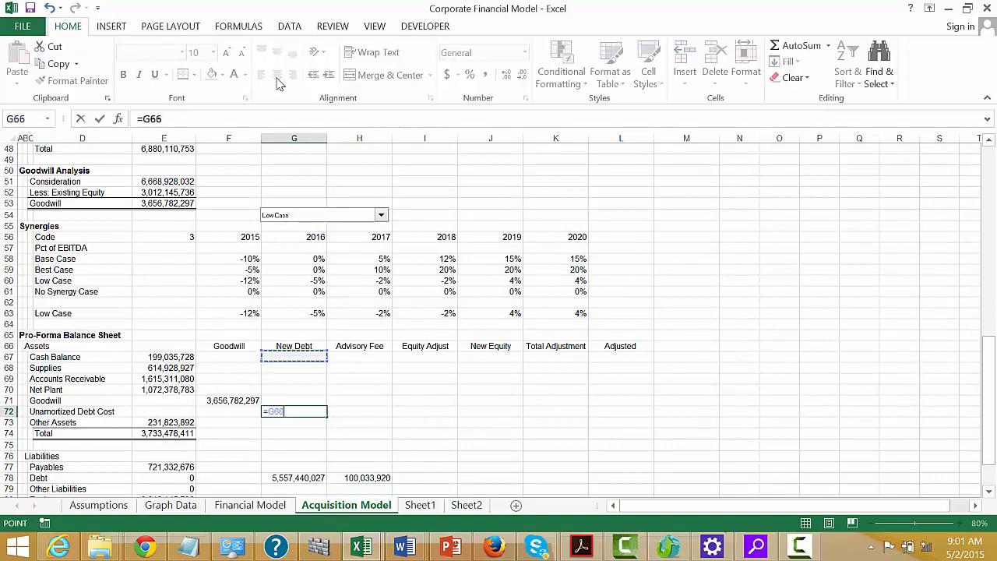
pyautogui.press('Up')
pyautogui.press('Up')
pyautogui.press('Up')
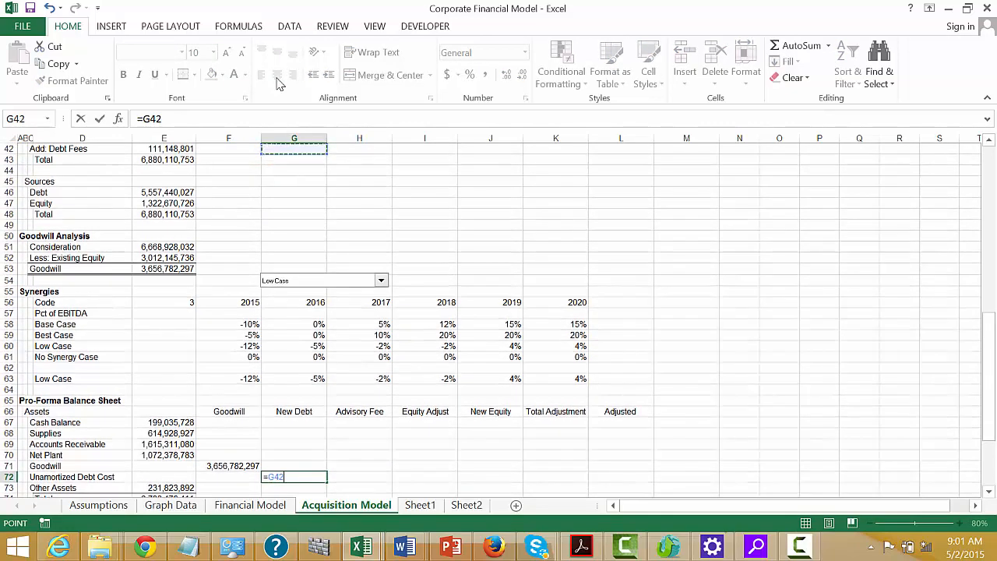
pyautogui.press('Up')
pyautogui.press('Up')
pyautogui.press('Down')
pyautogui.press('Down')
pyautogui.press('Left')
pyautogui.press('Left')
pyautogui.press('Return')
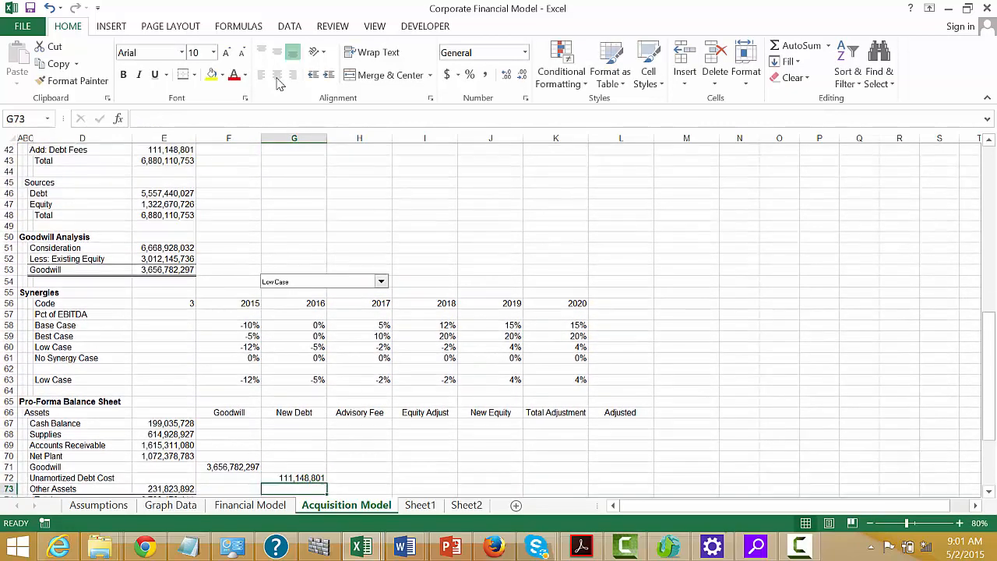
pyautogui.press('Down')
pyautogui.press('Down')
pyautogui.press('Down')
pyautogui.press('Down')
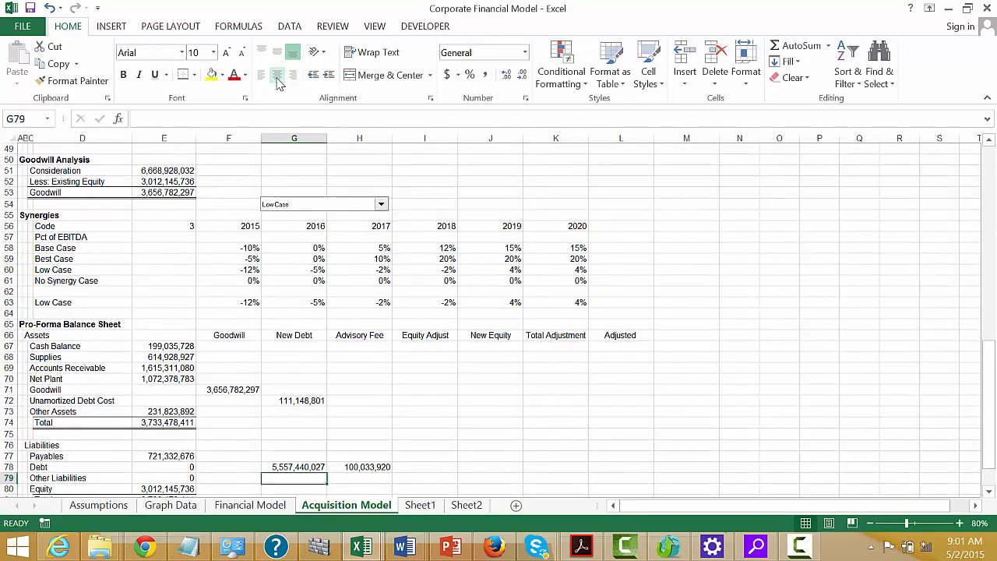
pyautogui.press('Down')
pyautogui.press('Right')
pyautogui.press('Right')
pyautogui.write('=-')
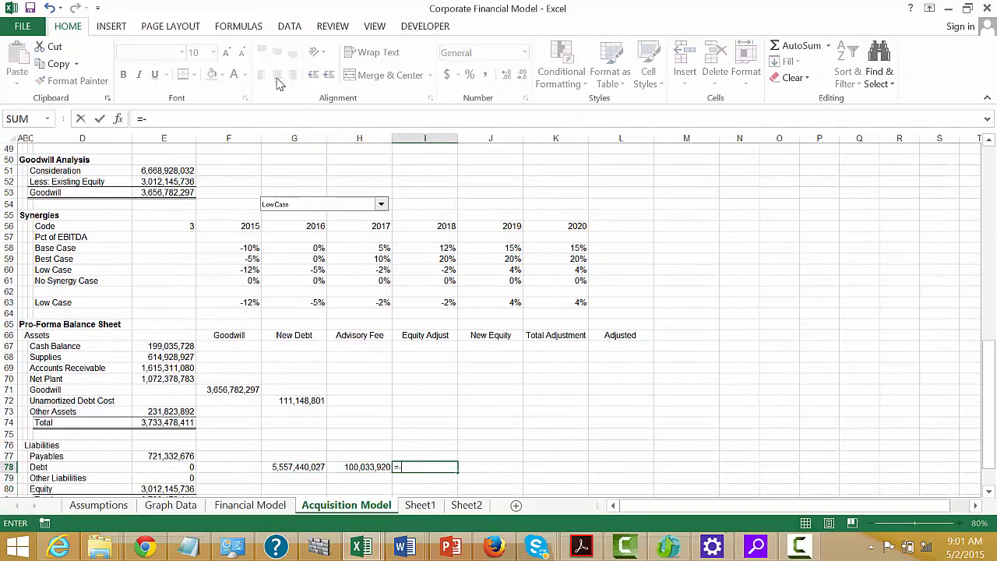
pyautogui.press('Left')
pyautogui.press('Left')
pyautogui.press('Left')
pyautogui.press('Escape')
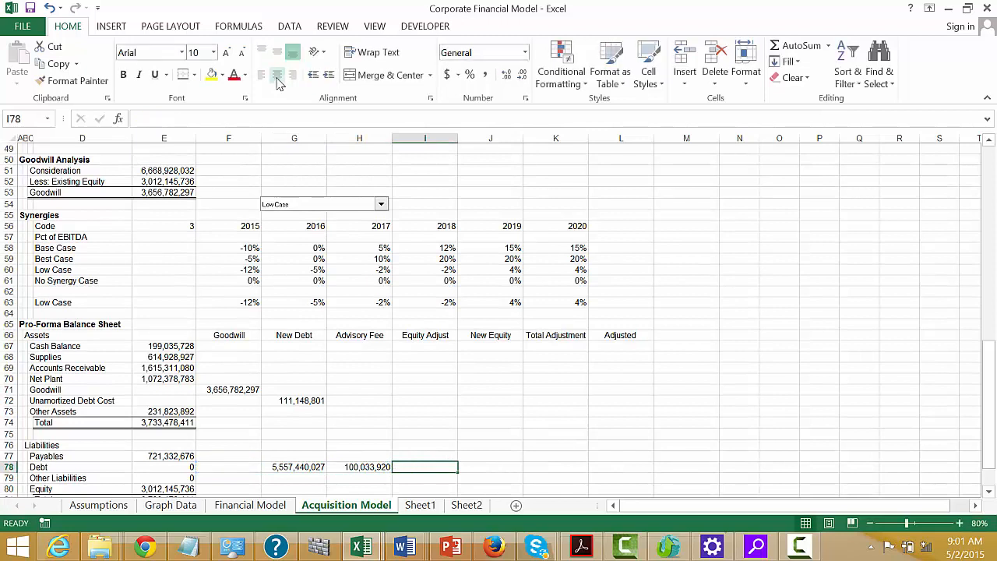
# Step: Move the Advisory Fee link from H78 to the Equity row, cell H80, and make it negative as =-E41
pyautogui.press('Left')
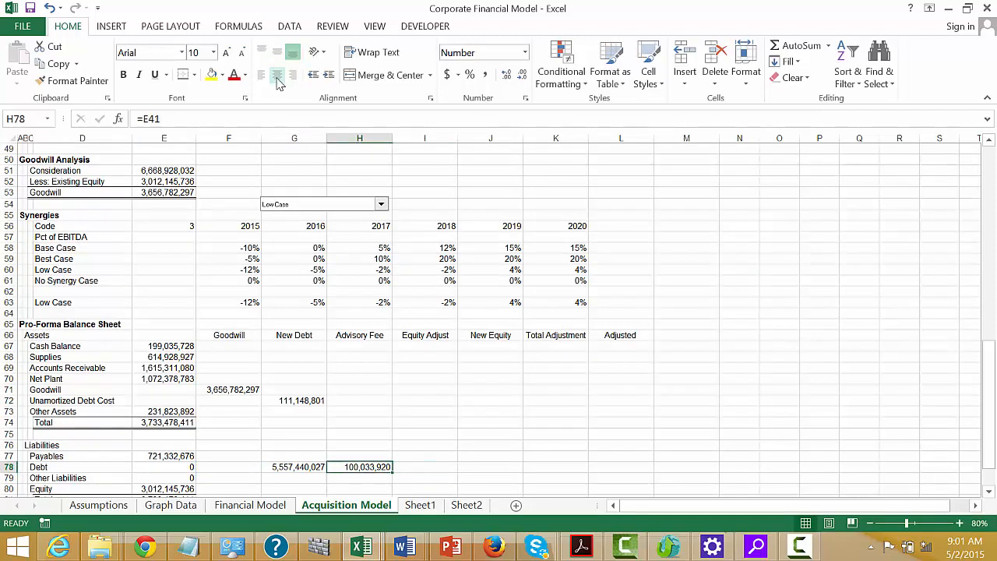
pyautogui.hotkey('ctrl', 'c')
pyautogui.press('Down')
pyautogui.press('Down')
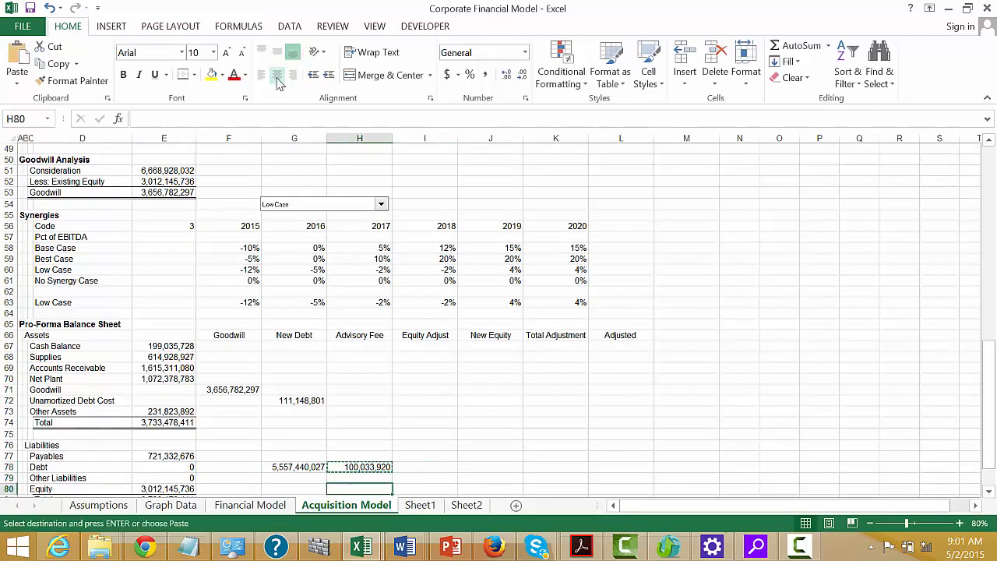
pyautogui.press('Return')
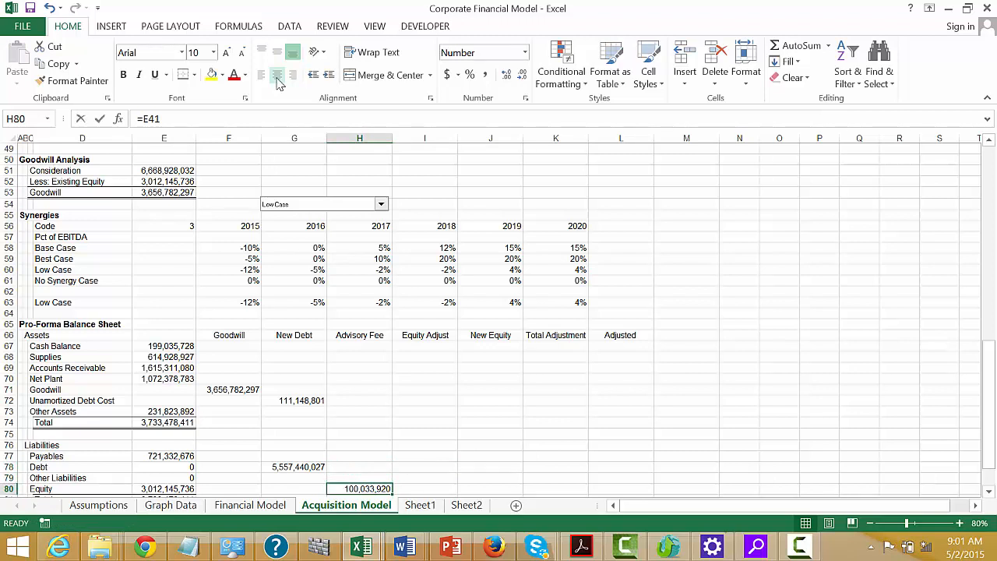
pyautogui.press('F2')
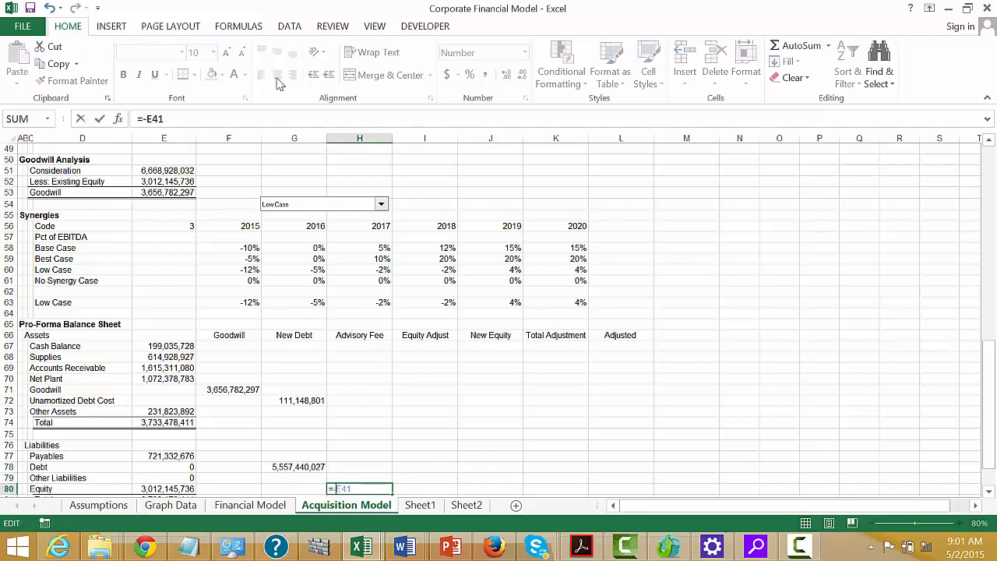
pyautogui.press('Tab')
# Step: Enter the Equity Adjust amount in I80 as the negative of the existing equity, =-E80
pyautogui.write('=-')
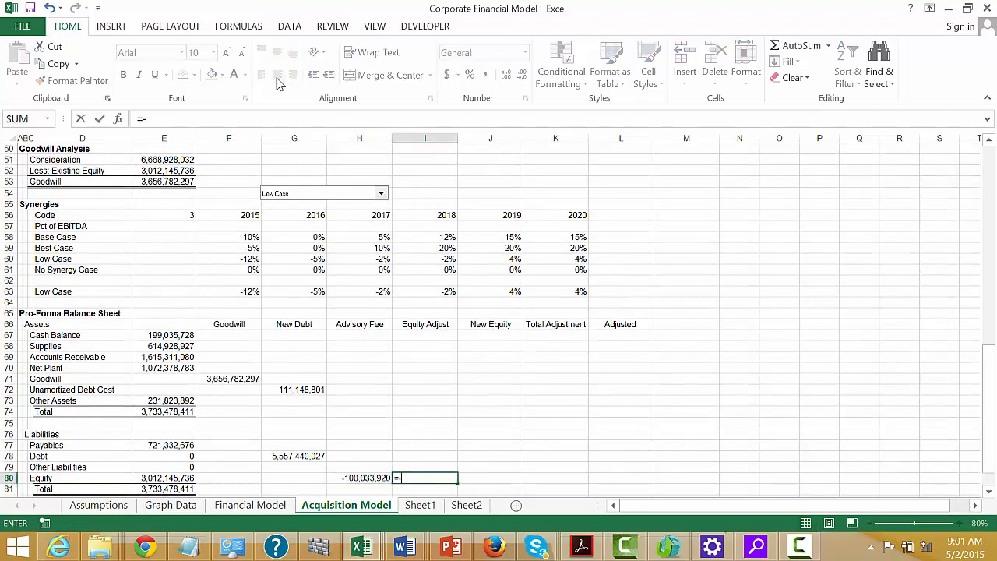
pyautogui.press('Left')
pyautogui.press('Left')
pyautogui.press('Left')
pyautogui.press('Left')
pyautogui.press('Return')
pyautogui.press('Up')
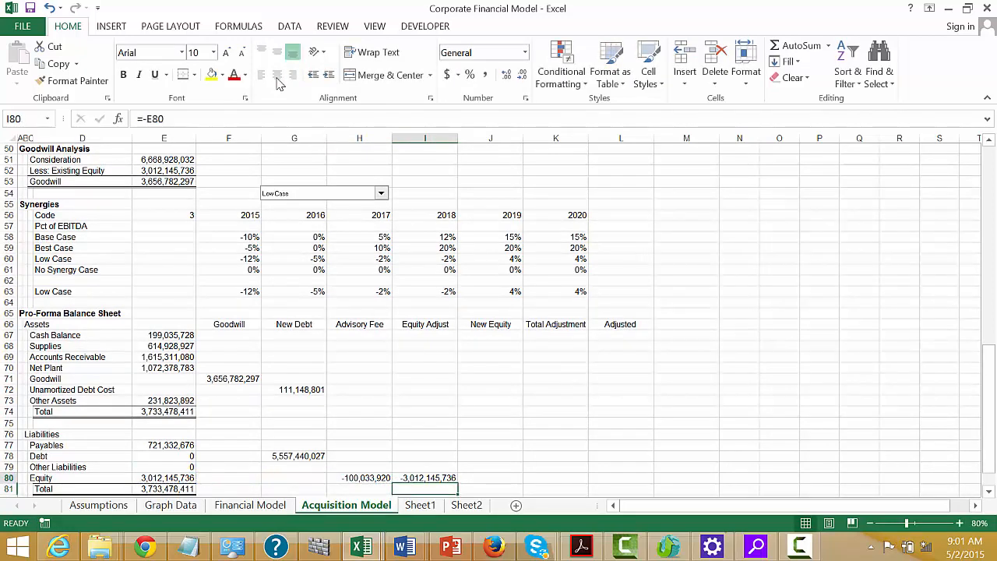
# Step: Link the New Equity adjustment in the Equity row, cell J80, to the Sources Equity amount in E47
pyautogui.press('Right')
pyautogui.write('=')
pyautogui.press('Up')
pyautogui.press('Up')
pyautogui.press('Up')
pyautogui.press('Up')
pyautogui.press('Up')
pyautogui.press('Up')
pyautogui.press('Up')
pyautogui.press('Up')
pyautogui.press('Up')
pyautogui.press('Up')
pyautogui.press('Up')
pyautogui.press('Up')
pyautogui.press('Up')
pyautogui.press('Up')
pyautogui.press('Up')
pyautogui.press('Up')
pyautogui.press('Up')
pyautogui.press('Up')
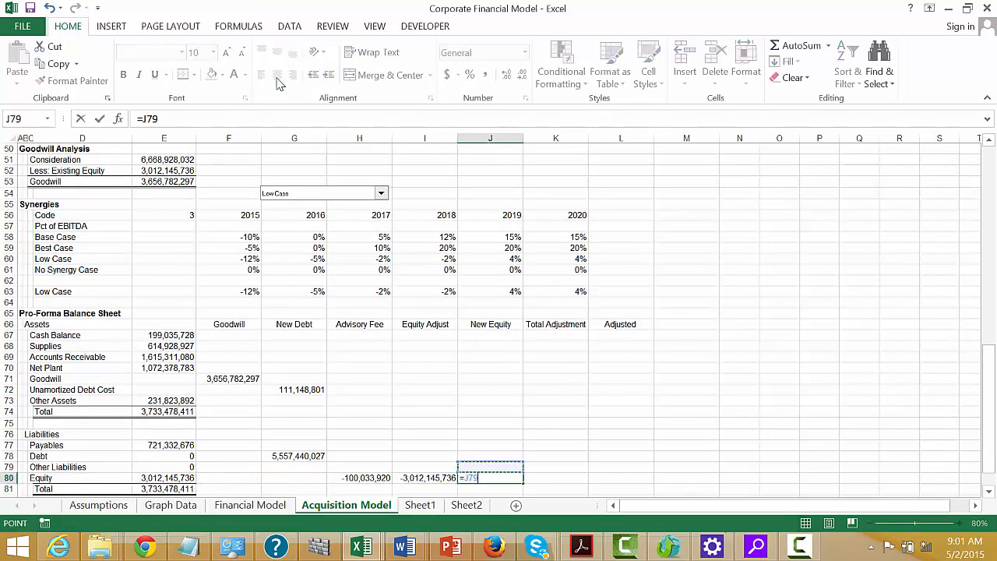
pyautogui.press('Left')
pyautogui.press('Left')
pyautogui.press('Left')
pyautogui.press('Left')
pyautogui.press('Left')
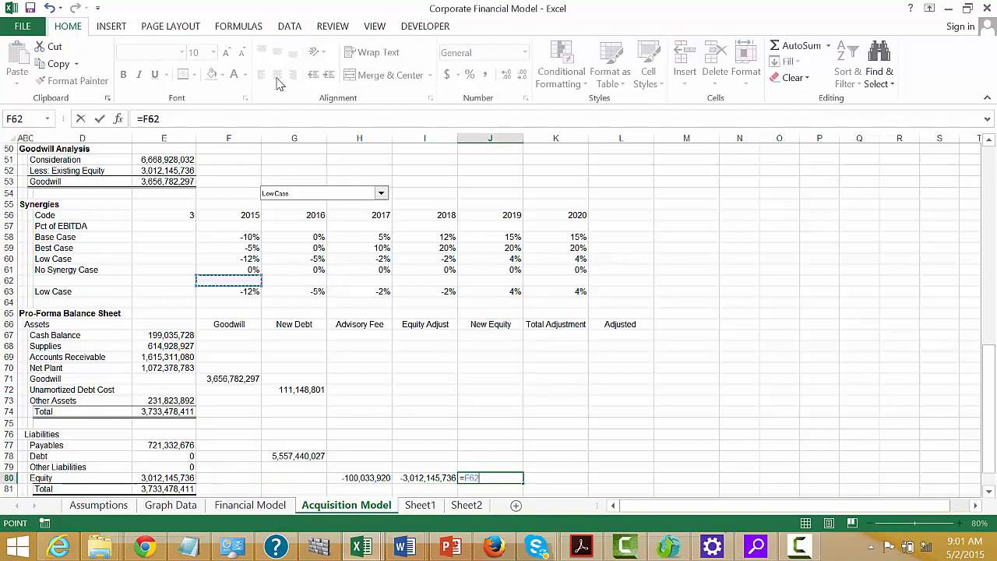
pyautogui.press('Up')
pyautogui.press('Up')
pyautogui.press('Up')
pyautogui.press('Up')
pyautogui.press('Up')
pyautogui.press('Up')
pyautogui.press('Up')
pyautogui.press('Up')
pyautogui.press('Up')
pyautogui.press('Up')
pyautogui.press('Up')
pyautogui.press('Up')
pyautogui.press('Up')
pyautogui.press('Up')
pyautogui.press('Up')
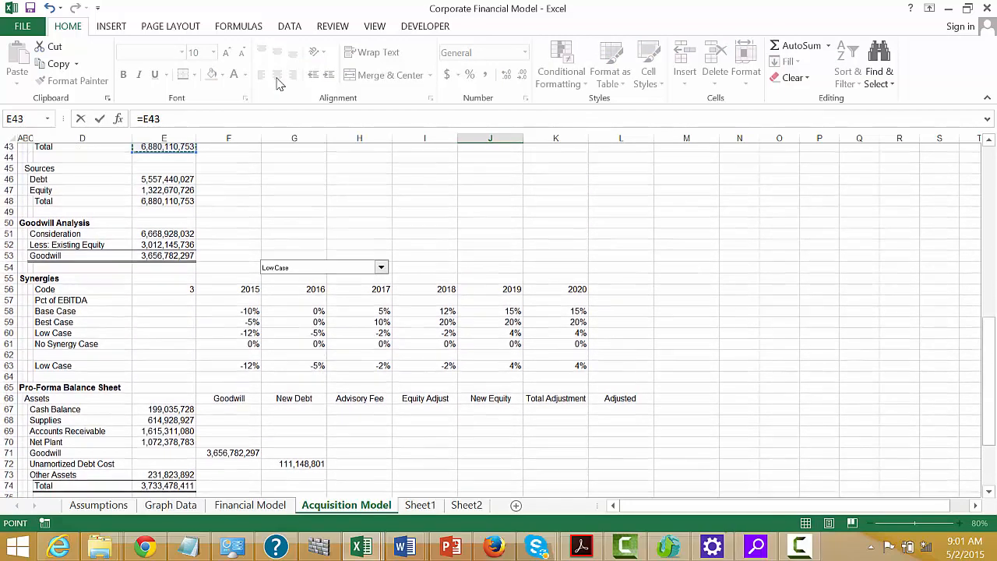
pyautogui.hotkey('ctrl', 'Return')
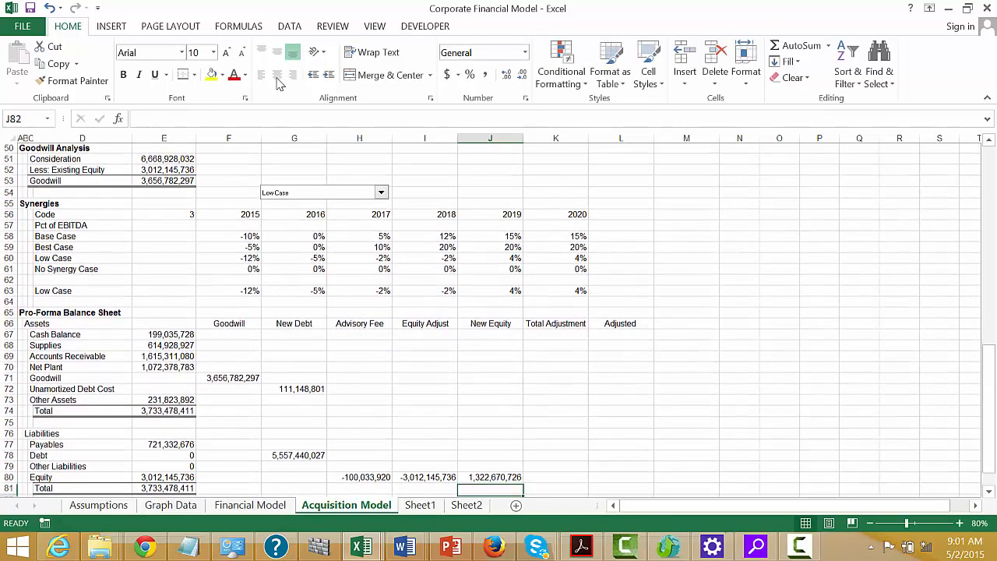
pyautogui.press('Right')
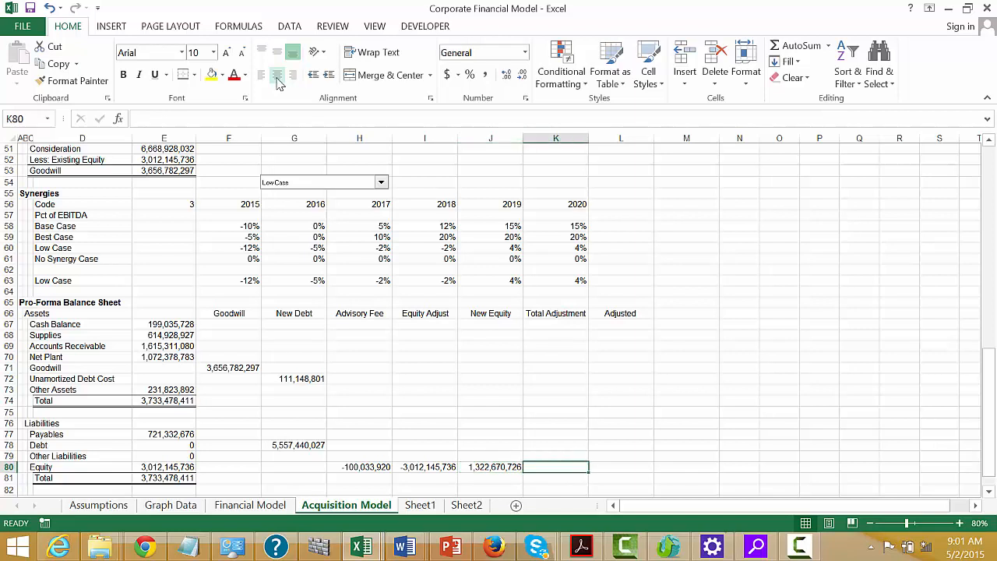
# Step: Enter the Cash Balance row's Total Adjustment in K67 as =SUM(F67:J67)
pyautogui.press('Up')
pyautogui.press('Up')
pyautogui.press('Up')
pyautogui.press('Up')
pyautogui.press('Up')
pyautogui.press('Up')
pyautogui.press('Up')
pyautogui.press('Up')
pyautogui.press('Up')
pyautogui.press('Up')
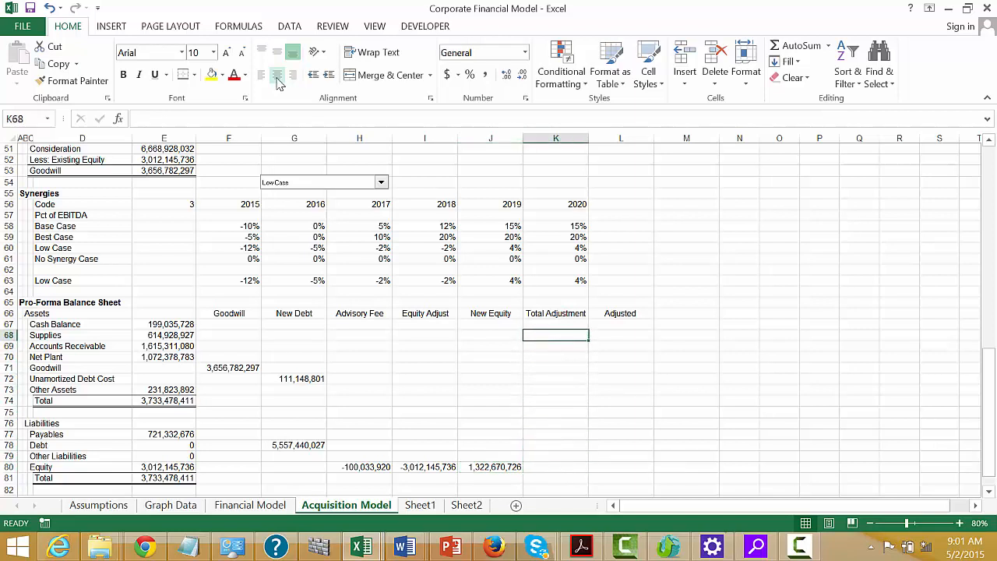
pyautogui.press('Up')
pyautogui.write('=sum(')
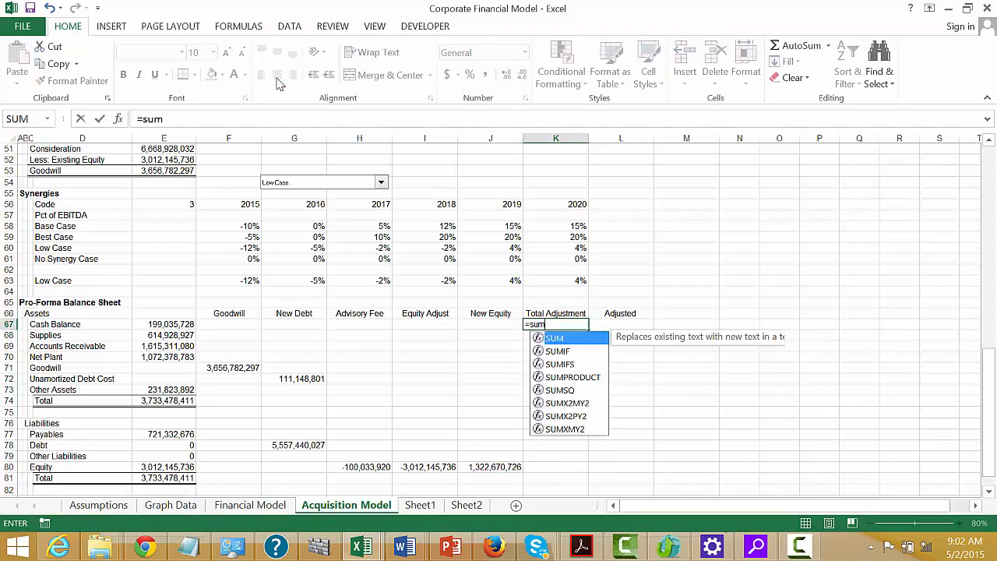
pyautogui.press('Left')
pyautogui.hotkey('shift', 'Left')
pyautogui.hotkey('shift', 'Left')
pyautogui.hotkey('shift', 'Left')
pyautogui.hotkey('shift', 'Left')
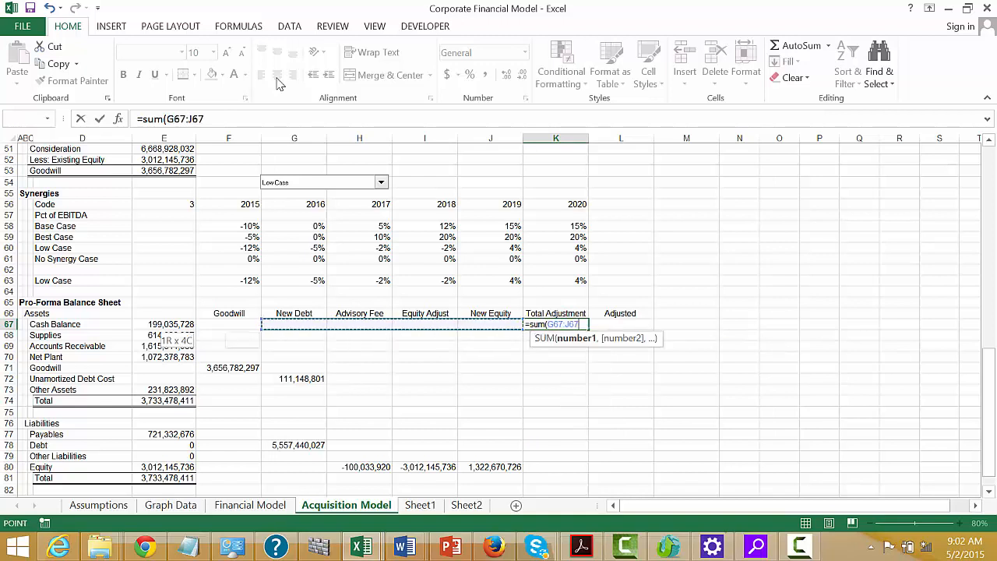
pyautogui.press('Return')
# Step: Fill the Total Adjustment sum from K67 down through the Other Assets row, K73
pyautogui.press('Up')
pyautogui.hotkey('shift', 'Down')
pyautogui.hotkey('shift', 'Down')
pyautogui.hotkey('shift', 'Down')
pyautogui.hotkey('shift', 'Down')
pyautogui.hotkey('shift', 'Down')
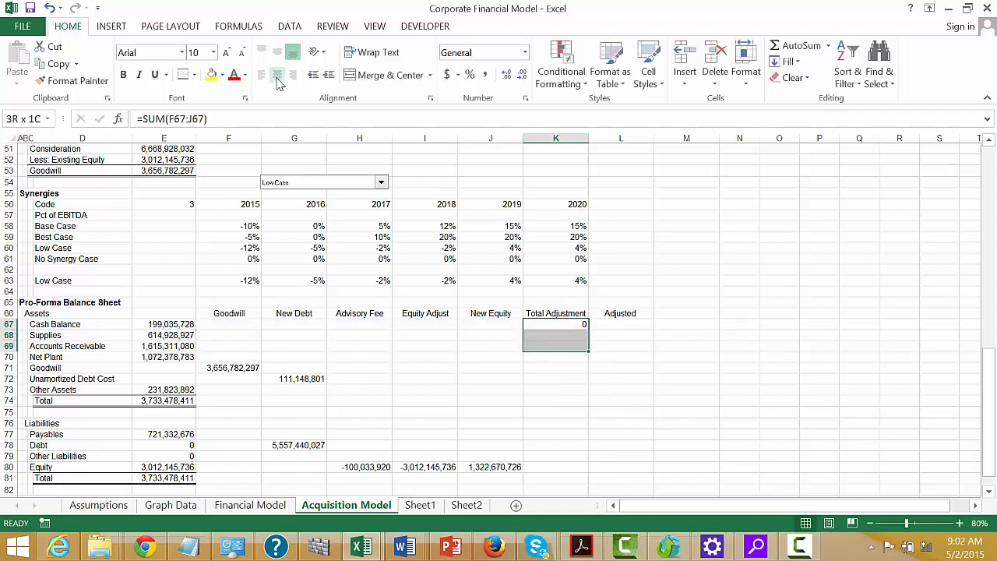
pyautogui.hotkey('shift', 'Down')
pyautogui.hotkey('ctrl', 'd')
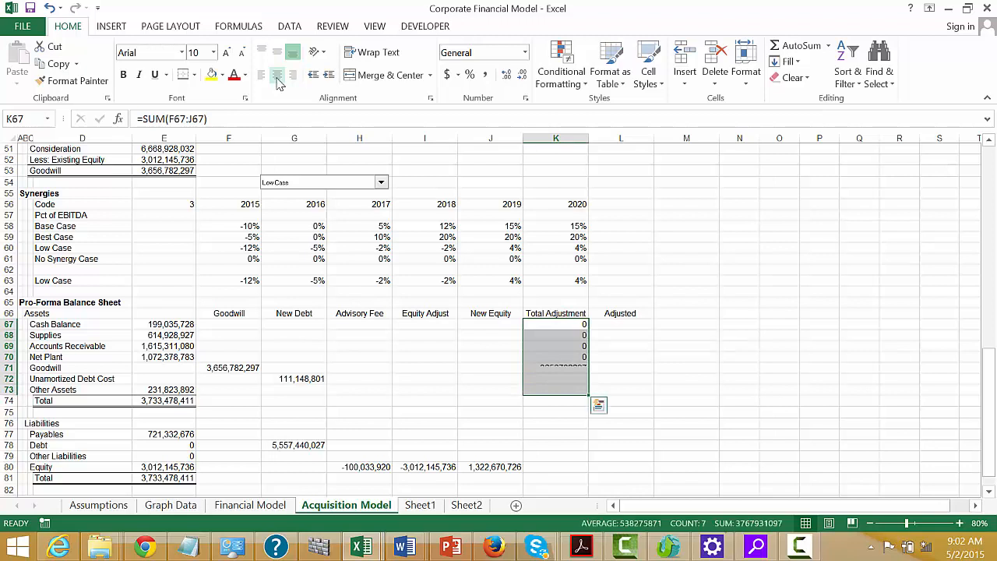
# Step: Format the asset adjustments in K67:K73 as numbers with thousands separators and no decimals
pyautogui.press('Down')
pyautogui.press('Down')
pyautogui.press('Up')
pyautogui.press('Up')
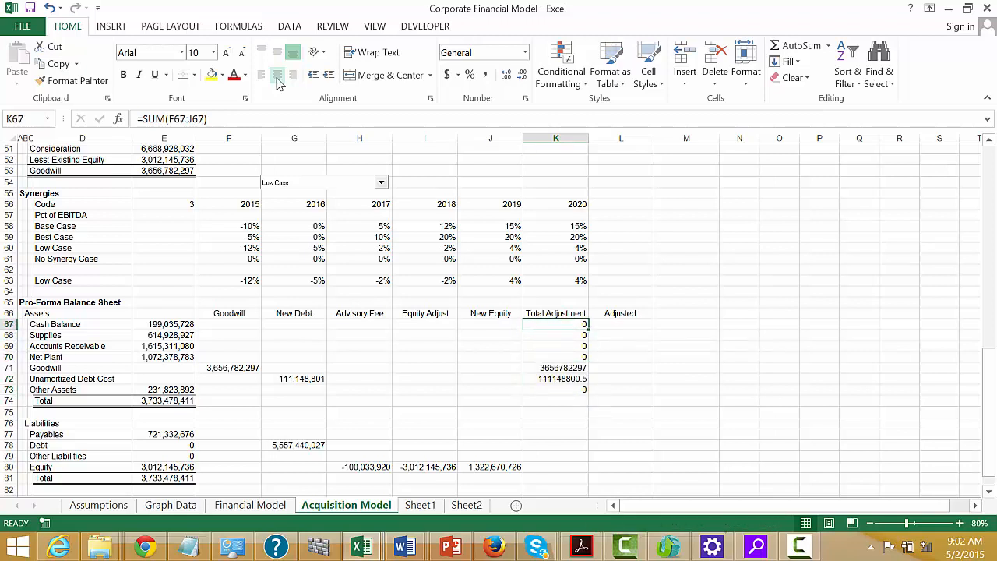
pyautogui.hotkey('ctrl', 'shift', 'Down')
pyautogui.hotkey('ctrl', 'shift', '1')
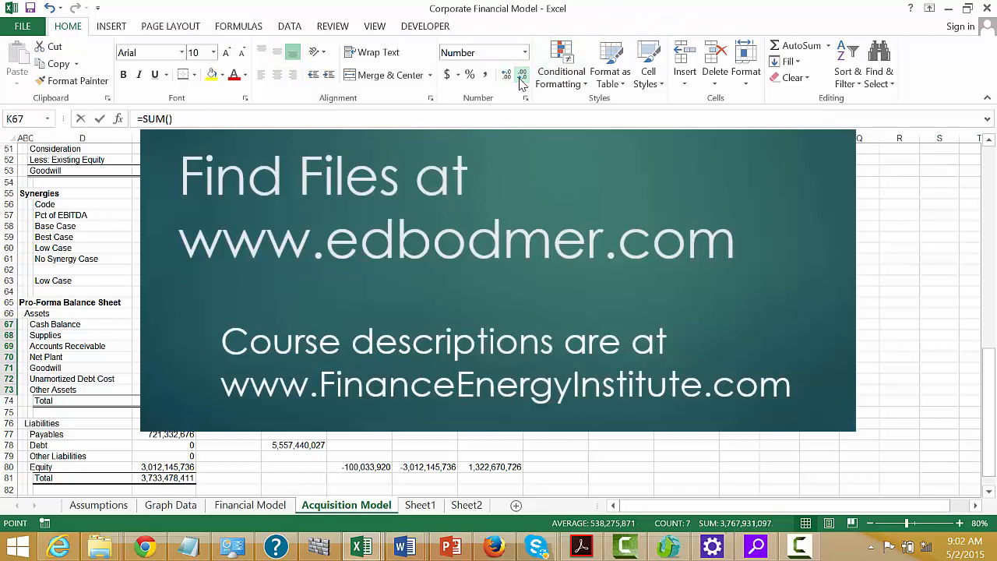
pyautogui.press('Down')
pyautogui.press('Down')
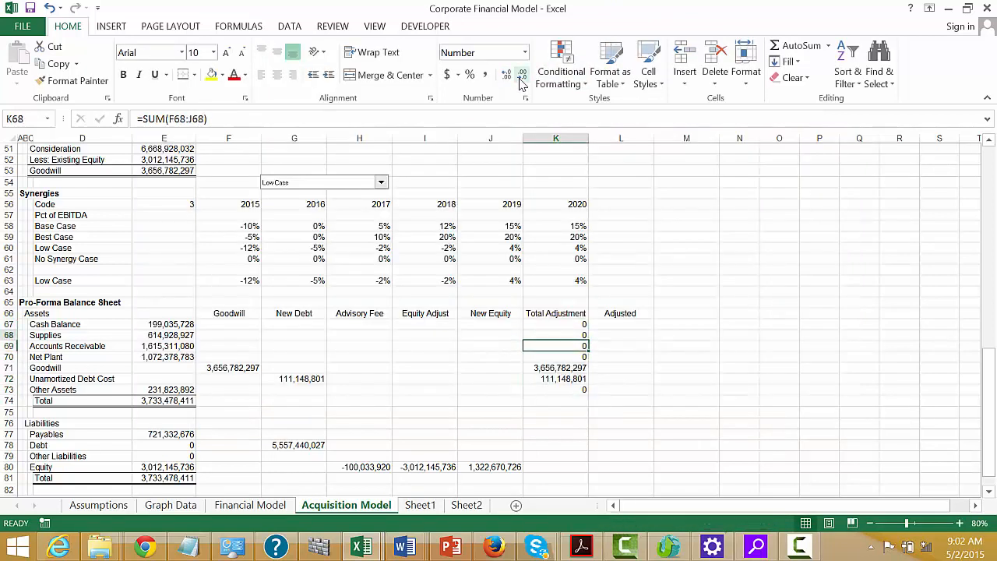
pyautogui.hotkey('ctrl', 'shift', 'Down')
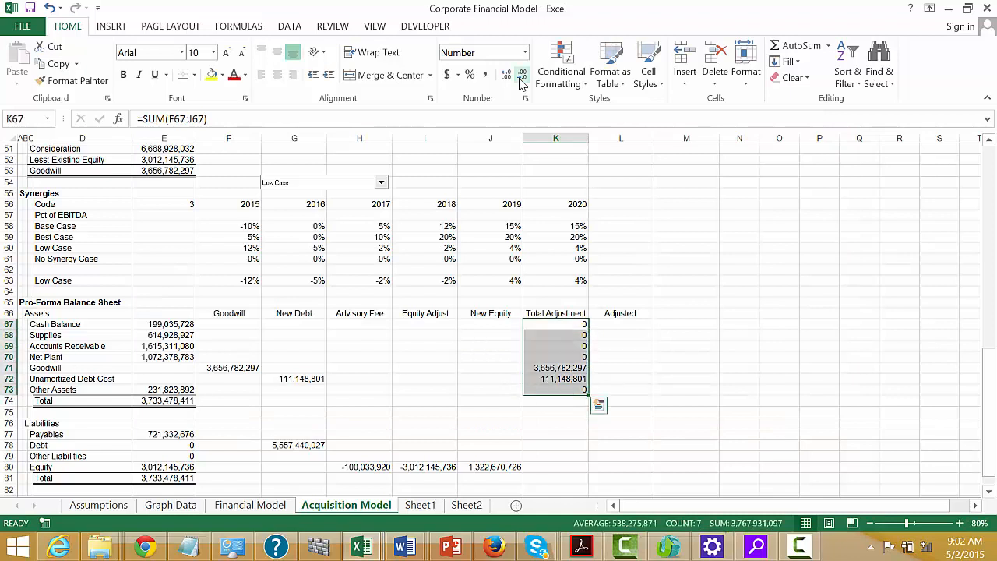
pyautogui.hotkey('alt', '=')
pyautogui.press('Escape')
pyautogui.press('Down')
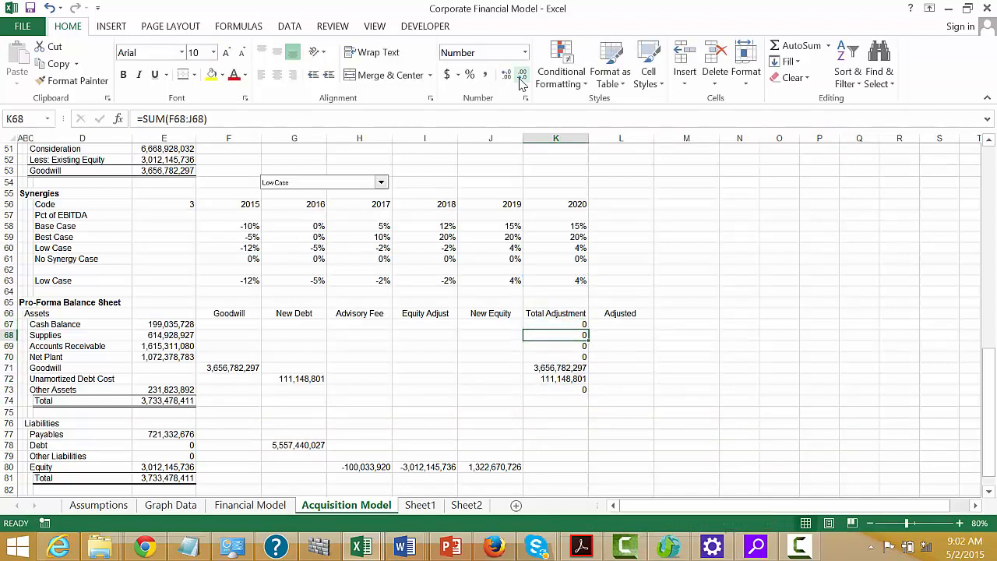
# Step: Total the asset adjustments K67:K73 in the assets Total row, cell K74
pyautogui.press('Up')
pyautogui.hotkey('shift', 'Down')
pyautogui.hotkey('ctrl', 'shift', 'Down')
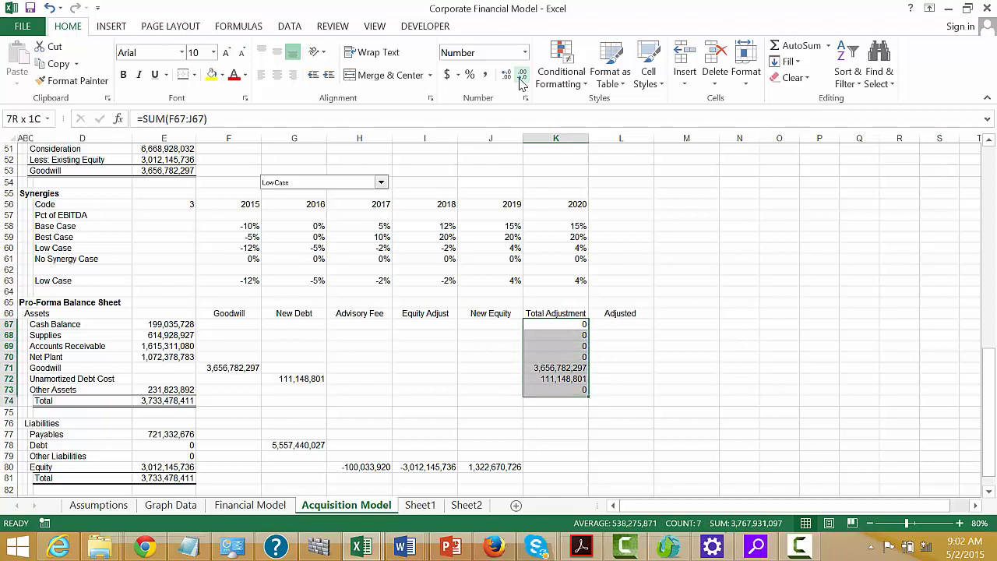
pyautogui.hotkey('shift', 'Down')
pyautogui.hotkey('alt', '=')
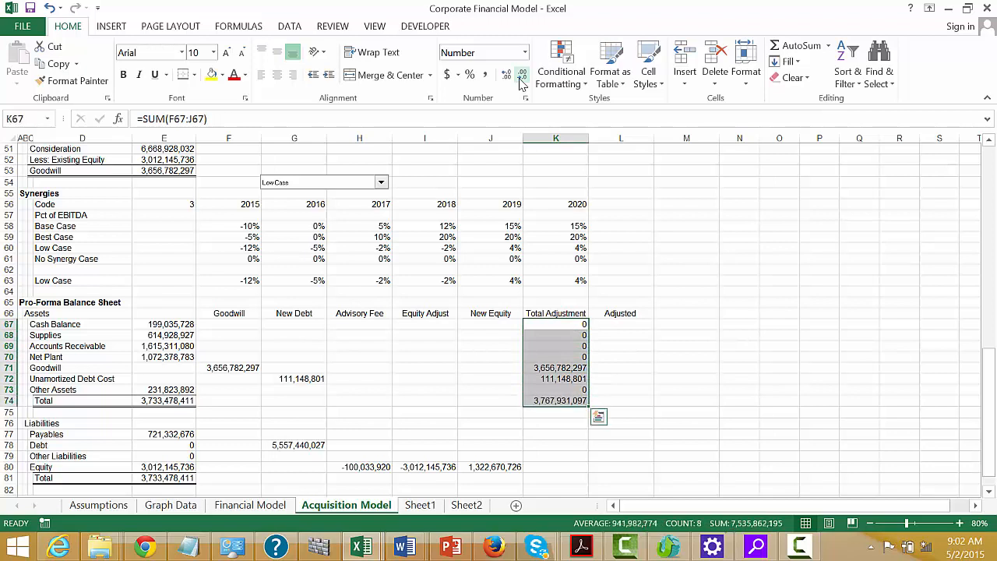
# Step: Copy the row-sum formula from Other Assets, K73, to the Payables row's Total Adjustment, cell K77
pyautogui.press('Up')
pyautogui.press('Down')
pyautogui.press('Down')
pyautogui.press('Down')
pyautogui.press('Down')
pyautogui.press('Down')
pyautogui.press('Down')
pyautogui.press('Down')
pyautogui.press('Down')
pyautogui.press('Down')
pyautogui.press('Down')
pyautogui.press('Down')
pyautogui.press('Down')
pyautogui.press('Down')
pyautogui.press('Down')
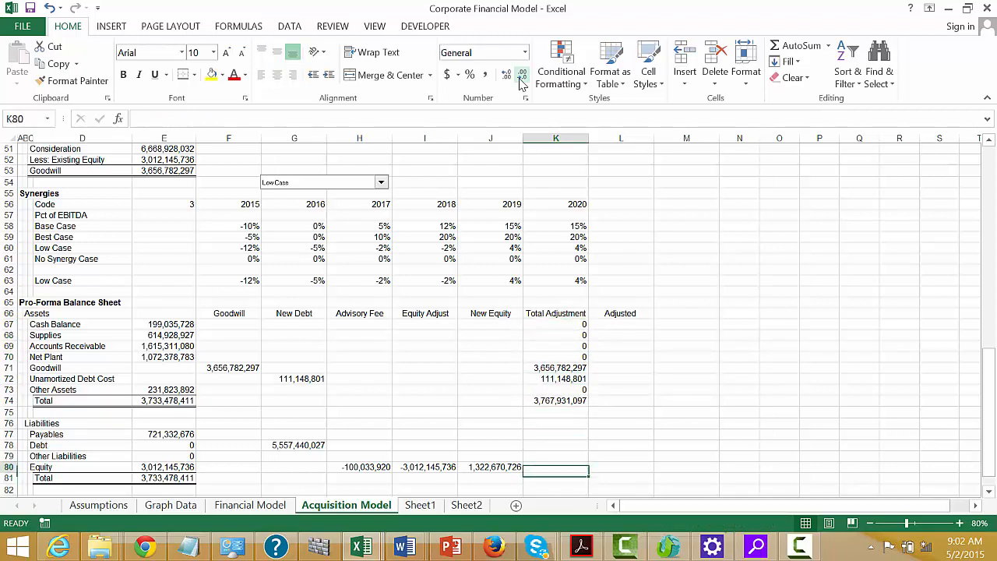
pyautogui.press('Up')
pyautogui.press('Up')
pyautogui.press('Up')
pyautogui.press('Up')
pyautogui.press('Up')
pyautogui.press('Up')
pyautogui.press('Up')
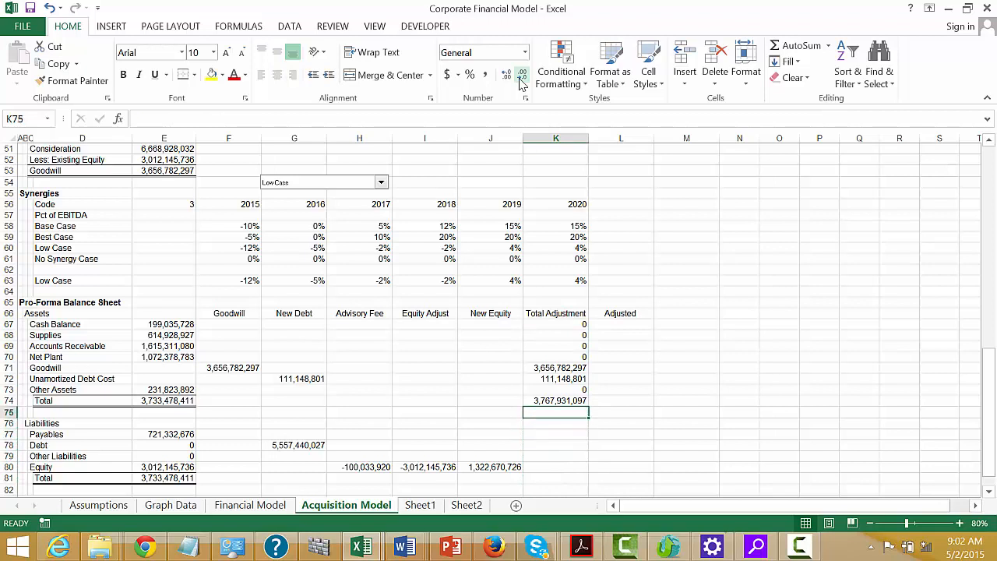
pyautogui.hotkey('ctrl', 'c')
pyautogui.press('Down')
pyautogui.press('Down')
pyautogui.press('Down')
pyautogui.press('Down')
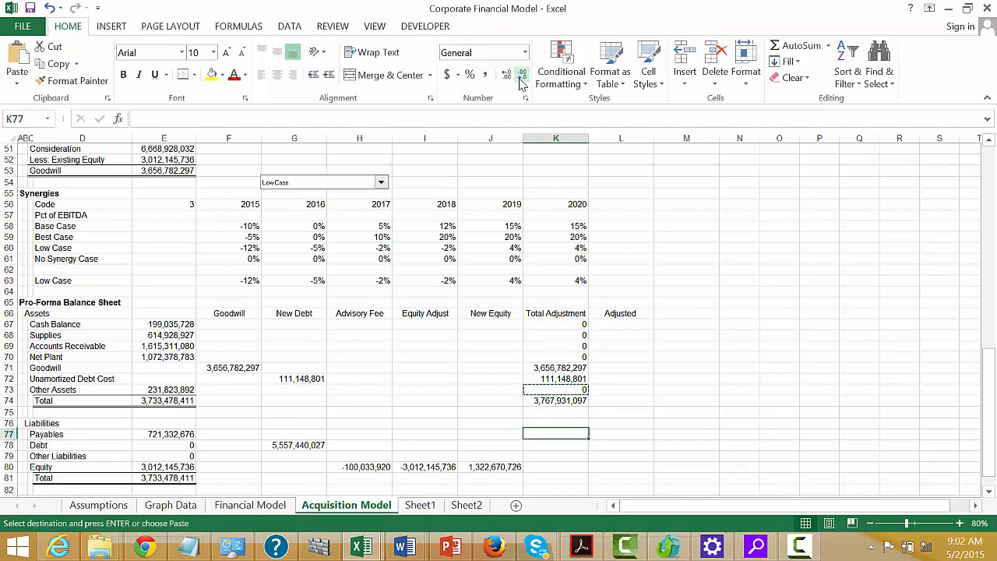
pyautogui.hotkey('ctrl', 'v')
# Step: Extend the Total Adjustment sum across the Payables, Debt, Other Liabilities and Equity rows, K77:K80
pyautogui.hotkey('shift', 'Down')
pyautogui.hotkey('shift', 'Down')
pyautogui.hotkey('shift', 'Down')
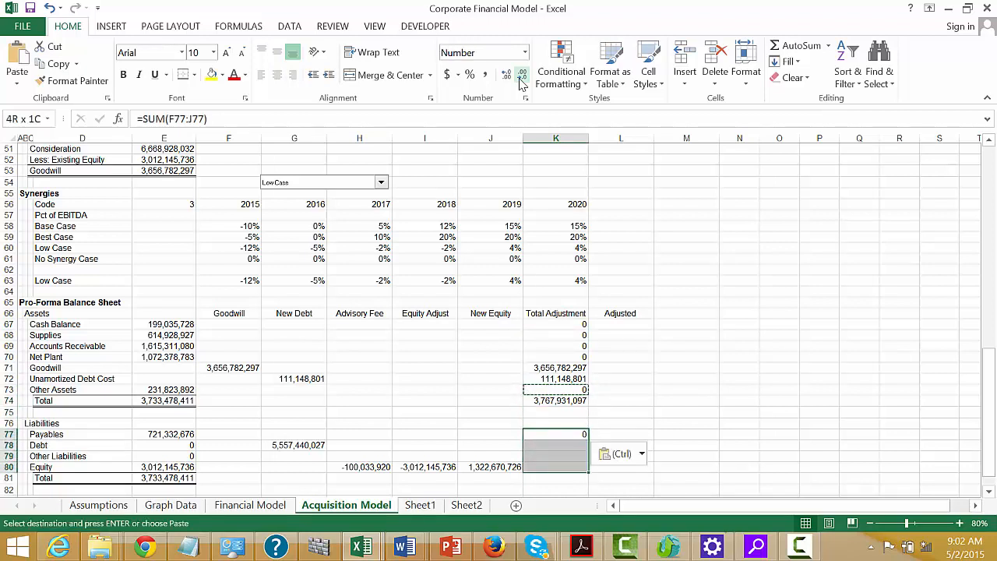
pyautogui.press('Return')
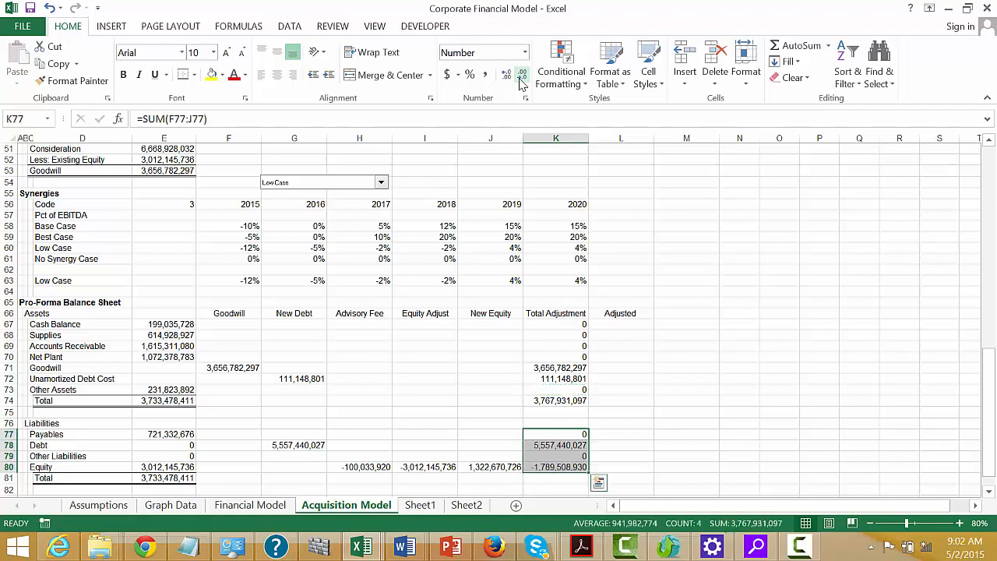
pyautogui.press('F2')
pyautogui.press('Escape')
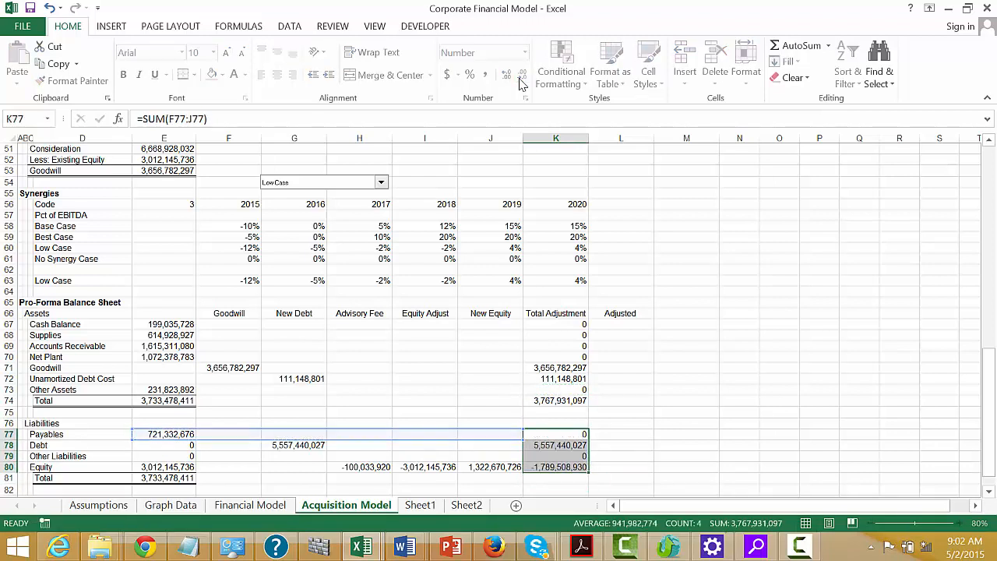
# Step: Total the liability and equity adjustments K77:K80 in the liabilities Total row, cell K81
pyautogui.press('Right')
pyautogui.press('Left')
pyautogui.hotkey('shift', 'Down')
pyautogui.hotkey('shift', 'Down')
pyautogui.hotkey('shift', 'Down')
pyautogui.hotkey('shift', 'Down')
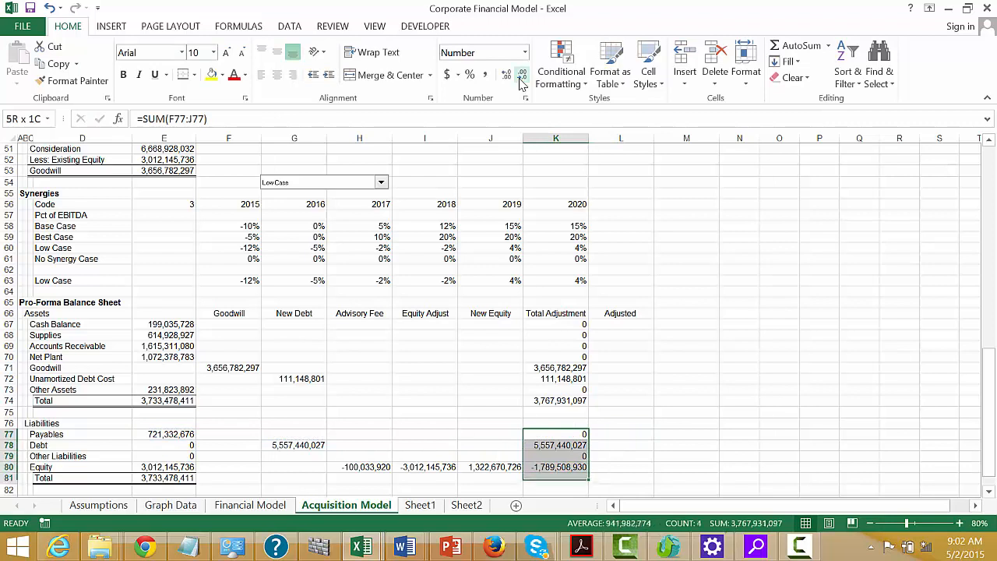
pyautogui.press('Up')
pyautogui.press('Up')
pyautogui.press('Up')
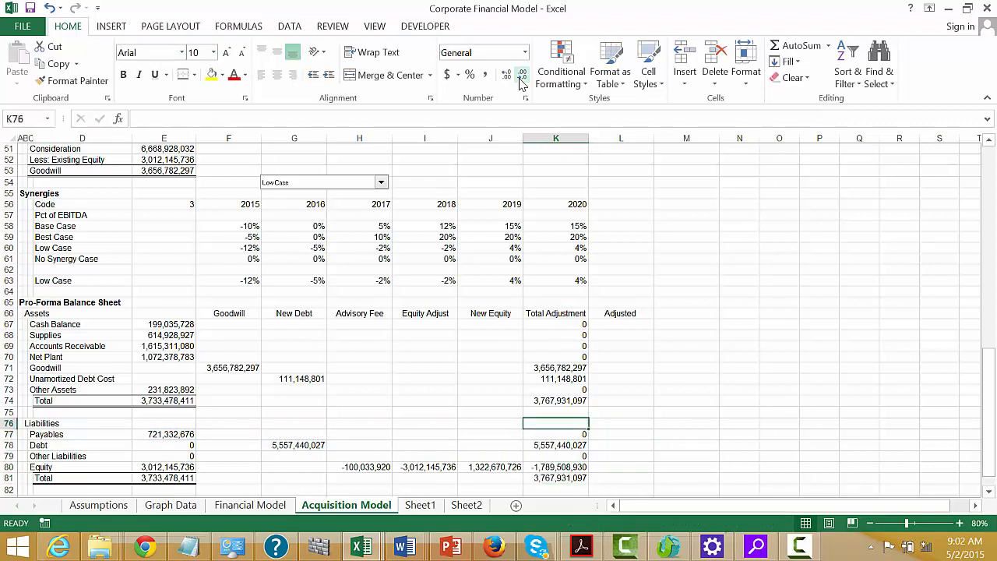
# Step: Add a balance check in K83 comparing the two adjustment totals with =K81=K74
pyautogui.press('Down')
pyautogui.press('Down')
pyautogui.press('Down')
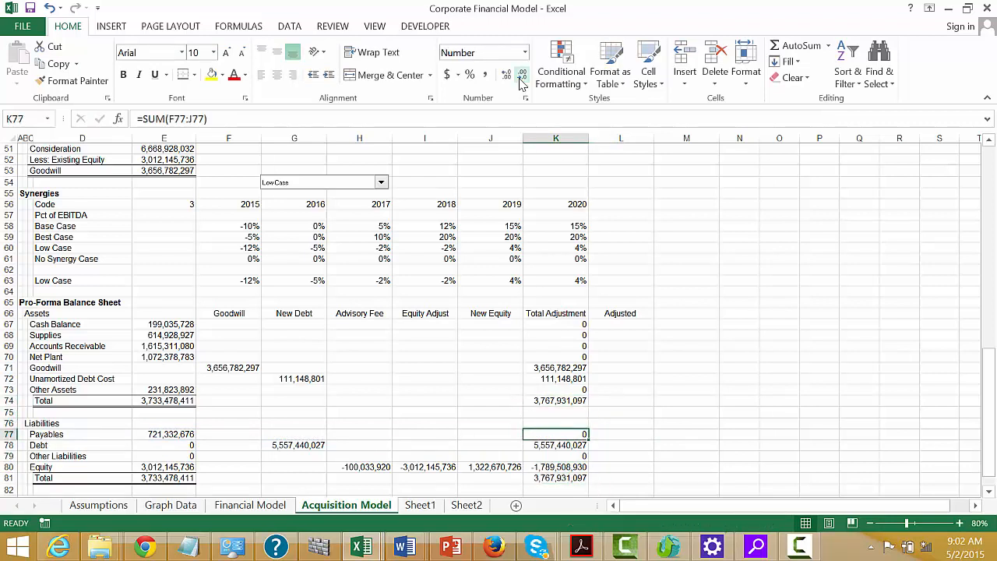
pyautogui.press('Right')
pyautogui.press('Up')
pyautogui.press('Left')
pyautogui.press('Down')
pyautogui.press('Down')
pyautogui.press('Down')
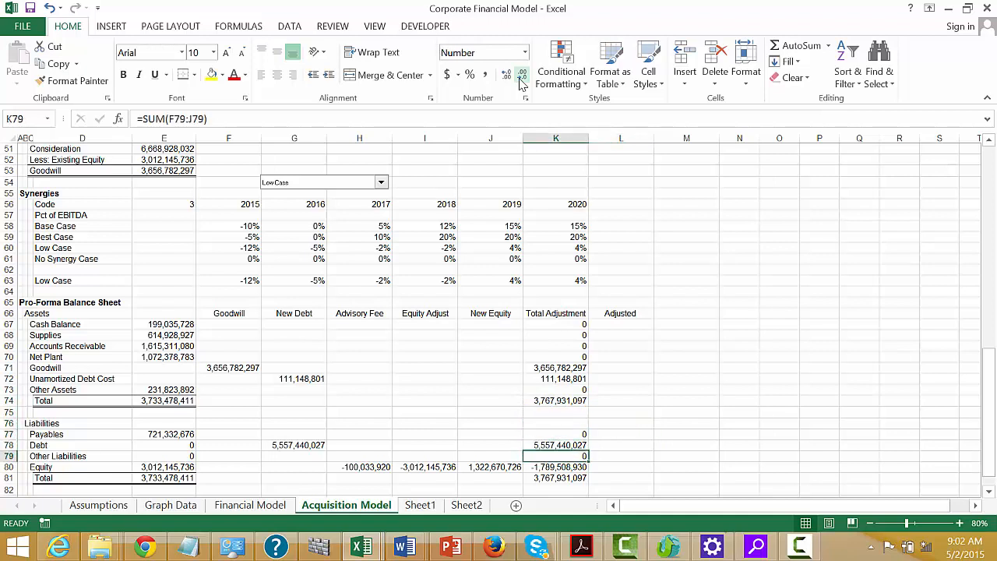
pyautogui.press('Down')
pyautogui.press('Down')
pyautogui.press('Down')
pyautogui.press('Down')
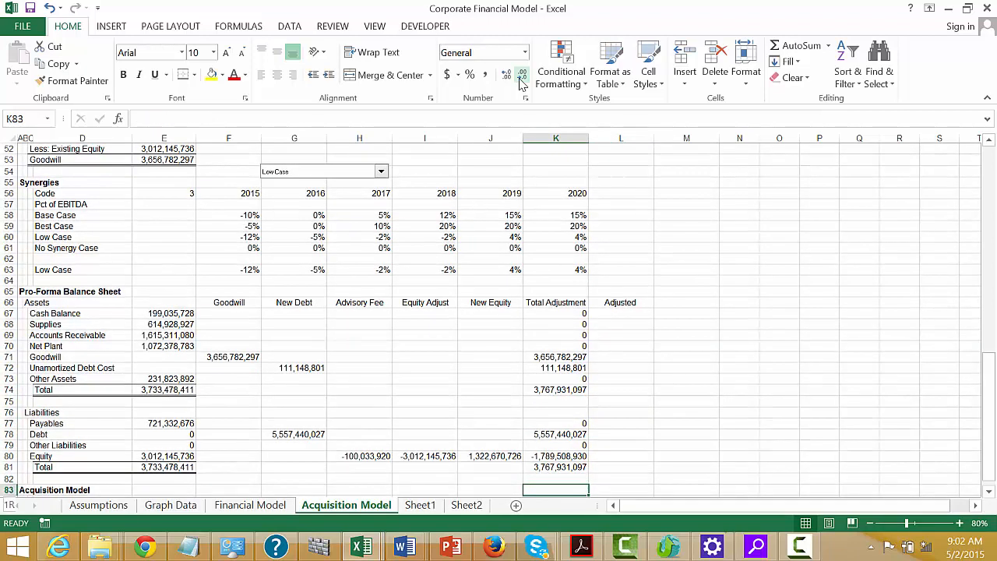
pyautogui.press('Right')
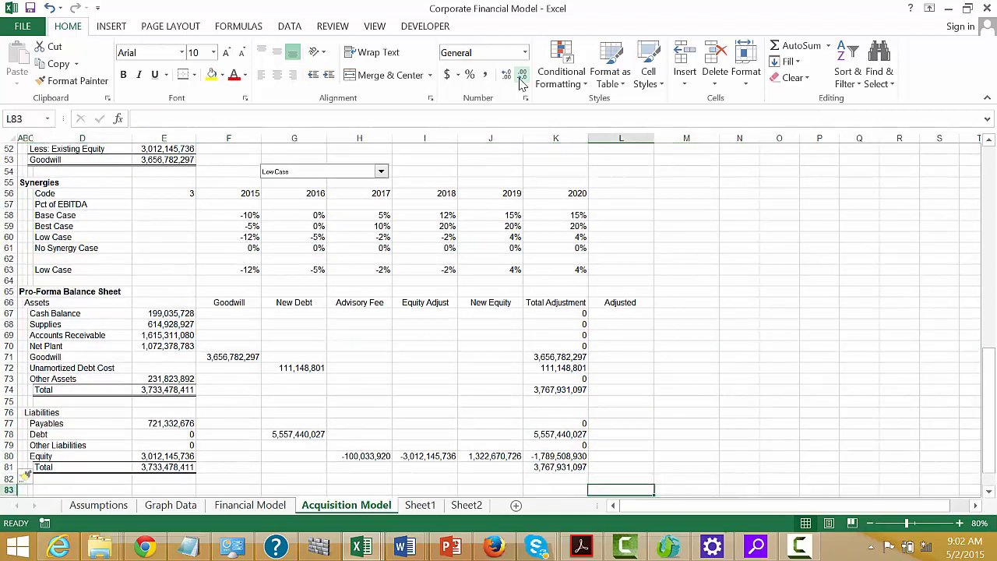
pyautogui.press('Left')
pyautogui.write('=')
pyautogui.press('Up')
pyautogui.press('Up')
pyautogui.write('=')
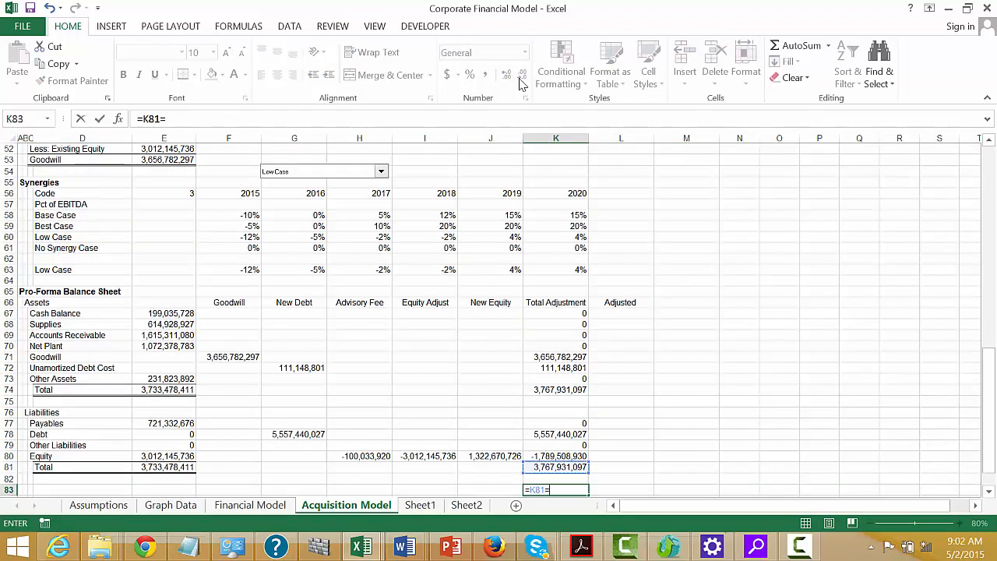
pyautogui.press('Up')
pyautogui.press('Up')
pyautogui.press('Up')
pyautogui.press('Up')
pyautogui.press('Up')
pyautogui.press('Up')
pyautogui.press('Up')
pyautogui.press('Up')
pyautogui.press('Up')
pyautogui.hotkey('ctrl', 'Return')
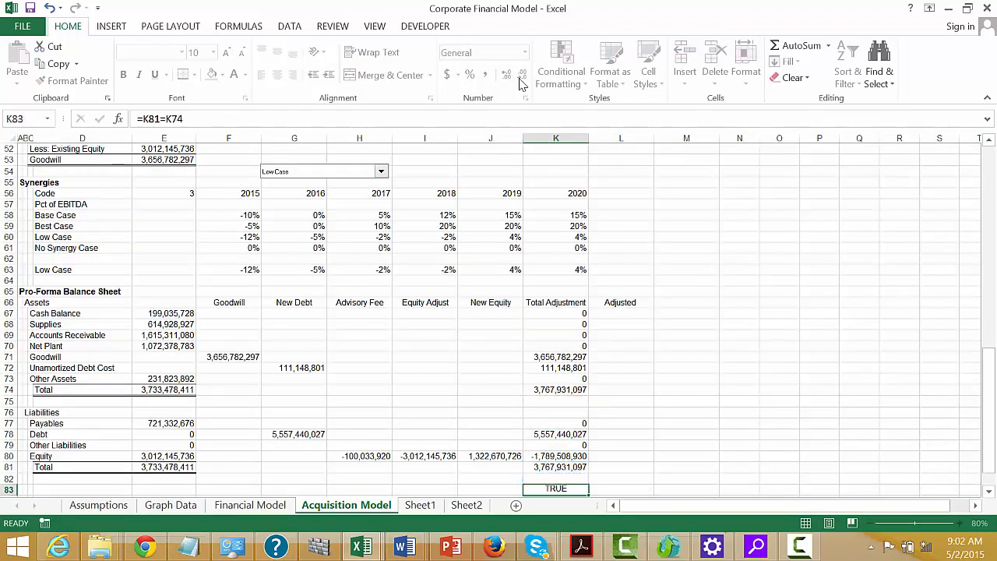
# Step: Enter the Adjusted Cash Balance in L67 as the total adjustment plus the original balance, =K67+E67
pyautogui.press('Up')
pyautogui.press('Up')
pyautogui.press('Up')
pyautogui.press('Up')
pyautogui.press('Up')
pyautogui.press('Up')
pyautogui.press('Up')
pyautogui.press('Up')
pyautogui.press('Up')
pyautogui.press('Up')
pyautogui.press('Up')
pyautogui.press('Up')
pyautogui.press('Up')
pyautogui.press('Up')
pyautogui.press('Up')
pyautogui.press('Up')
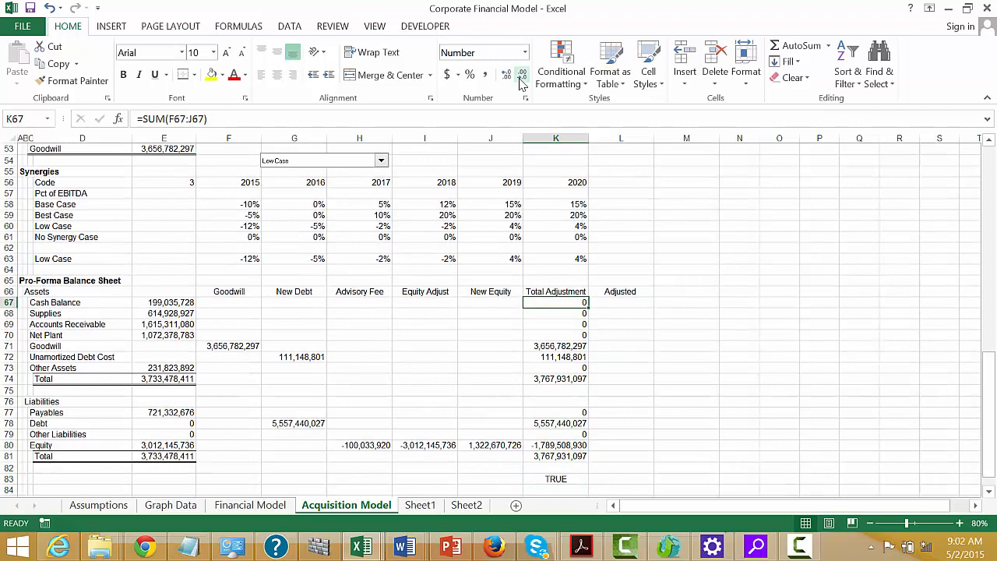
pyautogui.press('Right')
pyautogui.write('=')
pyautogui.press('Left')
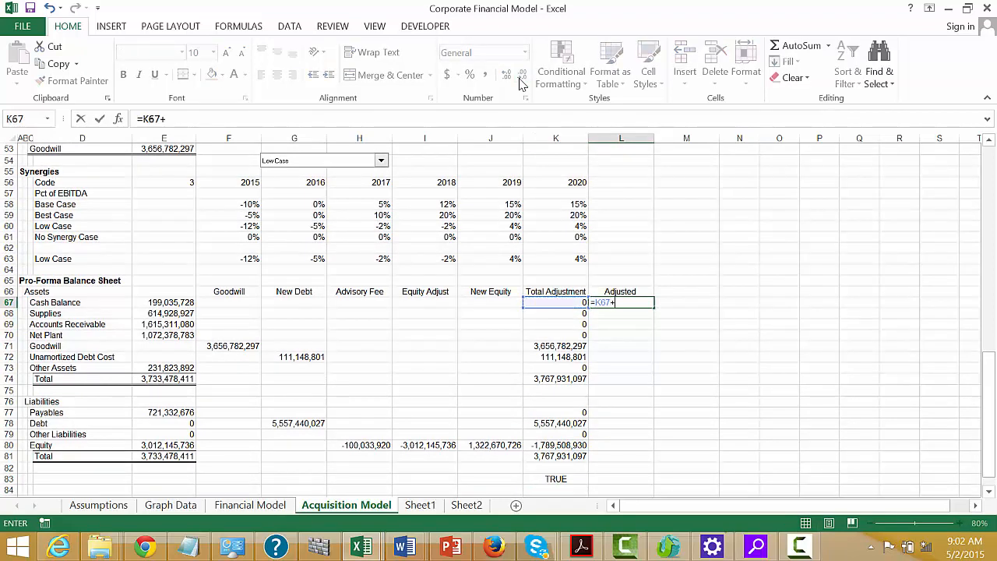
pyautogui.write('+')
pyautogui.press('Left')
pyautogui.hotkey('ctrl', 'Left')
pyautogui.press('Left')
pyautogui.press('Right')
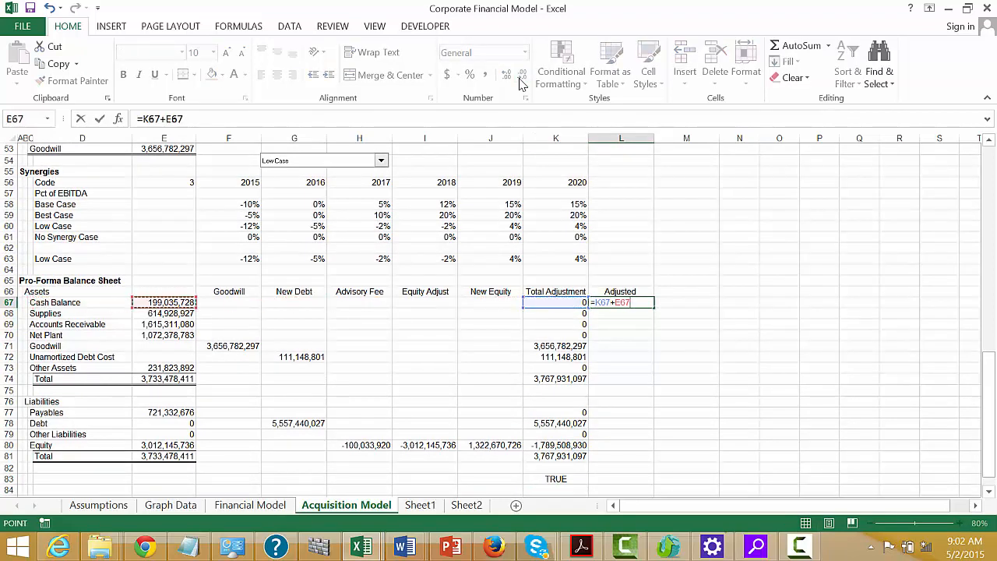
pyautogui.hotkey('ctrl', 'Return')
# Step: Fill the Adjusted formula from L67 down through the assets Total row, L74
pyautogui.hotkey('shift', 'Down')
pyautogui.hotkey('shift', 'Down')
pyautogui.hotkey('shift', 'Down')
pyautogui.hotkey('shift', 'Down')
pyautogui.hotkey('shift', 'Down')
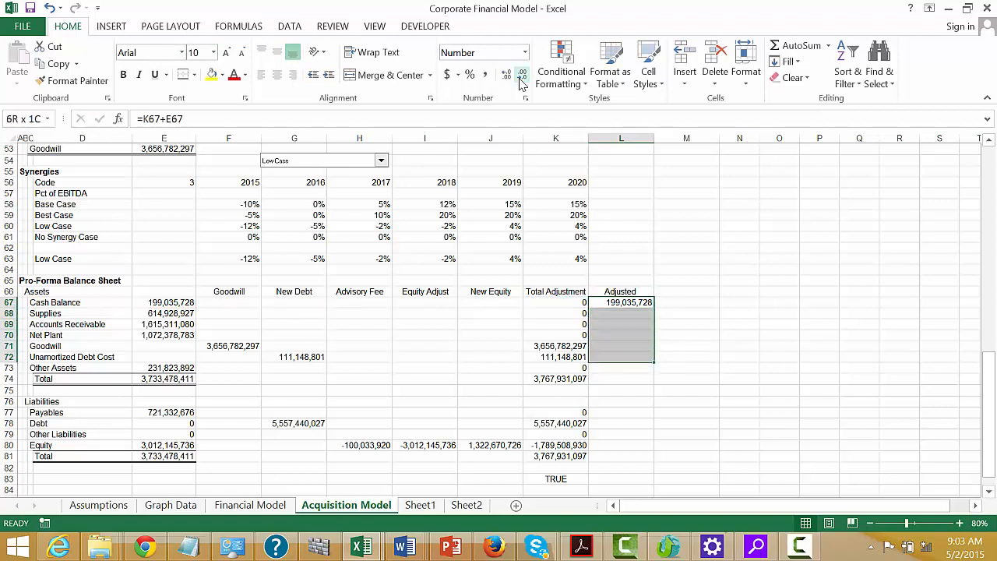
pyautogui.hotkey('shift', 'Down')
pyautogui.hotkey('shift', 'Down')
pyautogui.hotkey('ctrl', 'd')
# Step: Enter the Adjusted Payables in L77 as the total adjustment plus the original balance, =K77+E77
pyautogui.press('Down')
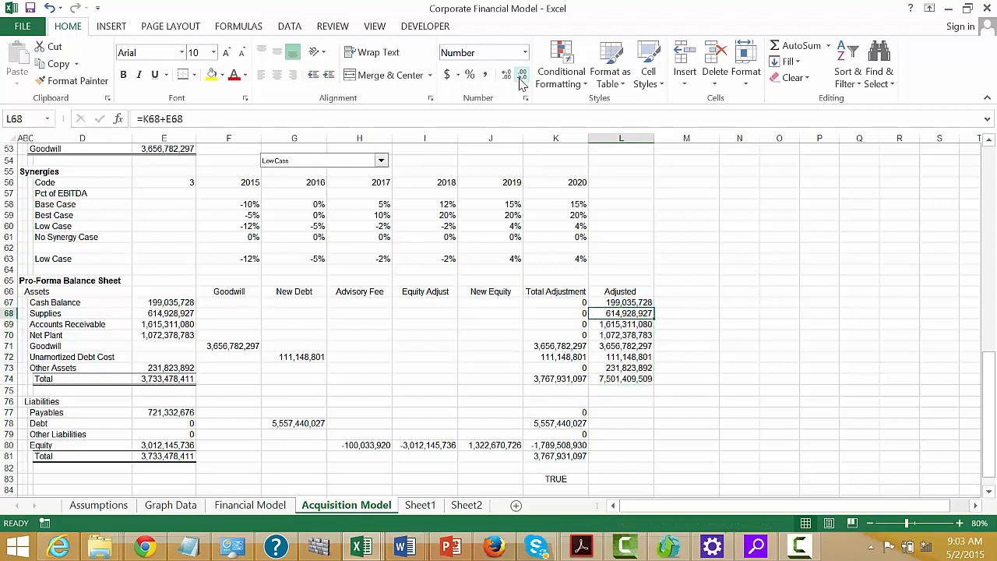
pyautogui.press('Down')
pyautogui.press('Down')
pyautogui.press('Down')
pyautogui.press('Down')
pyautogui.press('Down')
pyautogui.press('Down')
pyautogui.press('Down')
pyautogui.press('Down')
pyautogui.press('Down')
pyautogui.press('Down')
pyautogui.press('Up')
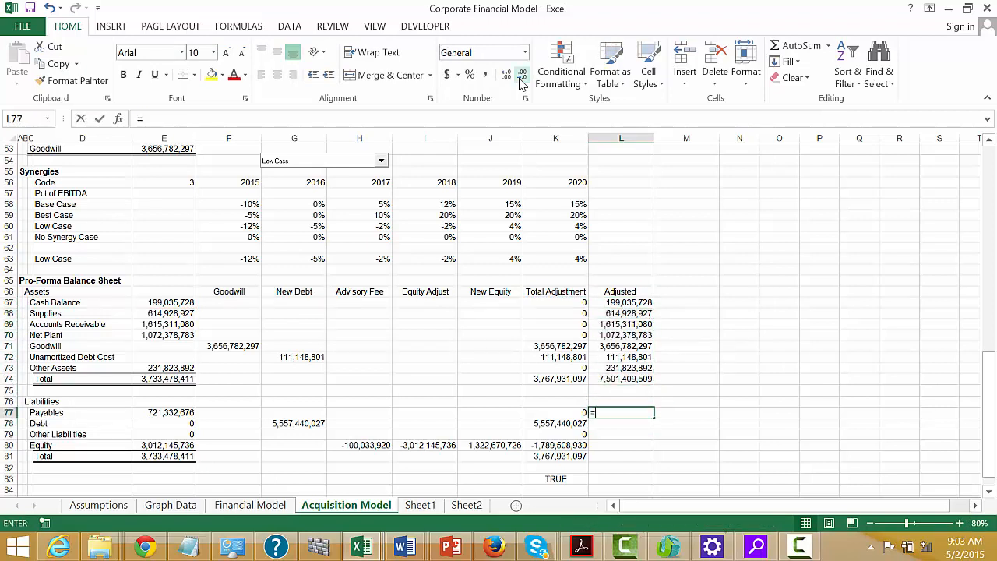
pyautogui.write('=')
pyautogui.press('Left')
pyautogui.write('+')
pyautogui.press('Left')
pyautogui.press('Left')
pyautogui.press('Left')
pyautogui.press('Left')
pyautogui.press('Left')
pyautogui.press('Left')
pyautogui.press('Left')
pyautogui.press('Left')
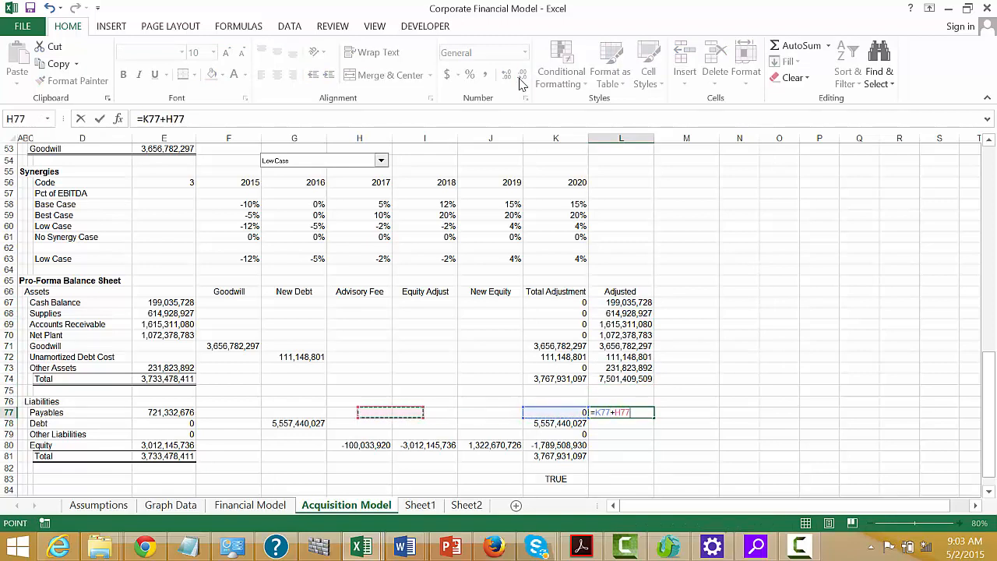
pyautogui.press('Right')
pyautogui.press('Return')
# Step: Fill the Adjusted formula from L77 down through the liabilities Total row, L81
pyautogui.press('Up')
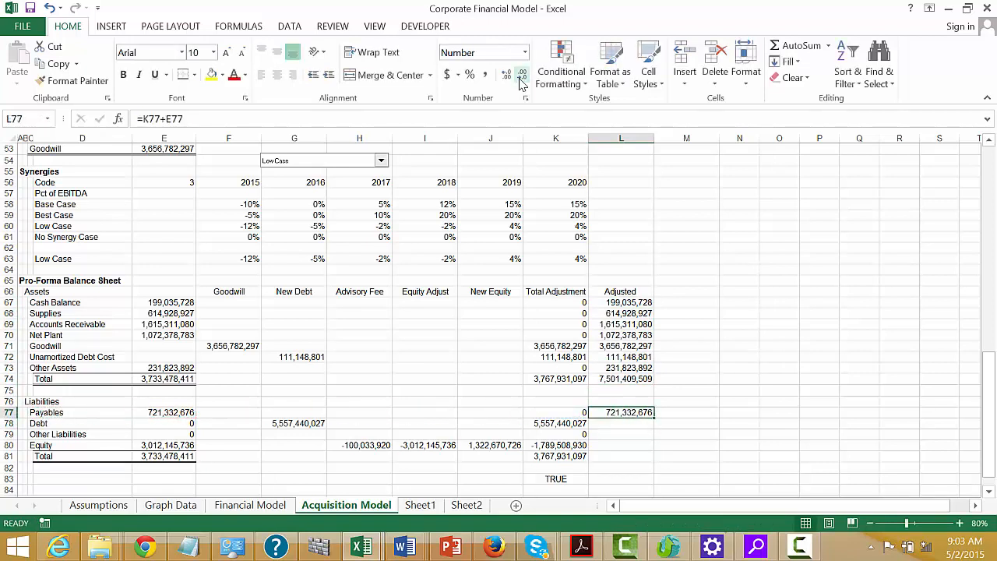
pyautogui.hotkey('shift', 'Down')
pyautogui.hotkey('shift', 'Down')
pyautogui.hotkey('shift', 'Down')
pyautogui.hotkey('shift', 'Down')
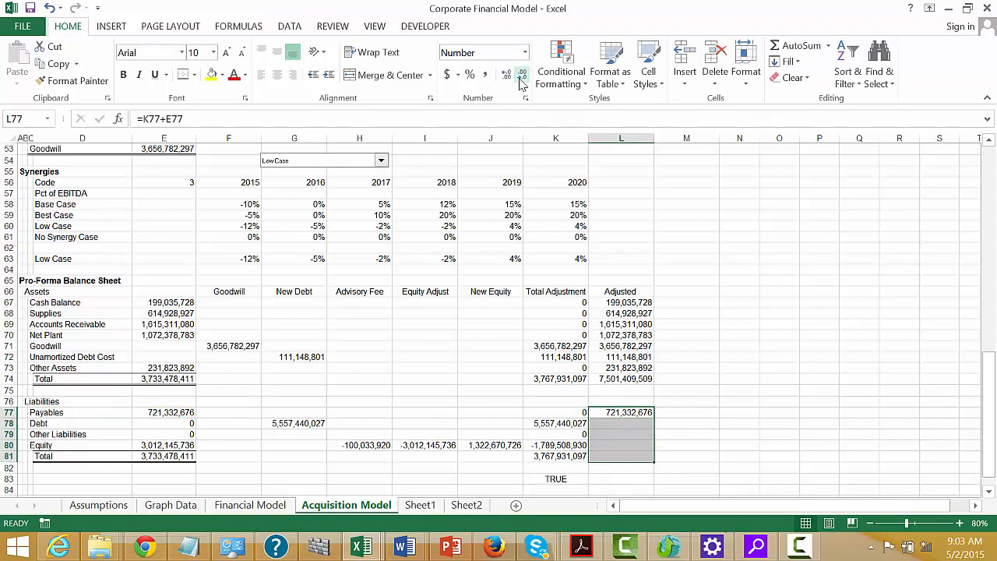
pyautogui.hotkey('ctrl', 'd')
# Step: Apply the top and bottom total border across the liabilities Total row, D81:L81
pyautogui.press('Left')
pyautogui.press('Left')
pyautogui.press('Down')
pyautogui.press('Down')
pyautogui.press('Down')
pyautogui.press('Left')
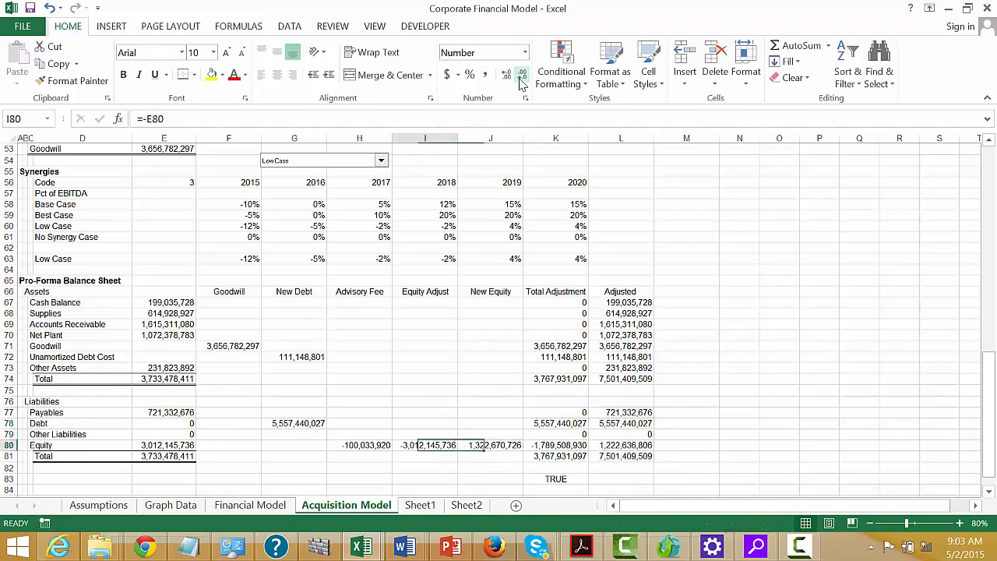
pyautogui.press('Left')
pyautogui.press('Left')
pyautogui.press('Down')
pyautogui.press('Left')
pyautogui.press('Left')
pyautogui.press('Left')
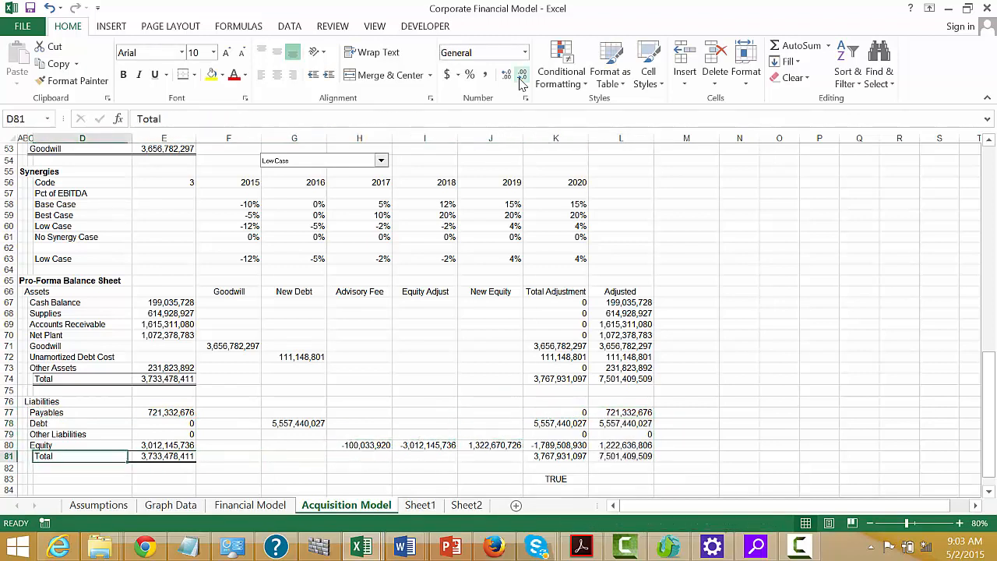
pyautogui.hotkey('ctrl', 'shift', 'Right')
pyautogui.hotkey('ctrl', 'shift', 'Right')
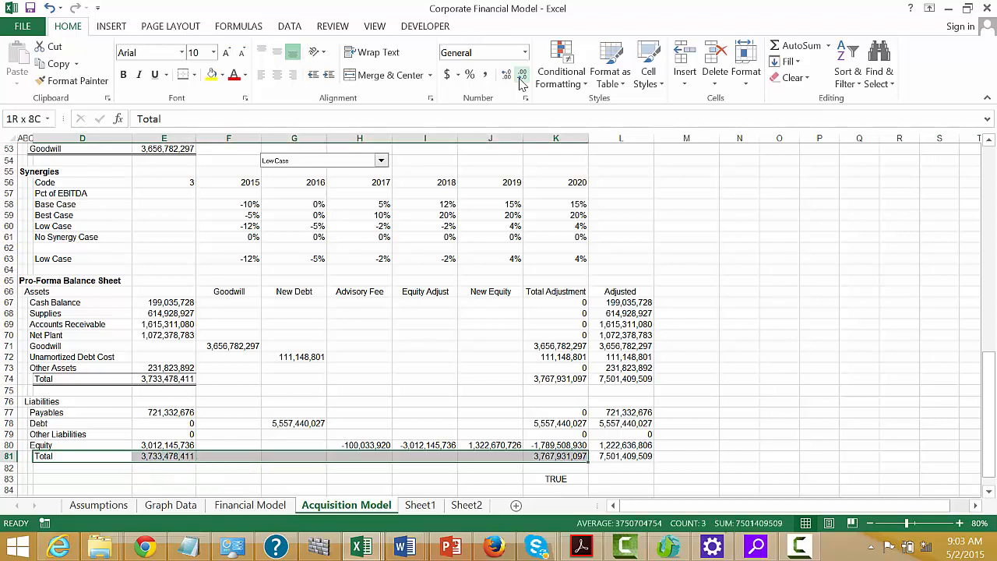
pyautogui.hotkey('ctrl', 'shift', 'Right')
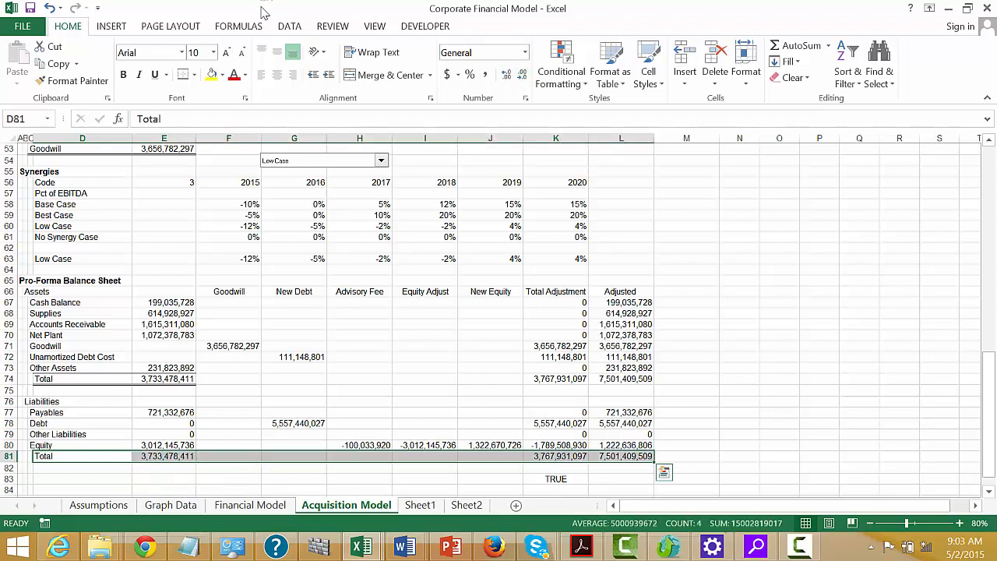
pyautogui.click(184, 81)
# Step: Apply the same top and bottom total border across the assets Total row, D74:L74
pyautogui.press('Up')
pyautogui.press('Up')
pyautogui.press('Up')
pyautogui.press('Up')
pyautogui.press('Up')
pyautogui.press('Up')
pyautogui.press('Up')
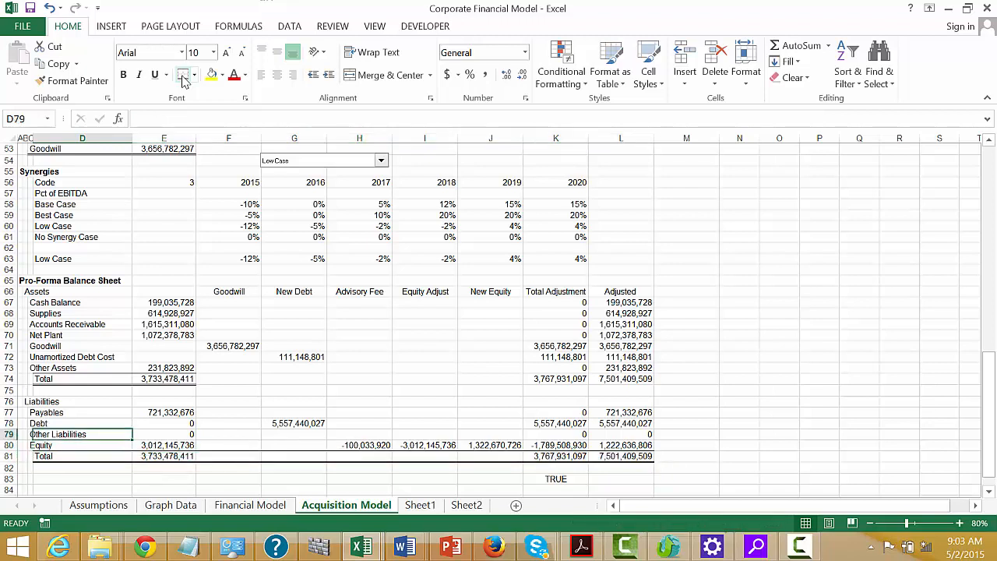
pyautogui.hotkey('ctrl', 'shift', 'Right')
pyautogui.hotkey('ctrl', 'shift', 'Right')
pyautogui.hotkey('ctrl', 'shift', 'Right')
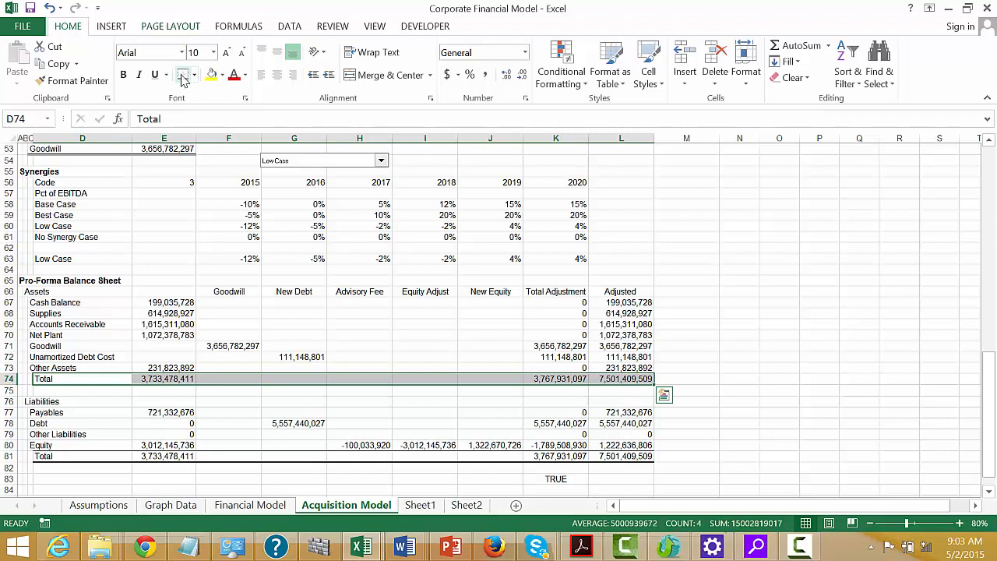
pyautogui.click(184, 80)
# Step: Look over the area below the Pro-Forma Balance Sheet, down to the Acquisition Model heading
pyautogui.press('Down')
pyautogui.press('Down')
pyautogui.press('Down')
pyautogui.press('Down')
pyautogui.press('Down')
pyautogui.press('Down')
pyautogui.press('Down')
pyautogui.press('Down')
pyautogui.press('Down')
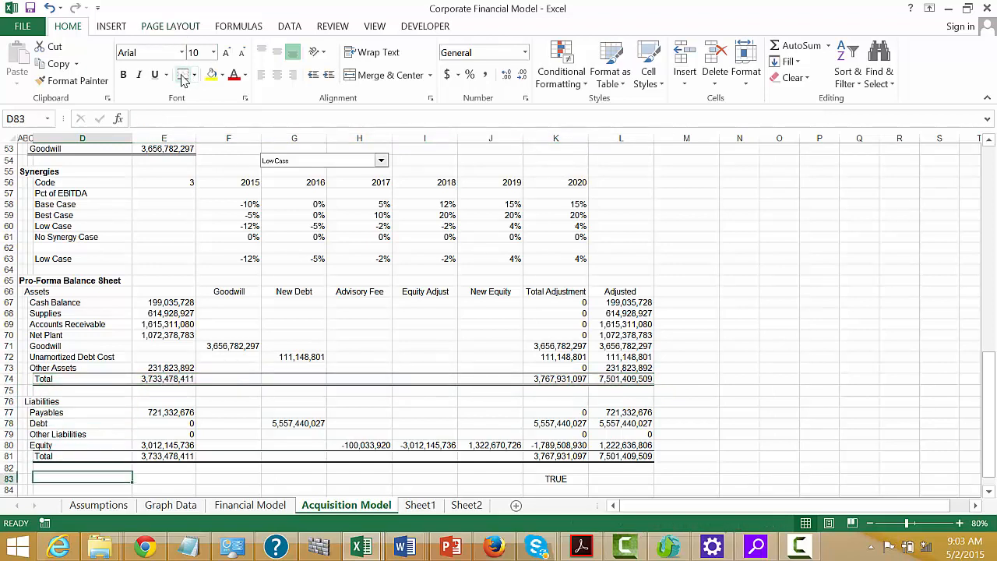
pyautogui.press('Left')
pyautogui.press('Left')
pyautogui.press('Down')
pyautogui.press('Down')
pyautogui.press('Down')
pyautogui.press('Down')
pyautogui.press('Down')
pyautogui.press('Down')
pyautogui.press('Down')
pyautogui.press('Down')
pyautogui.press('Down')
pyautogui.press('Down')
pyautogui.press('Down')
pyautogui.press('Down')
pyautogui.press('Down')
pyautogui.press('Down')
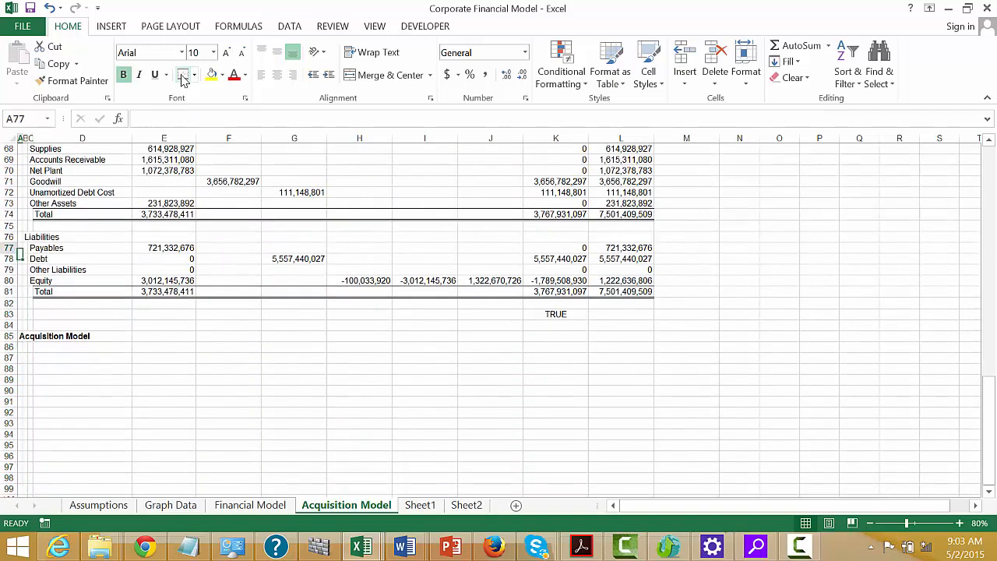
# Step: Review the sheet's sections from the Pro-Forma Balance Sheet back up to the transaction assumptions
pyautogui.press('Up')
pyautogui.press('Up')
pyautogui.press('Up')
pyautogui.press('Up')
pyautogui.press('Up')
pyautogui.press('Up')
pyautogui.press('Up')
pyautogui.press('Up')
pyautogui.press('Up')
pyautogui.press('Up')
pyautogui.press('Up')
pyautogui.press('Up')
pyautogui.press('Up')
pyautogui.press('Up')
pyautogui.press('Up')
pyautogui.press('Up')
pyautogui.press('Up')
pyautogui.press('Up')
pyautogui.press('Up')
pyautogui.press('Up')
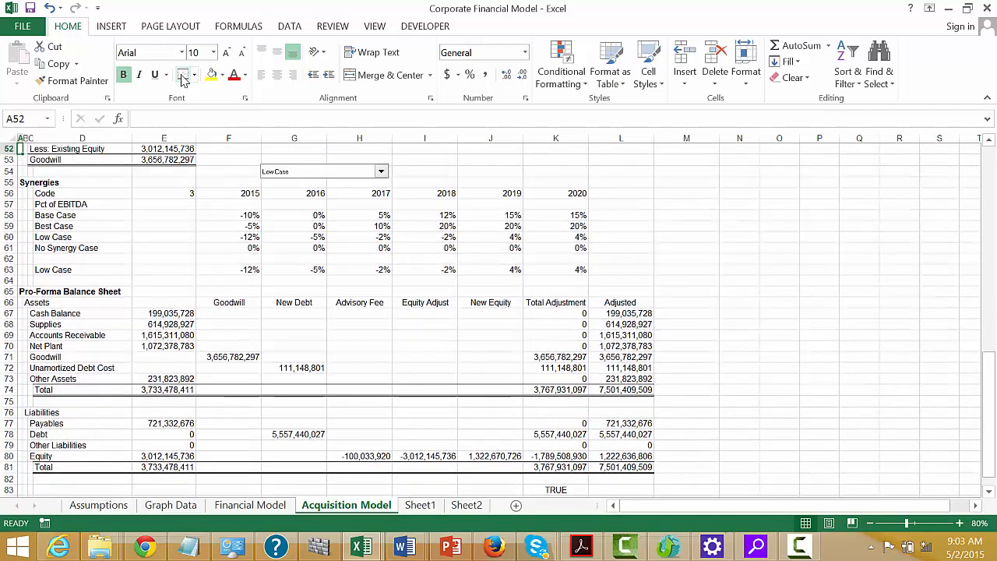
pyautogui.press('Up')
pyautogui.press('Up')
pyautogui.press('Up')
pyautogui.press('Up')
pyautogui.press('Up')
pyautogui.press('Up')
pyautogui.press('Up')
pyautogui.press('Up')
pyautogui.press('Up')
pyautogui.press('Up')
pyautogui.press('Up')
pyautogui.press('Up')
pyautogui.press('Up')
pyautogui.press('Up')
pyautogui.press('Up')
pyautogui.press('Up')
pyautogui.press('Up')
pyautogui.press('Up')
pyautogui.press('Up')
pyautogui.press('Up')
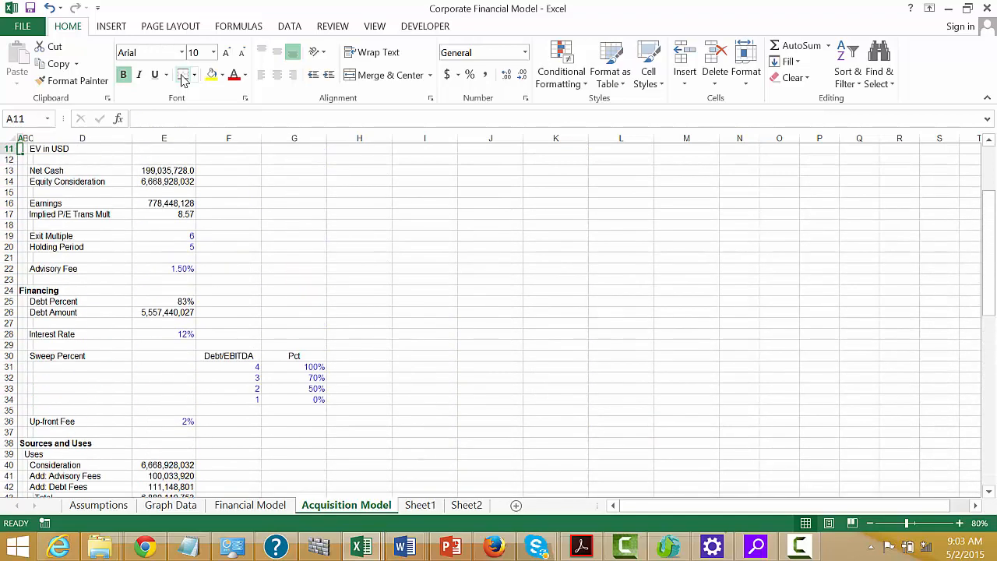
pyautogui.press('Up')
pyautogui.press('Up')
pyautogui.press('Up')
pyautogui.press('Up')
pyautogui.press('Up')
pyautogui.press('Up')
pyautogui.press('Up')
pyautogui.press('Up')
pyautogui.press('Up')
pyautogui.press('Down')
pyautogui.press('Down')
pyautogui.press('Down')
pyautogui.press('Down')
pyautogui.press('Down')
pyautogui.press('Down')
pyautogui.press('Down')
pyautogui.press('Down')
pyautogui.press('Down')
pyautogui.press('Down')
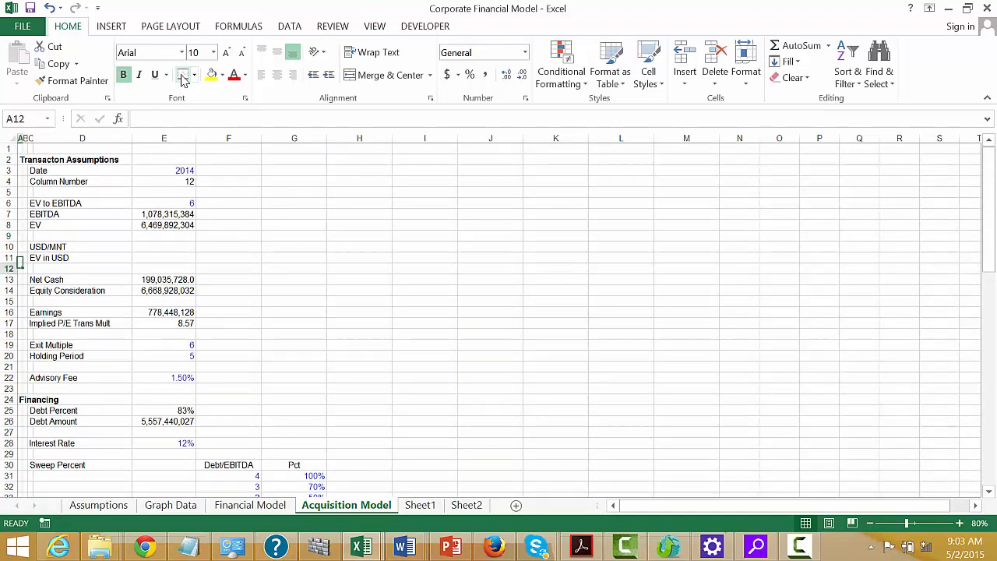
# Step: Review the sheet's sections from the transaction assumptions down to the Pro-Forma Balance Sheet
pyautogui.press('Down')
pyautogui.press('Down')
pyautogui.press('Down')
pyautogui.press('Down')
pyautogui.press('Down')
pyautogui.press('Down')
pyautogui.press('Down')
pyautogui.press('Down')
pyautogui.press('Down')
pyautogui.press('Down')
pyautogui.press('Down')
pyautogui.press('Down')
pyautogui.press('Down')
pyautogui.press('Down')
pyautogui.press('Down')
pyautogui.press('Down')
pyautogui.press('Down')
pyautogui.press('Down')
pyautogui.press('Down')
pyautogui.press('Down')
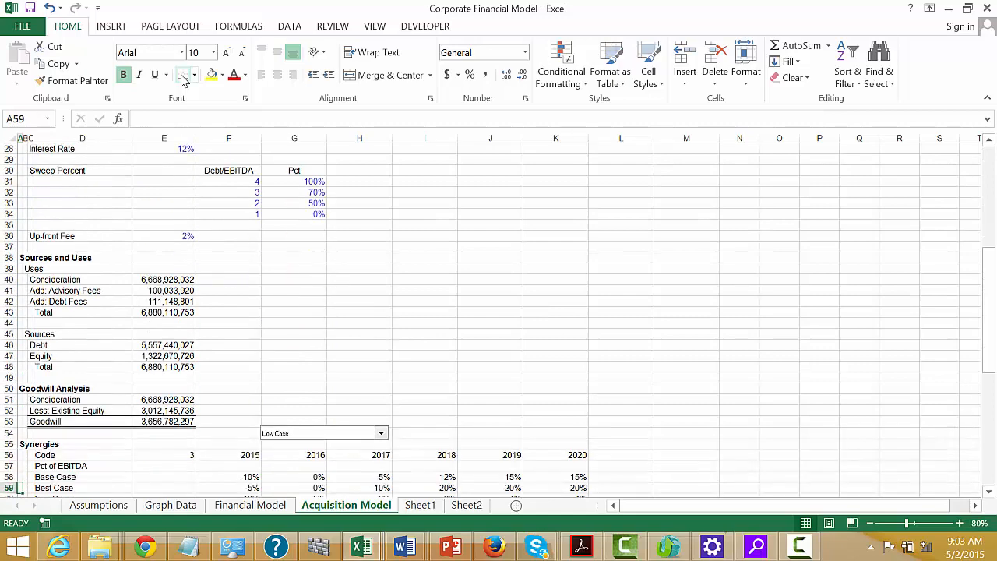
pyautogui.press('Down')
pyautogui.press('Down')
pyautogui.press('Down')
pyautogui.press('Down')
pyautogui.press('Down')
pyautogui.press('Down')
pyautogui.press('Down')
pyautogui.press('Down')
pyautogui.press('Down')
pyautogui.press('Down')
pyautogui.press('Down')
pyautogui.press('Down')
pyautogui.press('Down')
pyautogui.press('Down')
pyautogui.press('Down')
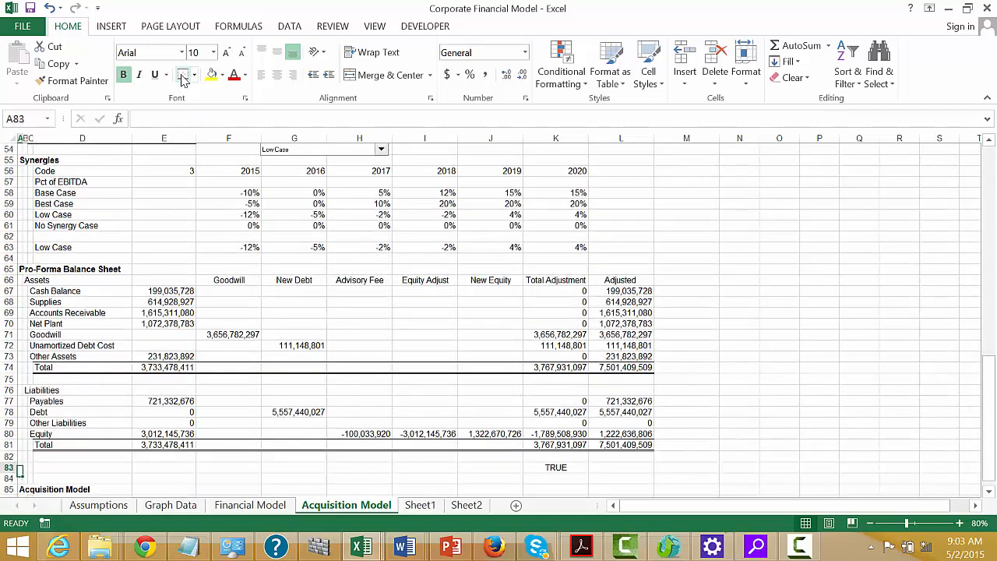
# Step: Apply an outside border around the selected synergy case row, D63:K63
pyautogui.press('Right')
pyautogui.press('Right')
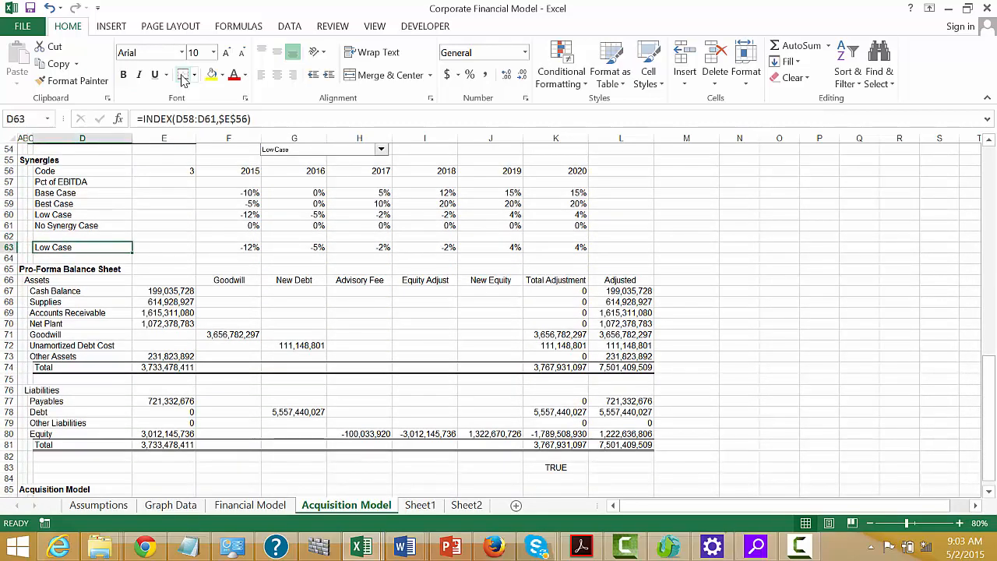
pyautogui.hotkey('shift', 'Right')
pyautogui.hotkey('shift', 'Right')
pyautogui.hotkey('shift', 'Right')
pyautogui.hotkey('shift', 'Right')
pyautogui.hotkey('shift', 'Right')
pyautogui.hotkey('shift', 'Right')
pyautogui.hotkey('shift', 'Right')
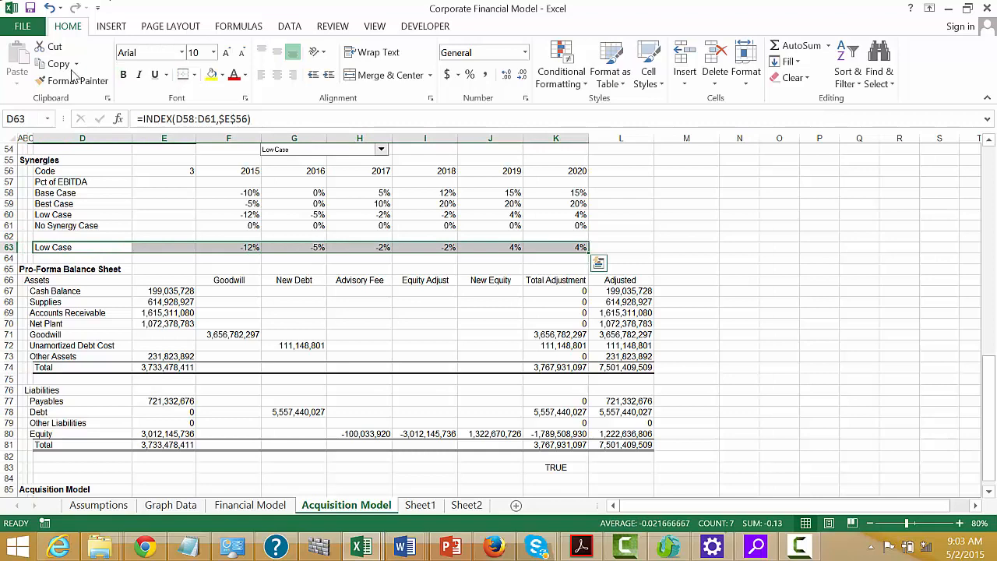
pyautogui.click(197, 75)
pyautogui.click(211, 180)
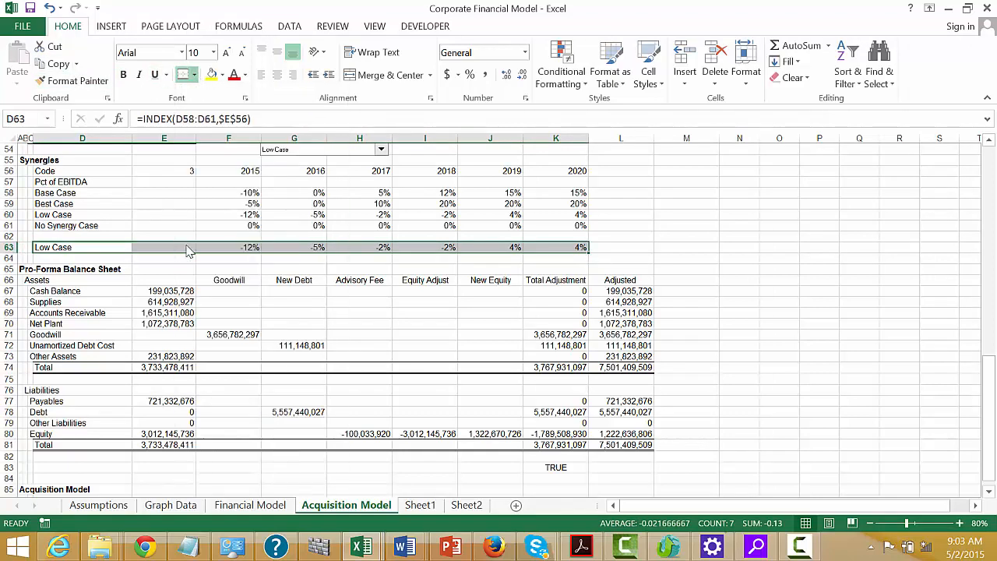
# Step: Look over the rows below the outlined synergy case, down through the Pro-Forma Balance Sheet's assets
pyautogui.press('Down')
pyautogui.press('Down')
pyautogui.press('Down')
pyautogui.press('Down')
pyautogui.press('Down')
pyautogui.press('Down')
pyautogui.press('Down')
pyautogui.press('Down')
pyautogui.press('Down')
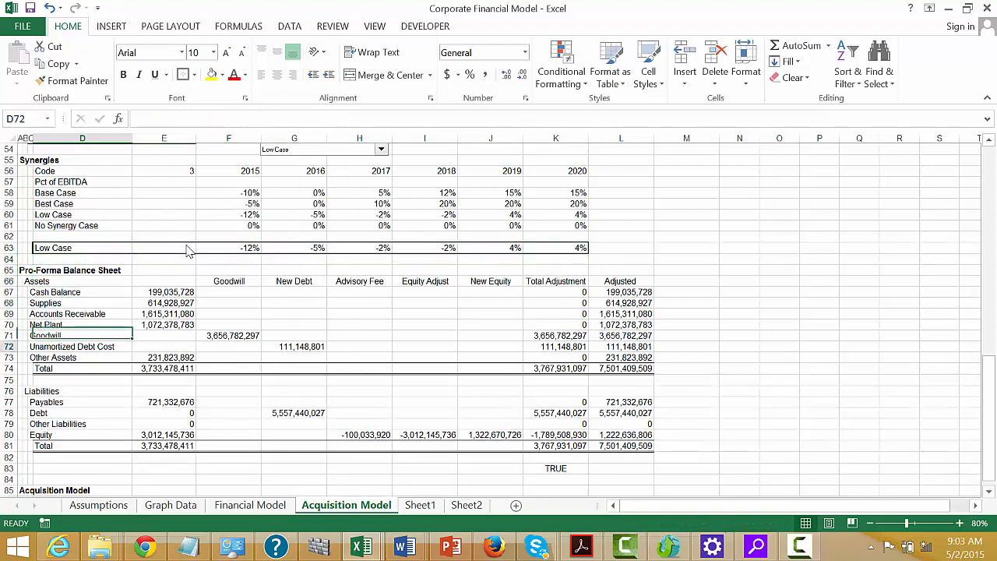